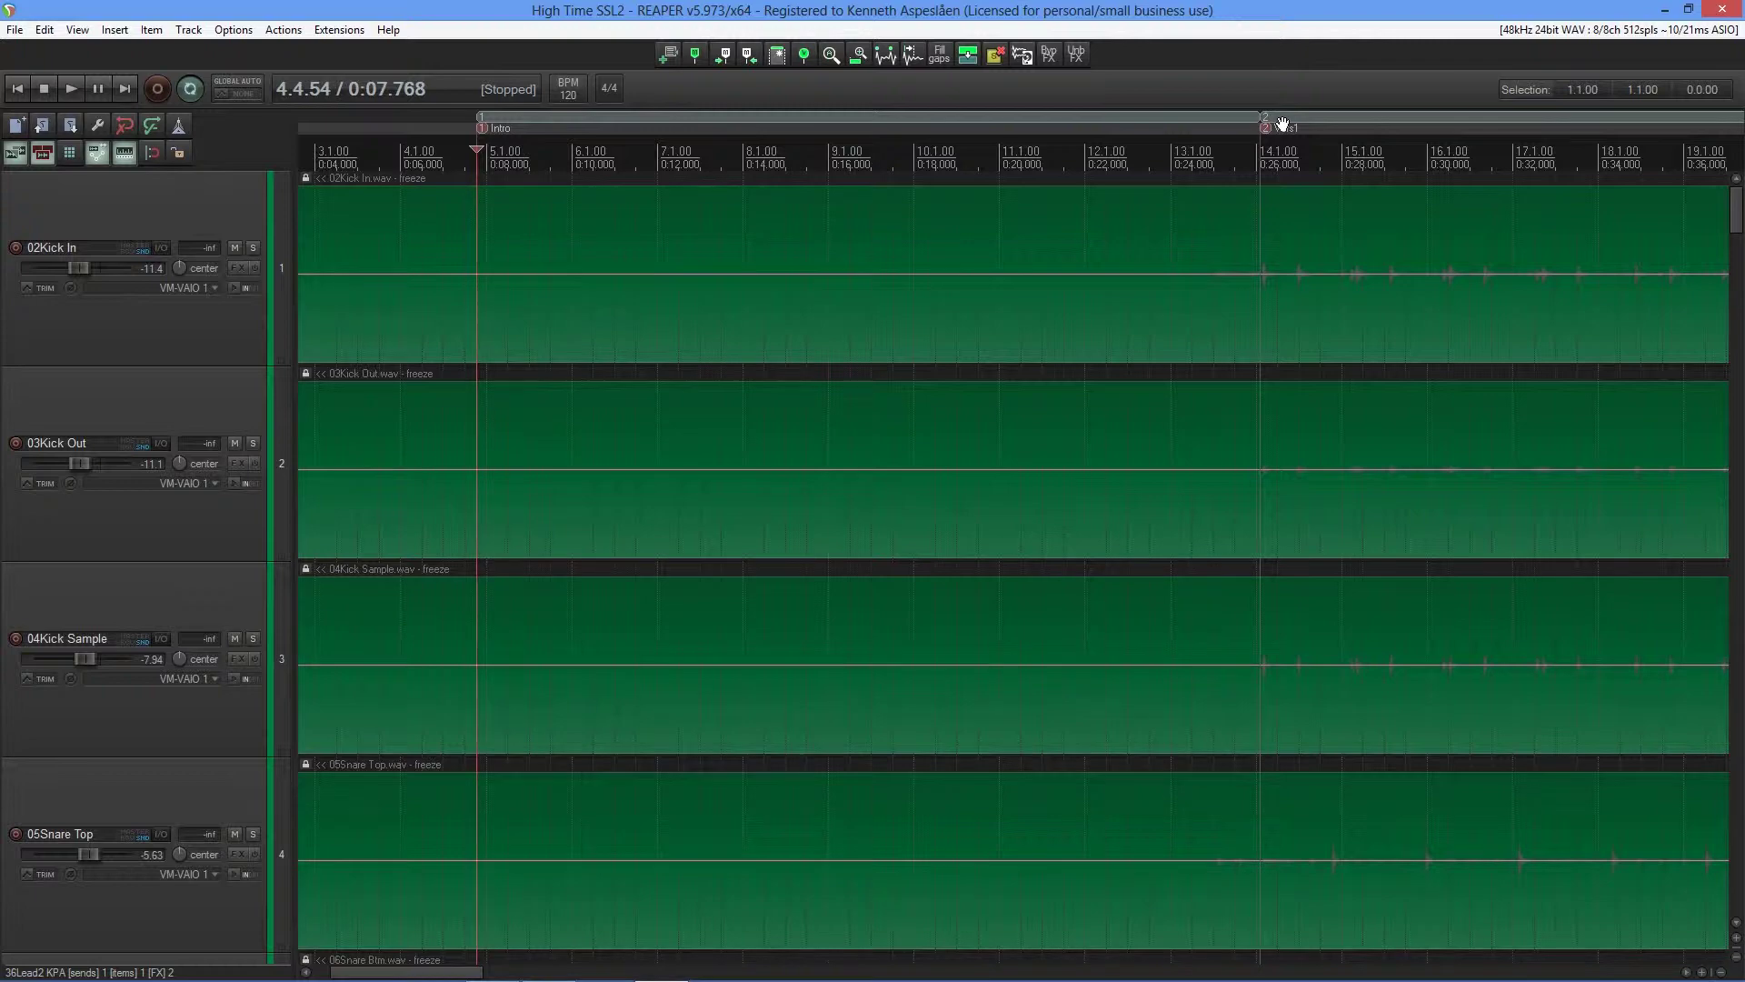
Play the song from marker 2 to listen to the verse, then stop playback.
key(2)
key(space)
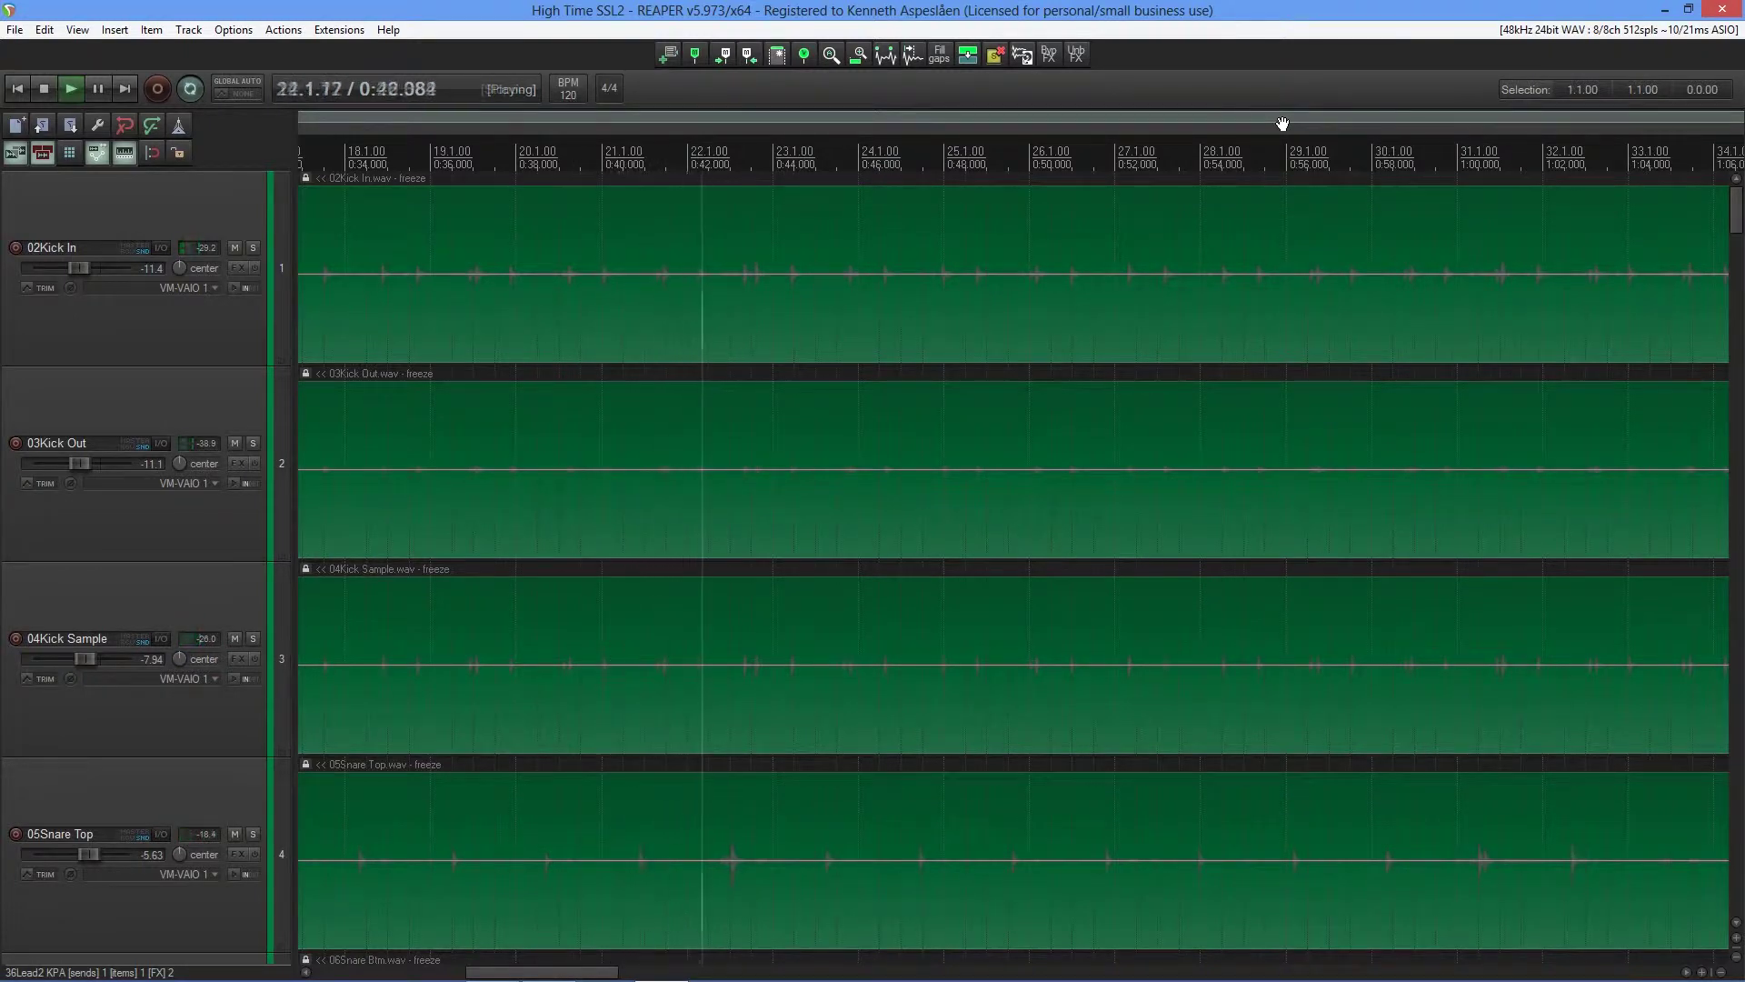
key(space)
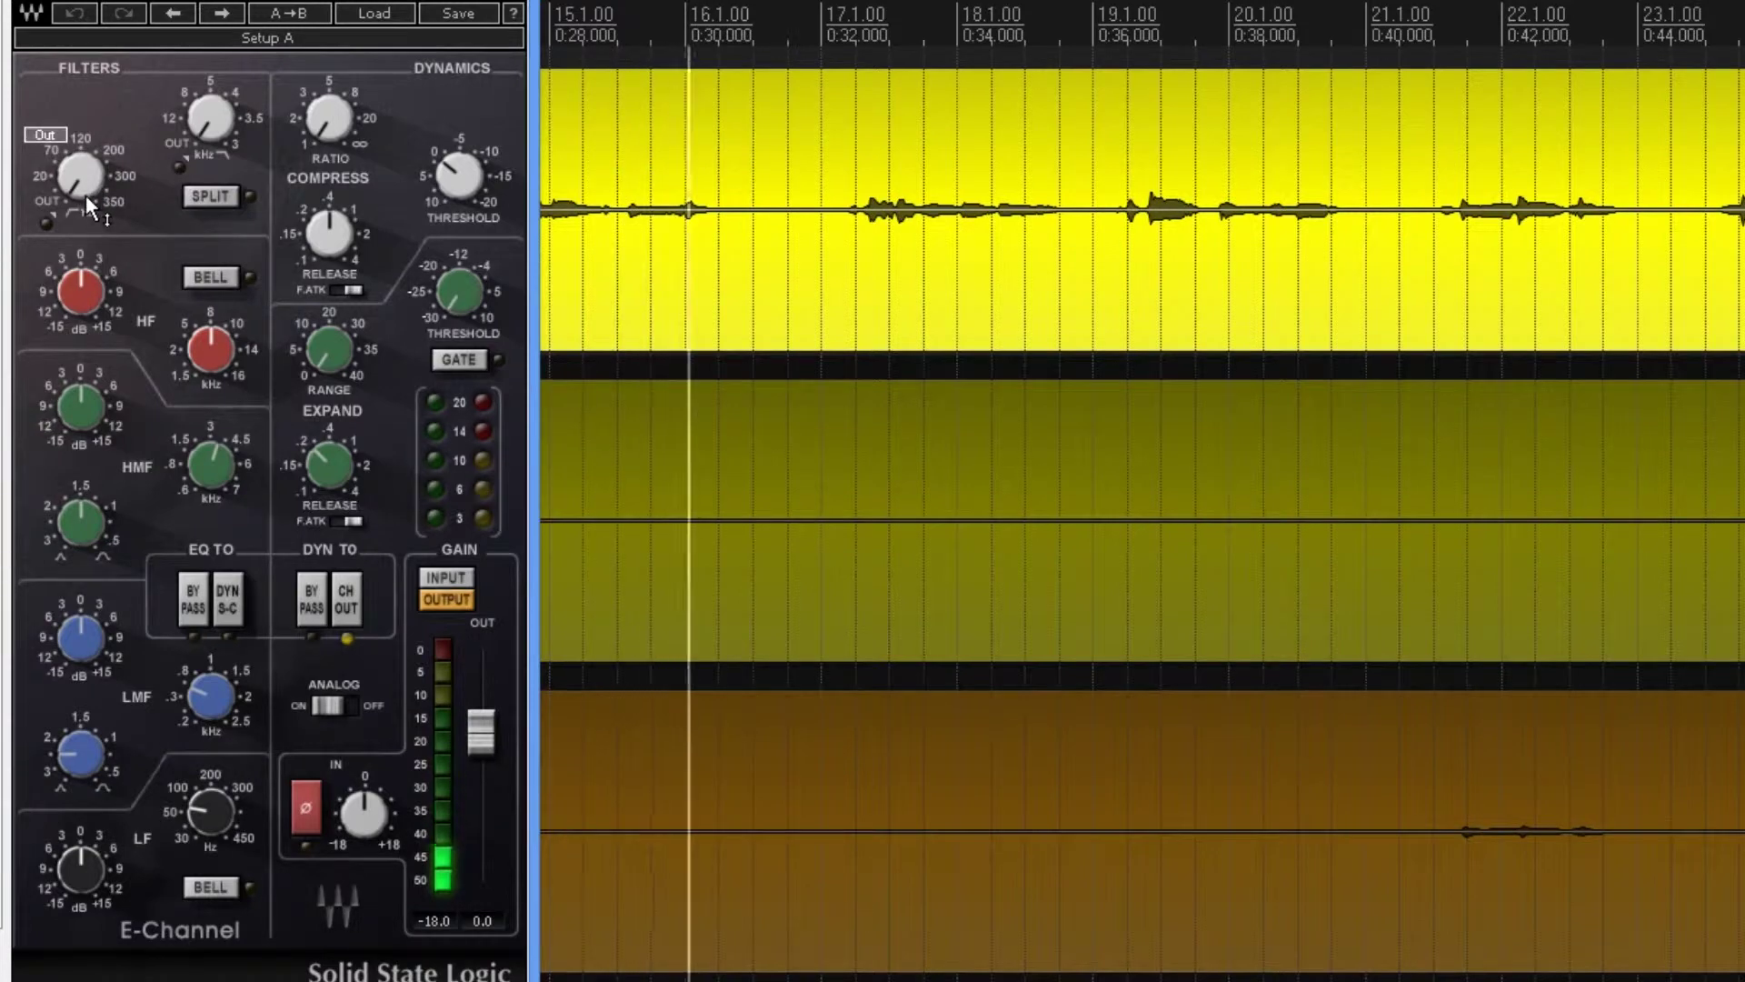
On the lead vocal's E-Channel, set the high-pass filter between 120 and 200 Hz and boost HF about 3.8 dB slightly above 8 kHz.
drag(85, 195, 86, 139)
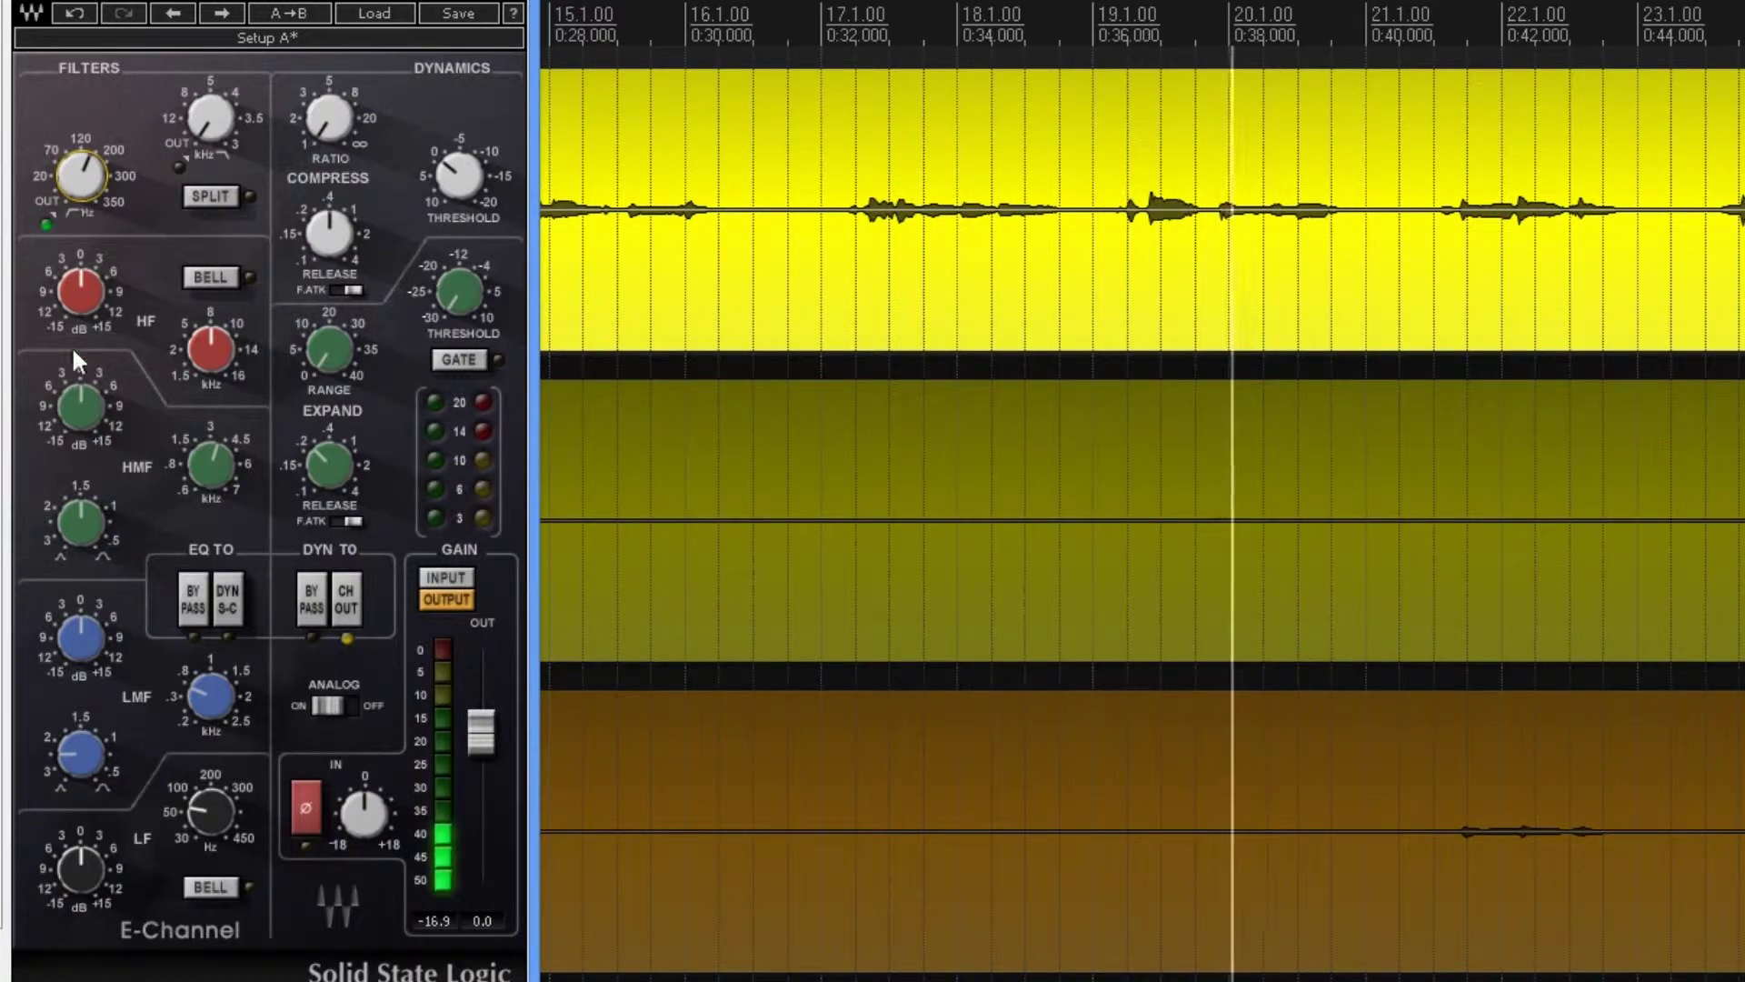
drag(80, 293, 80, 211)
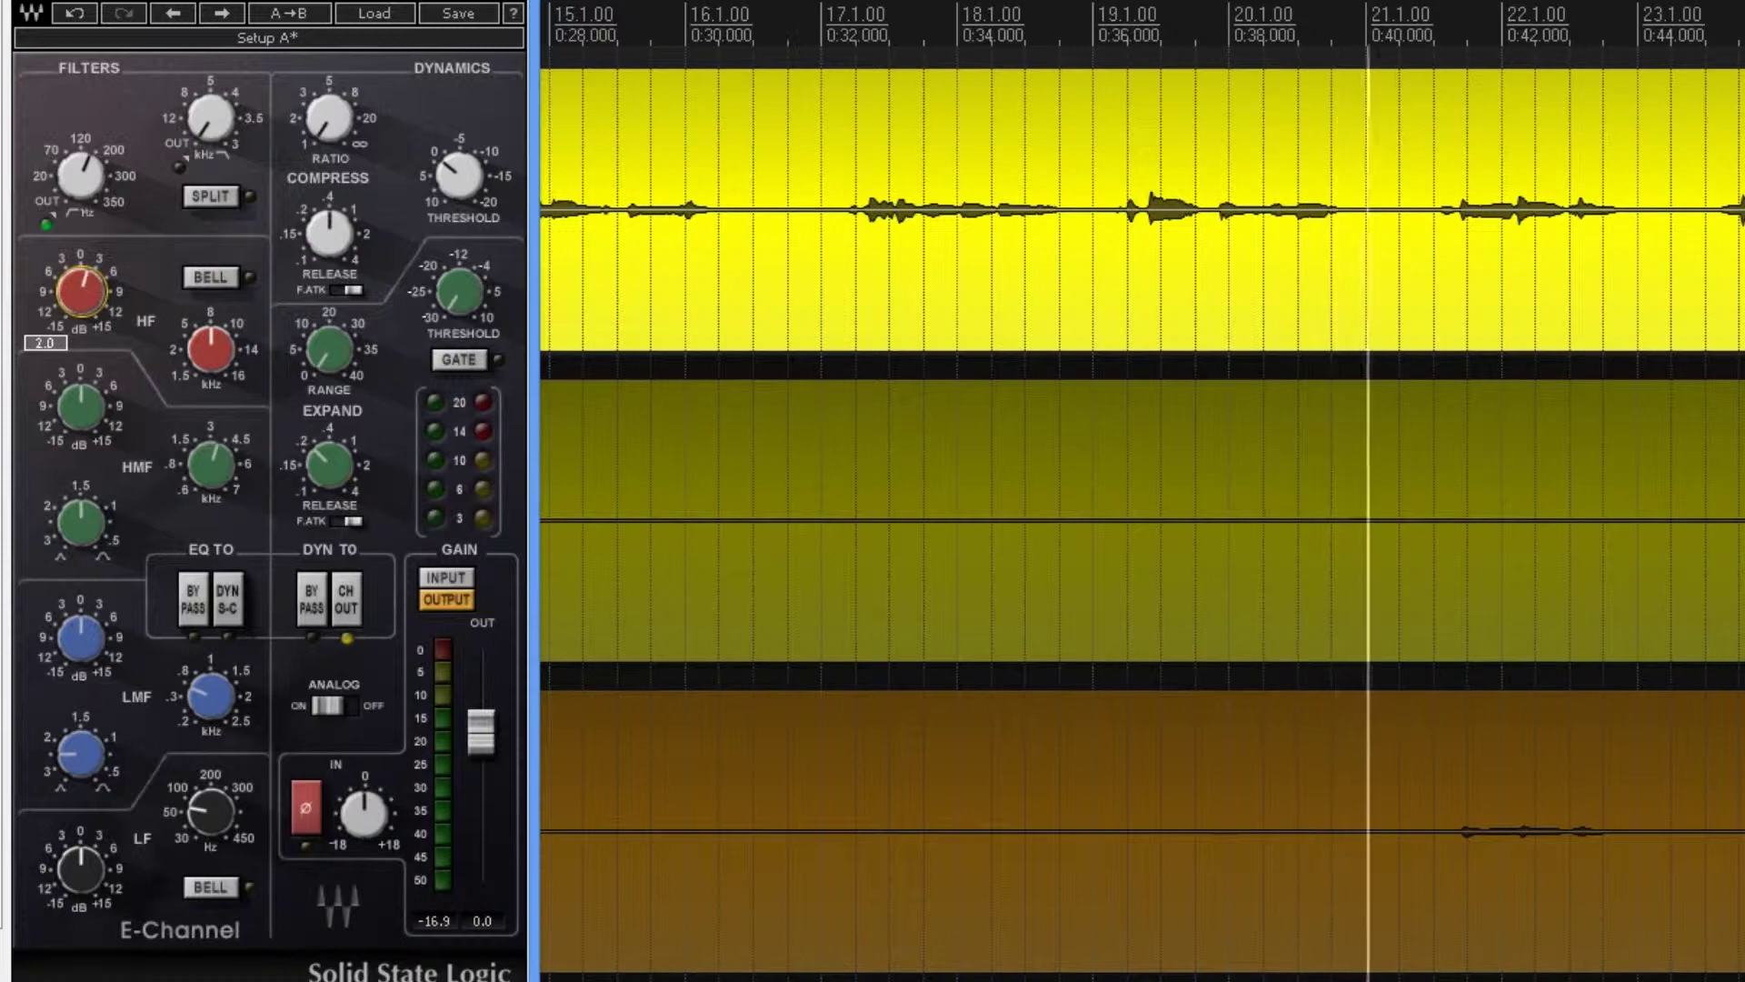
drag(234, 351, 234, 332)
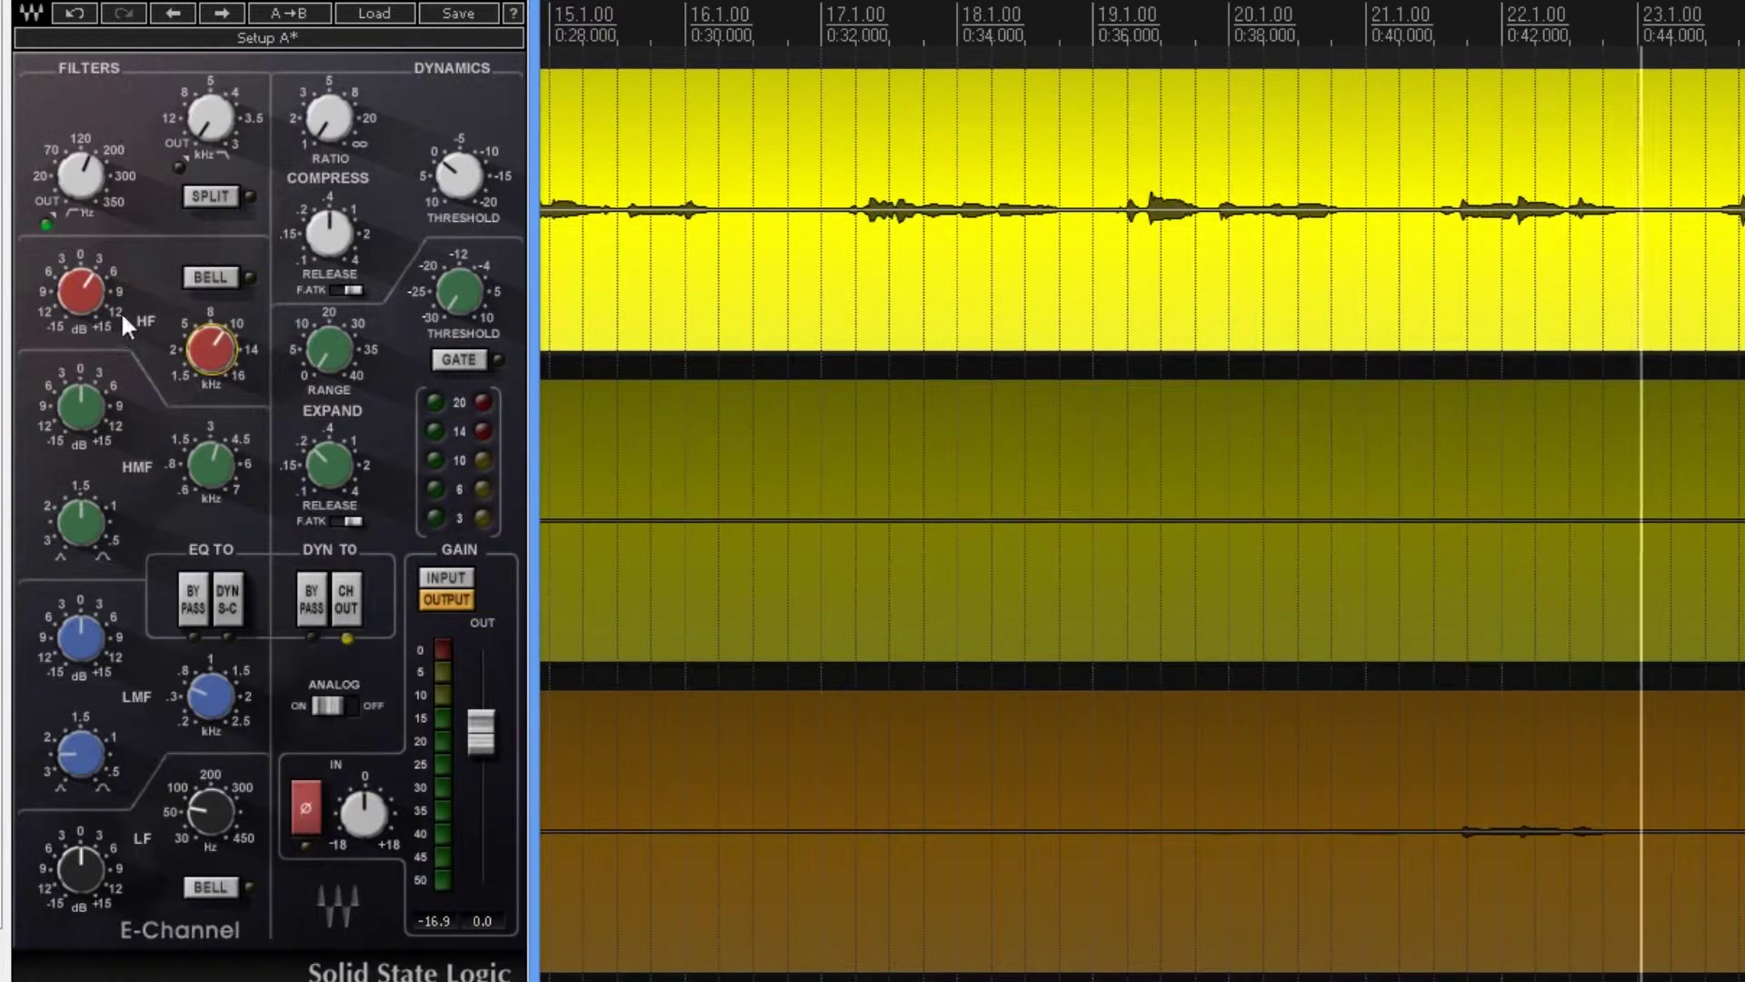
drag(81, 291, 81, 317)
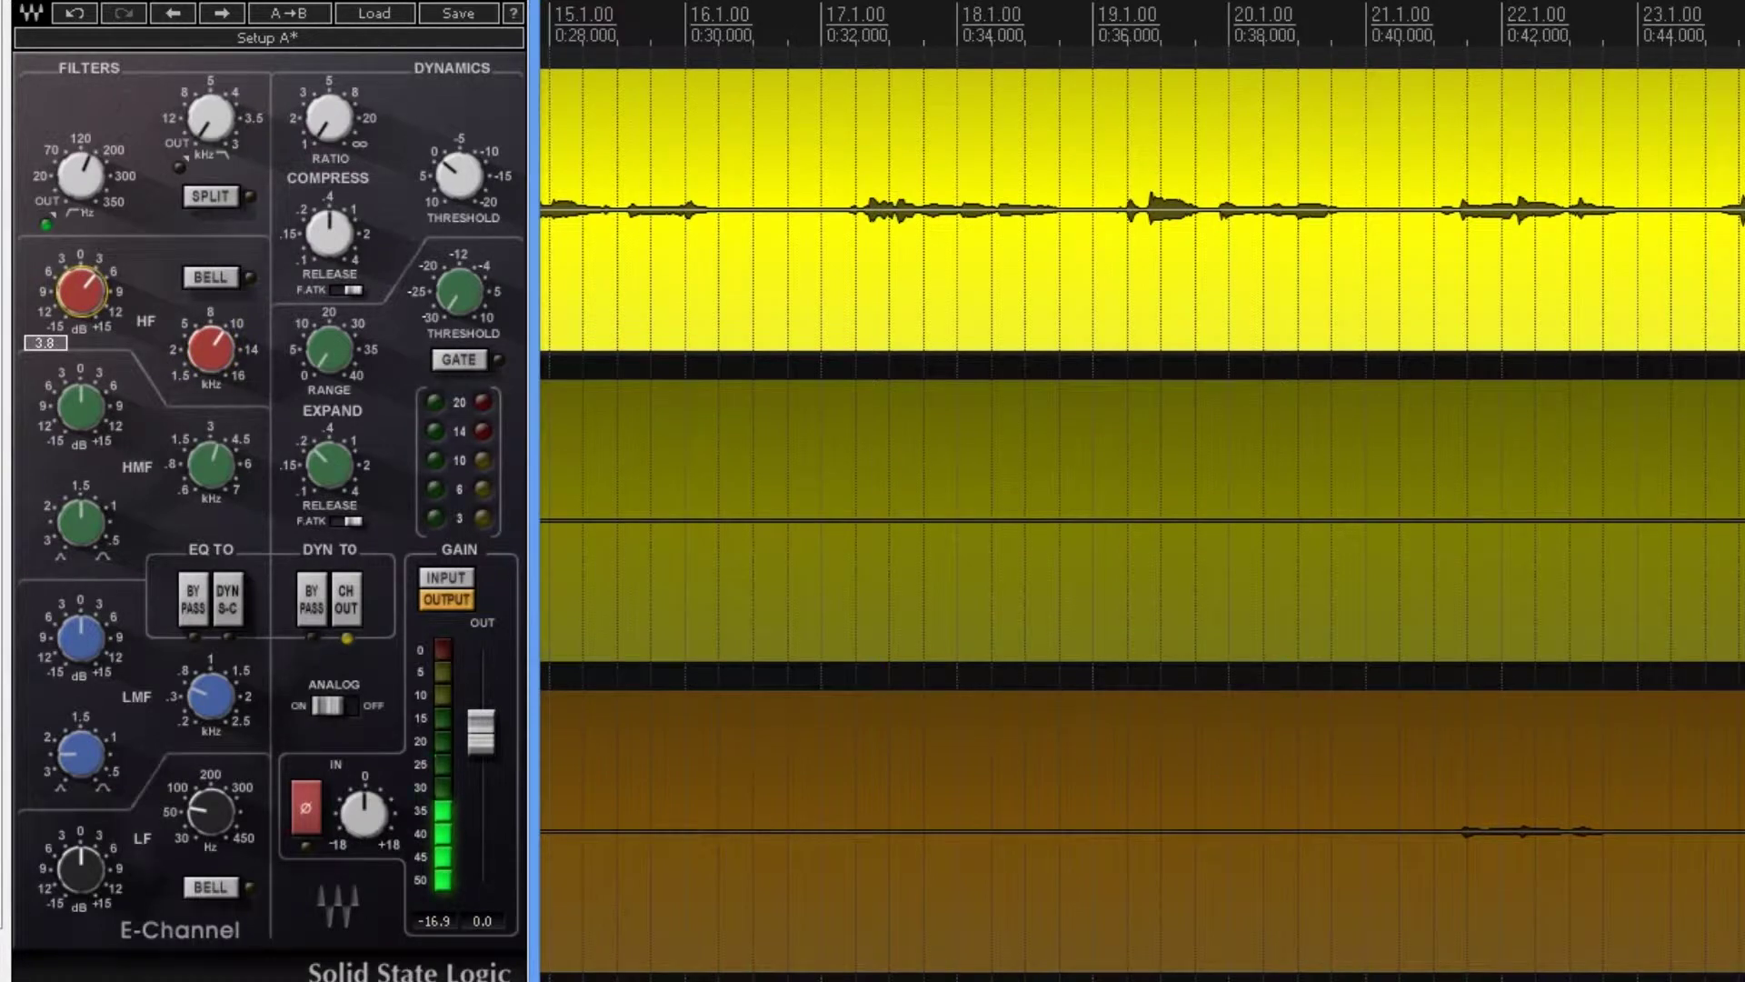
drag(81, 317, 81, 321)
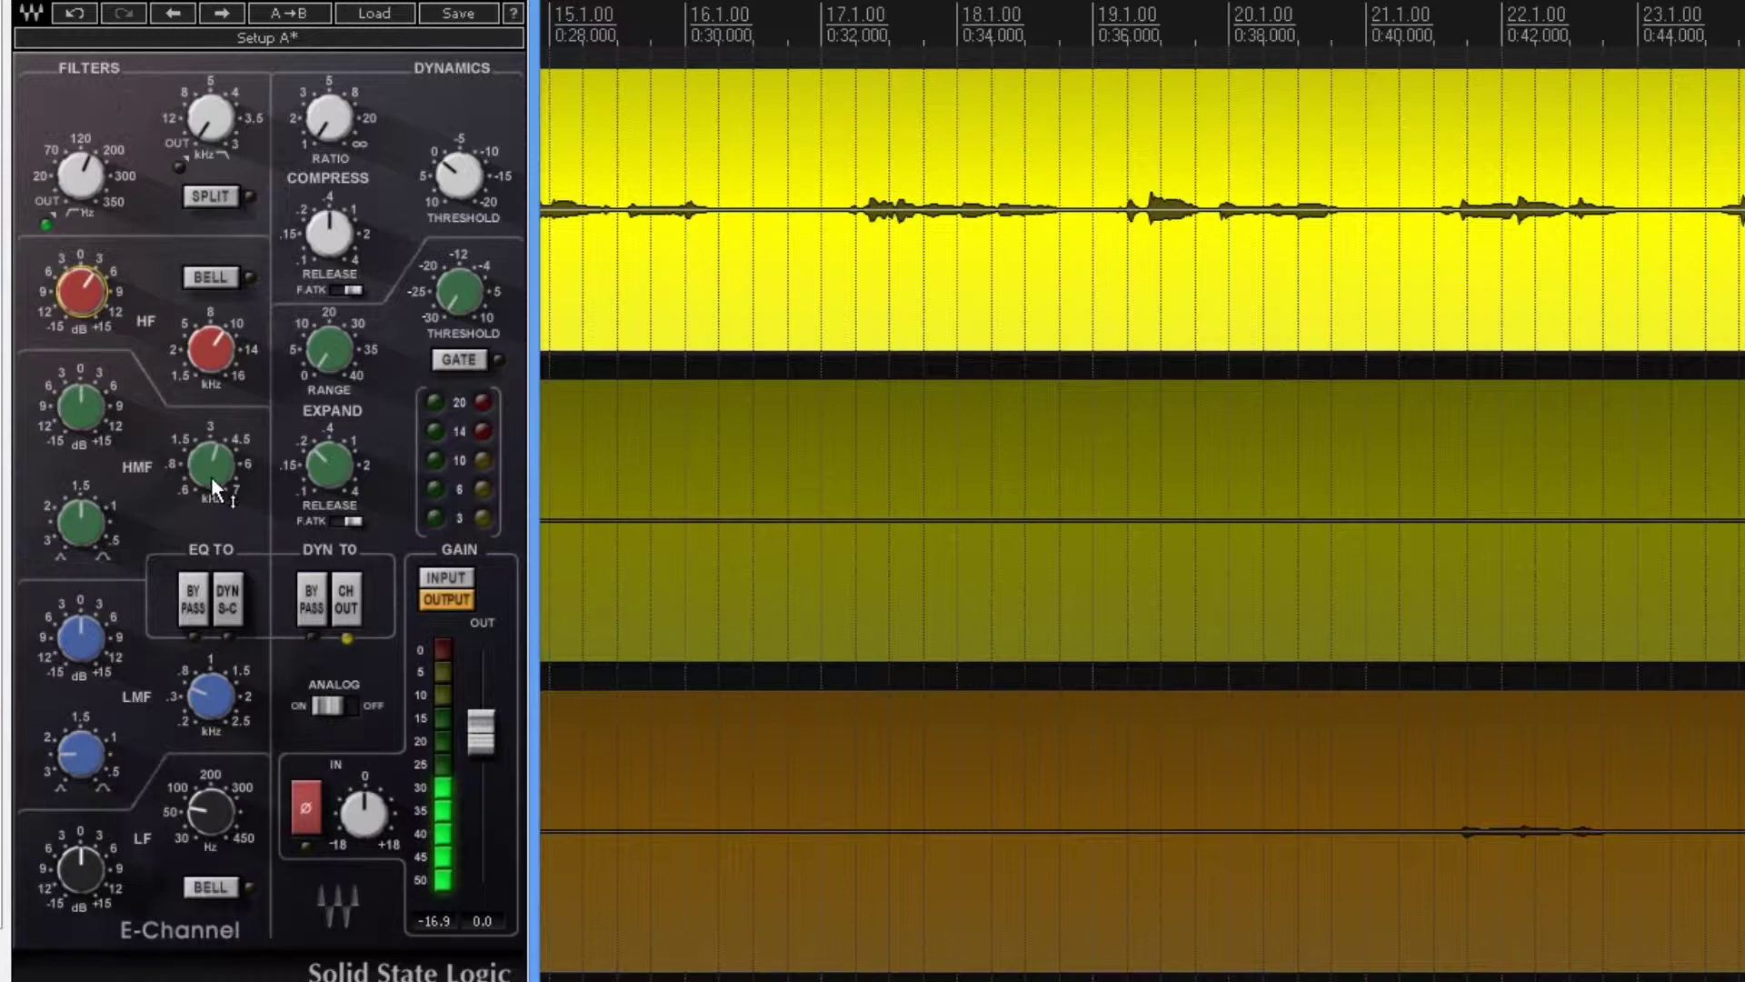
Cut the lead vocal's HMF band slightly at about 0.8 kHz with the Q narrowed to about 2.
drag(83, 410, 84, 368)
drag(199, 438, 199, 438)
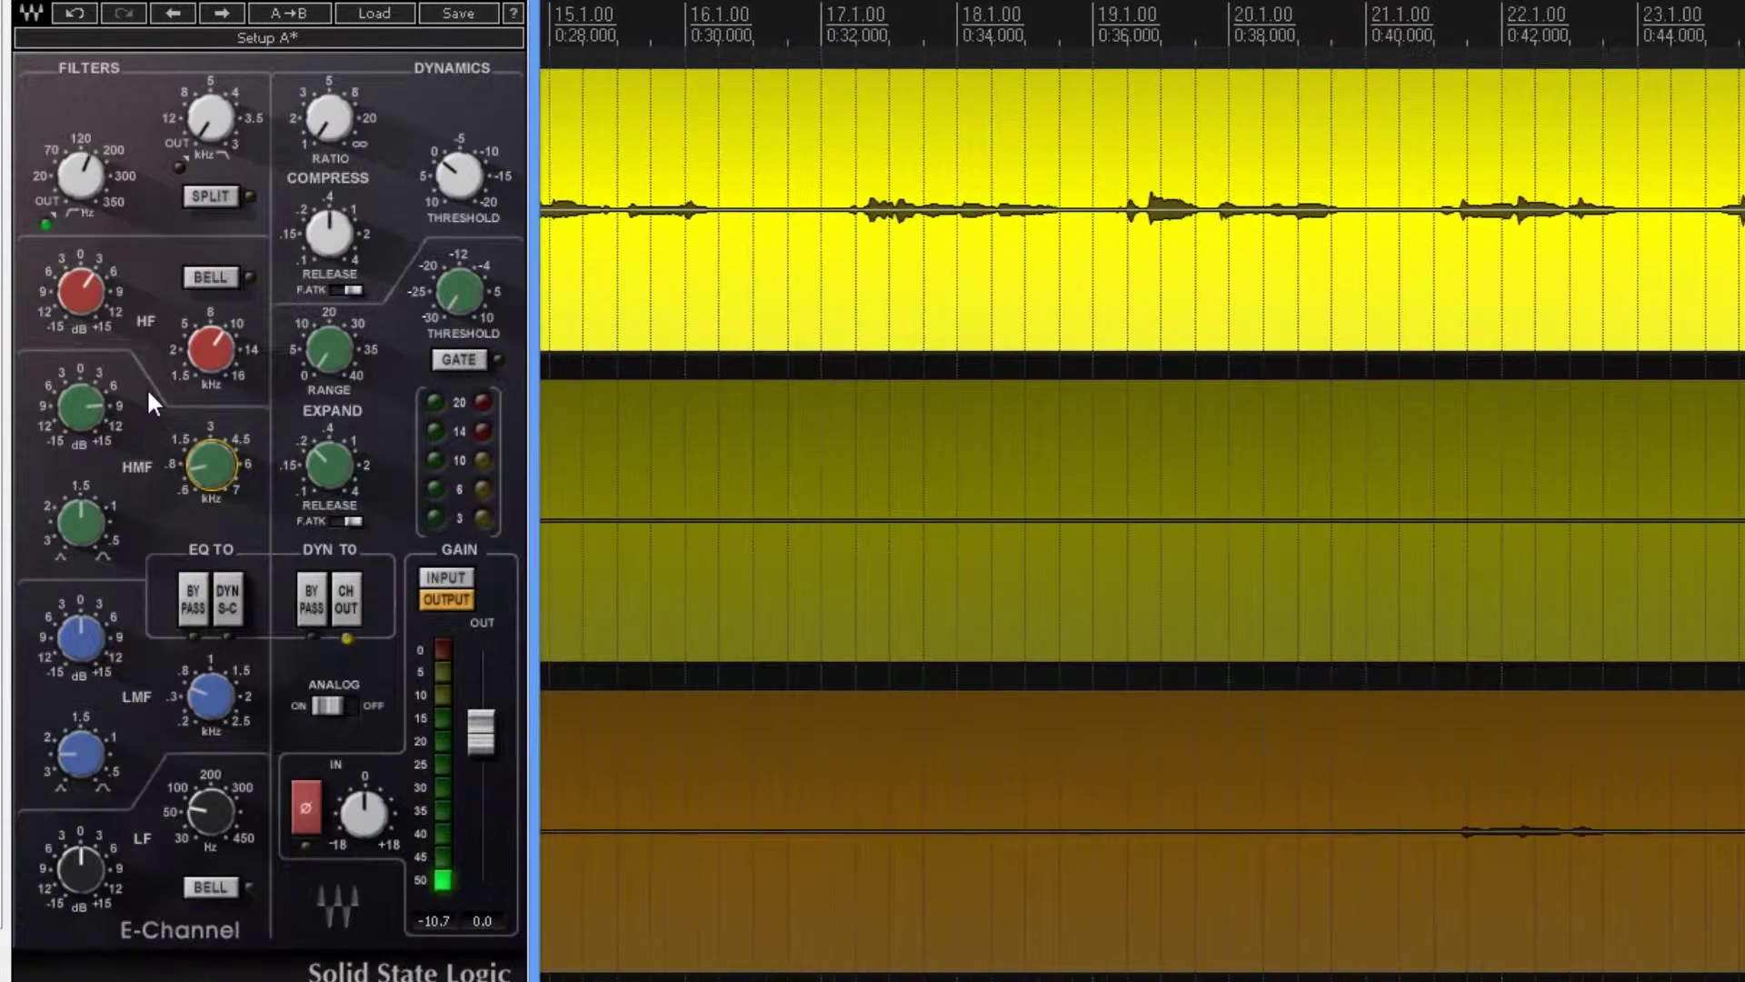
key(space)
drag(81, 407, 79, 384)
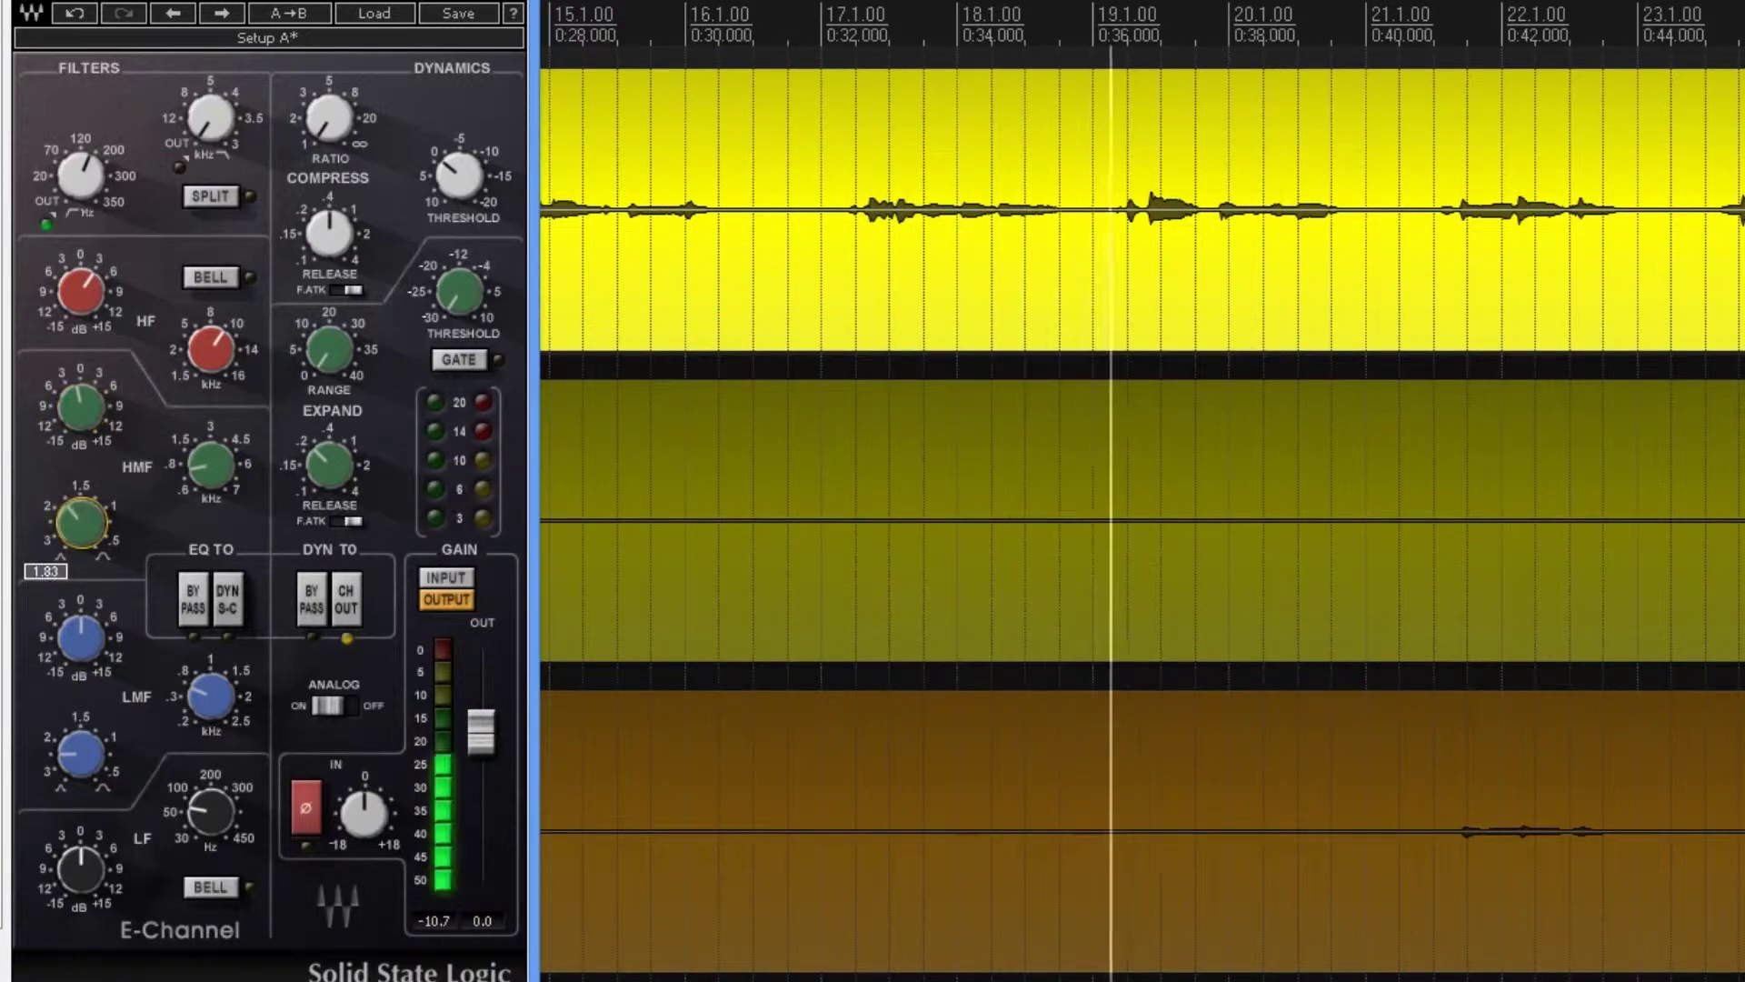
drag(81, 523, 81, 522)
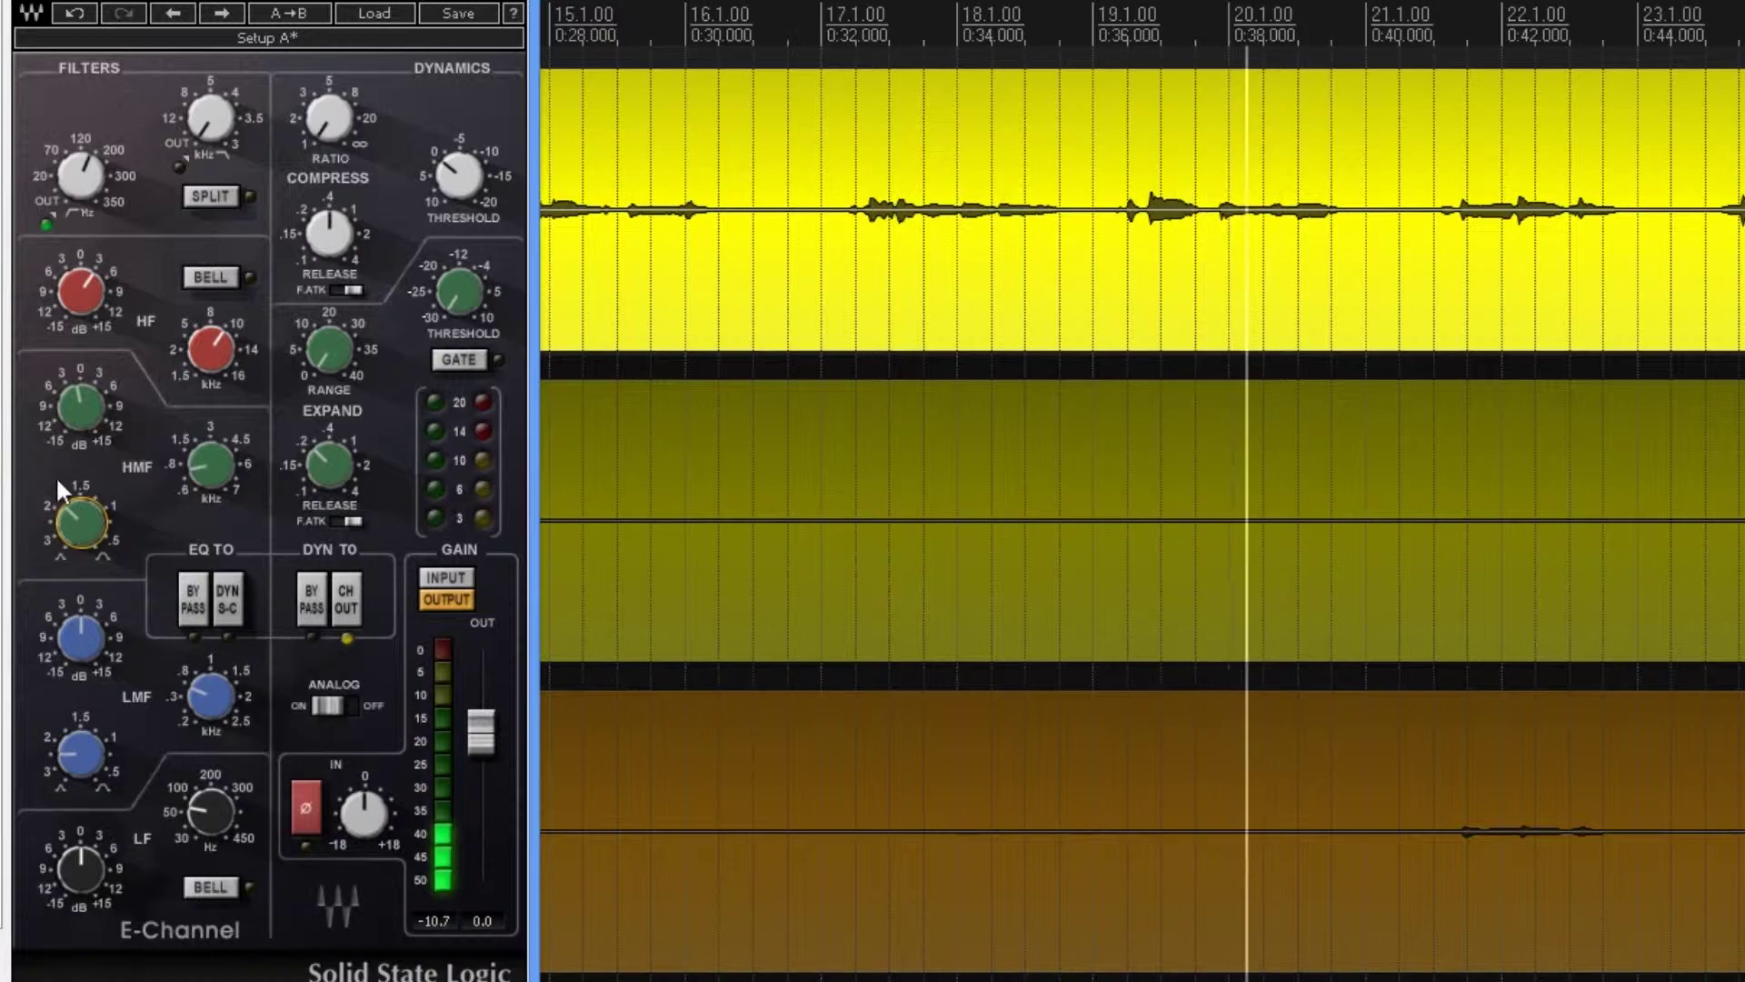
Sweep the lead vocal's LMF band with a boost, then cut it about 3 dB near 0.5 kHz.
drag(80, 638, 81, 638)
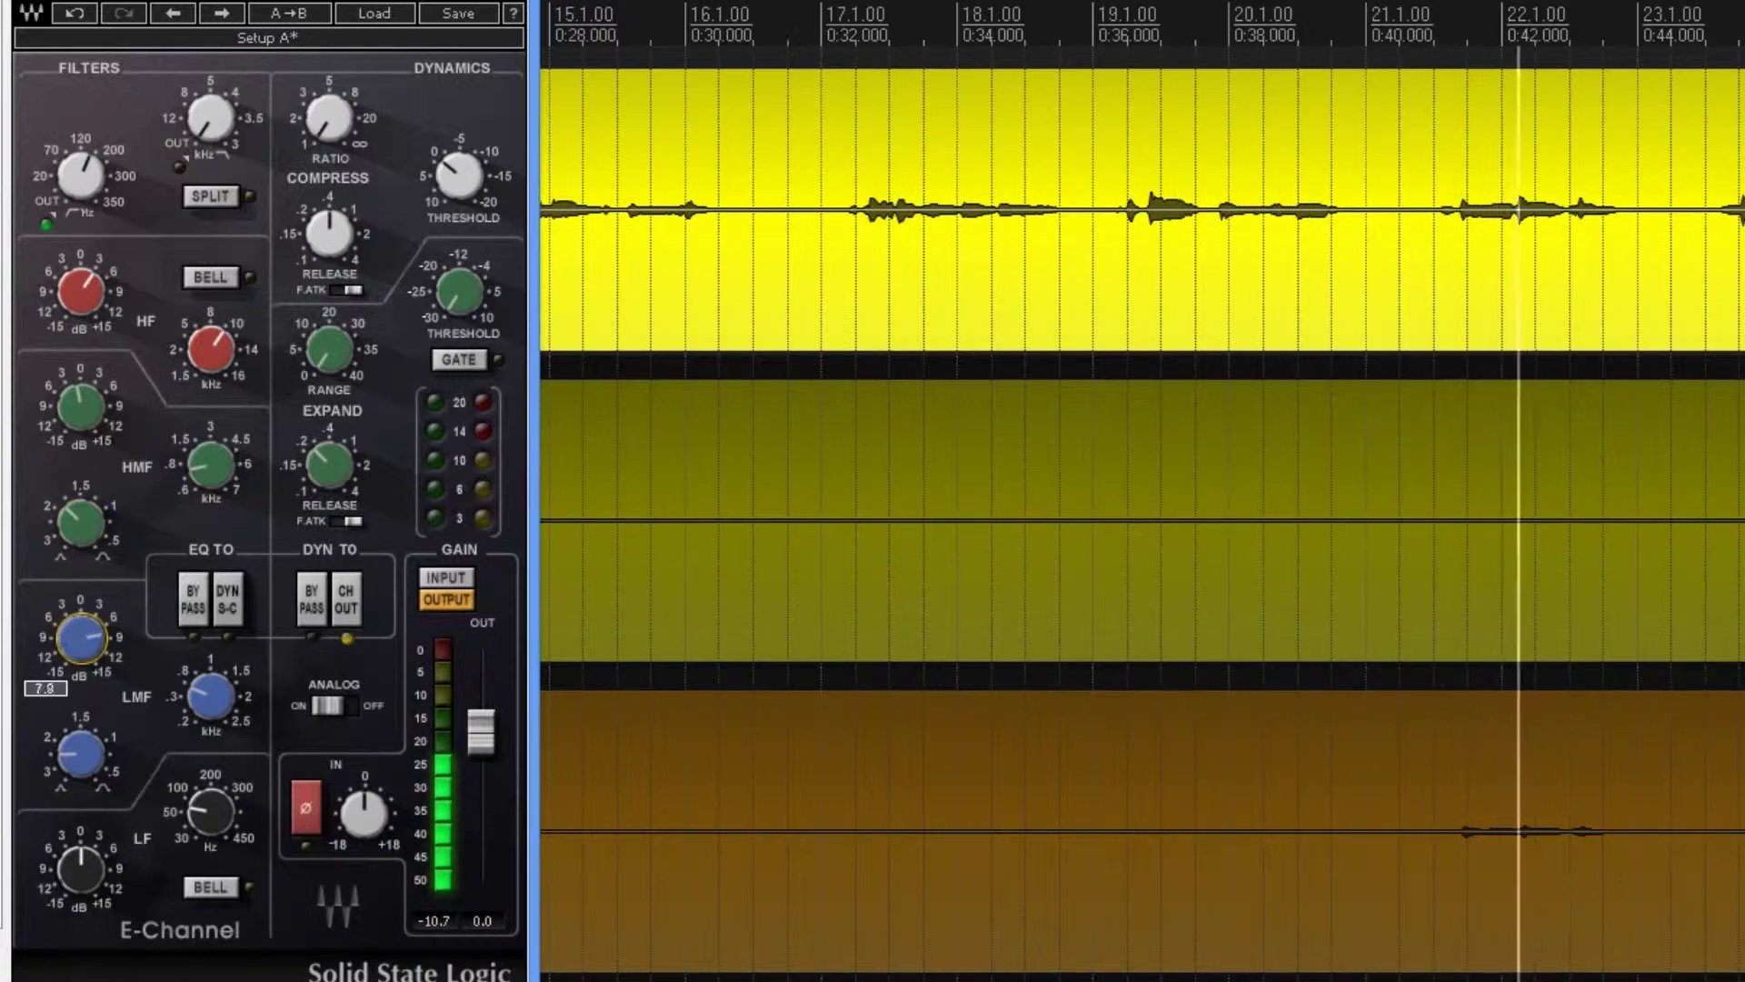
drag(211, 696, 211, 697)
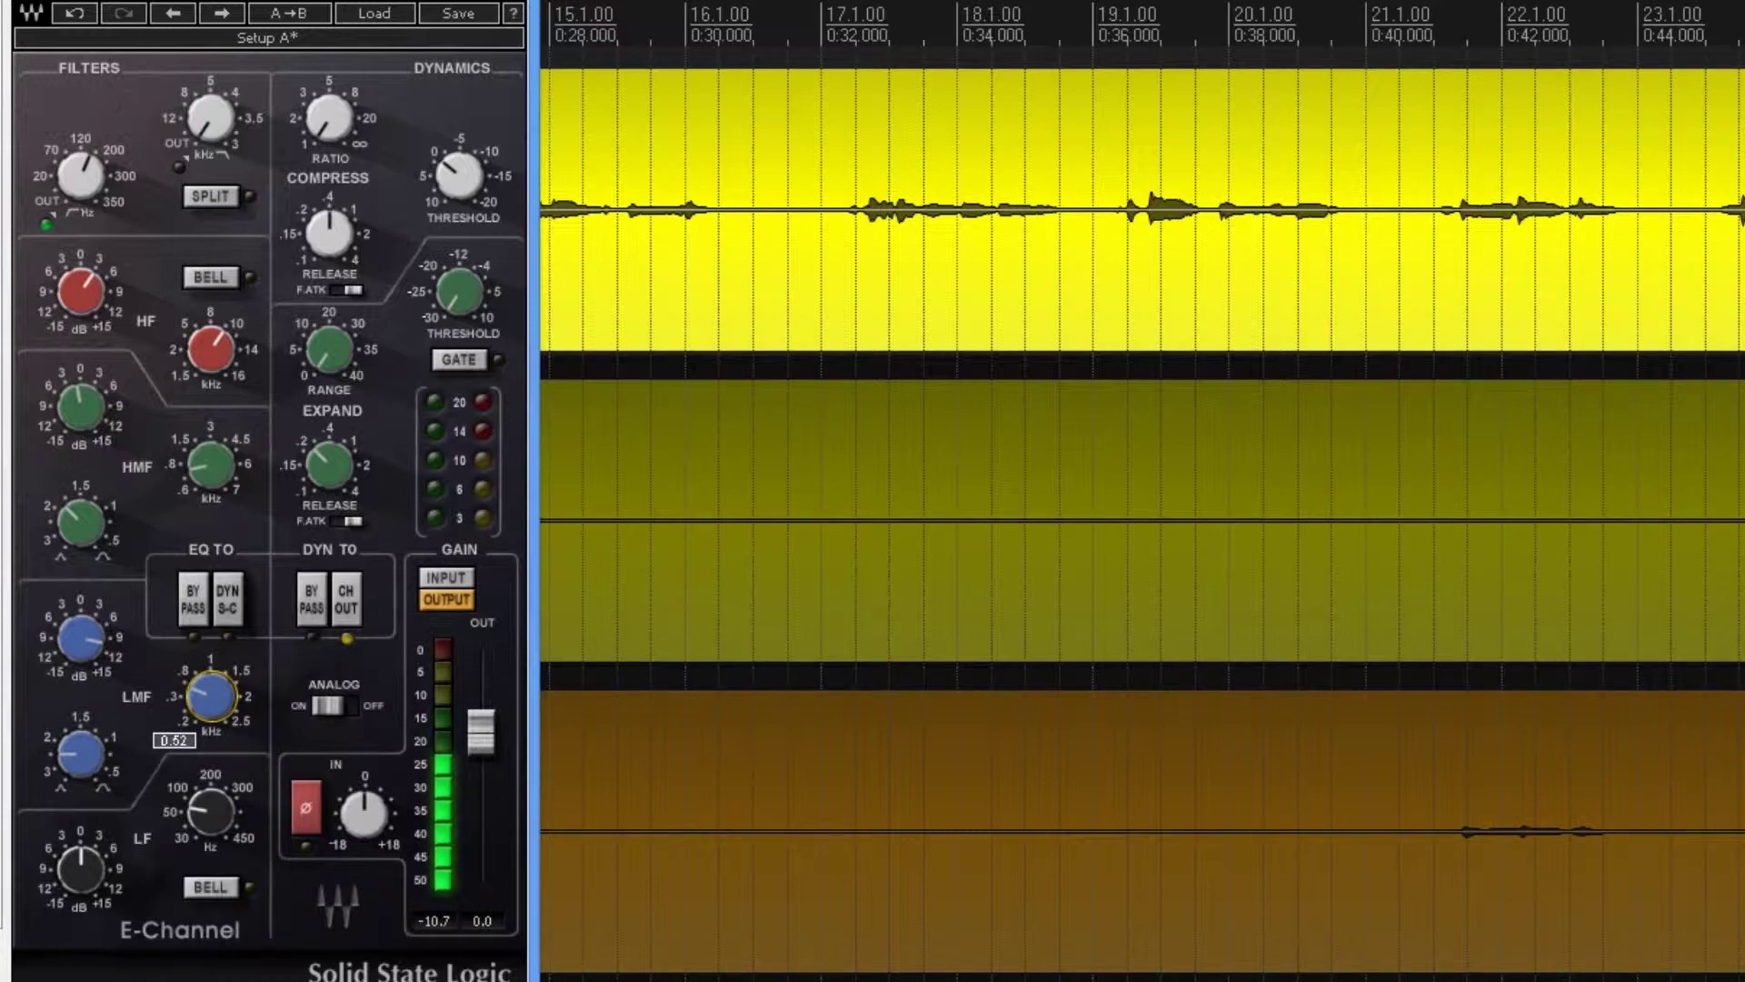
drag(211, 697, 211, 696)
drag(81, 638, 81, 638)
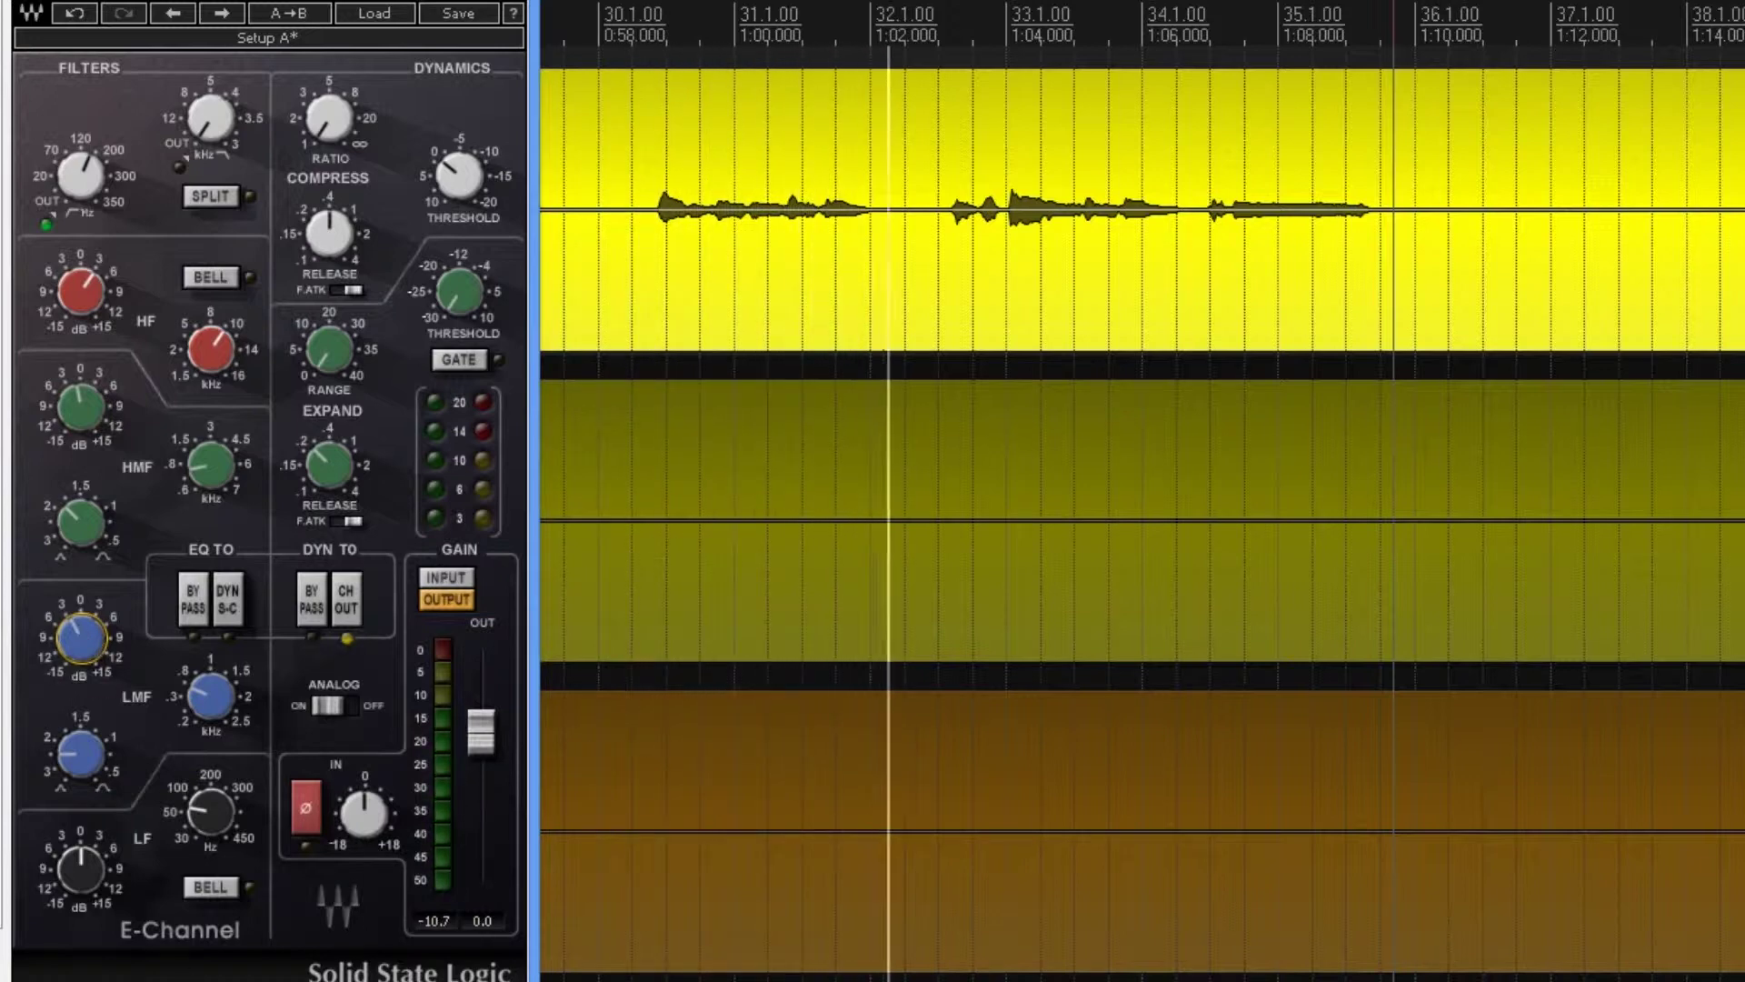
Set the lead vocal's LF band to about 200 Hz with a -3.0 dB gain and a bell shape.
drag(210, 811, 210, 812)
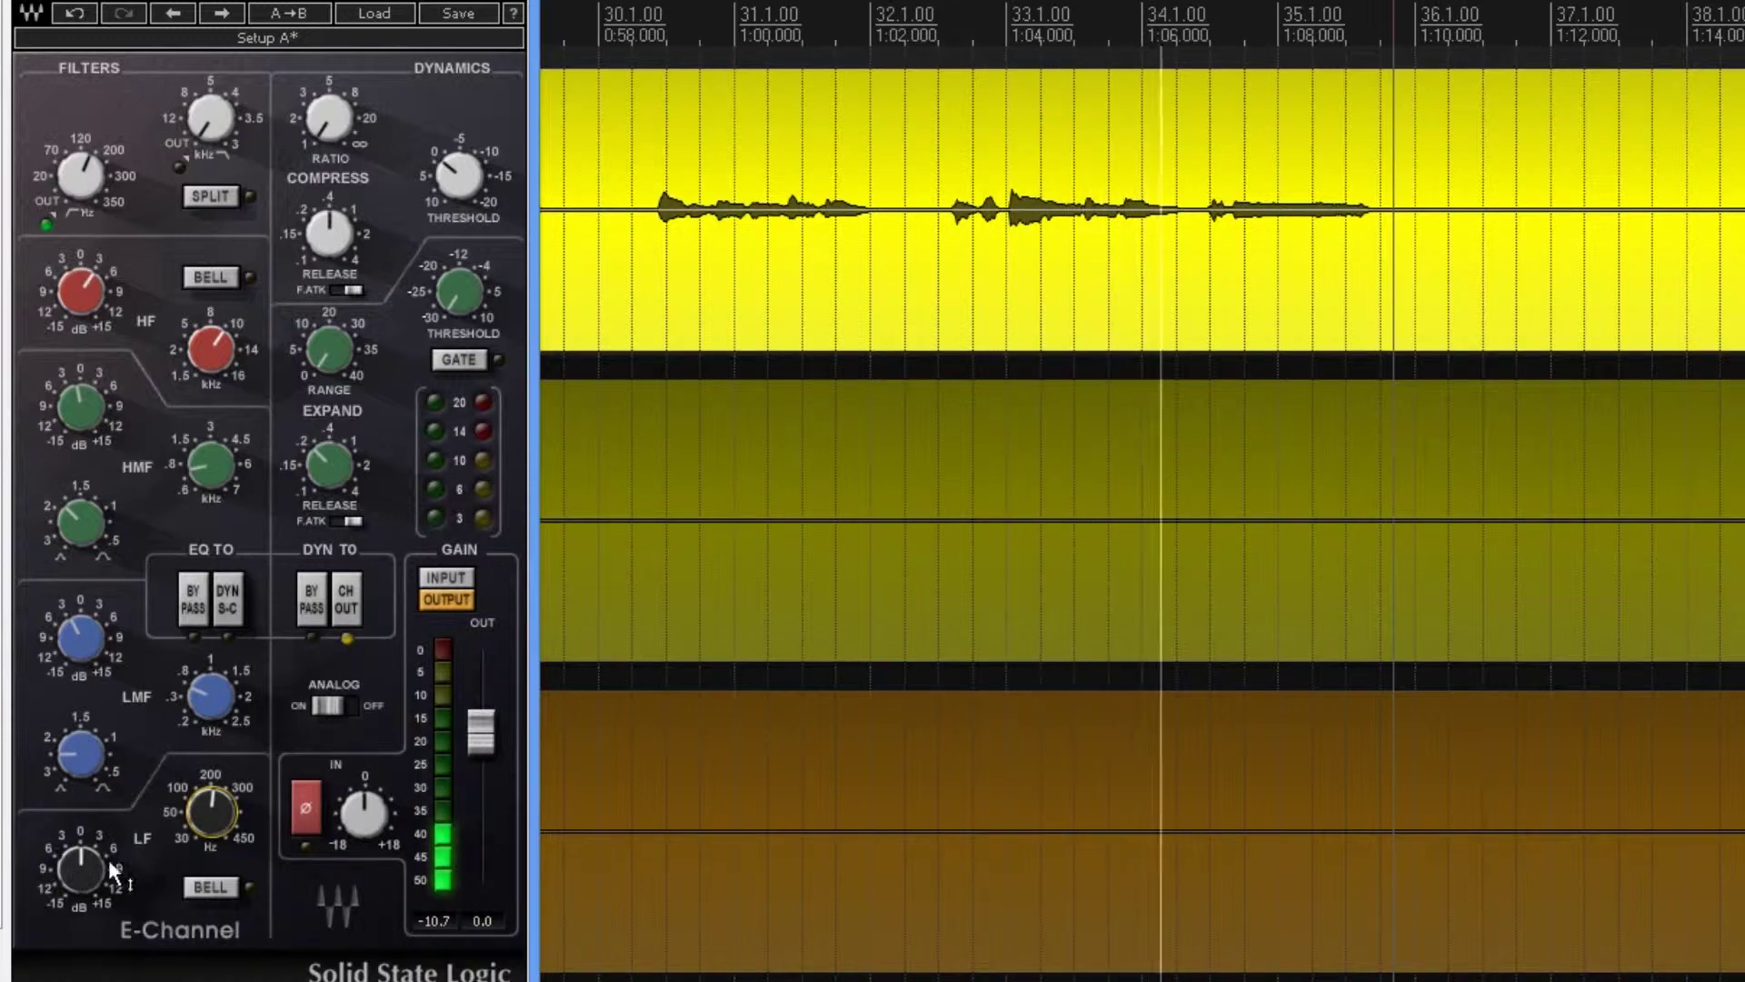
drag(112, 872, 113, 887)
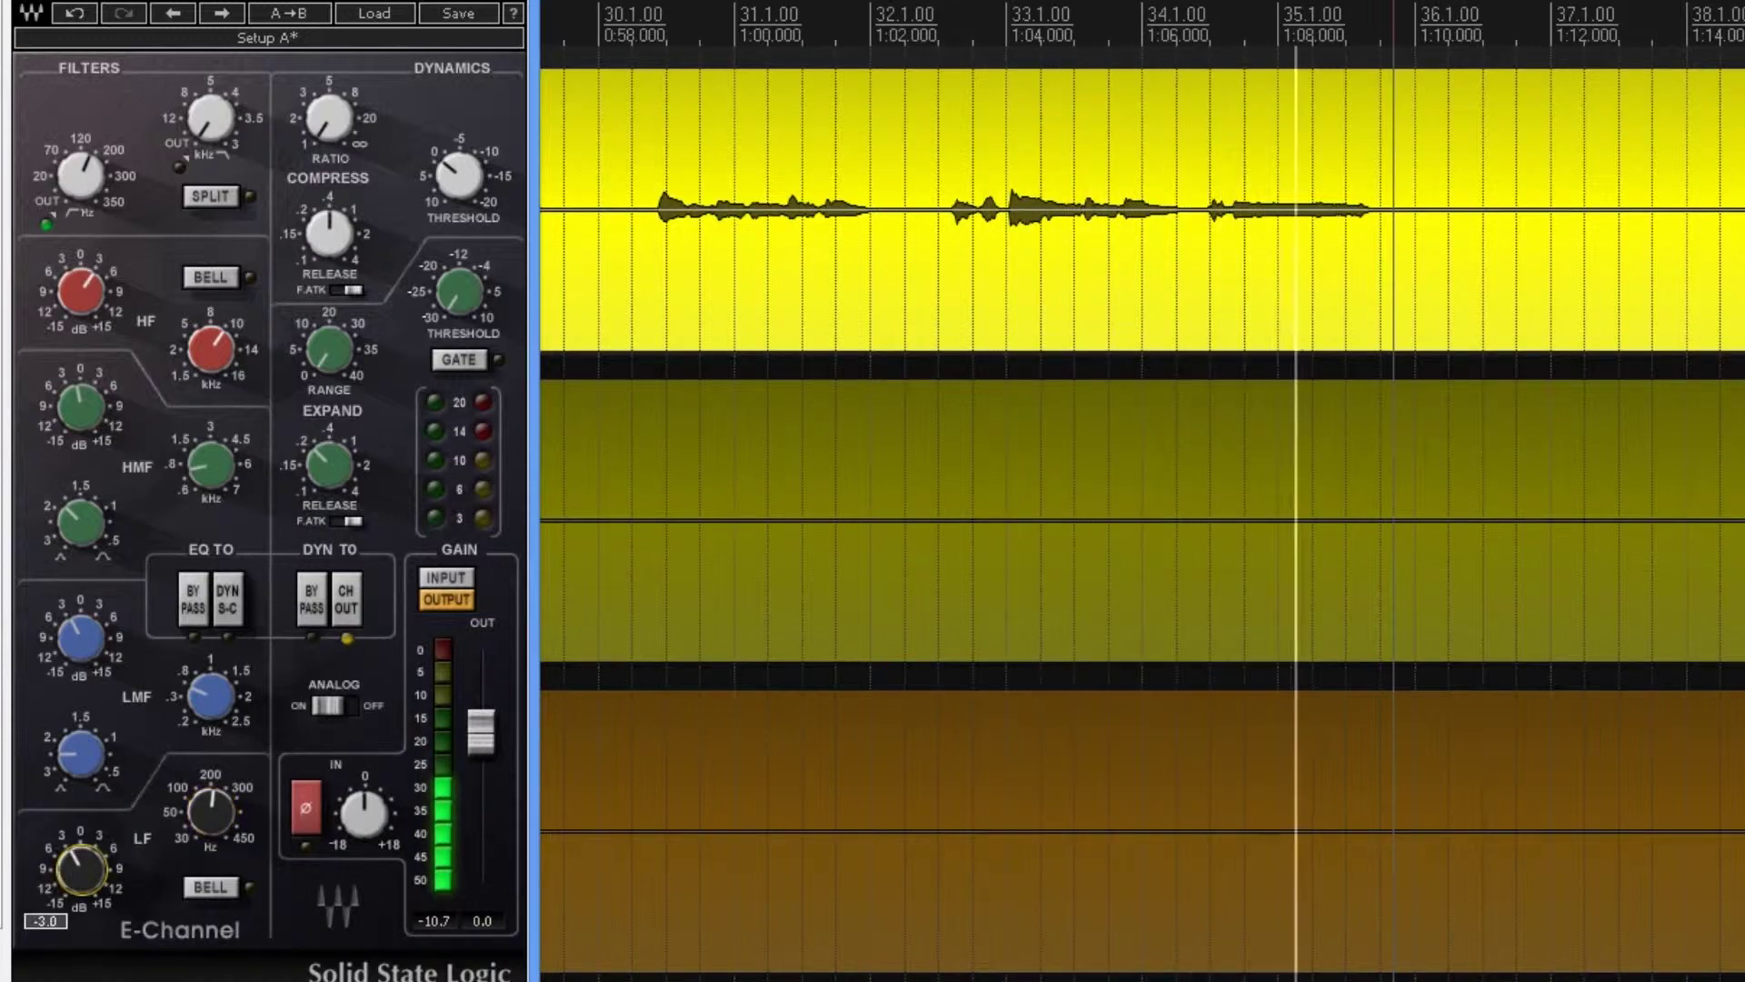
click(220, 882)
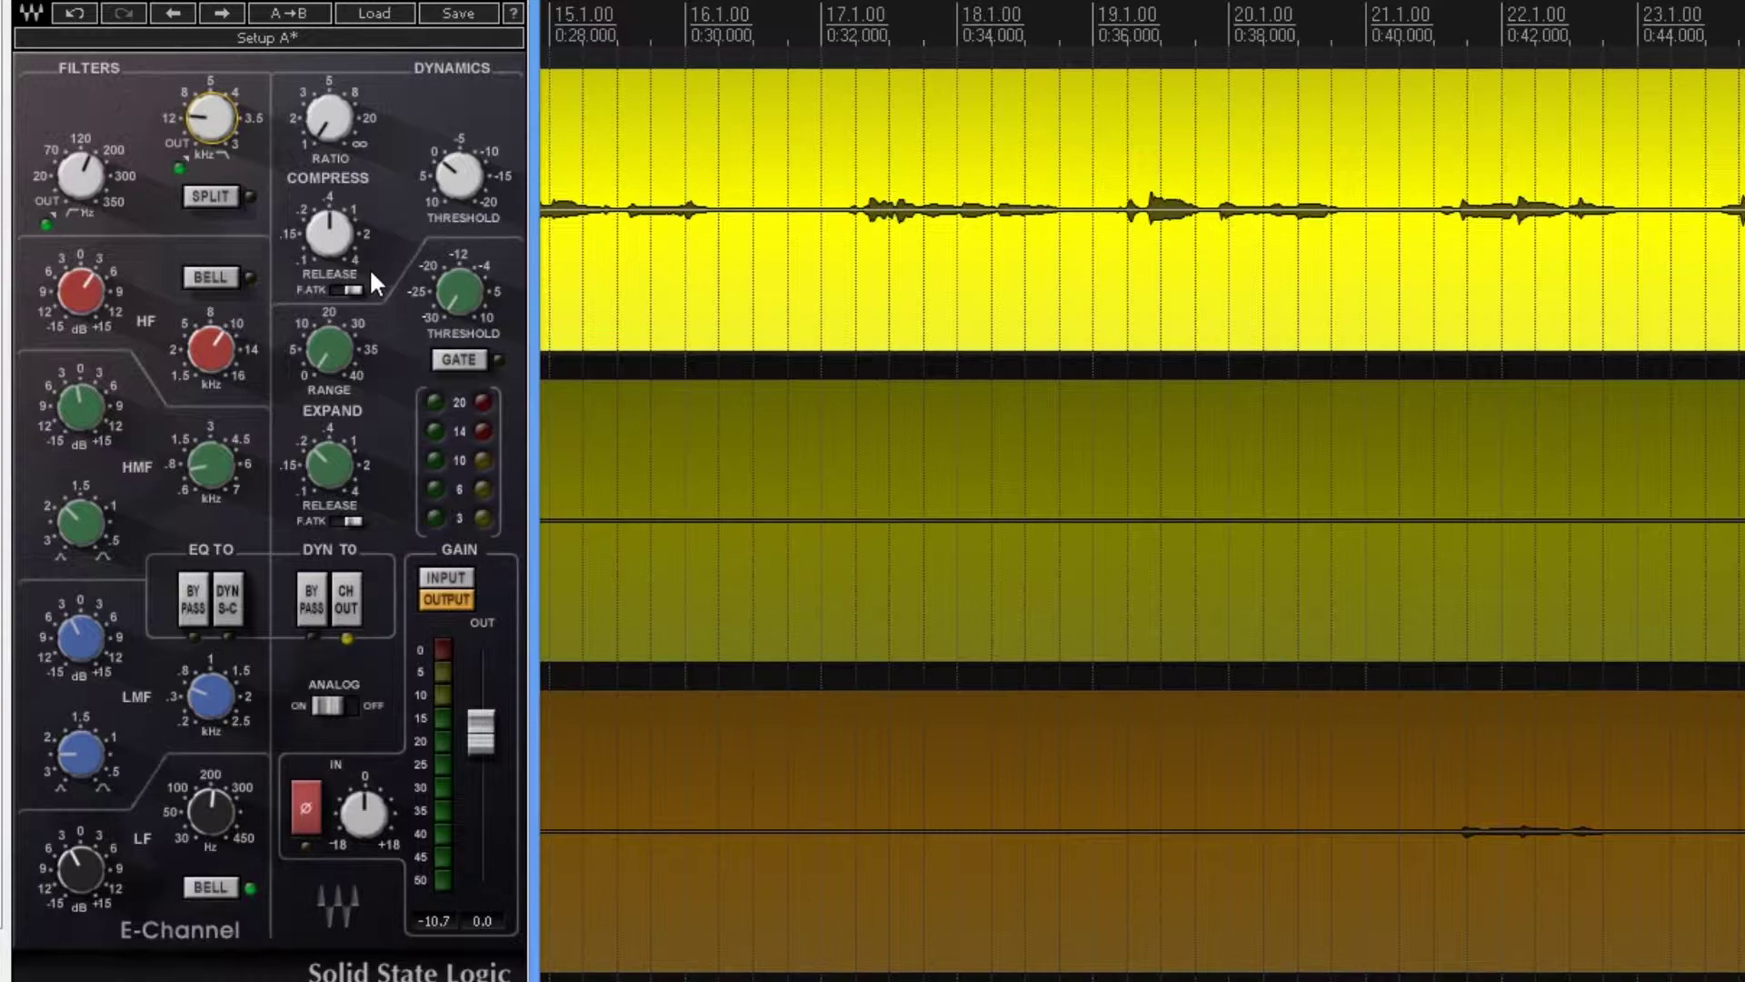
Compress the lead vocal by raising the ratio and setting the threshold to about -15, and lower the output to -1.8 dB.
drag(330, 116, 329, 105)
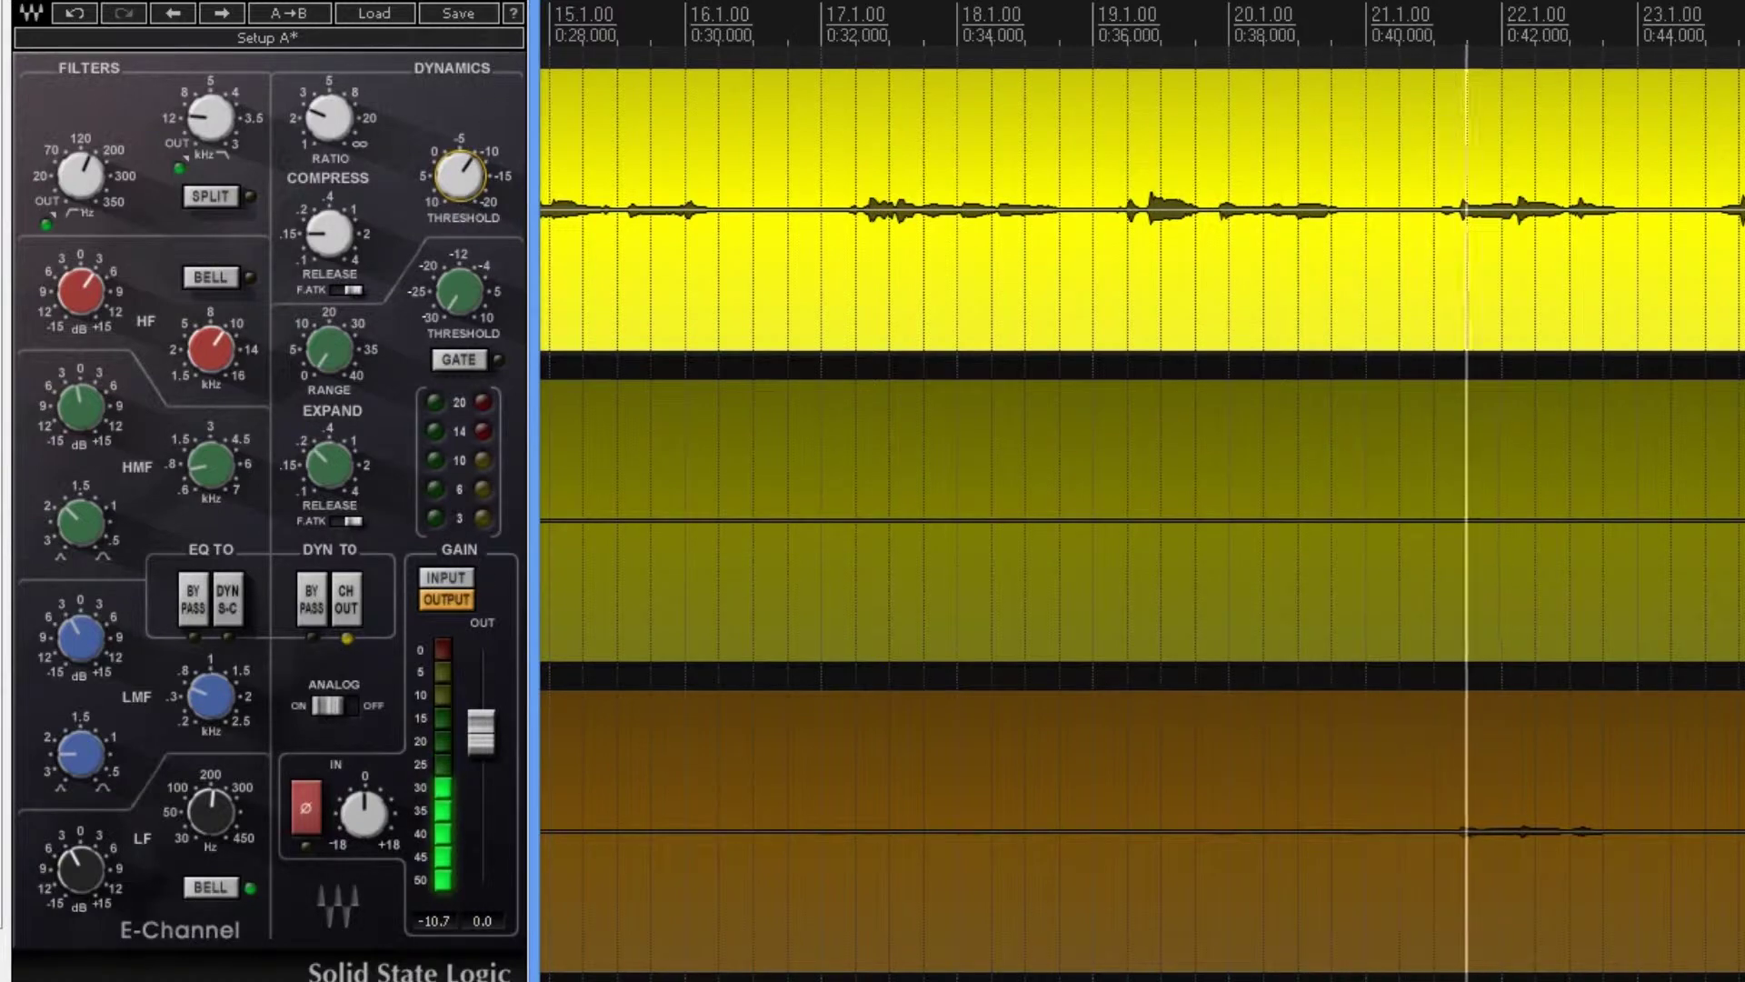
drag(460, 176, 460, 136)
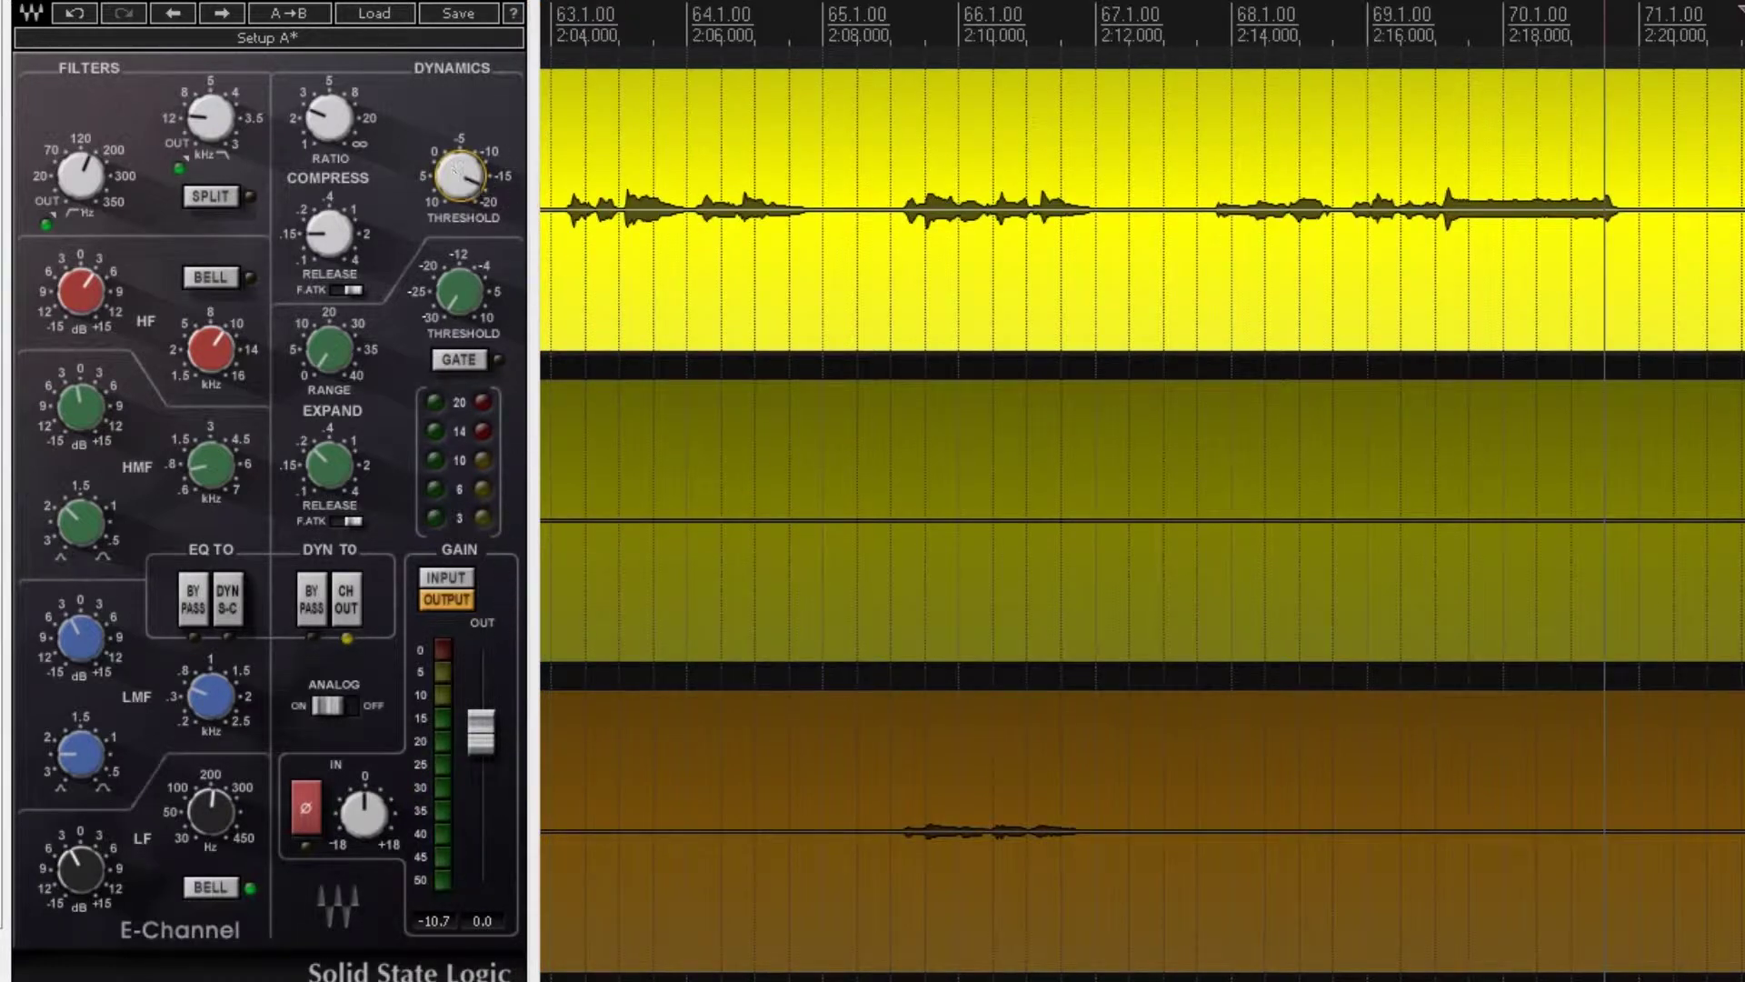
drag(457, 168, 457, 156)
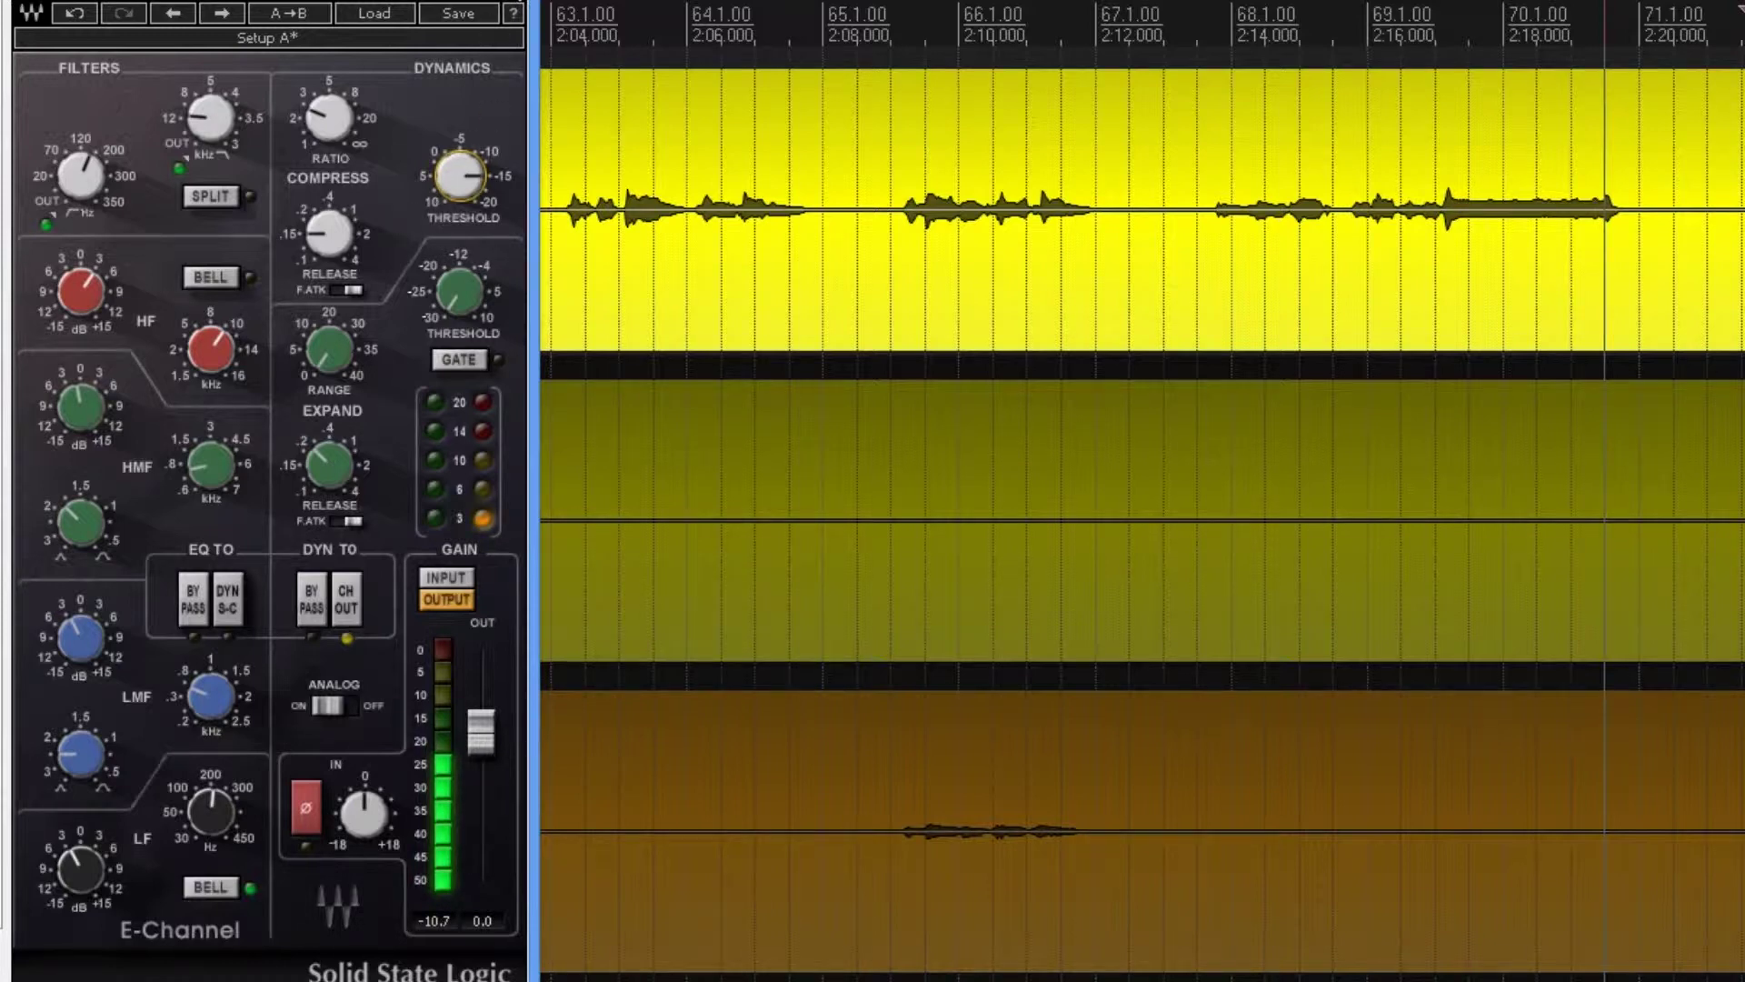
drag(481, 745, 481, 761)
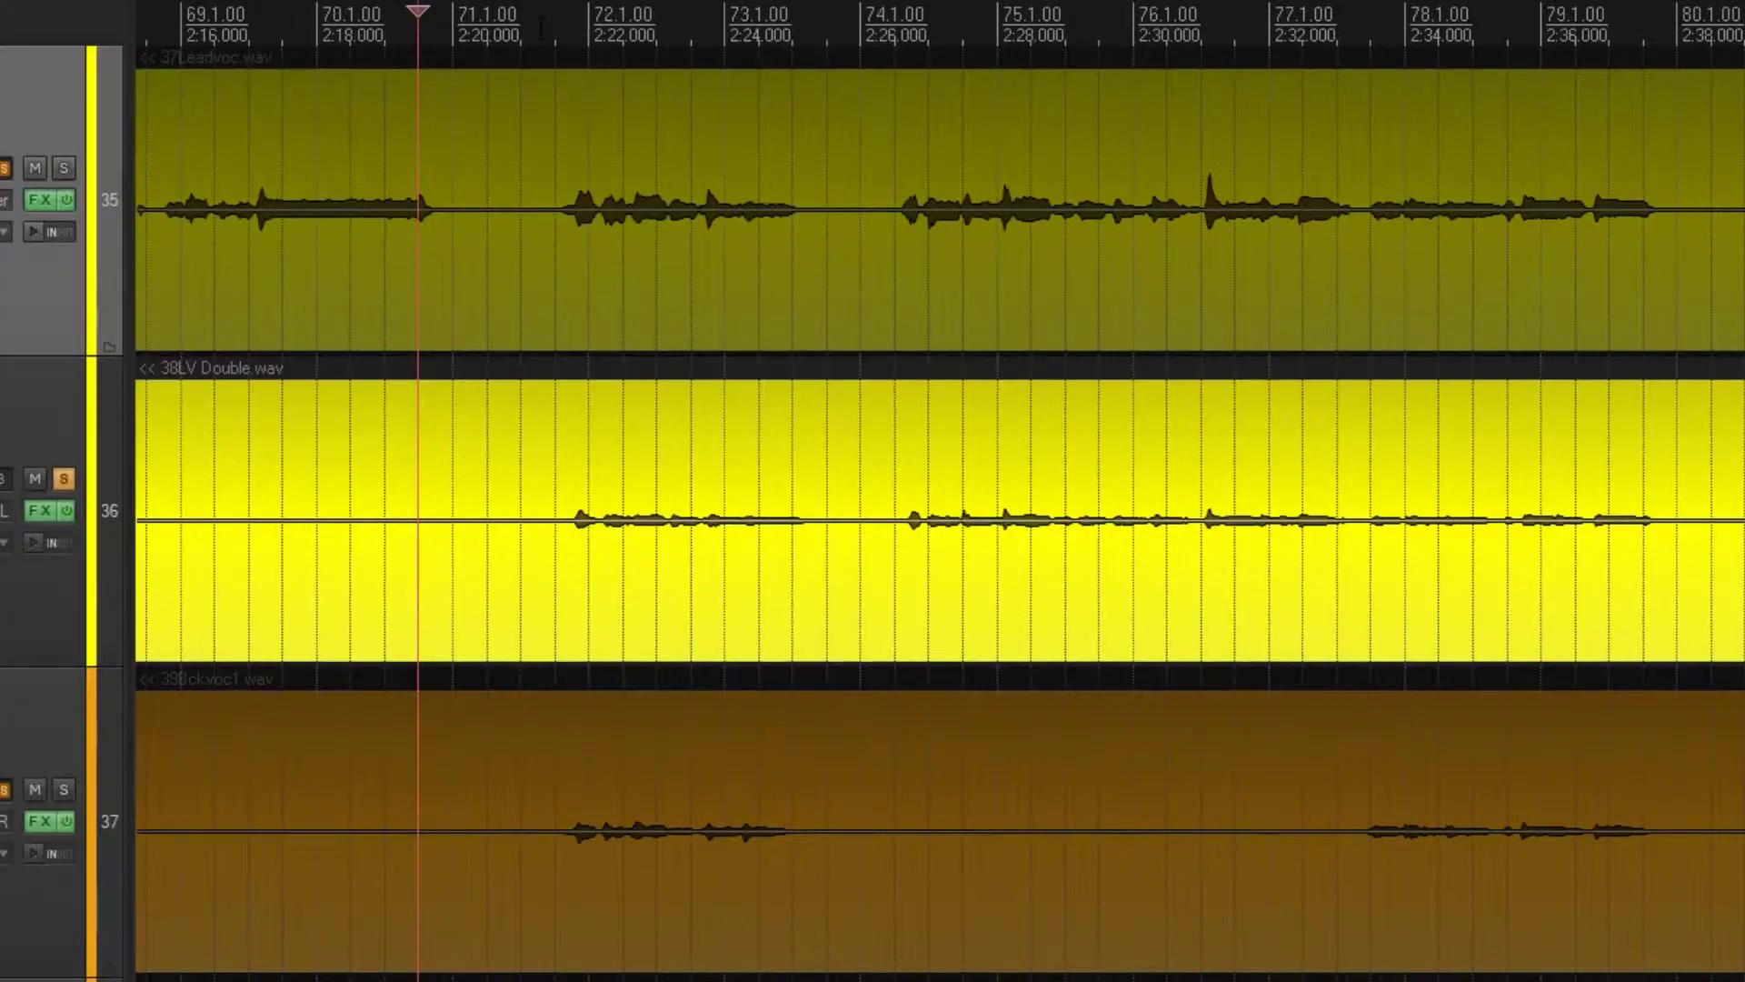
Play the LV Double track from just before bar 72 and boost HF 2.7 dB in its E-Channel.
click(540, 27)
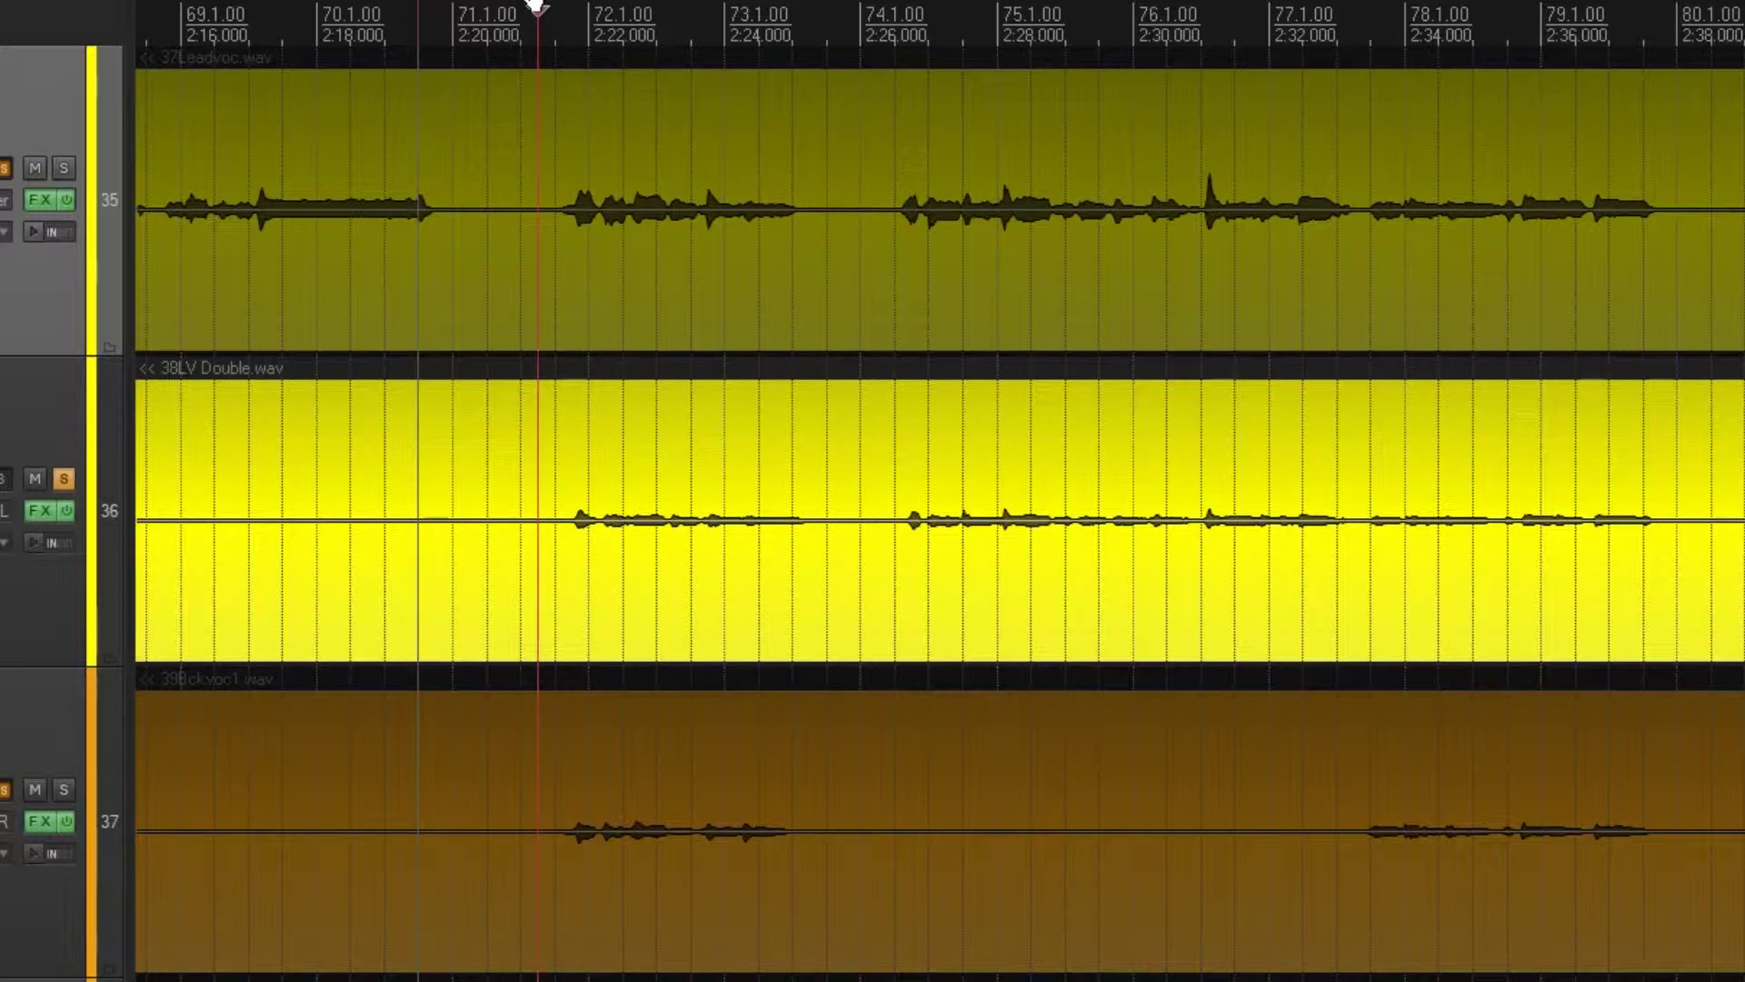
key(space)
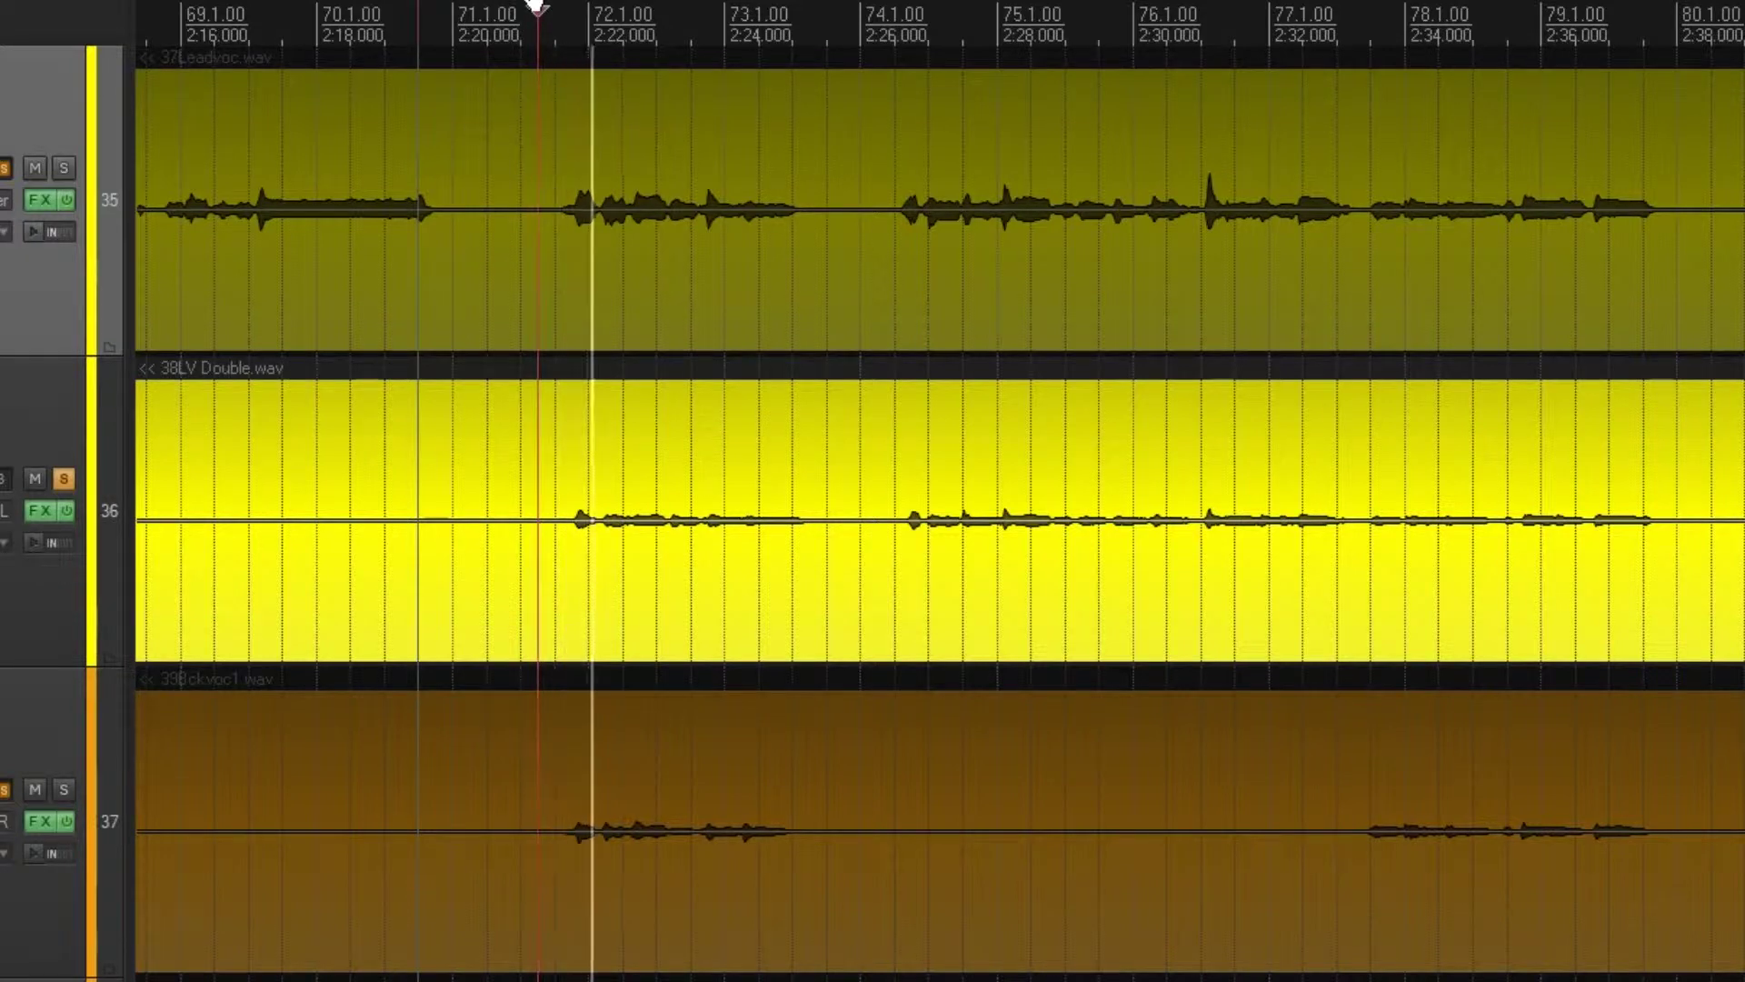
click(36, 504)
mouse_move(85, 293)
mouse_down()
mouse_move(85, 242)
mouse_move(85, 276)
mouse_up()
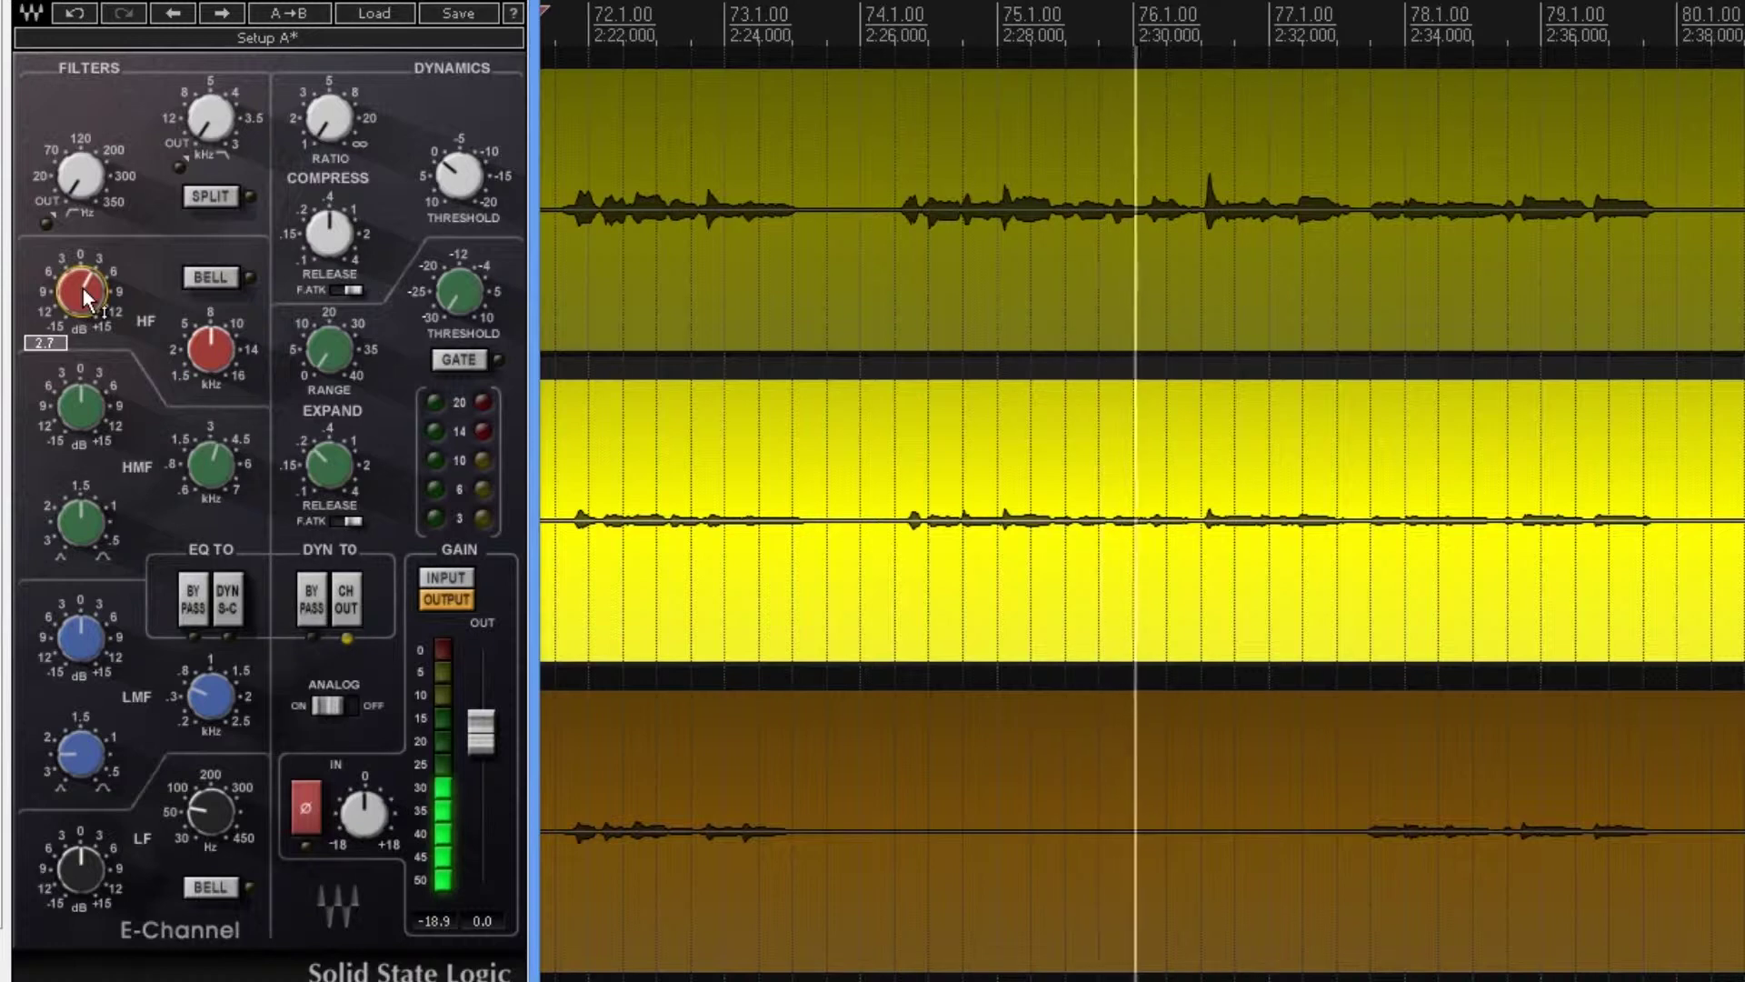
Cut the LV Double's HMF band by about 3.8 dB at 0.75 kHz and narrow its Q slightly above 1.5.
mouse_move(79, 420)
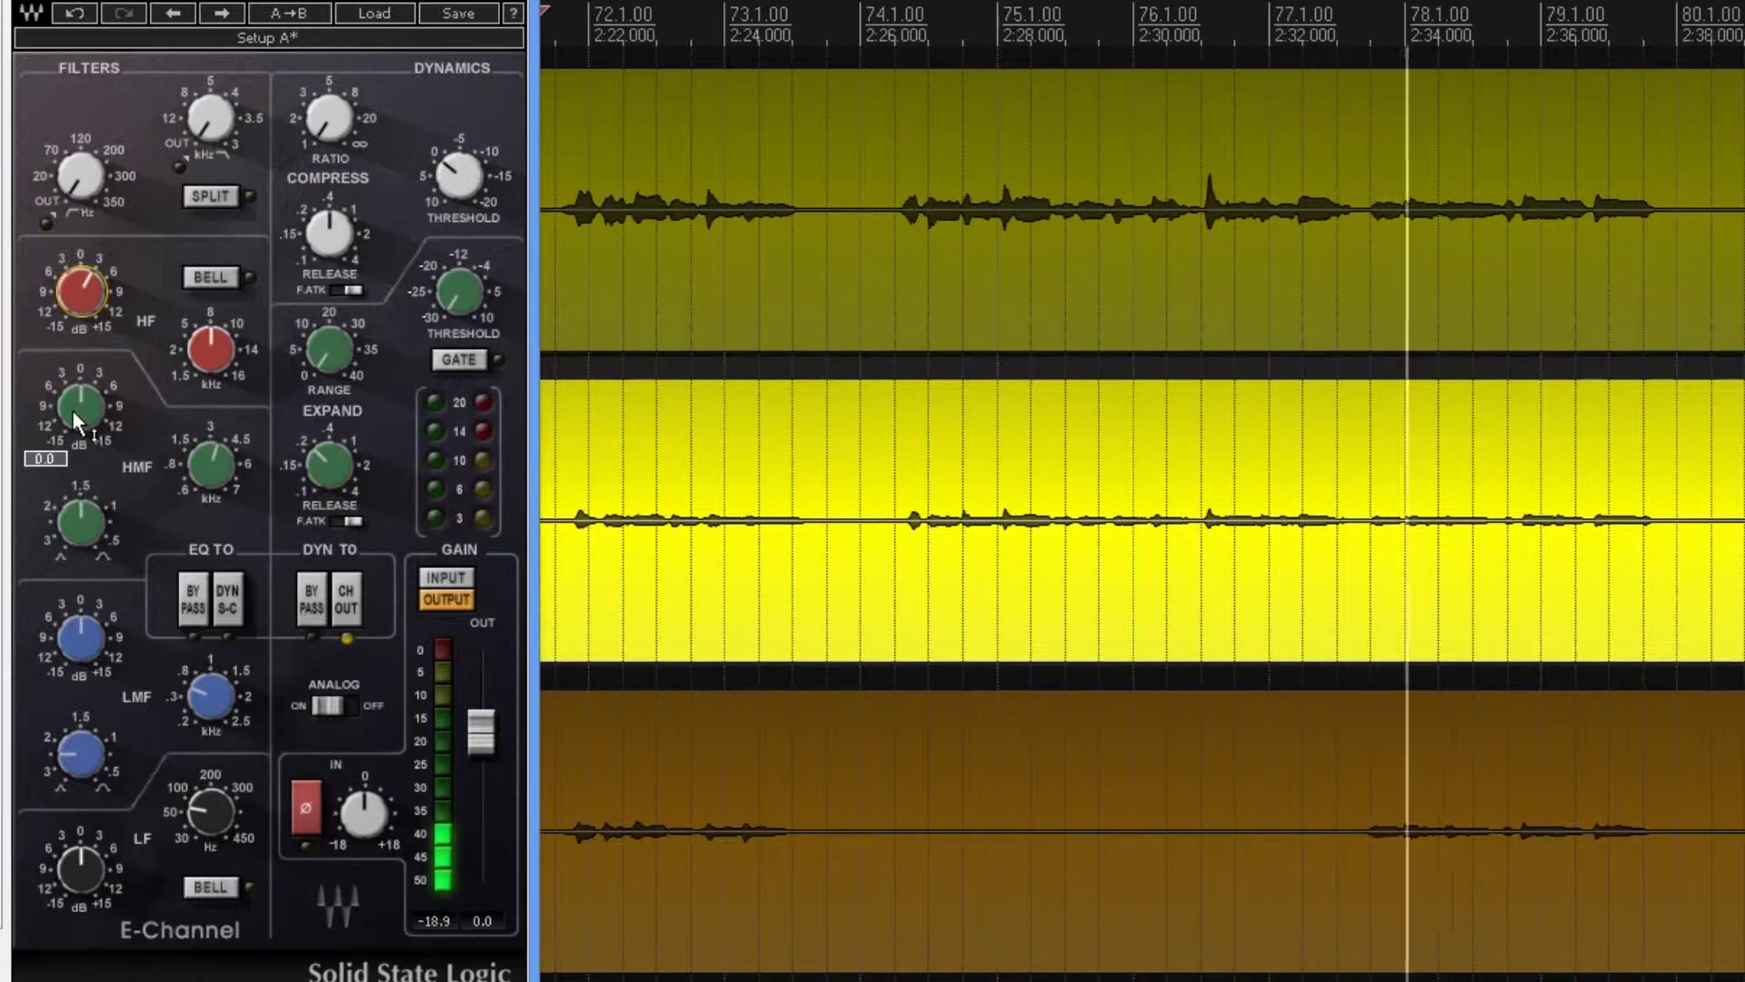
drag(73, 412, 76, 425)
drag(211, 464, 211, 523)
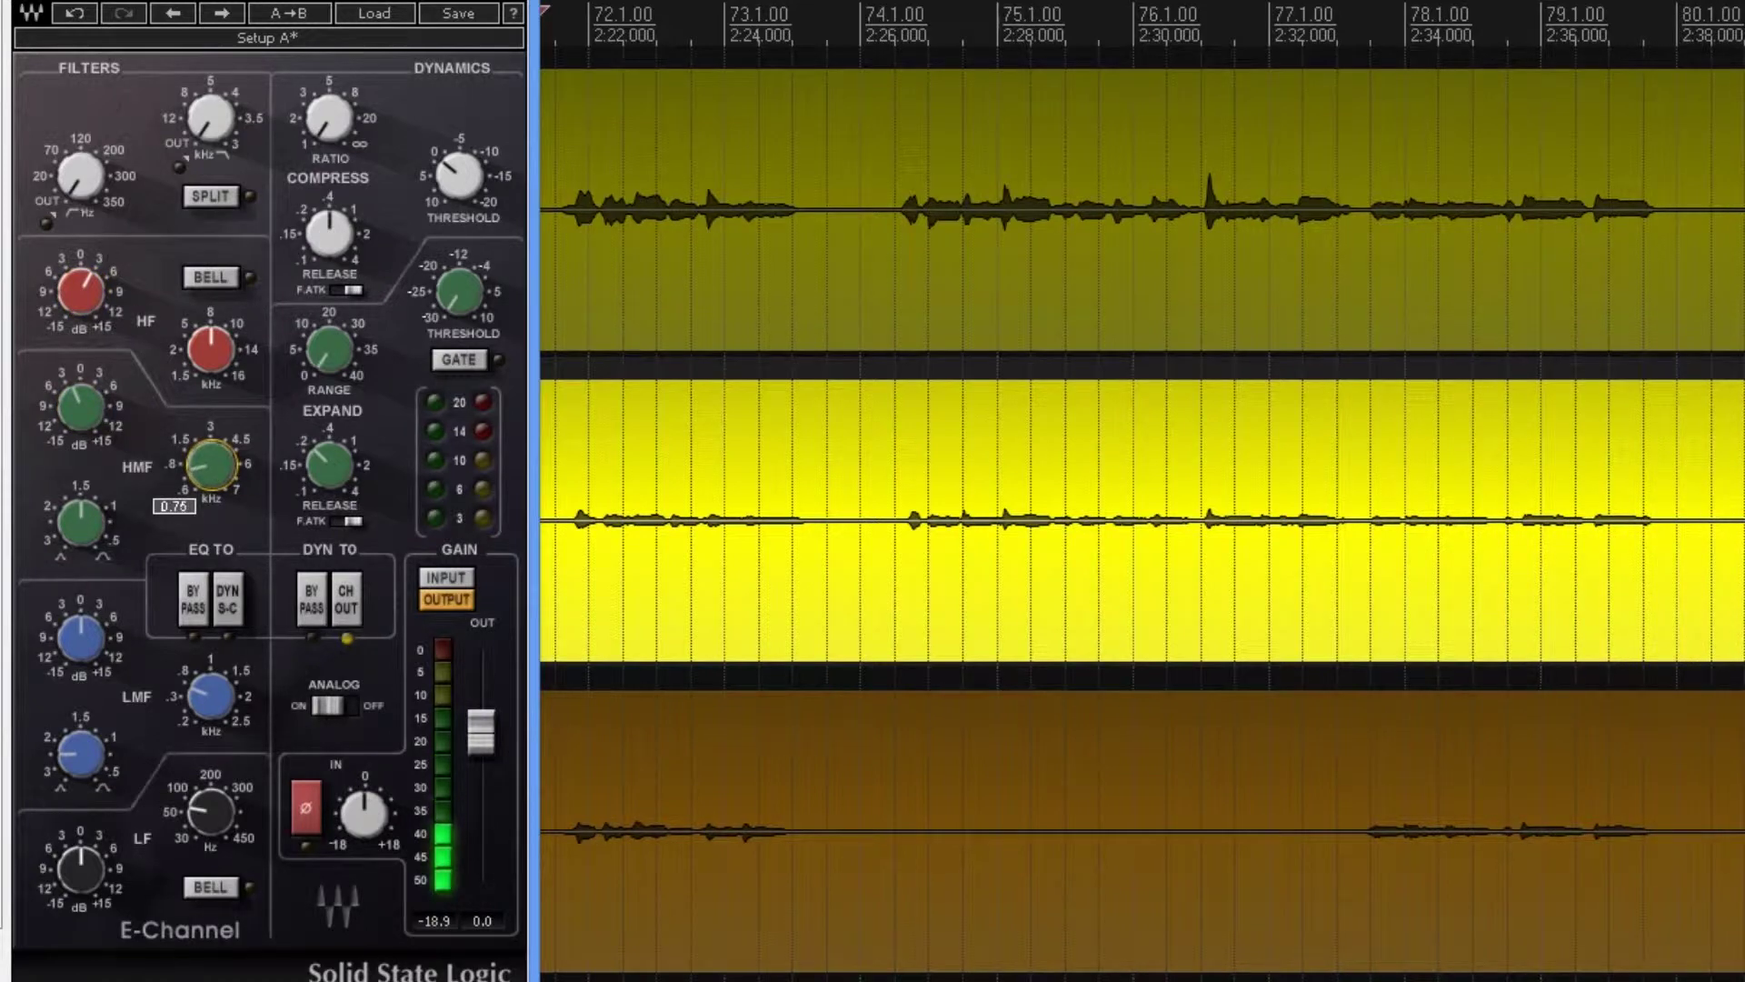
drag(78, 409, 79, 420)
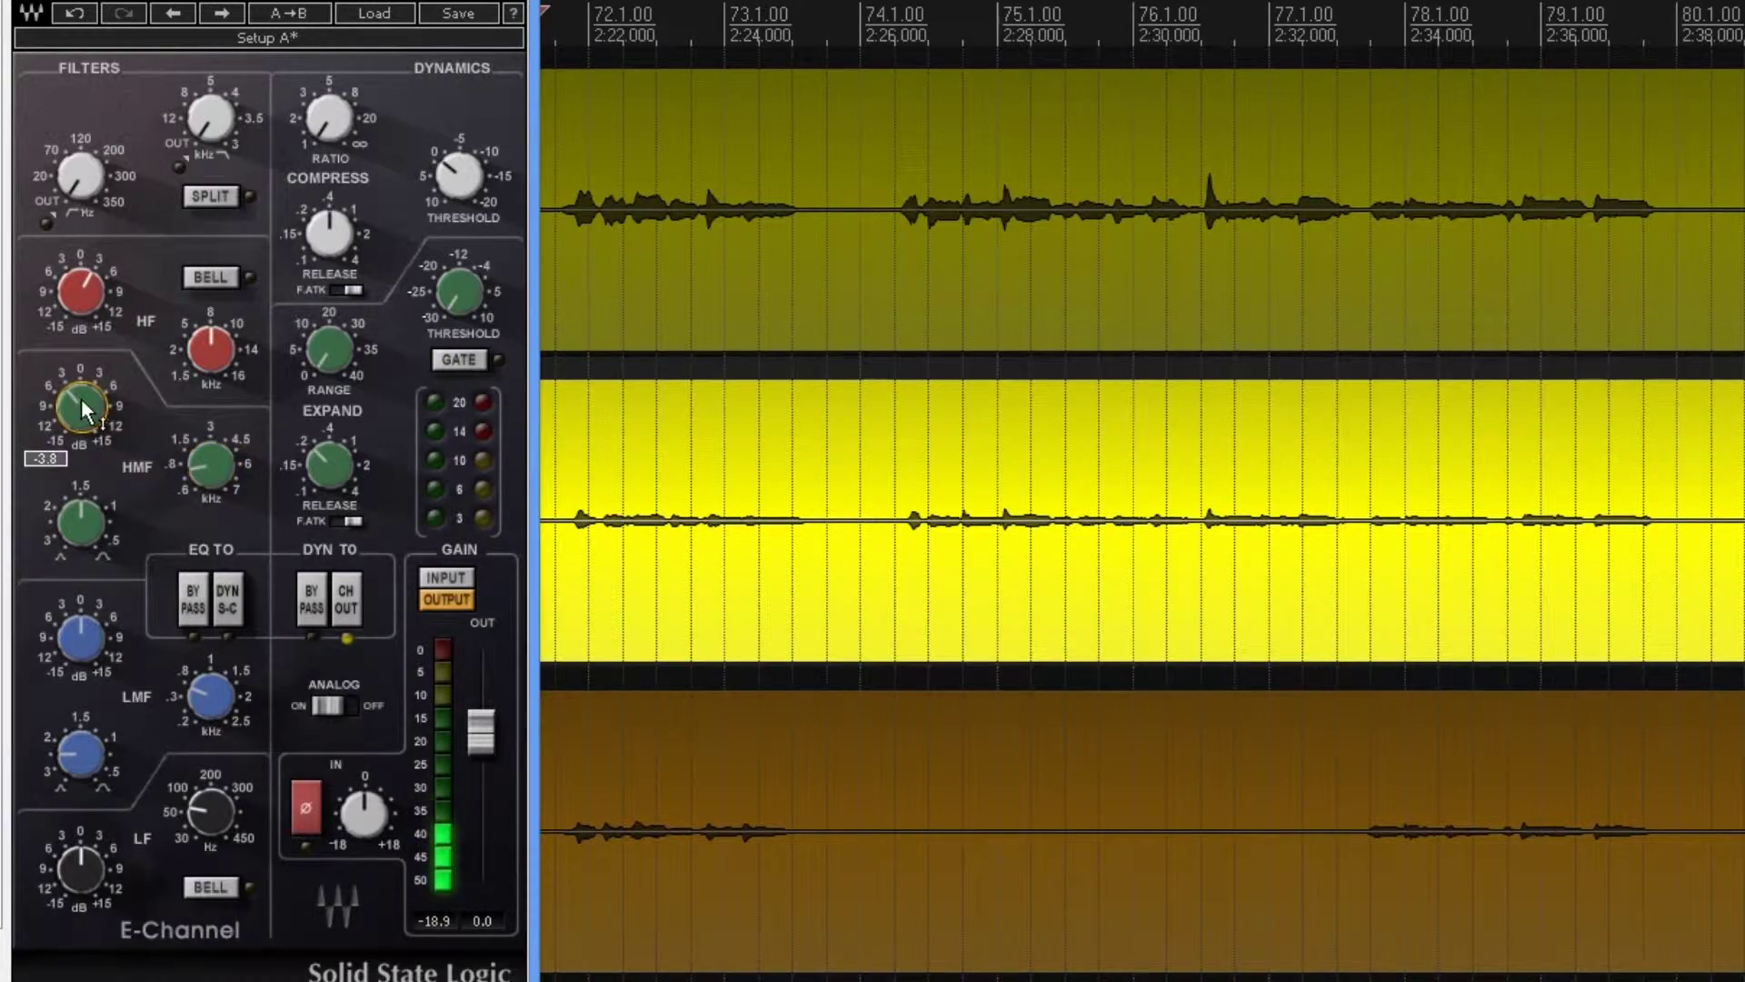
drag(84, 543, 84, 539)
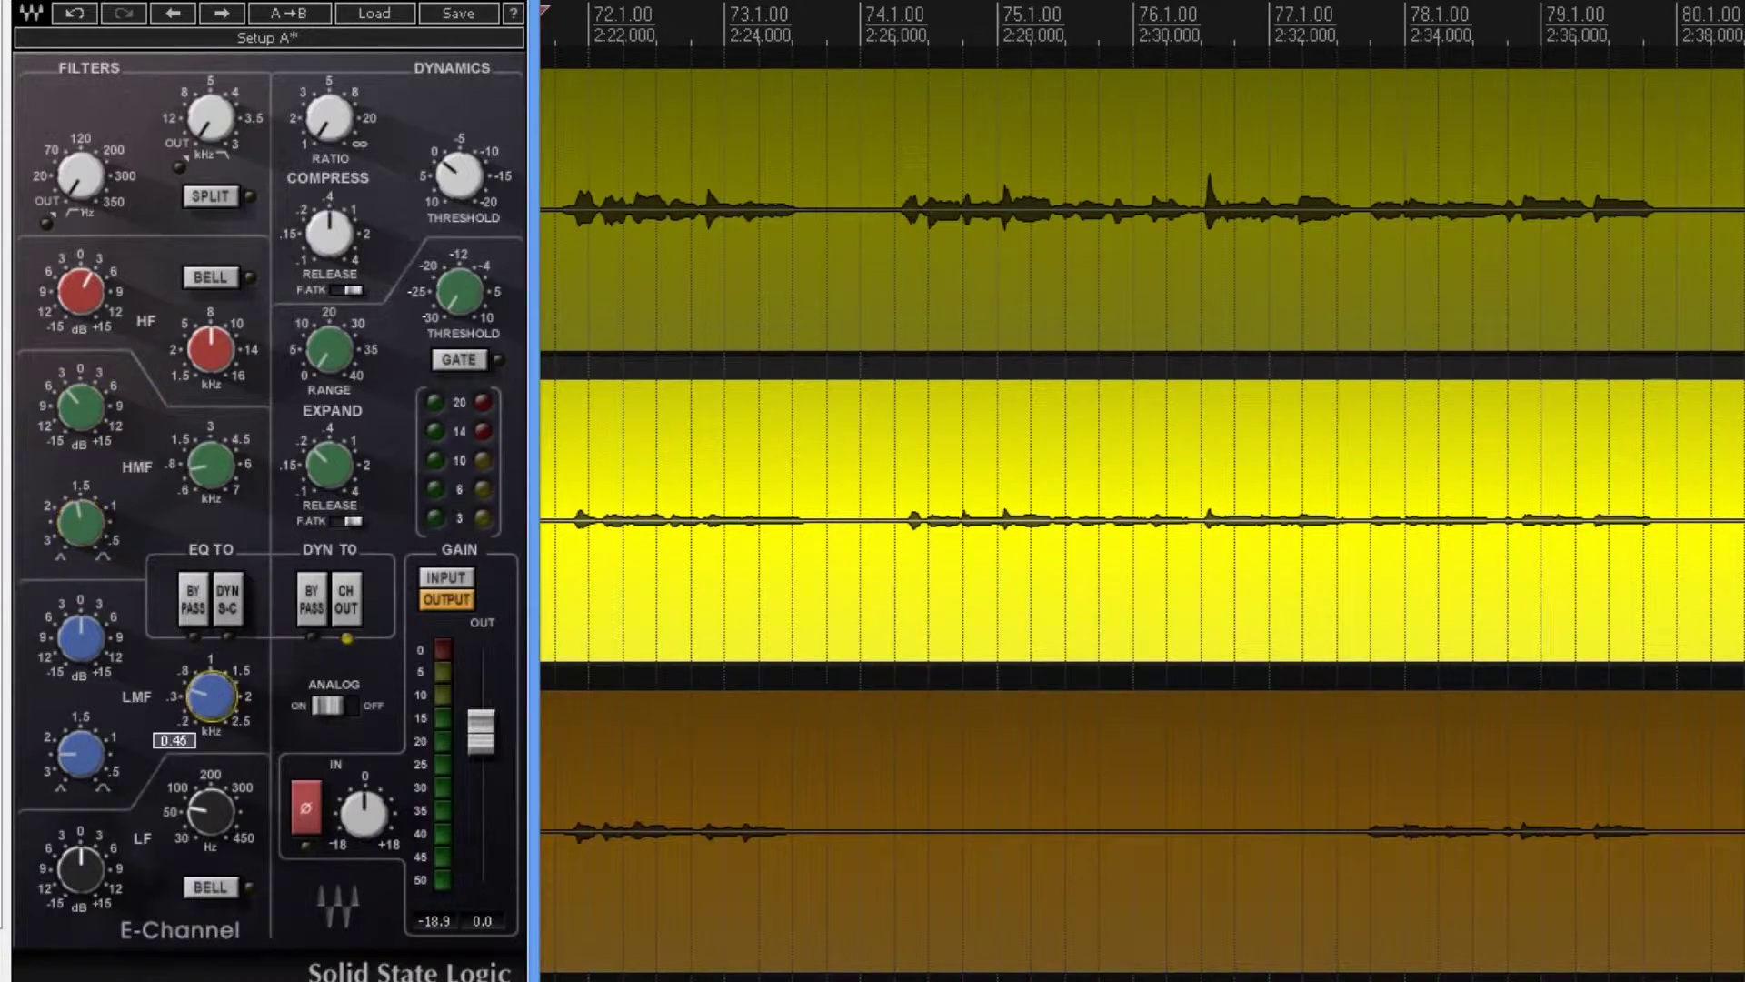
Engage the LV Double's high-pass filter between 120 and 200 Hz and cut its LF band about 3 dB near 200 Hz.
drag(81, 177, 81, 165)
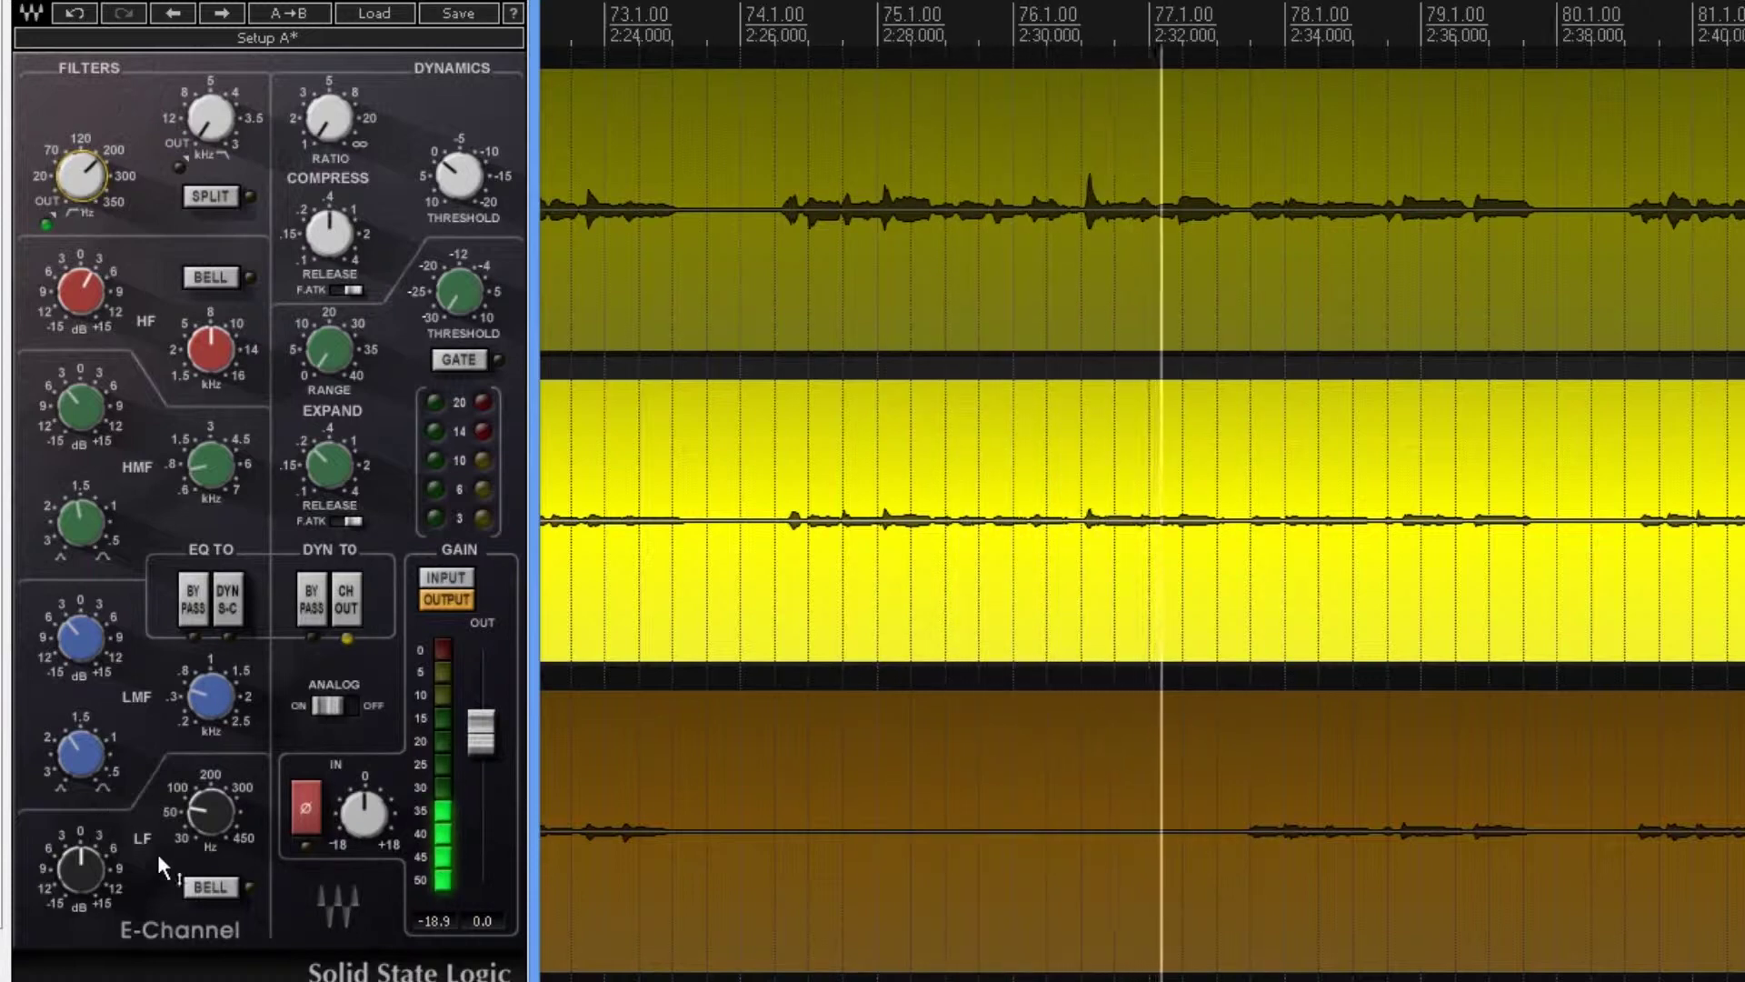
mouse_move(193, 804)
mouse_down()
mouse_move(193, 785)
mouse_move(193, 804)
mouse_up()
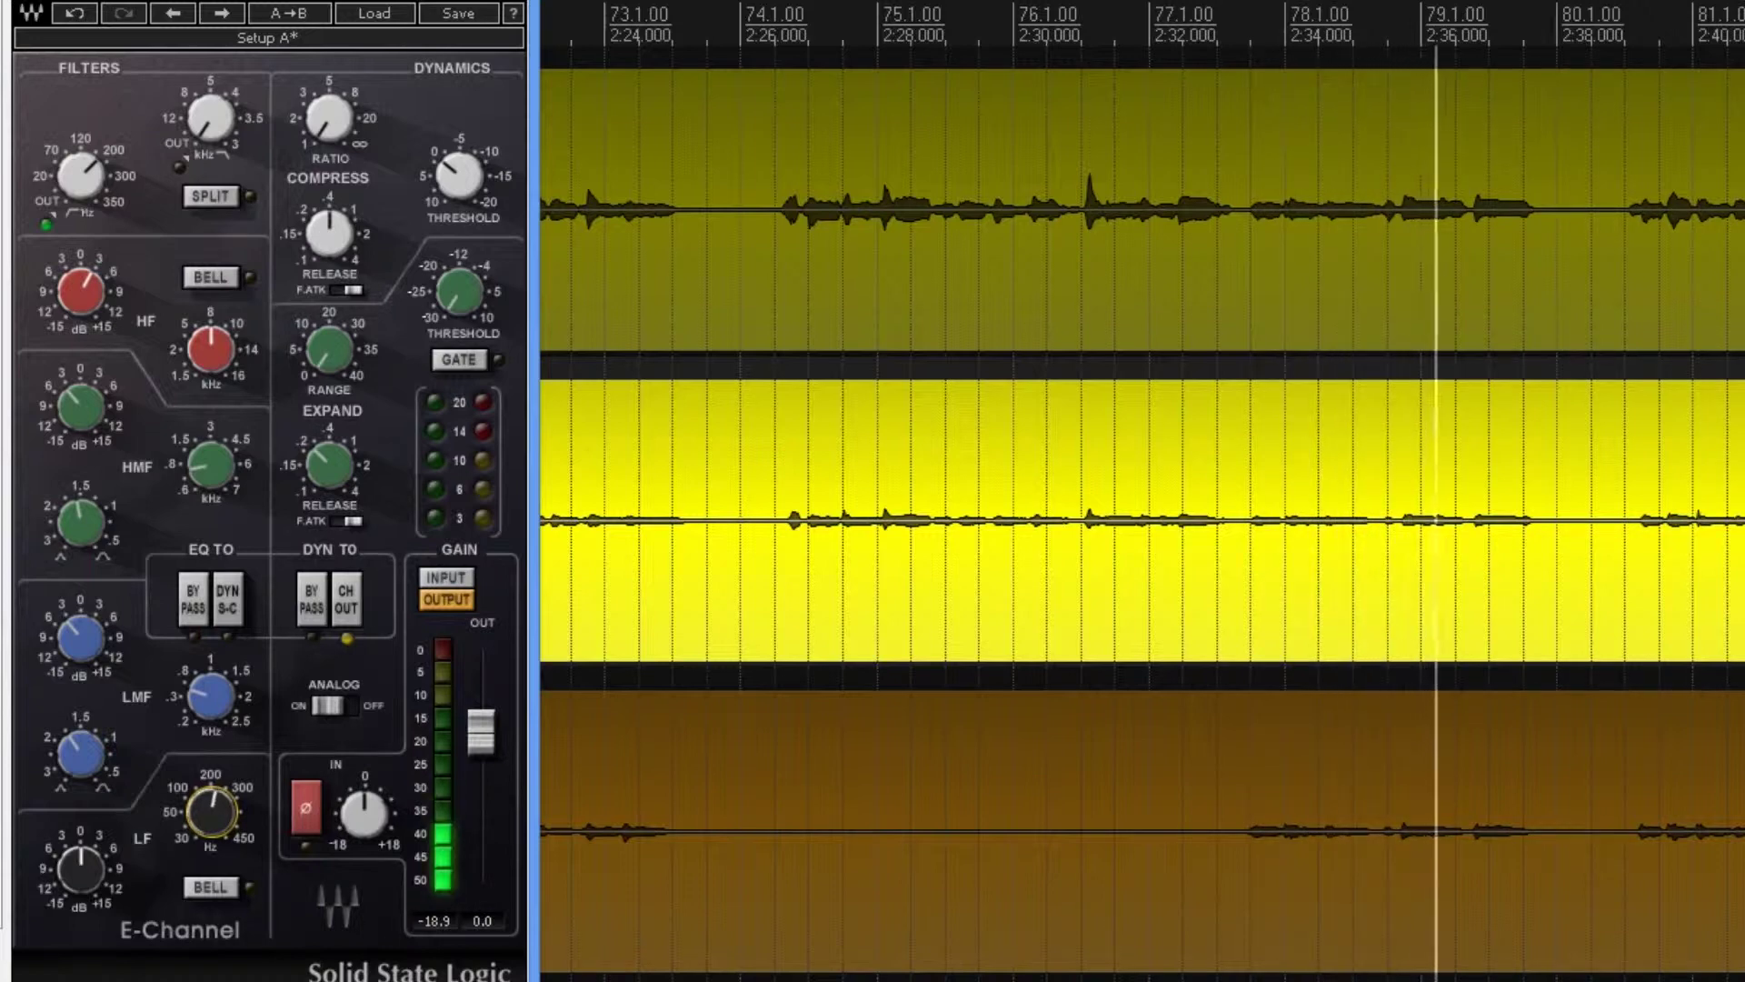
mouse_move(86, 877)
mouse_down()
mouse_move(85, 905)
mouse_move(86, 866)
mouse_up()
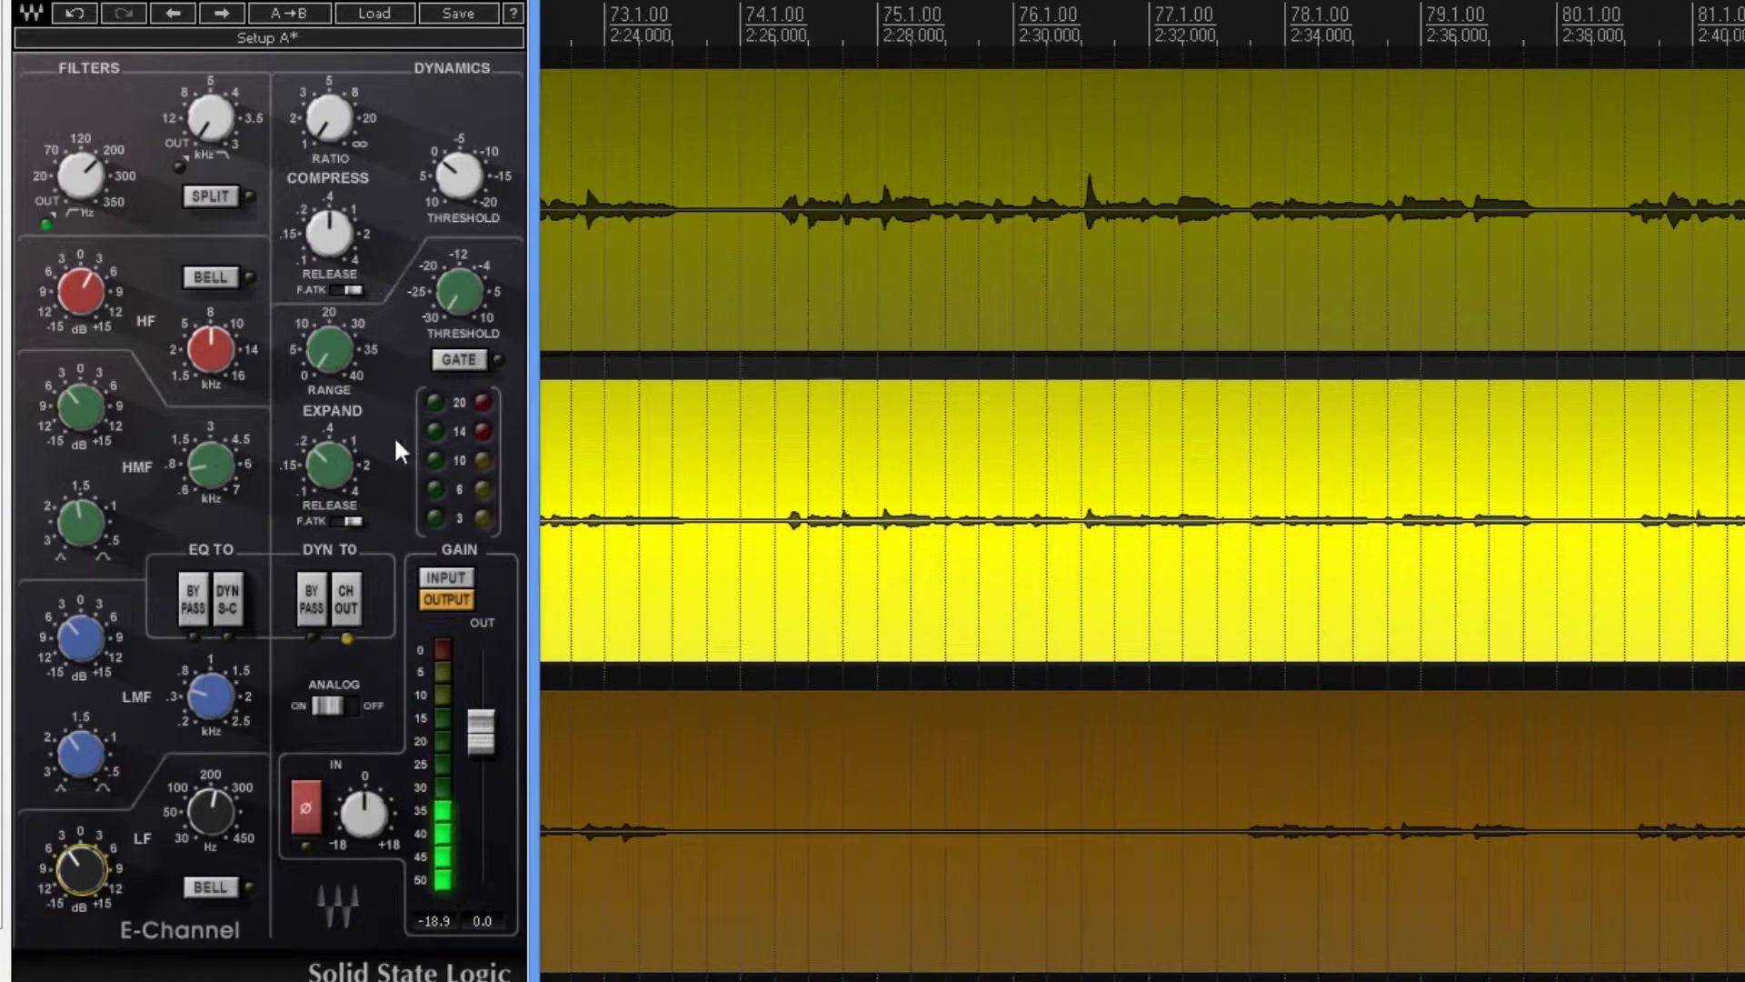
Add the CLA-76 compressor to the LV Double track.
key(f)
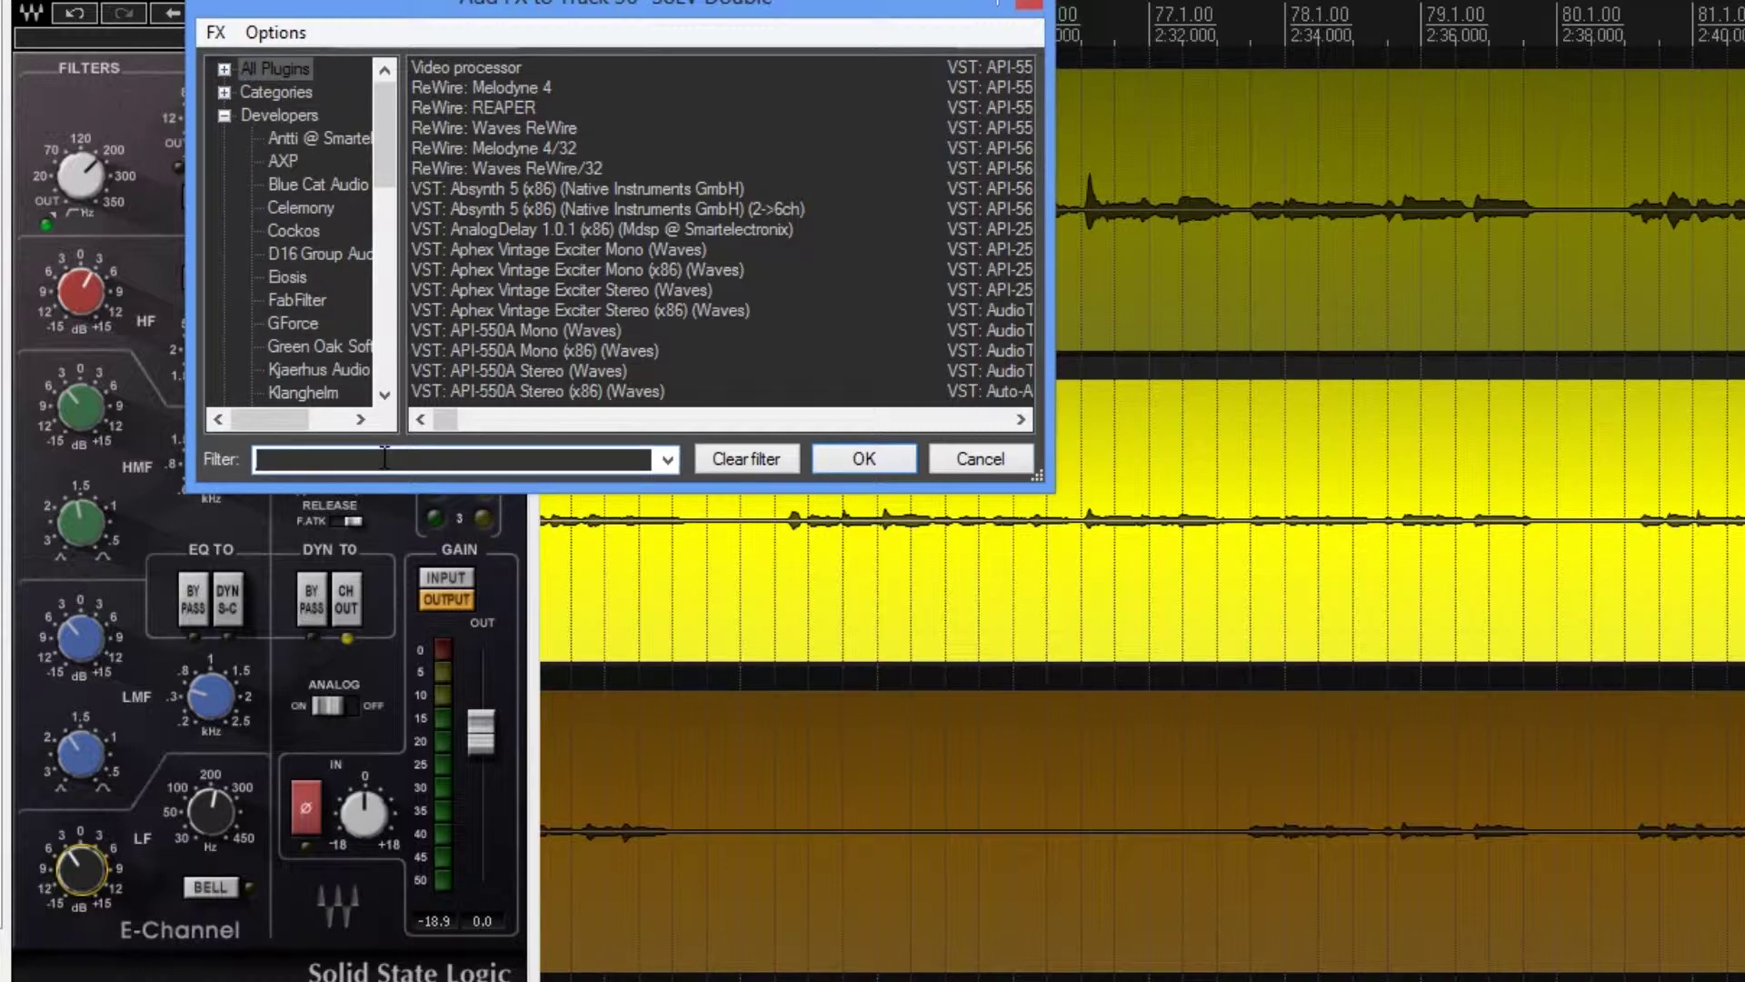
text(cla)
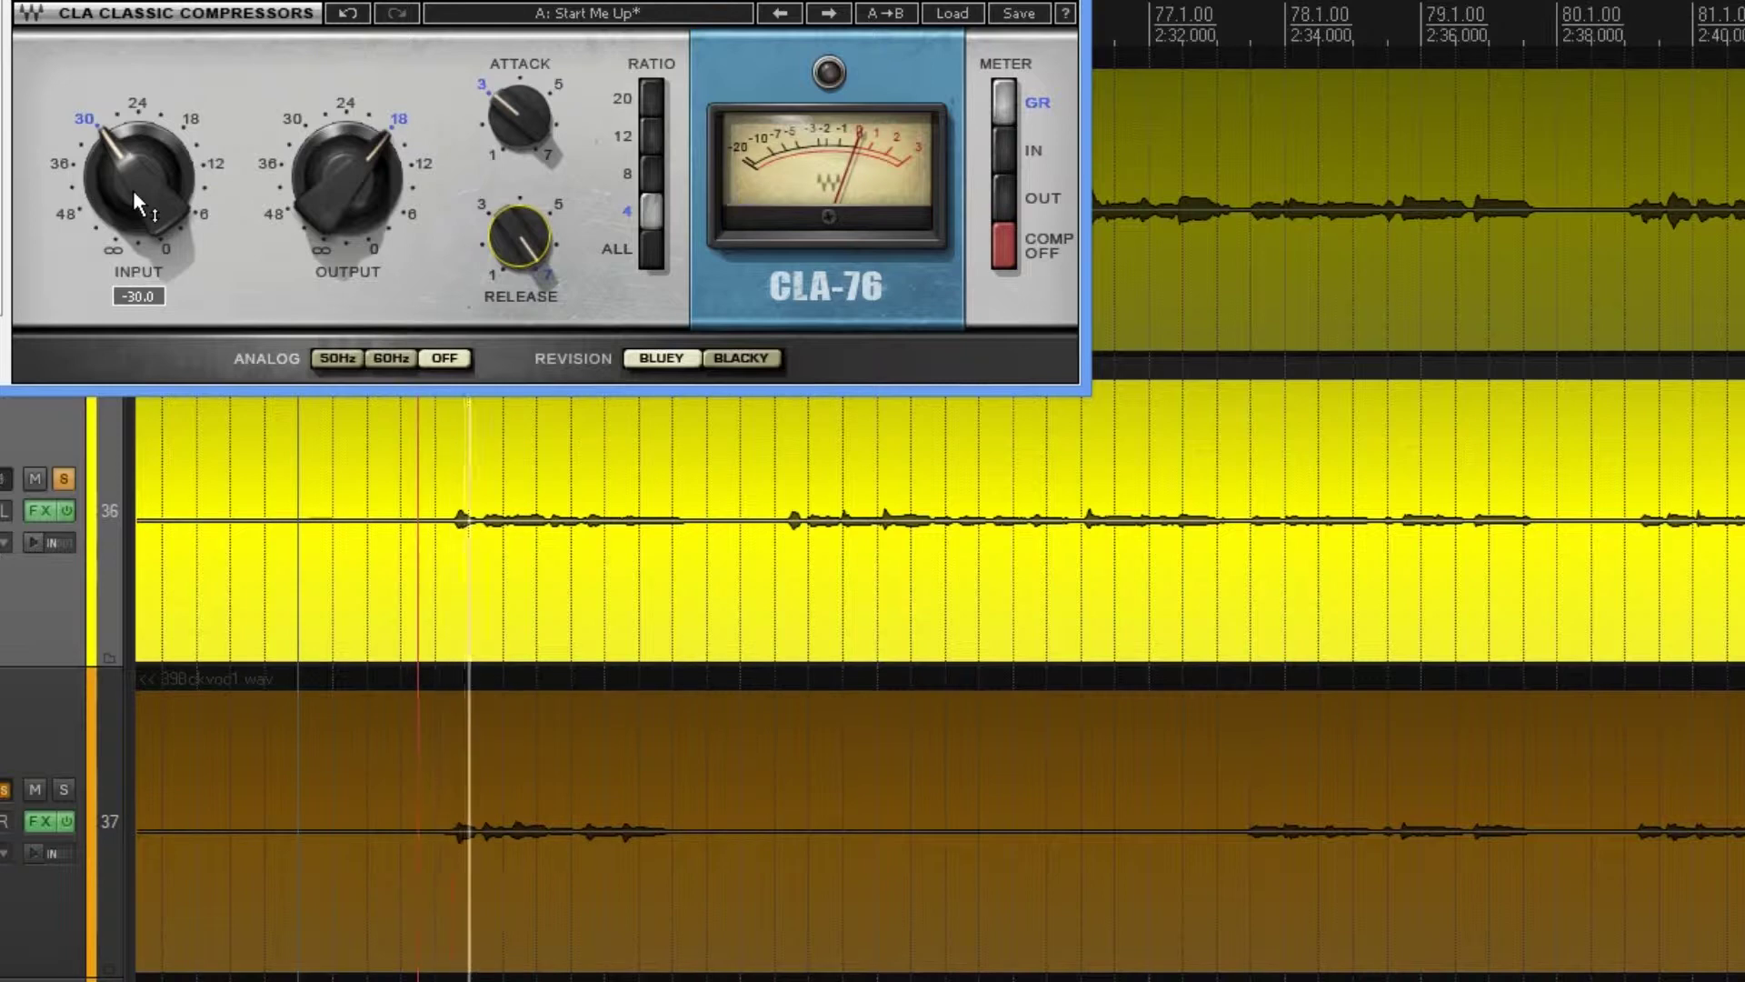
Set the LV Double's CLA-76 input to 18, output to 30 and attack to 5.
drag(346, 189, 345, 227)
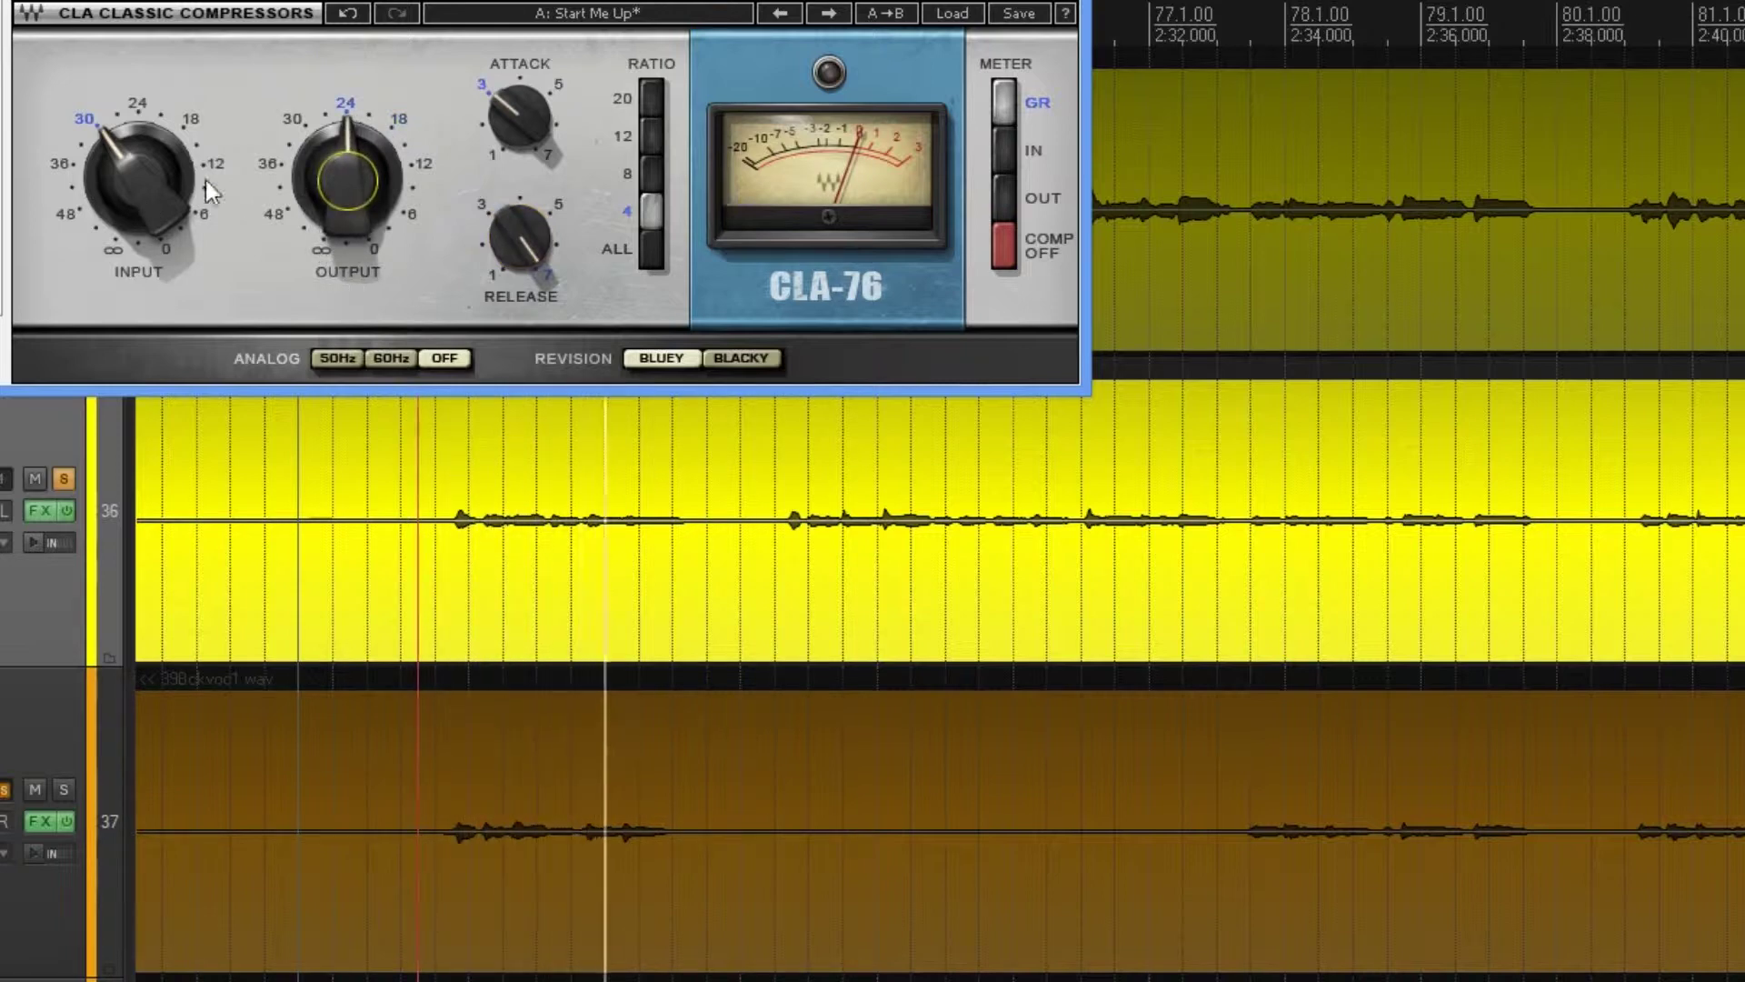
mouse_move(140, 182)
mouse_down()
mouse_move(140, 114)
mouse_move(145, 164)
mouse_up()
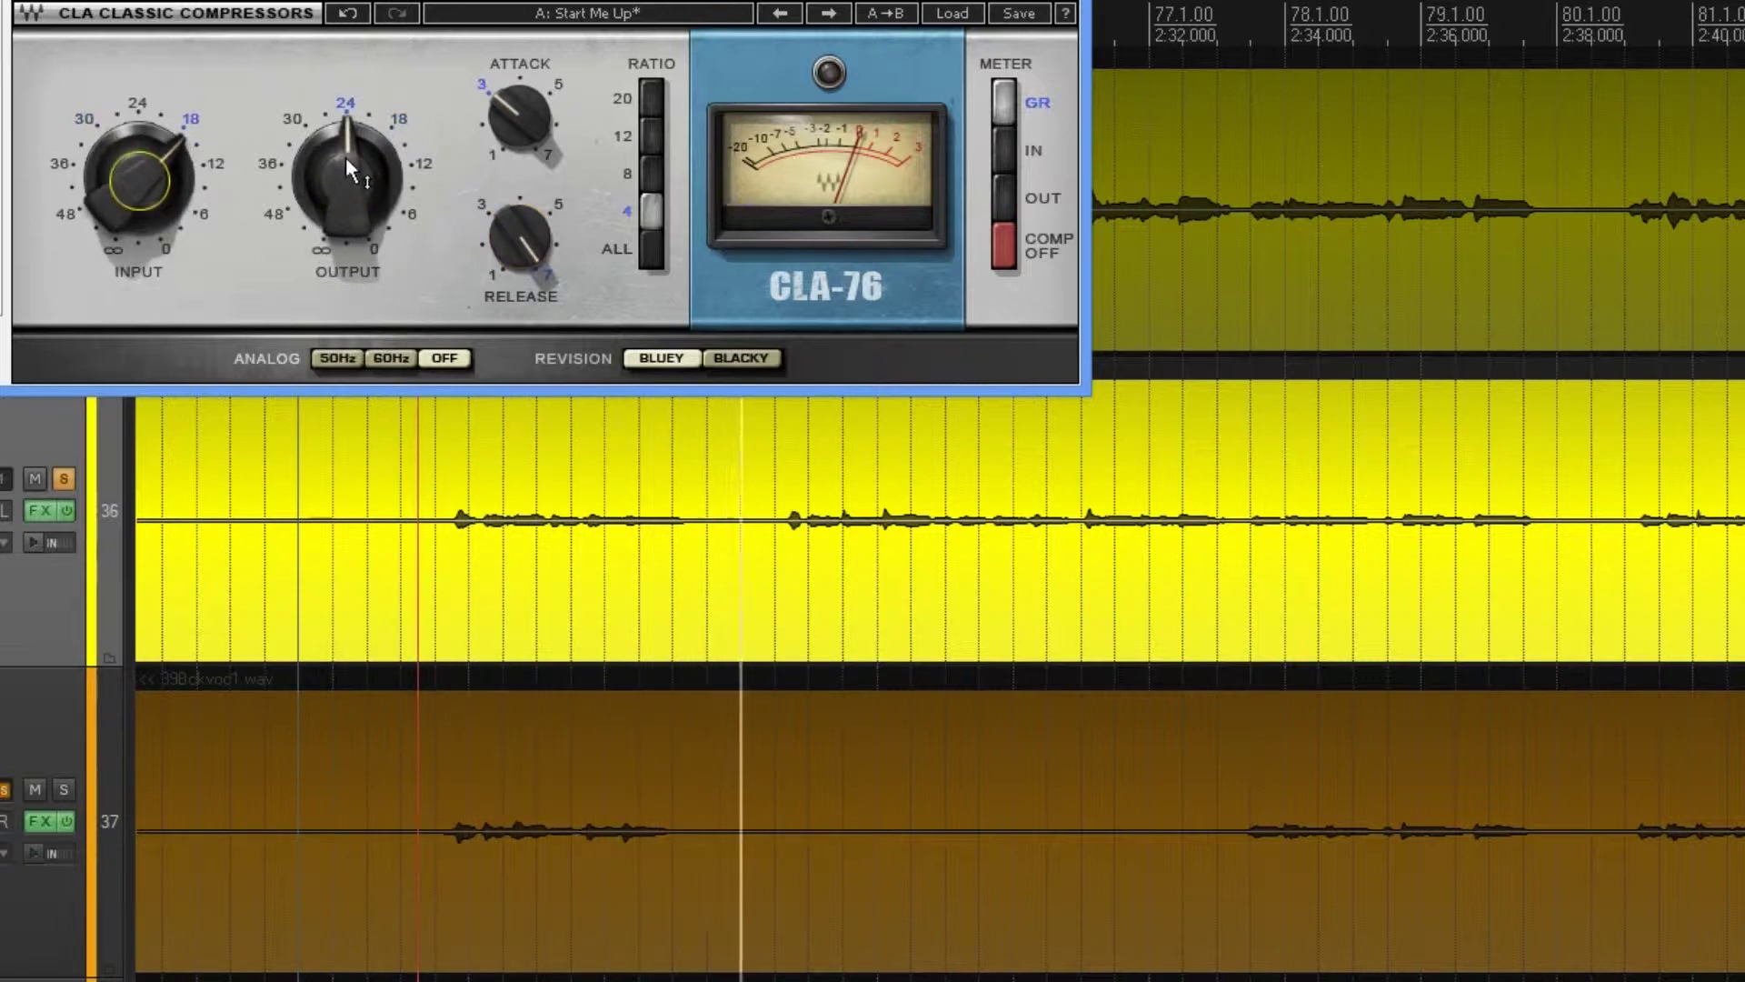
mouse_move(347, 158)
mouse_down()
mouse_move(347, 188)
mouse_move(347, 171)
mouse_up()
drag(151, 172, 139, 177)
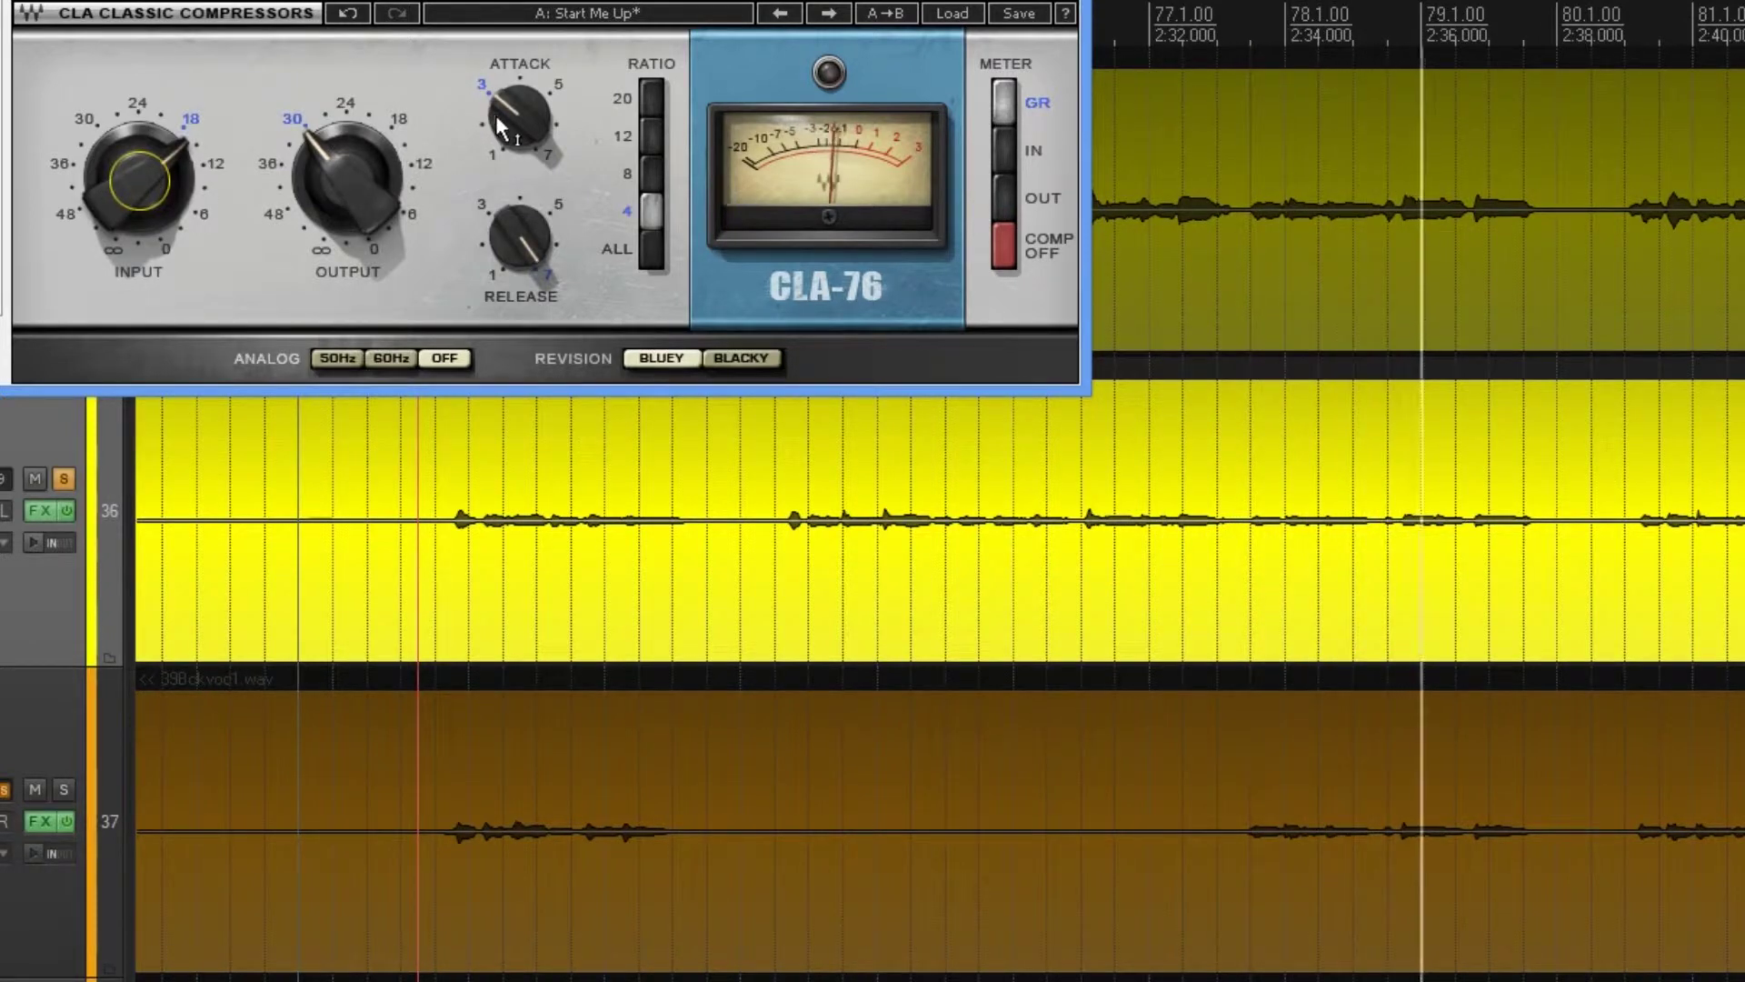
drag(500, 117, 500, 84)
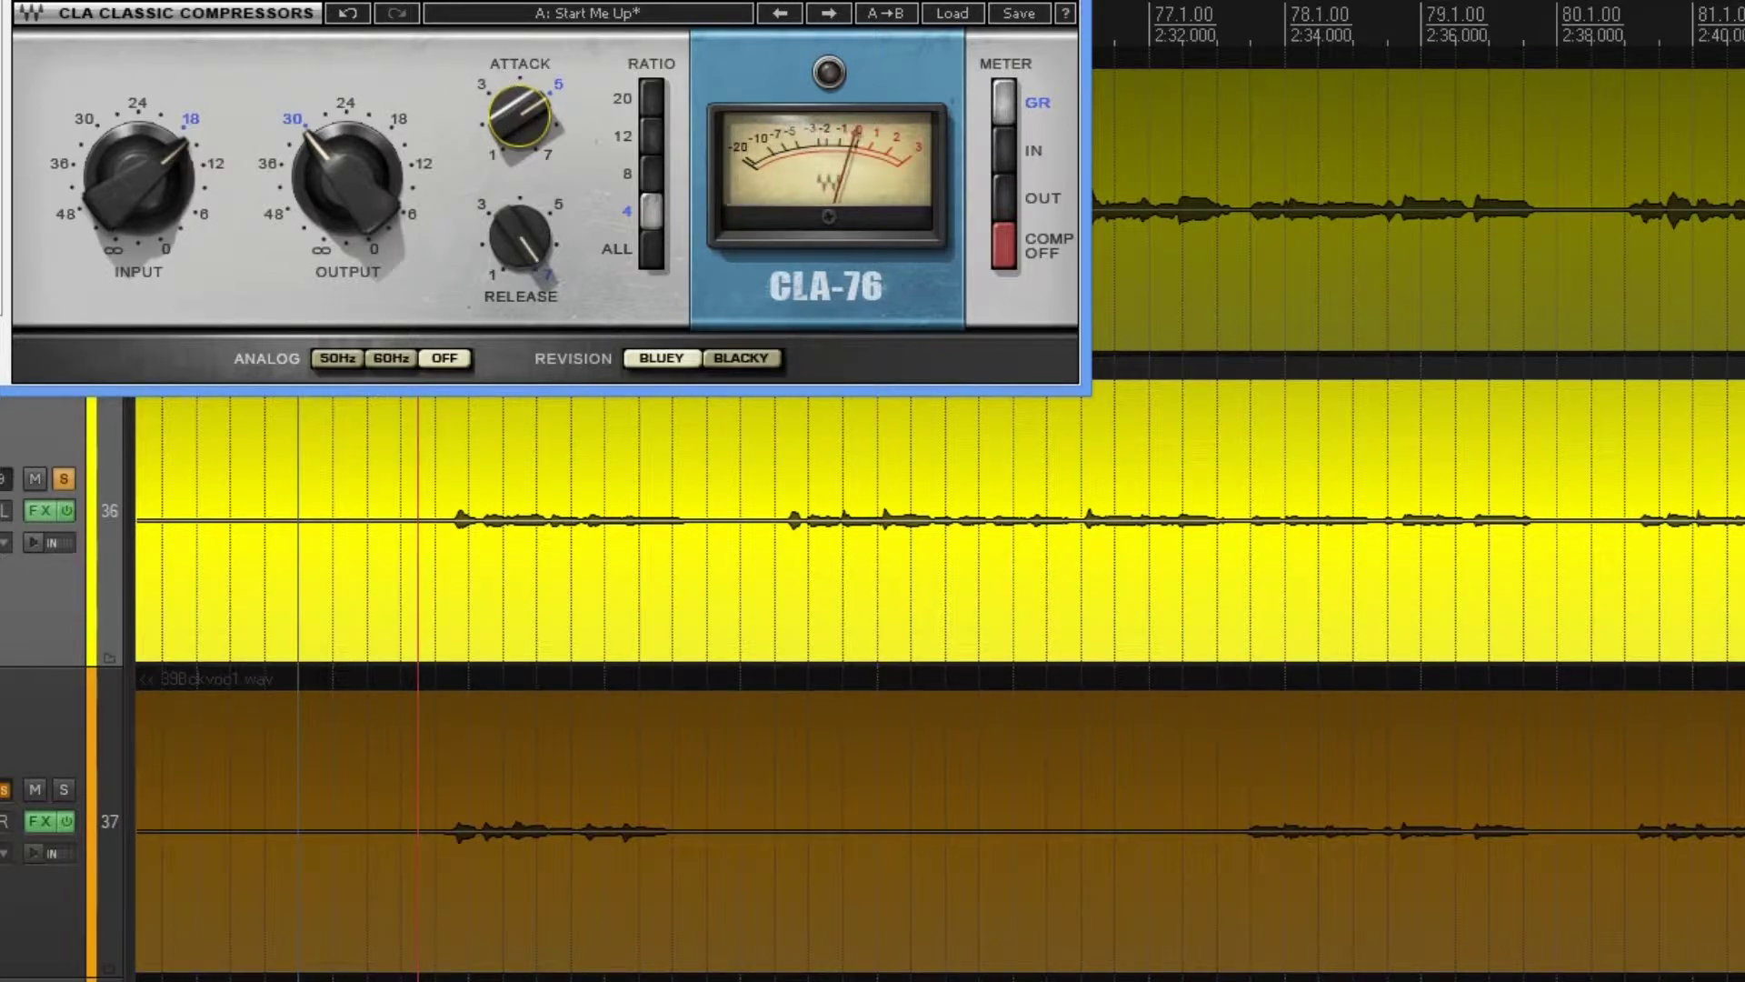
Solo Leadvoc alongside LV Double and compare each track with its effects bypassed and enabled.
click(63, 167)
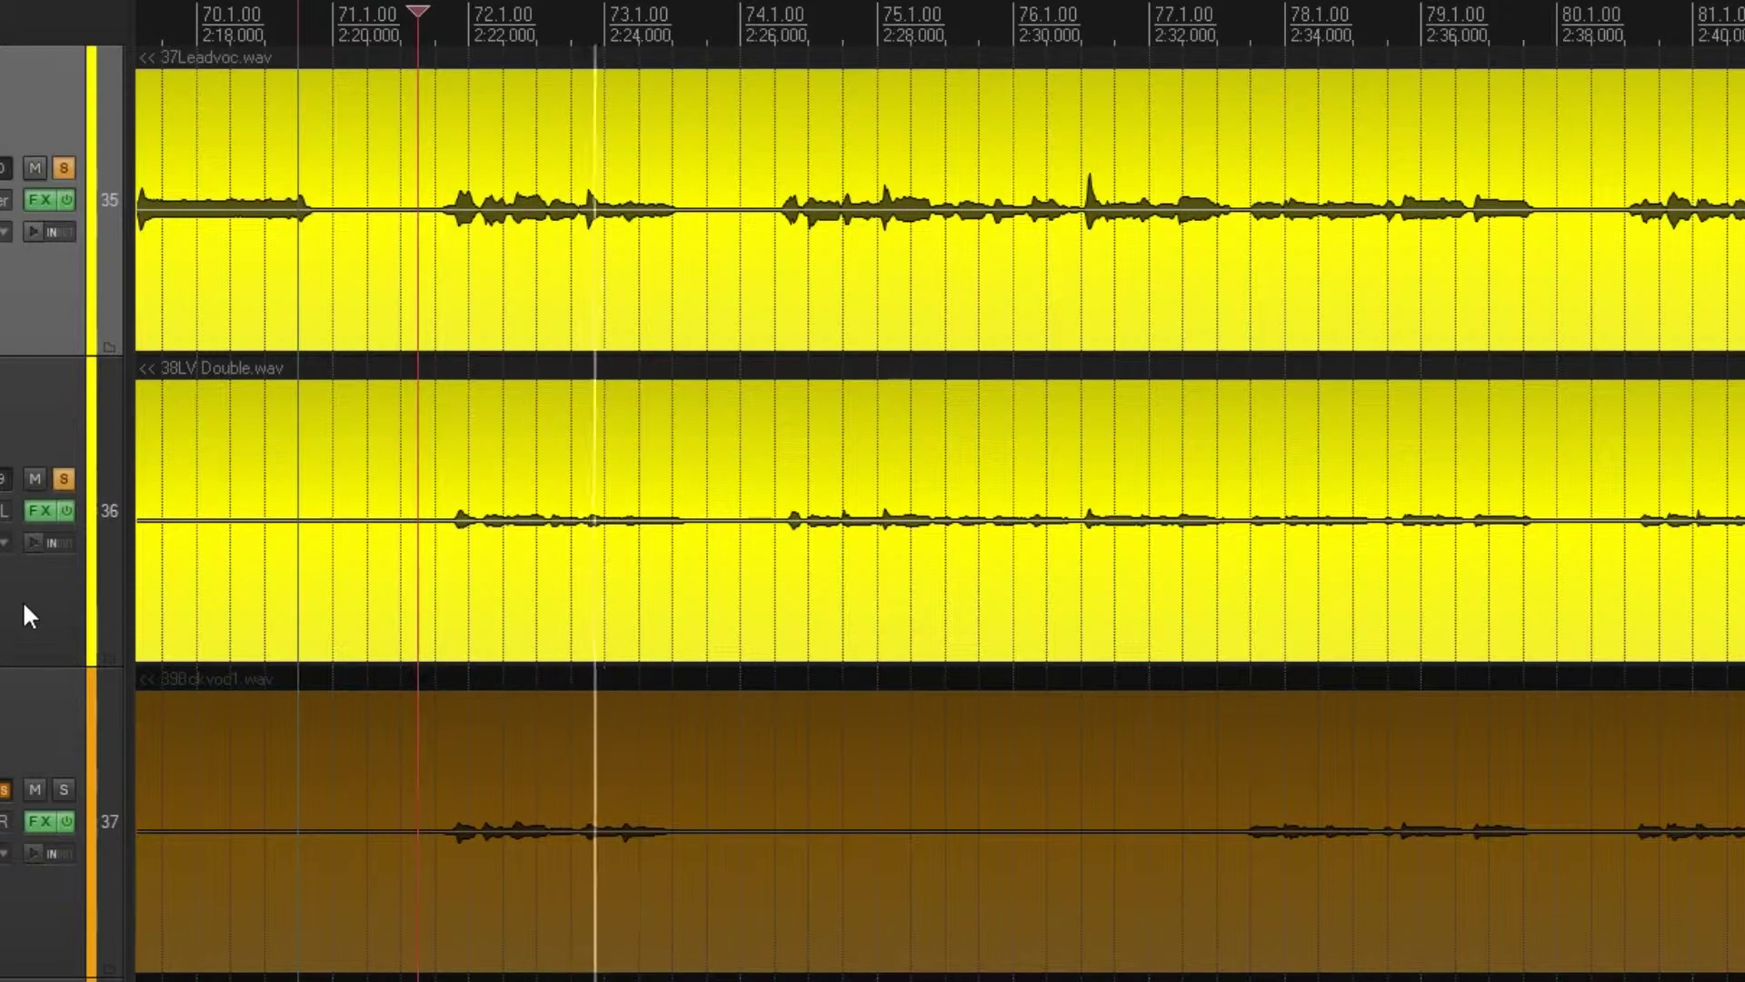
click(39, 511)
key(Escape)
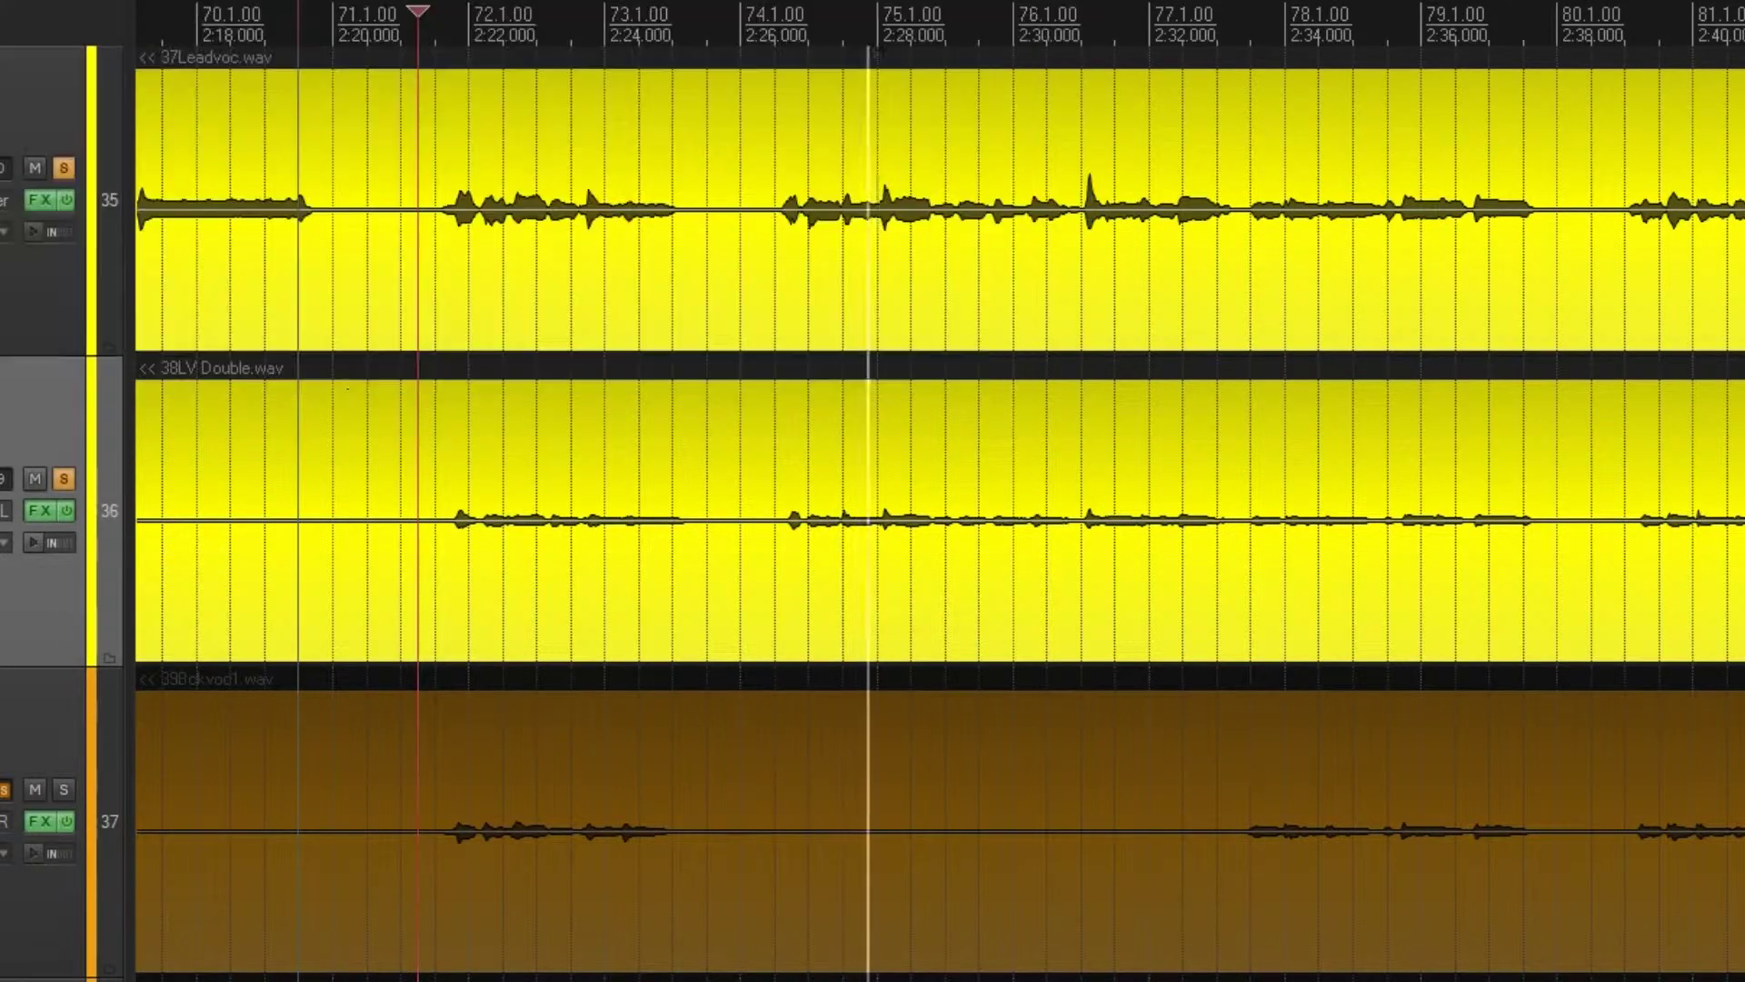
click(65, 511)
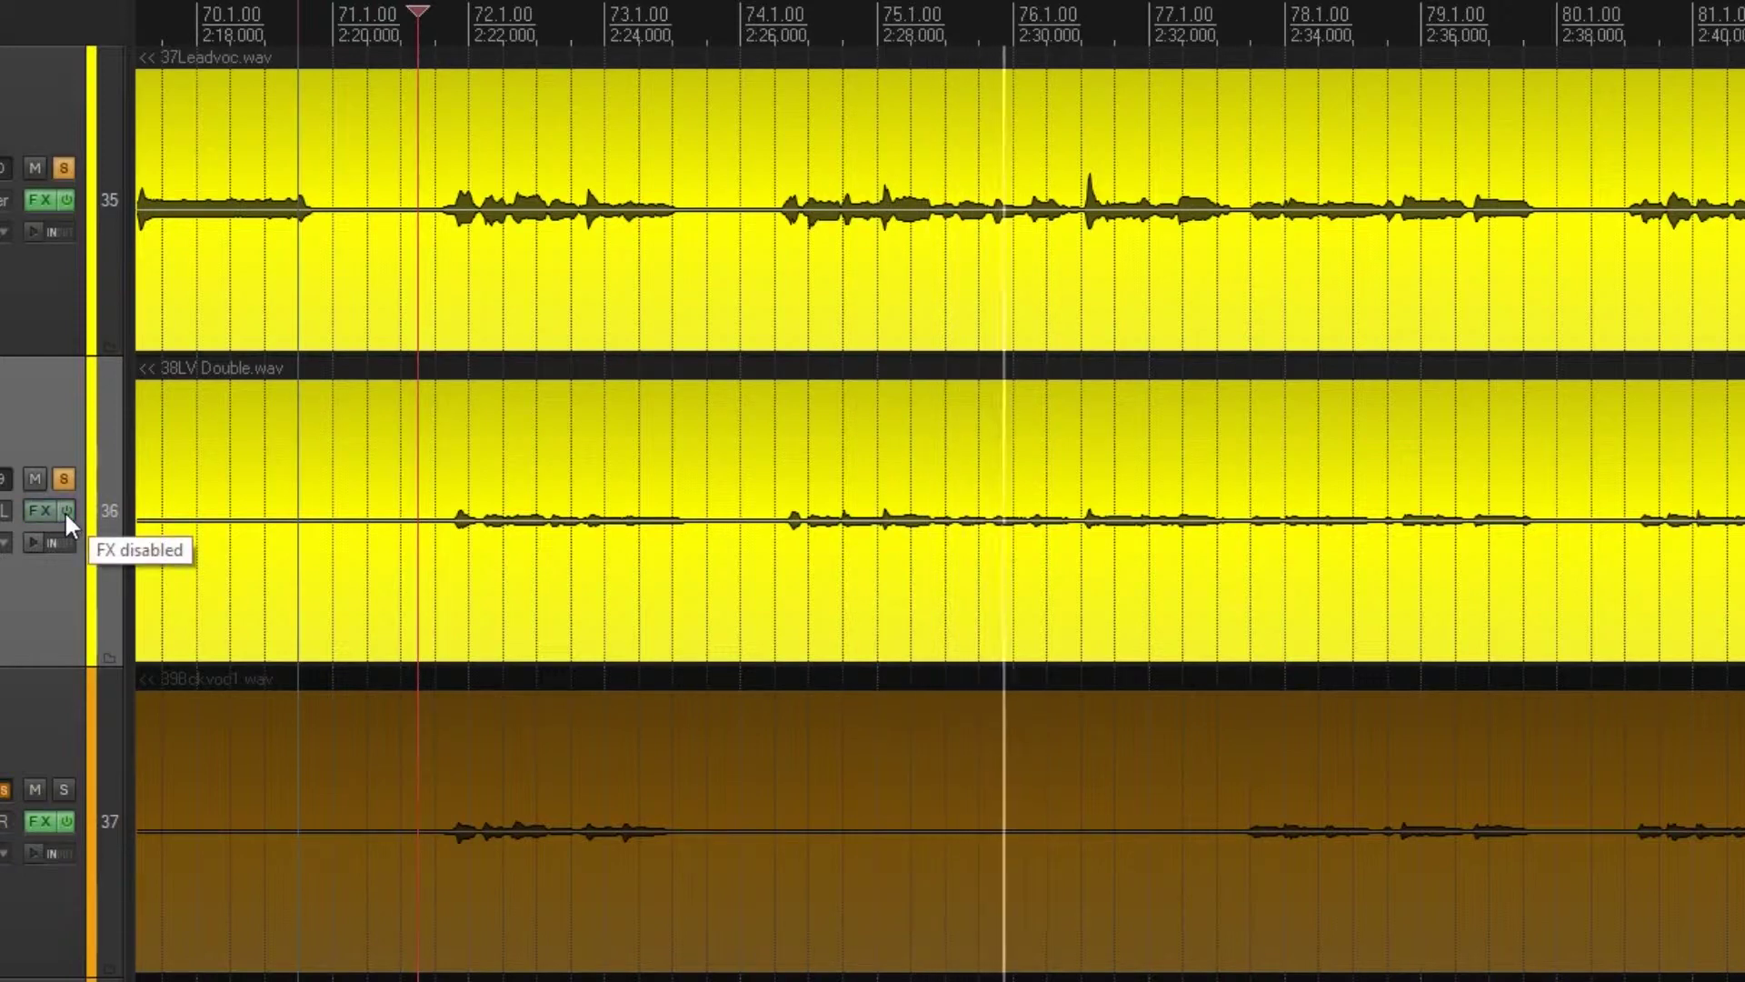
click(63, 510)
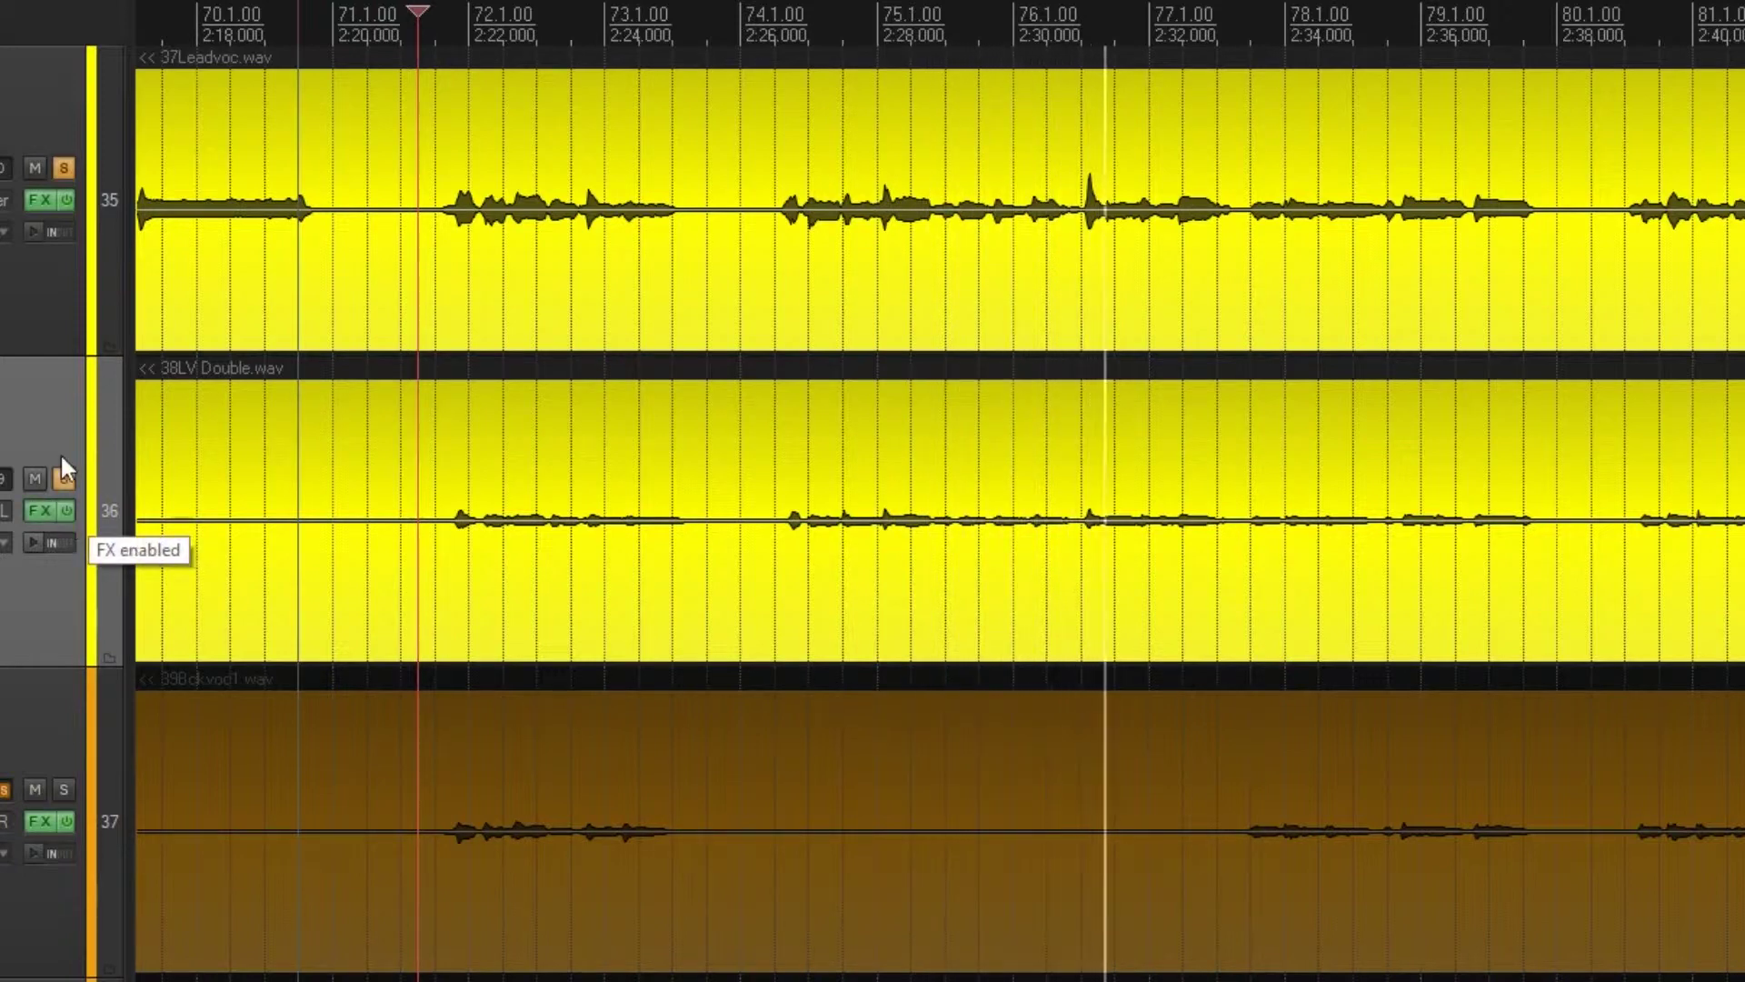
click(65, 200)
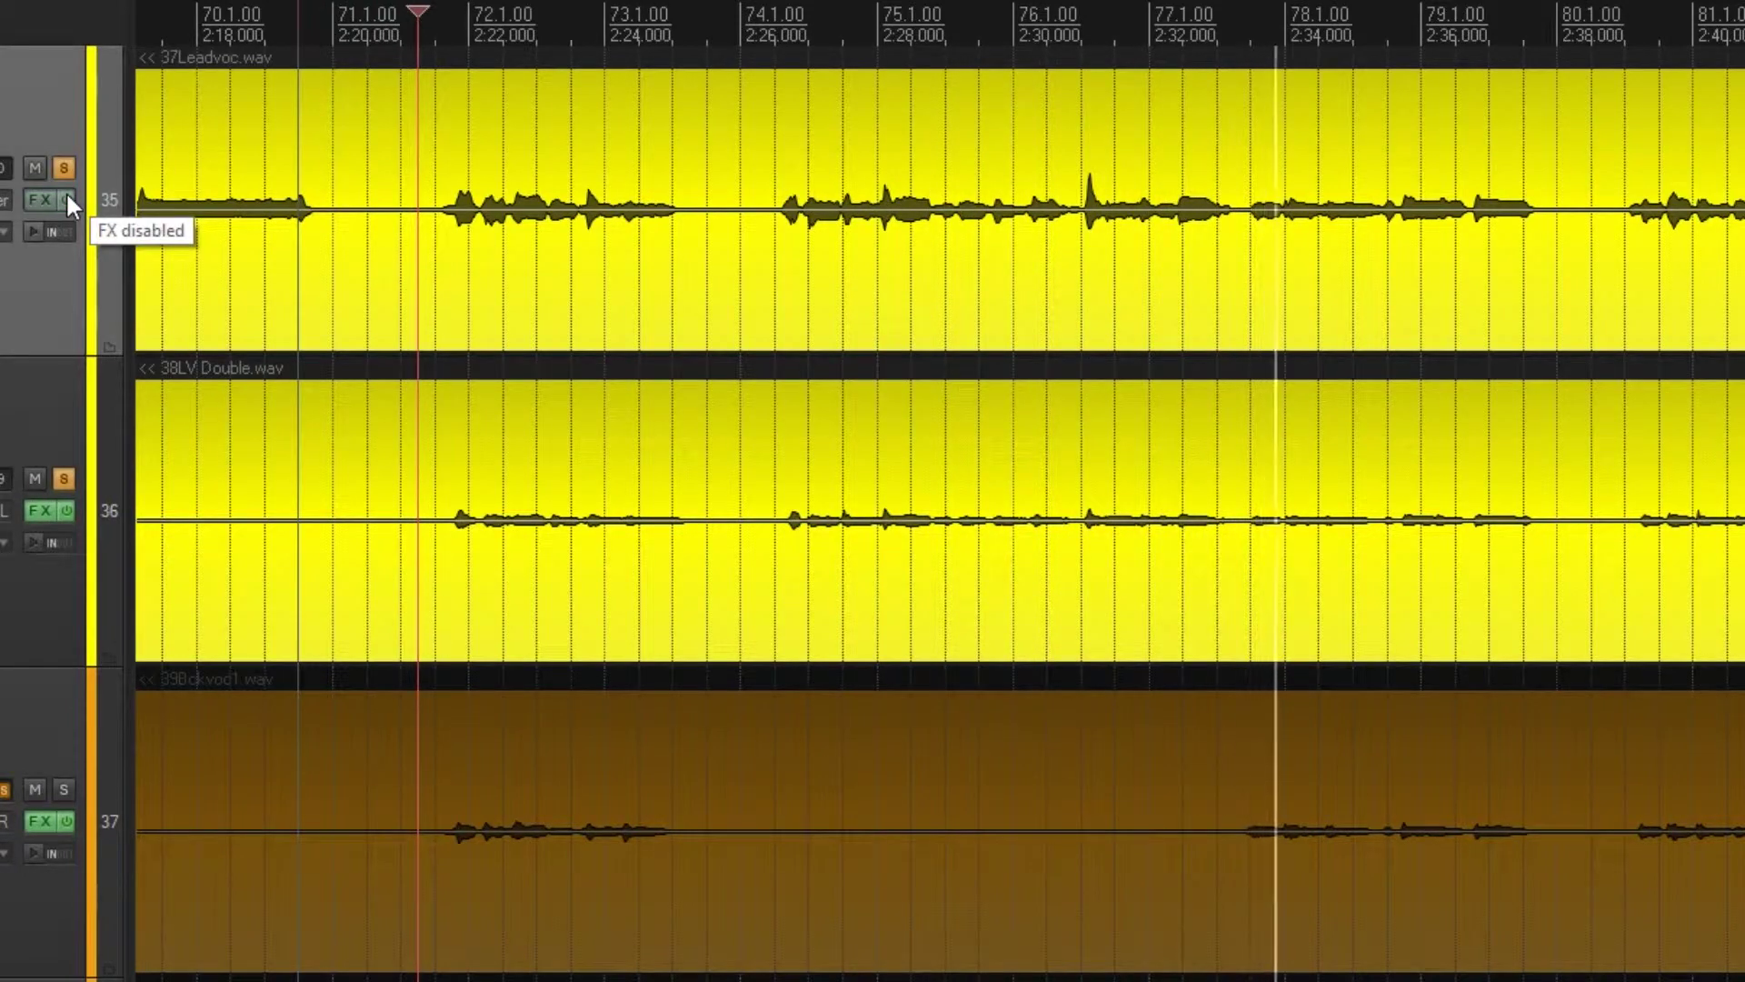
click(66, 200)
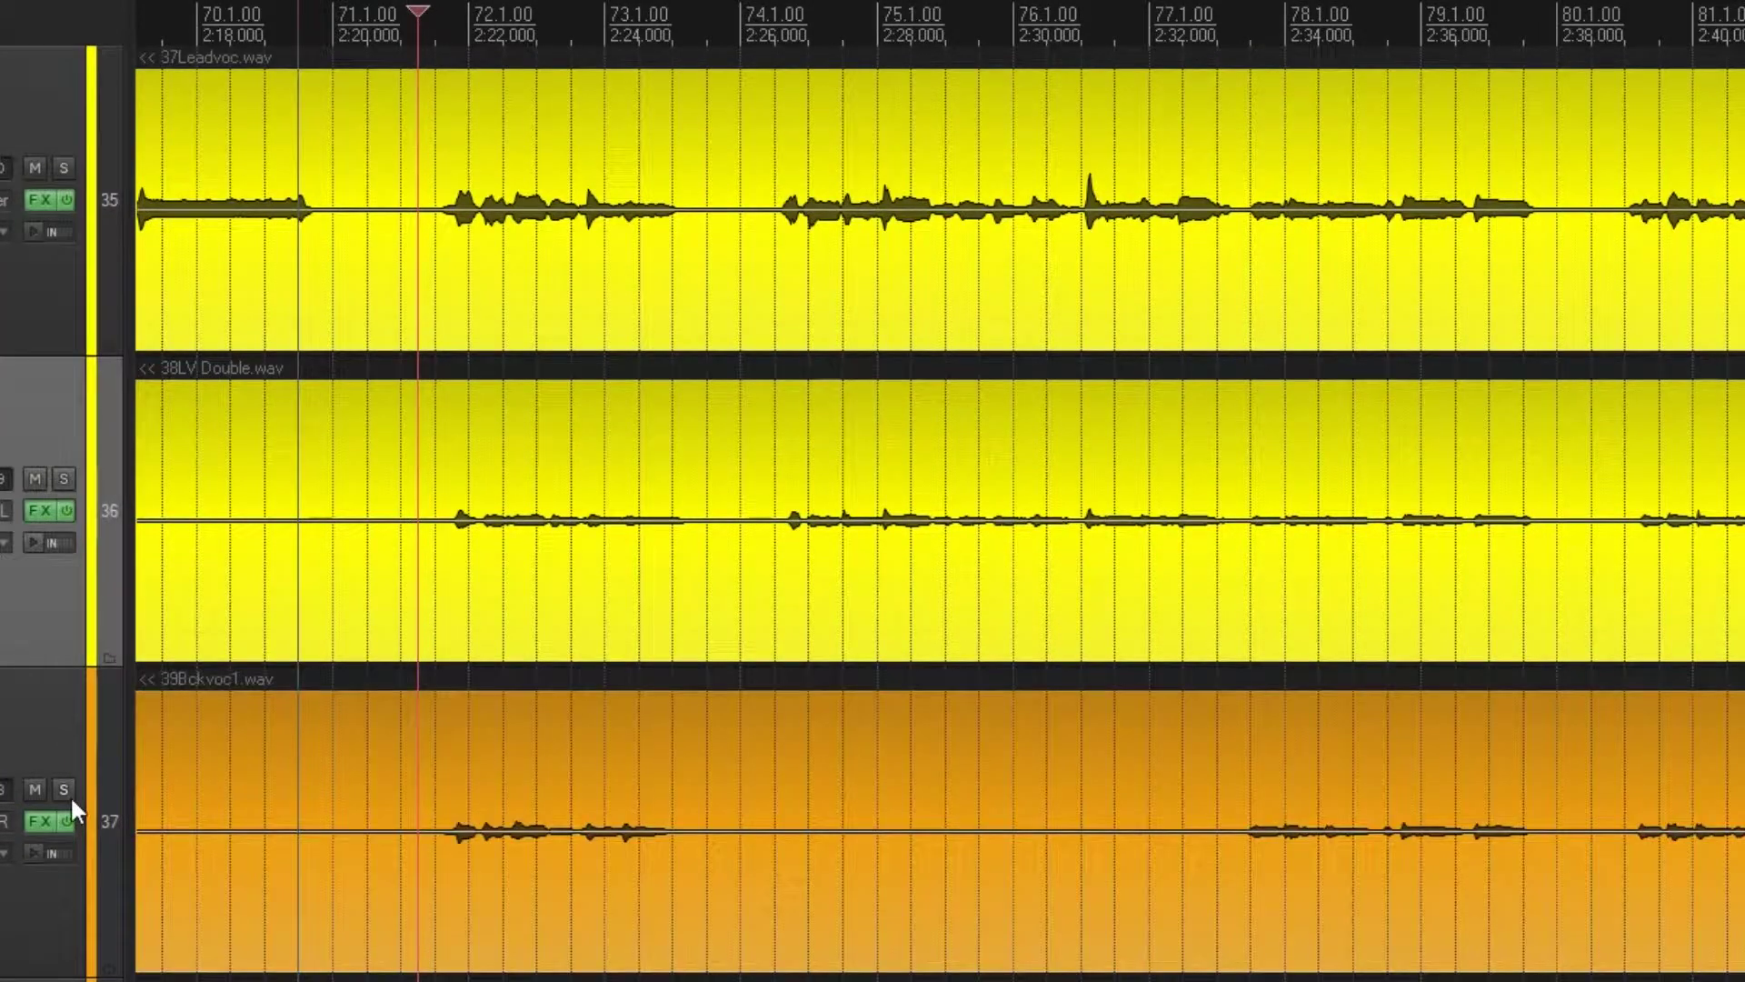
Boost Bckvoc1's HF band about 8 dB slightly above 8 kHz and cut its HMF band about 2 dB with Q slightly above 1.5.
click(45, 815)
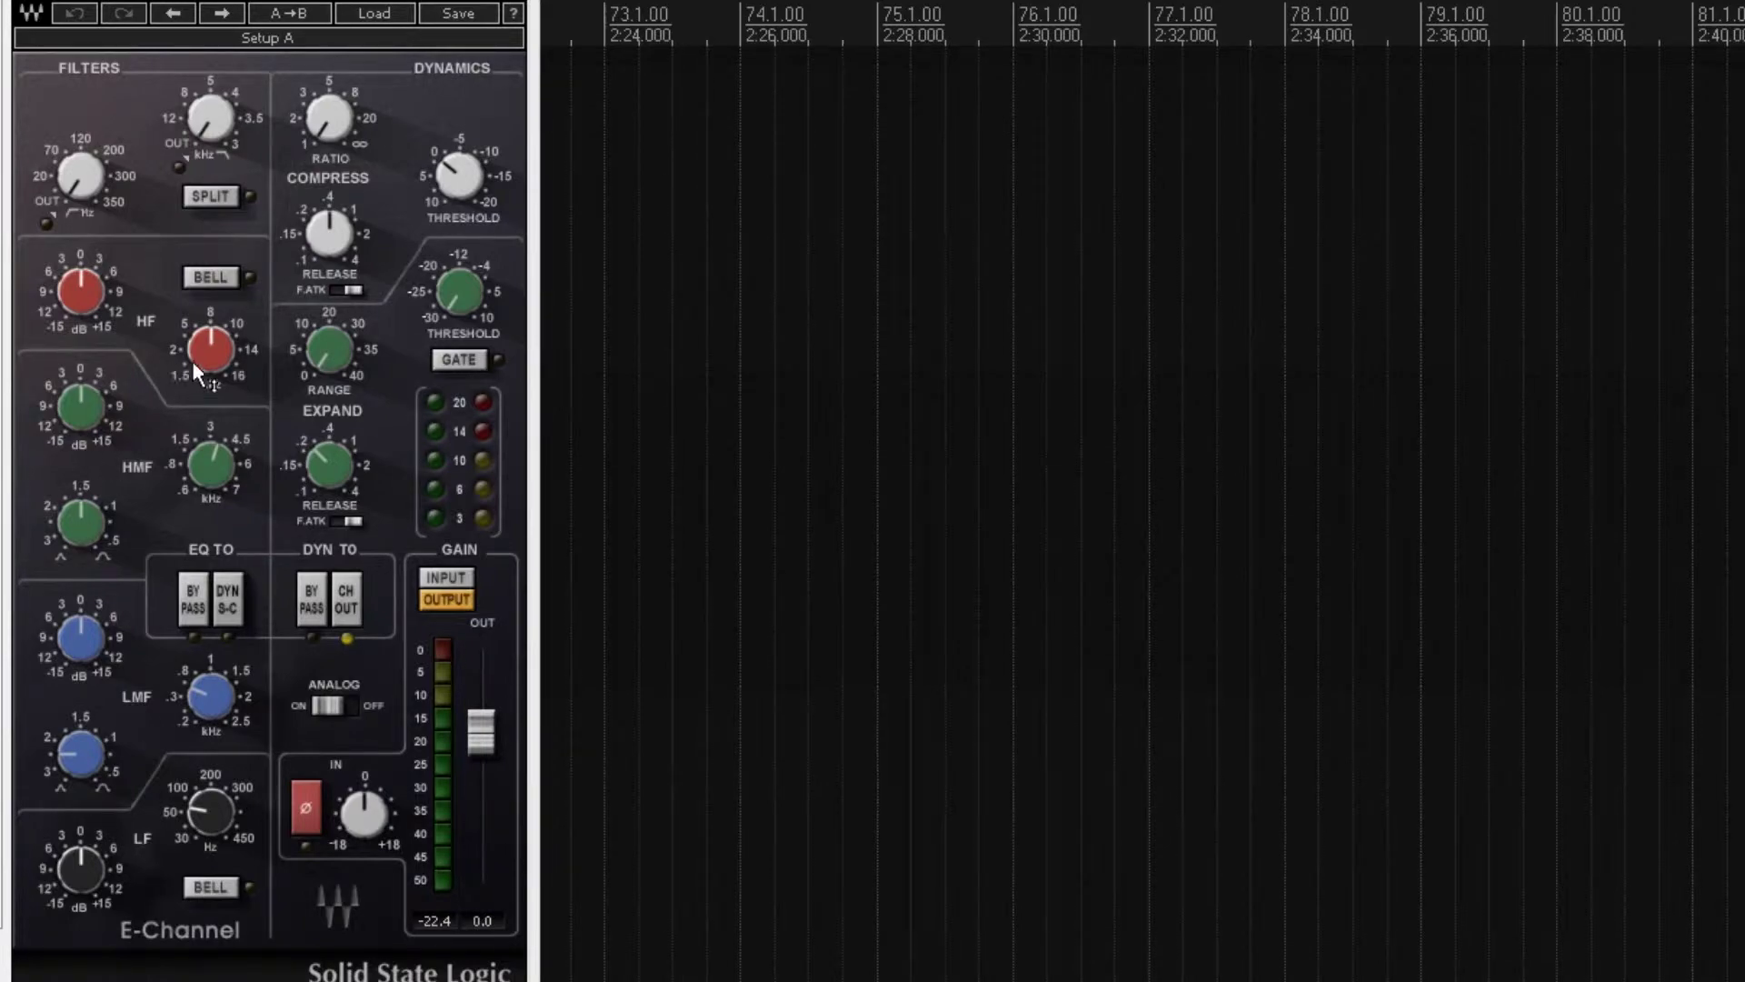
drag(194, 364, 195, 350)
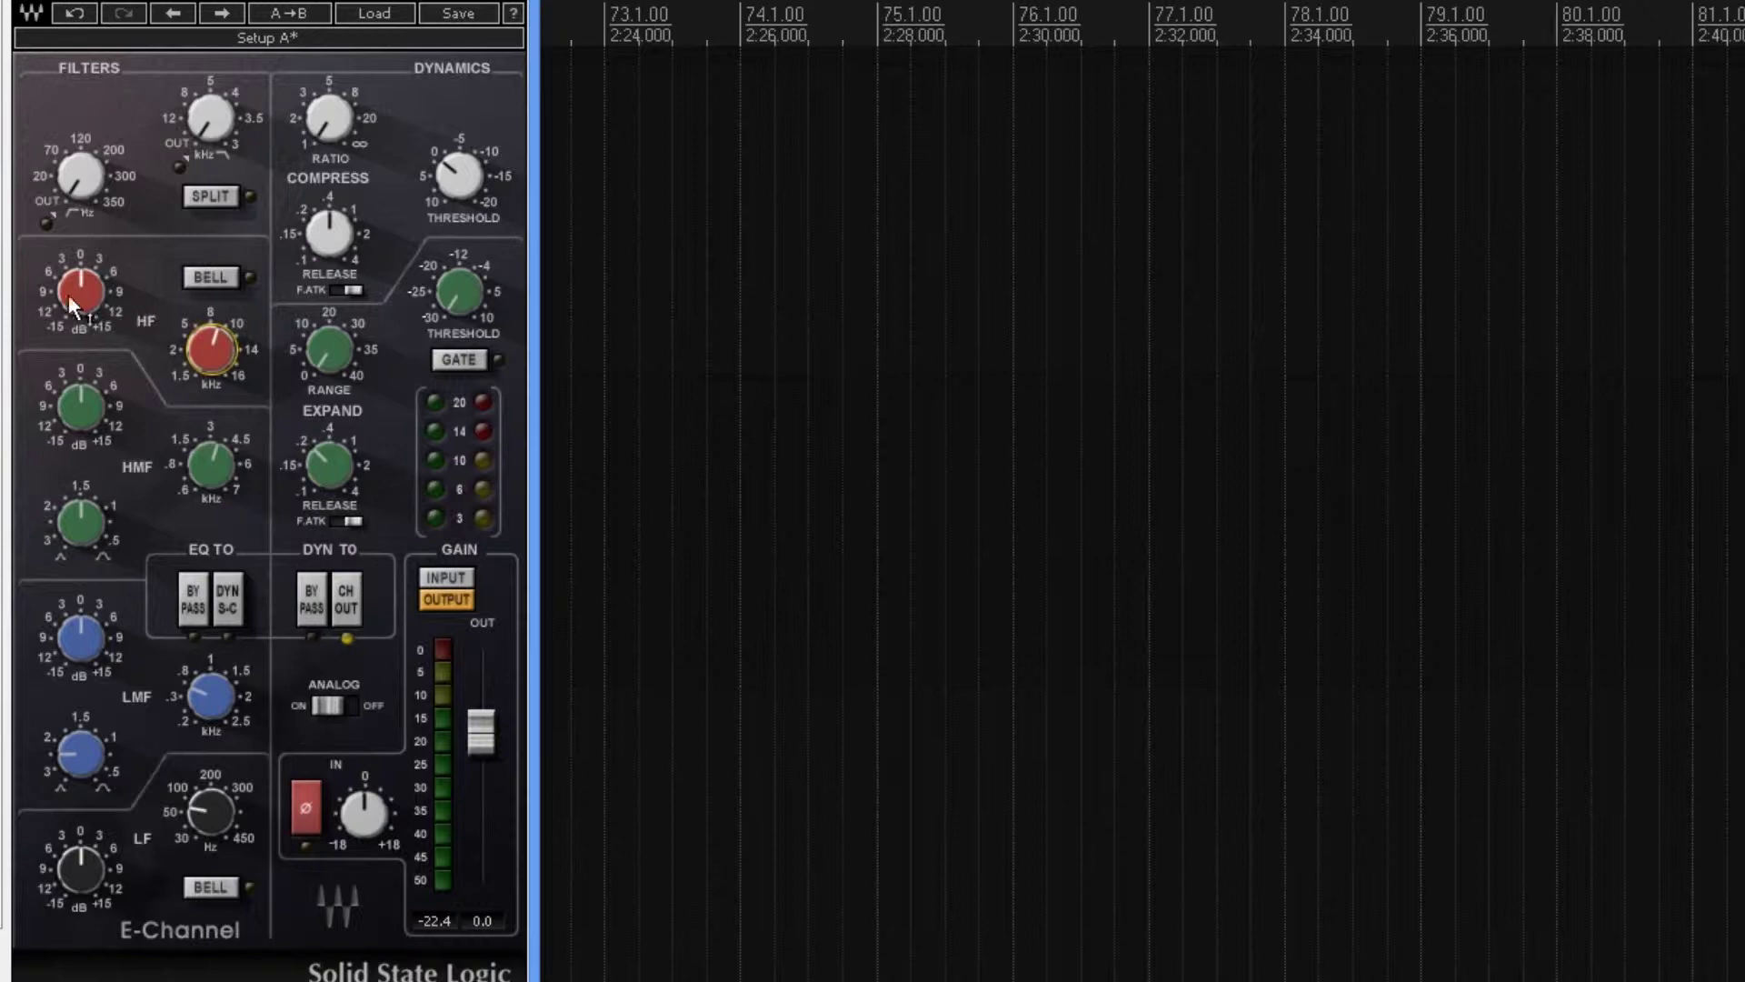
drag(58, 292, 58, 259)
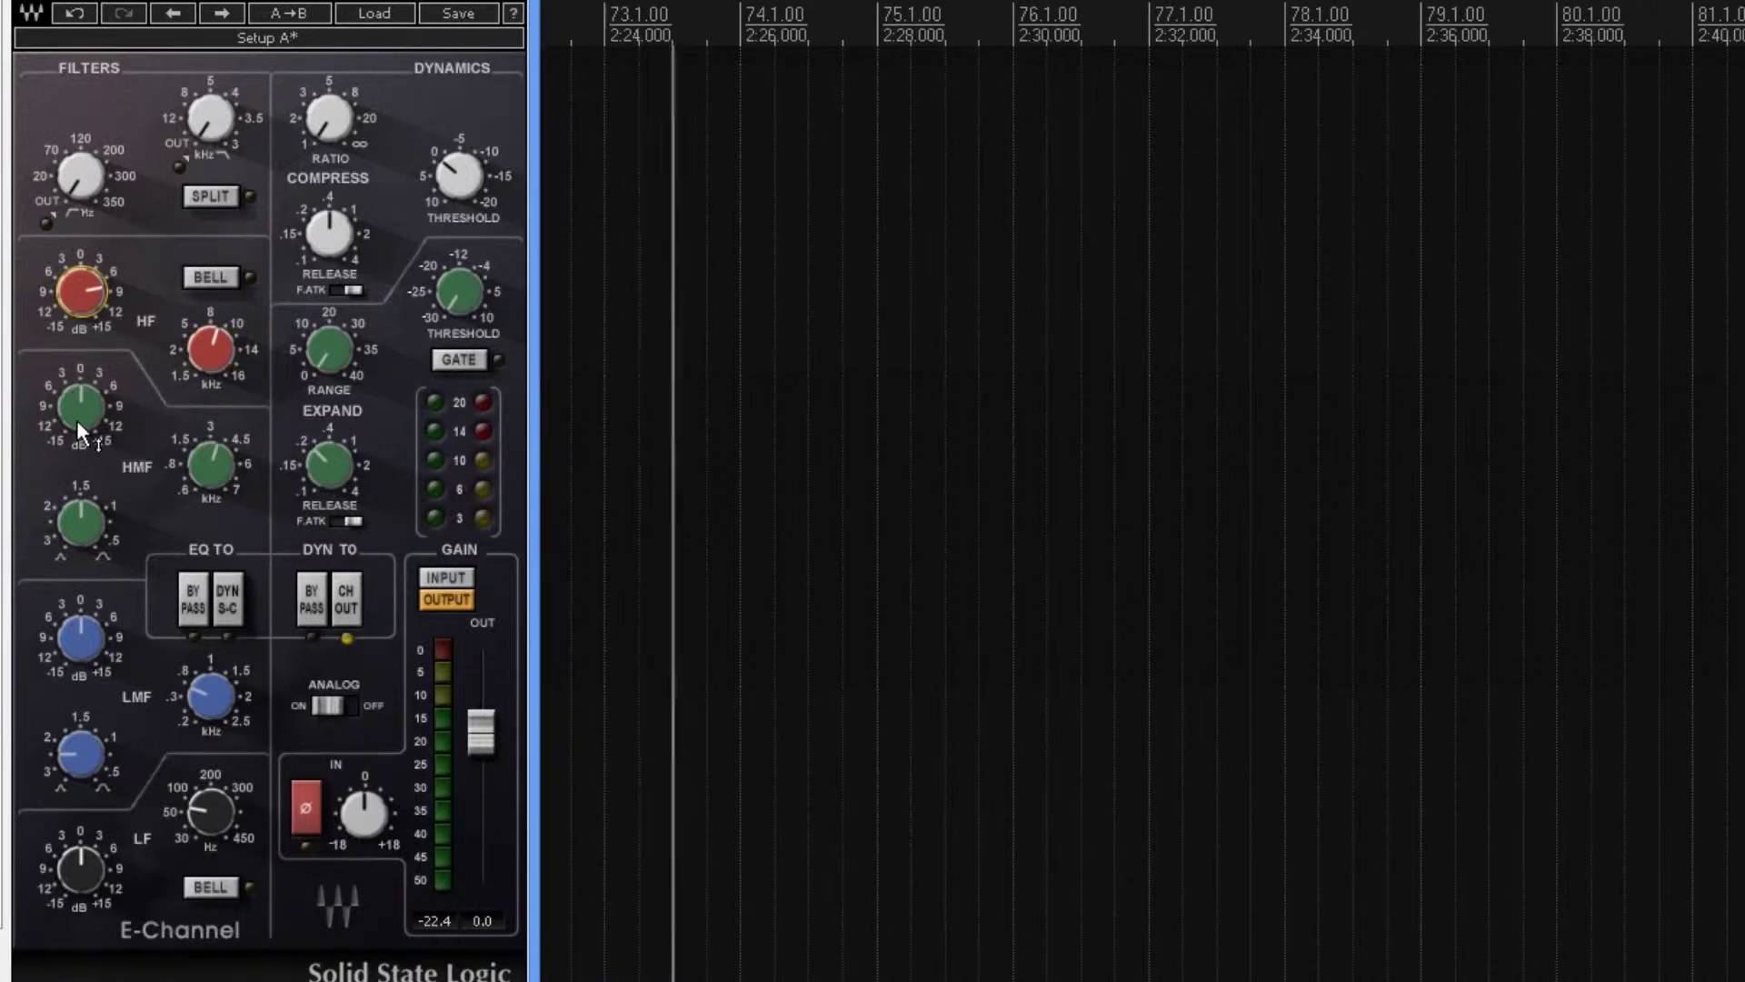
mouse_move(76, 418)
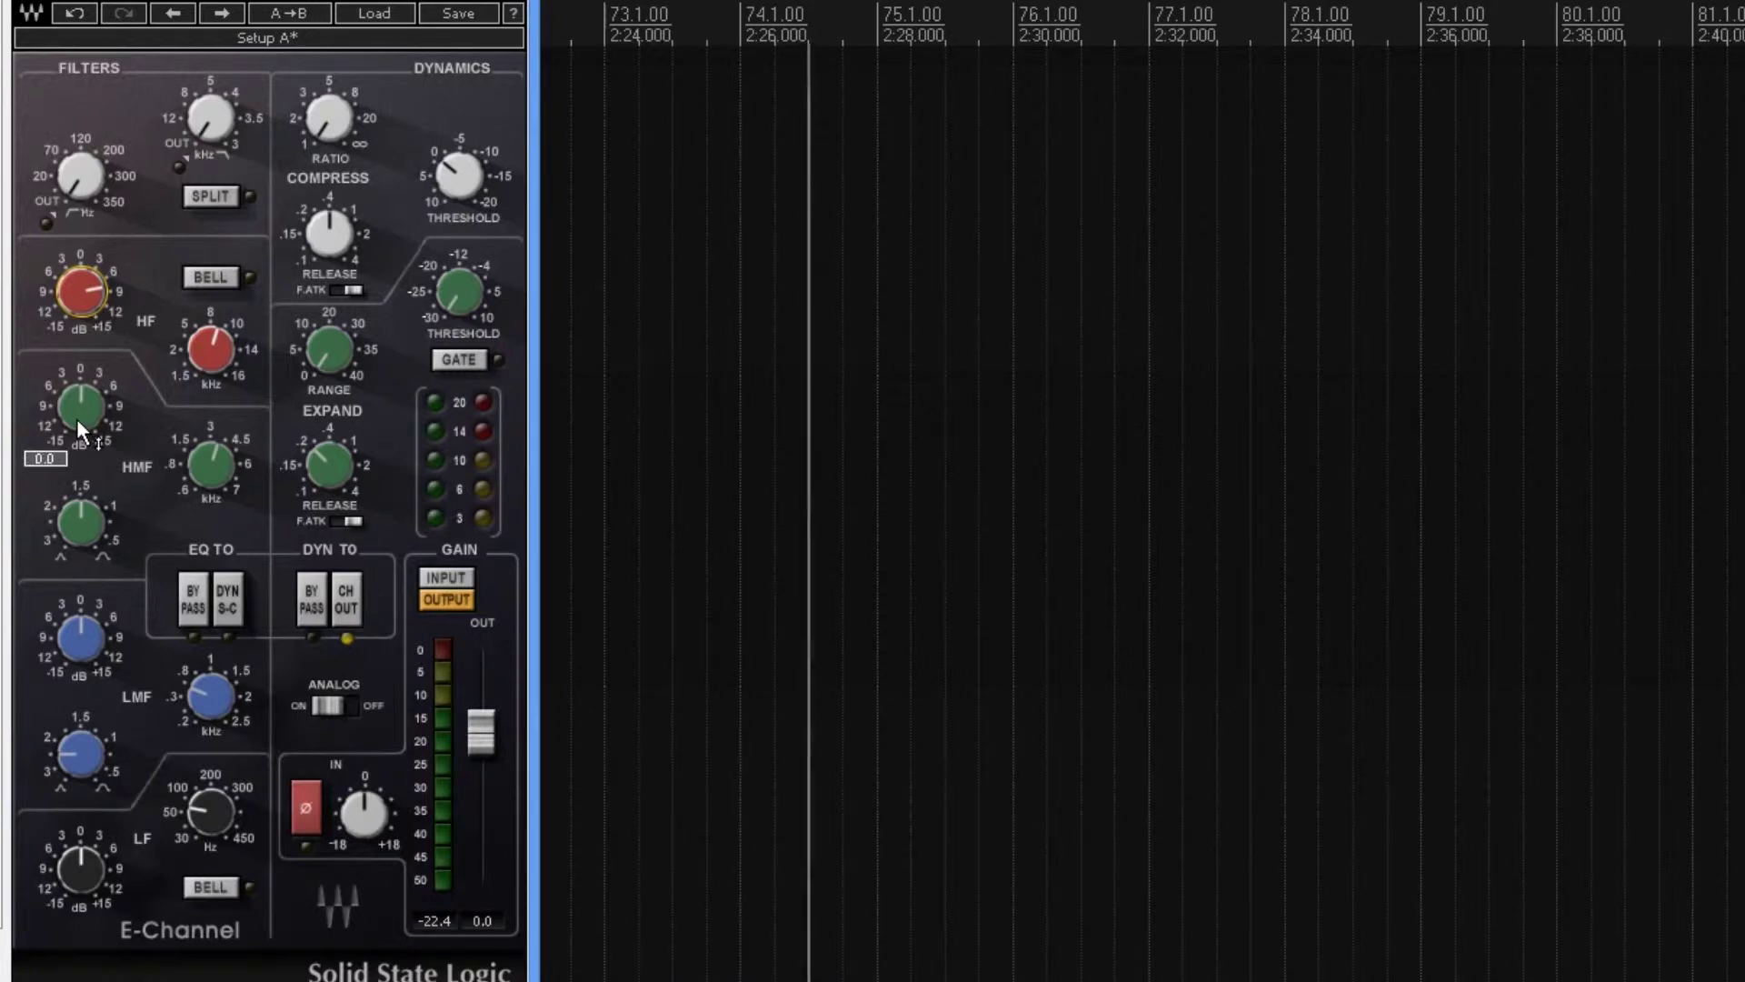
drag(76, 418, 76, 422)
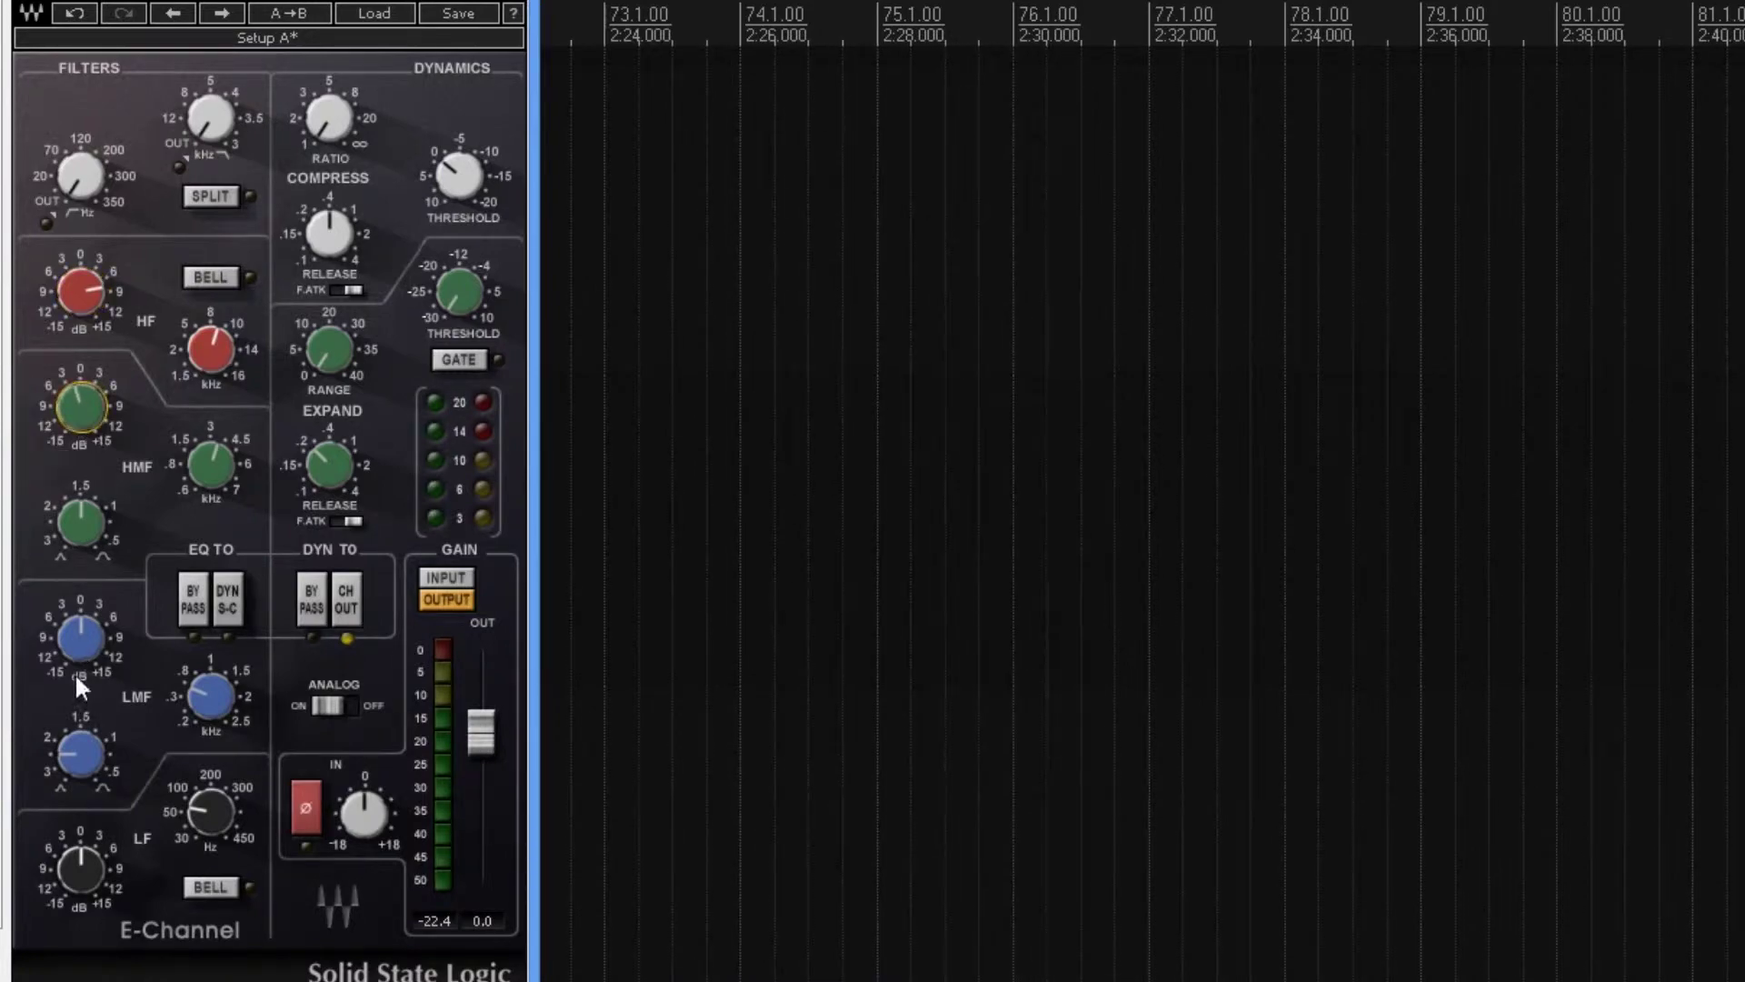
drag(85, 522, 85, 517)
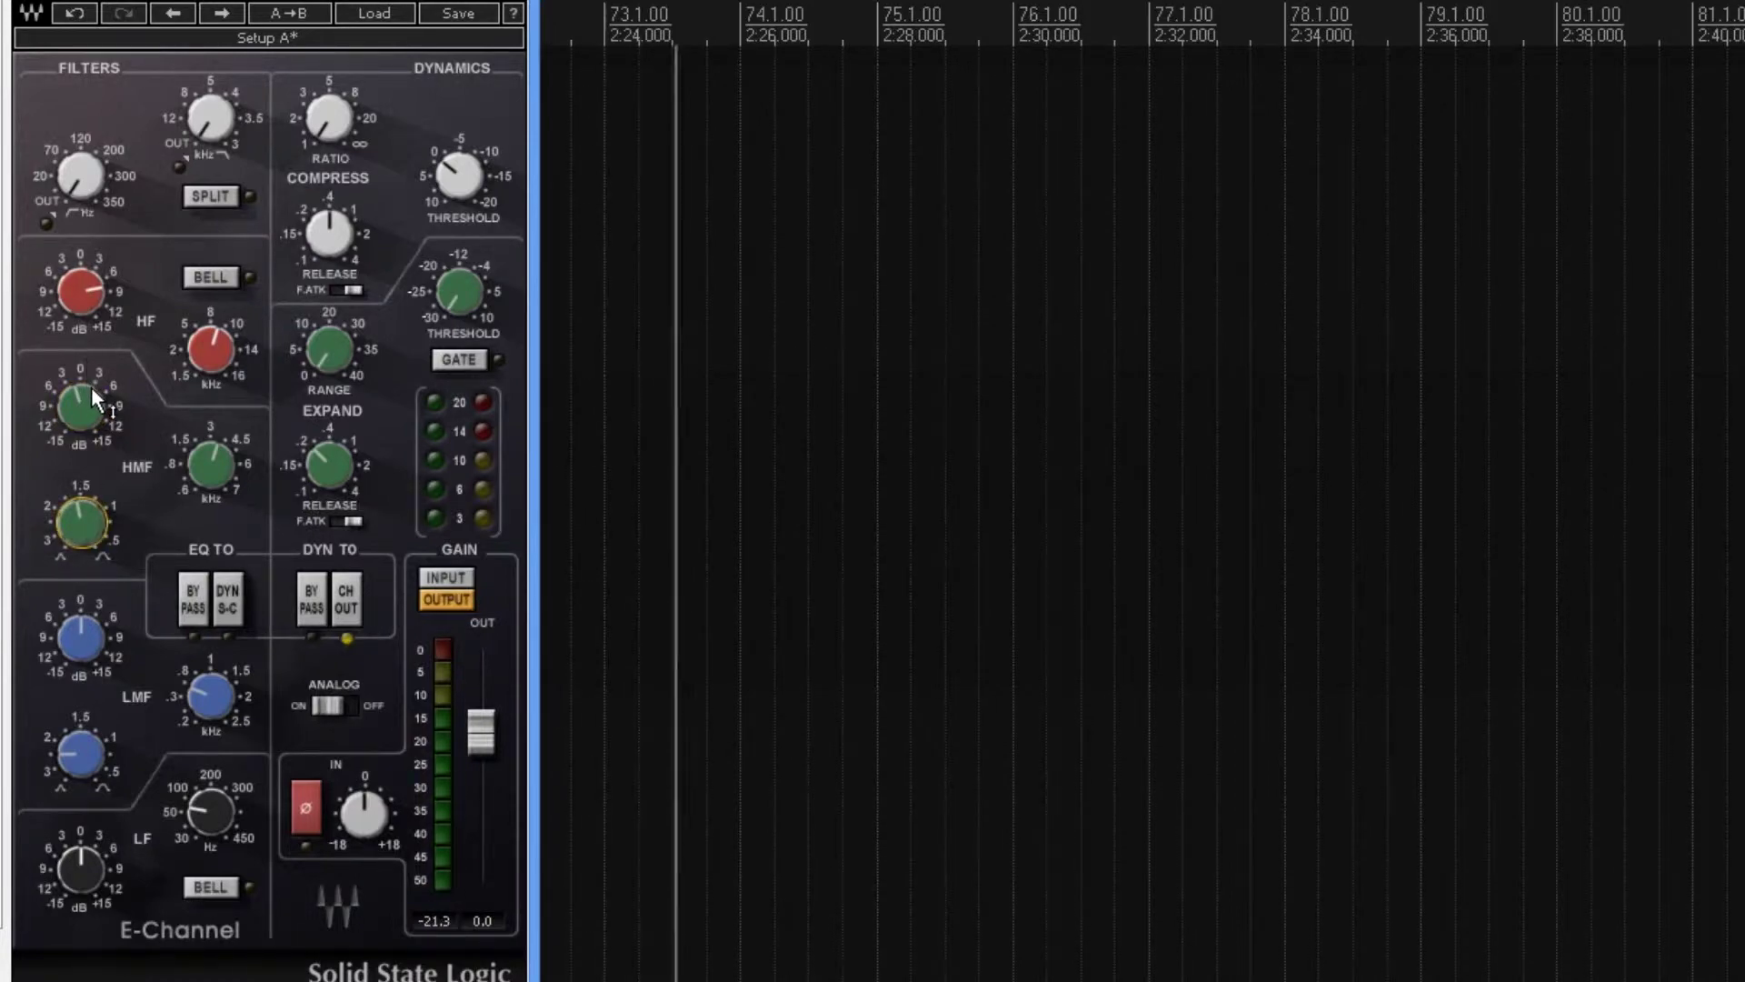
key(space)
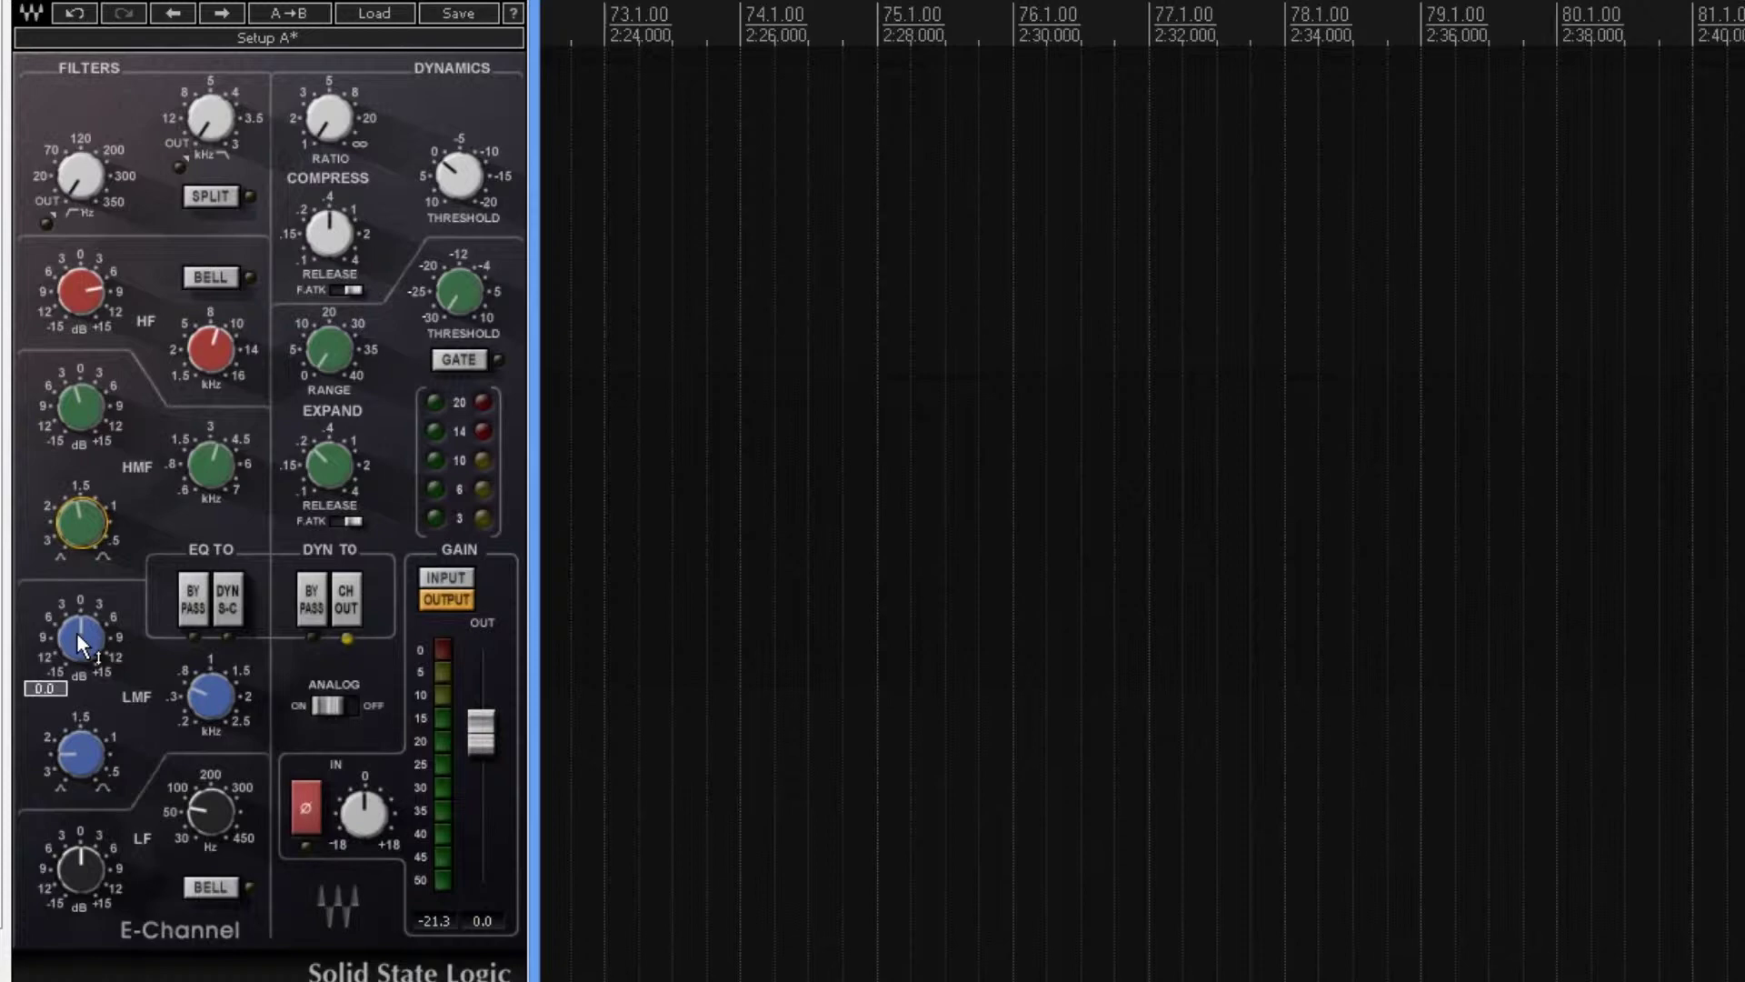
Cut Bckvoc1's LMF band by about 4 dB at 0.74 kHz.
click(221, 695)
drag(222, 694, 222, 671)
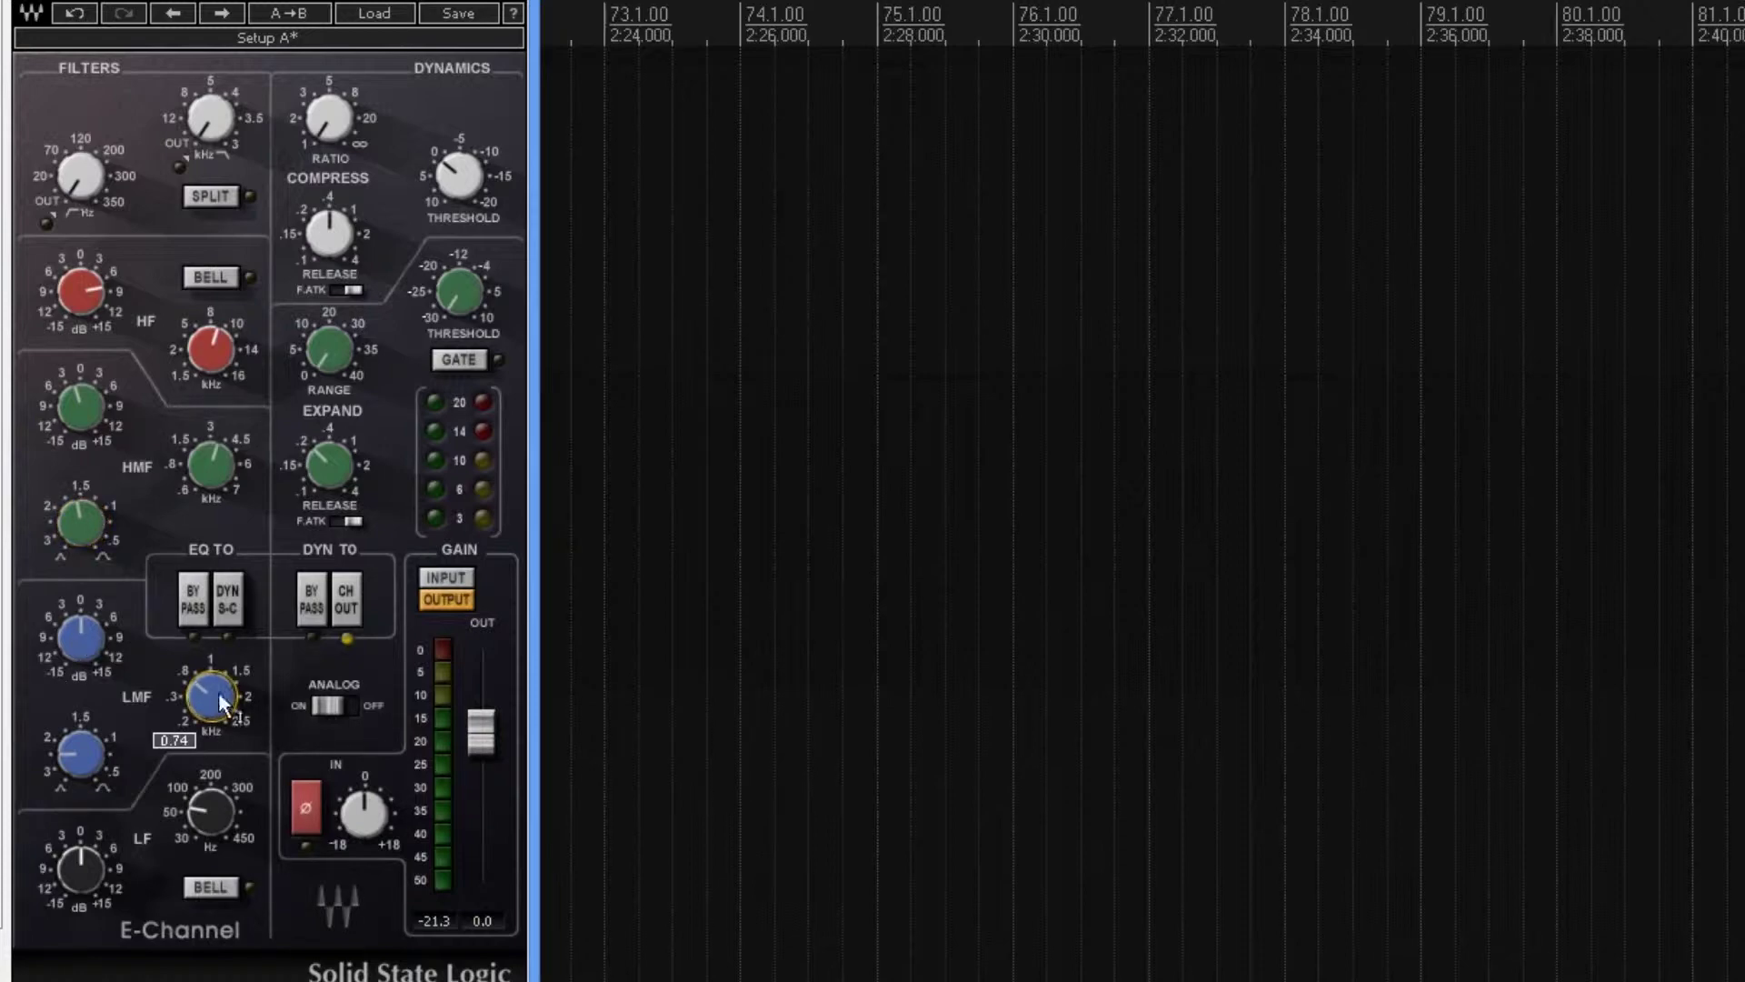
drag(80, 641, 80, 653)
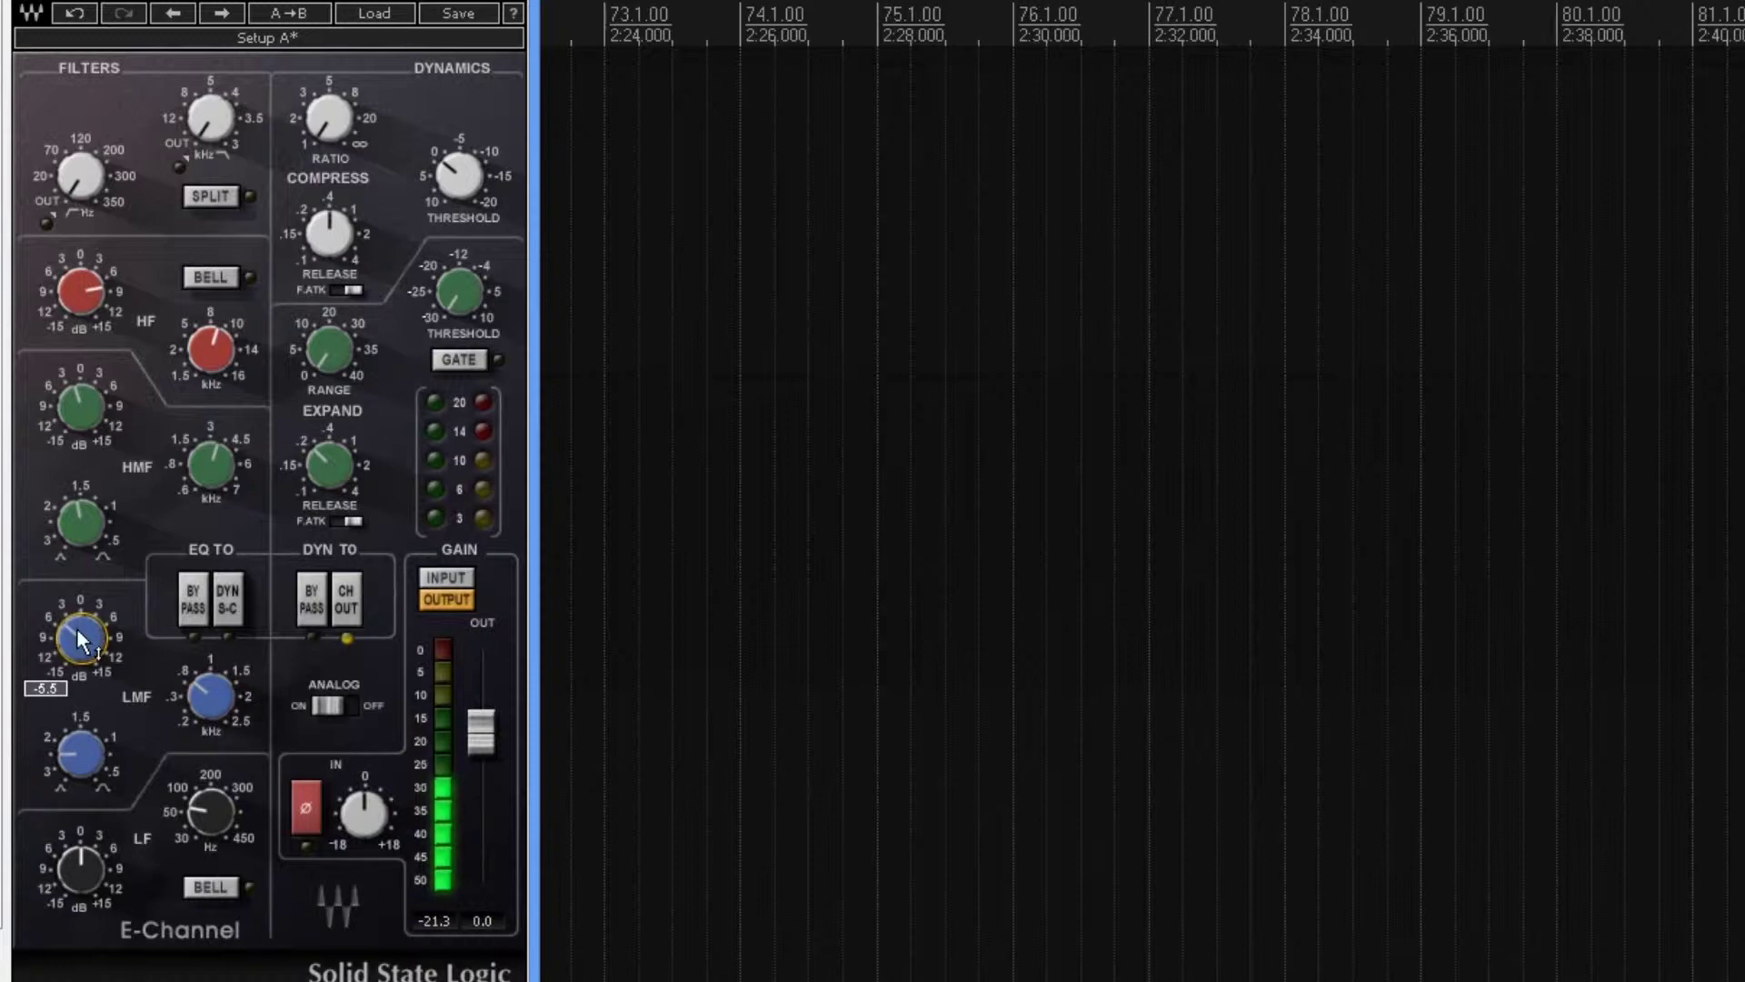
drag(80, 640, 77, 630)
key(space)
Engage Bckvoc1's high-pass filter near 200 Hz and cut its LF band about 3 dB at 259 Hz in bell mode.
drag(67, 184, 68, 146)
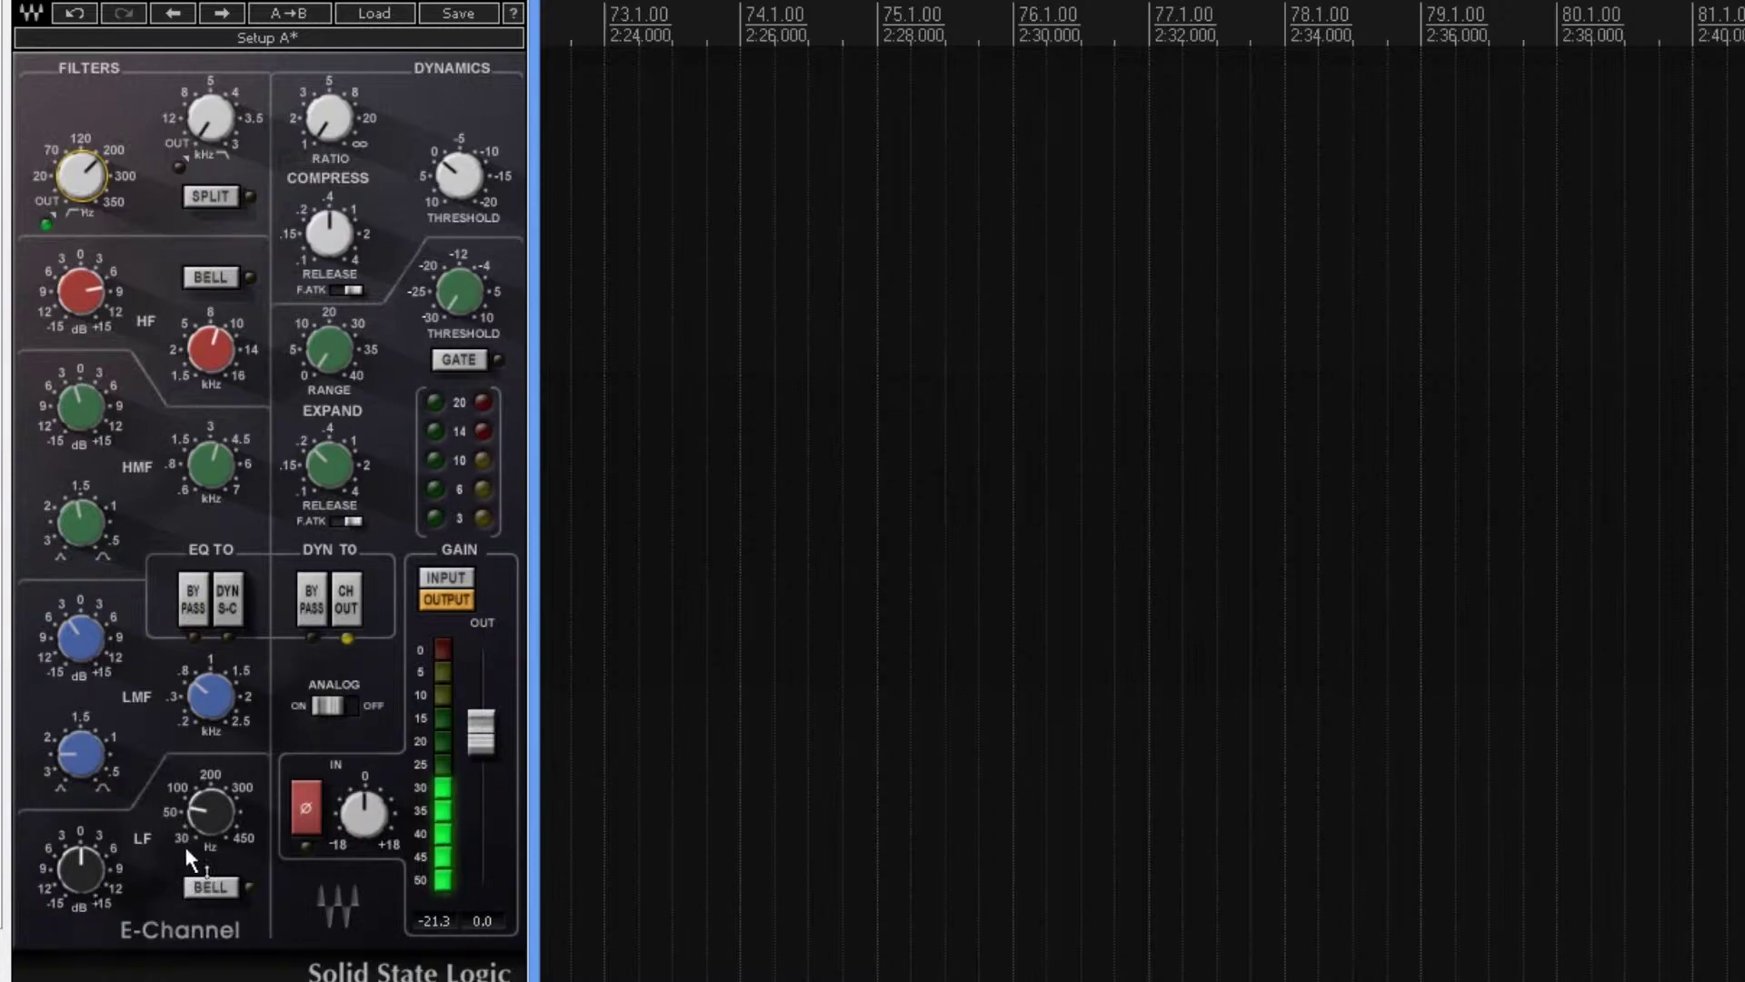
drag(80, 868, 80, 832)
click(196, 884)
mouse_move(202, 804)
mouse_down()
mouse_move(202, 774)
mouse_move(206, 815)
mouse_up()
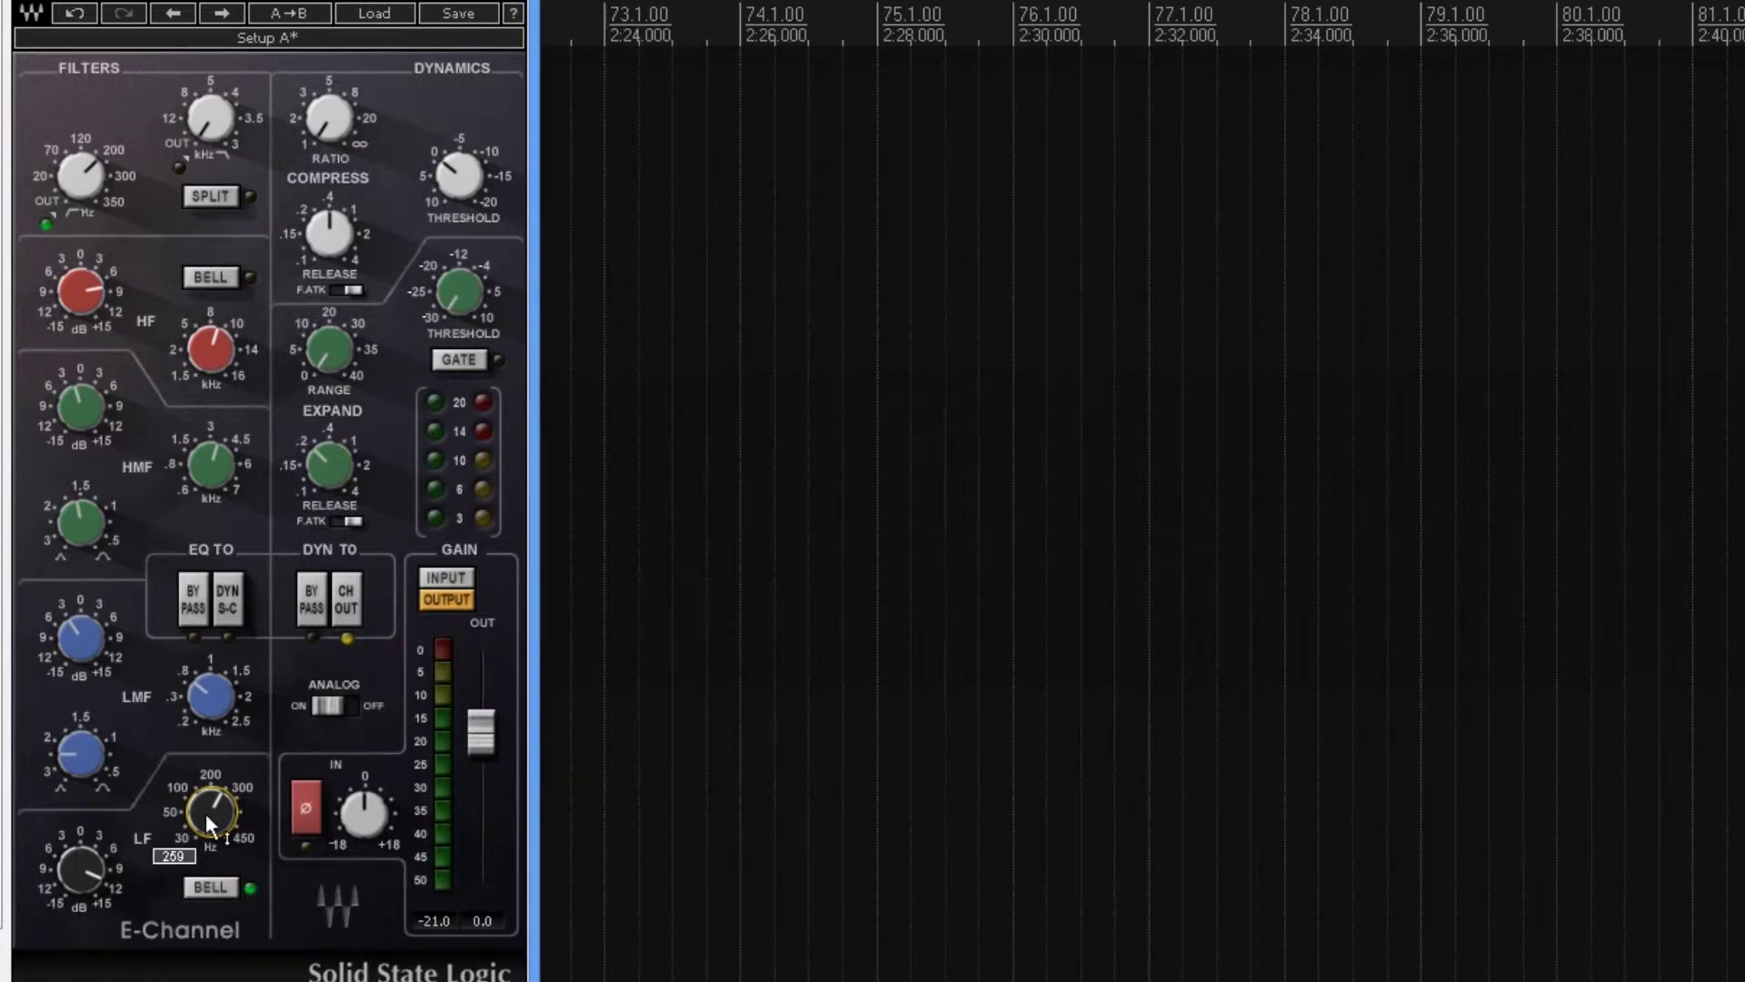
drag(101, 865, 101, 892)
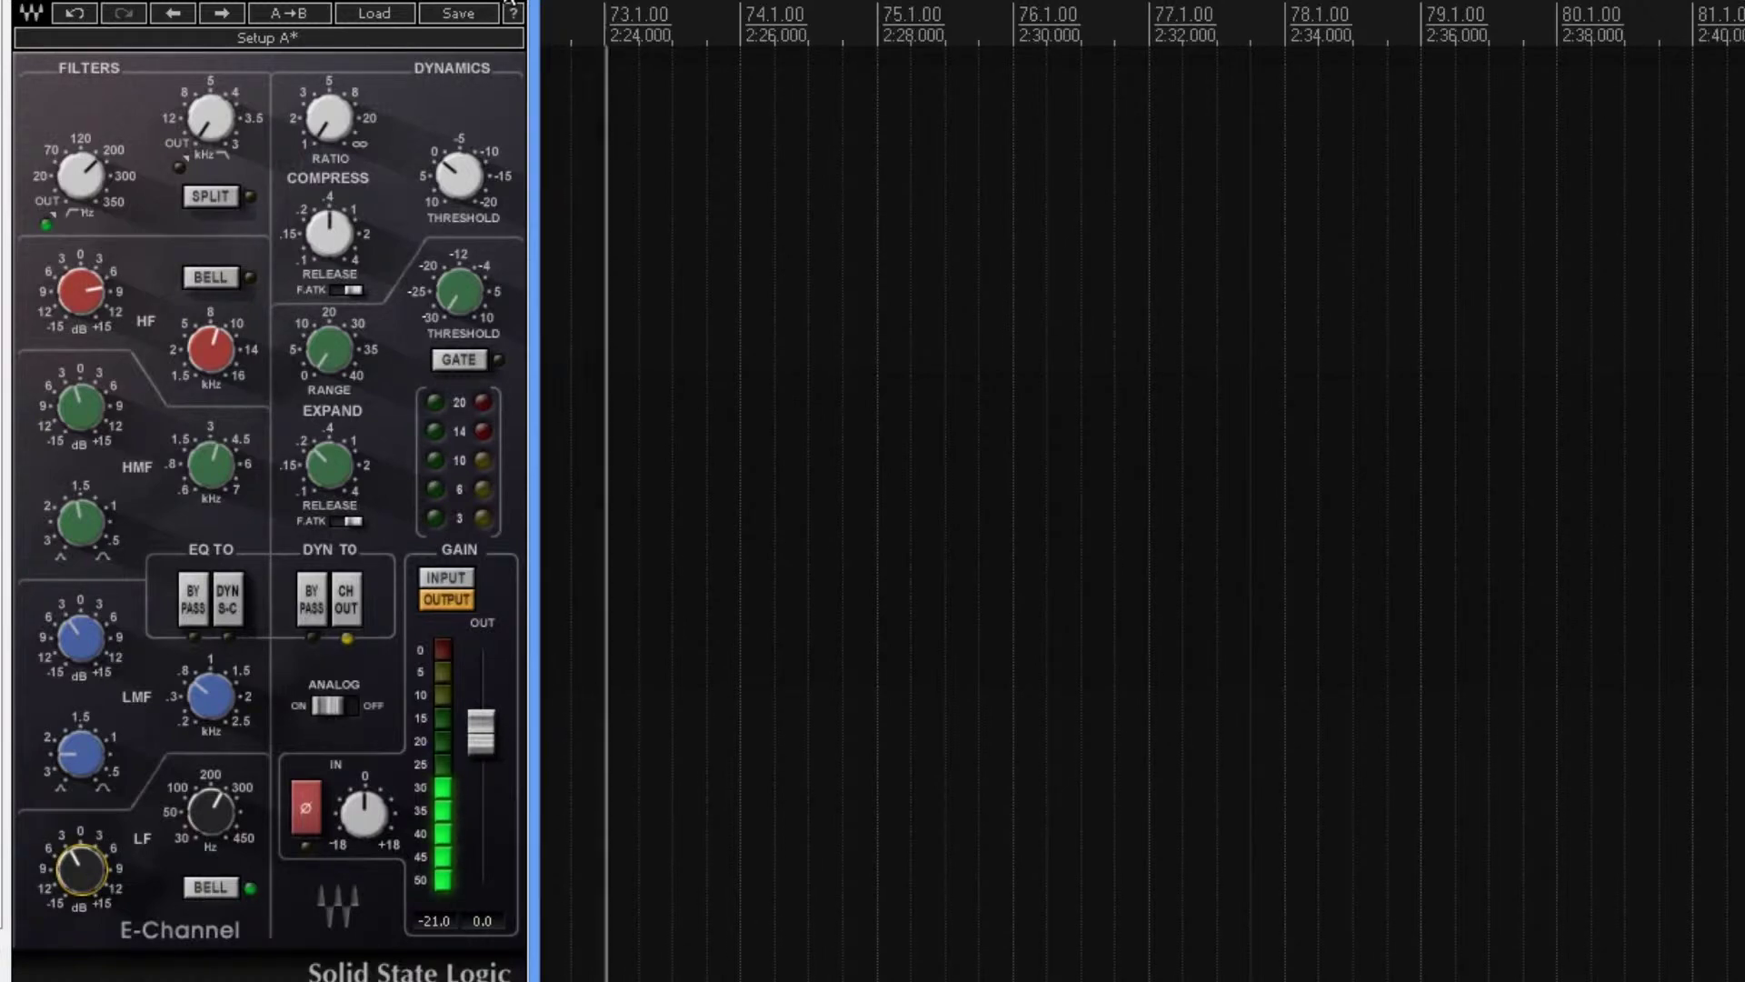
key(space)
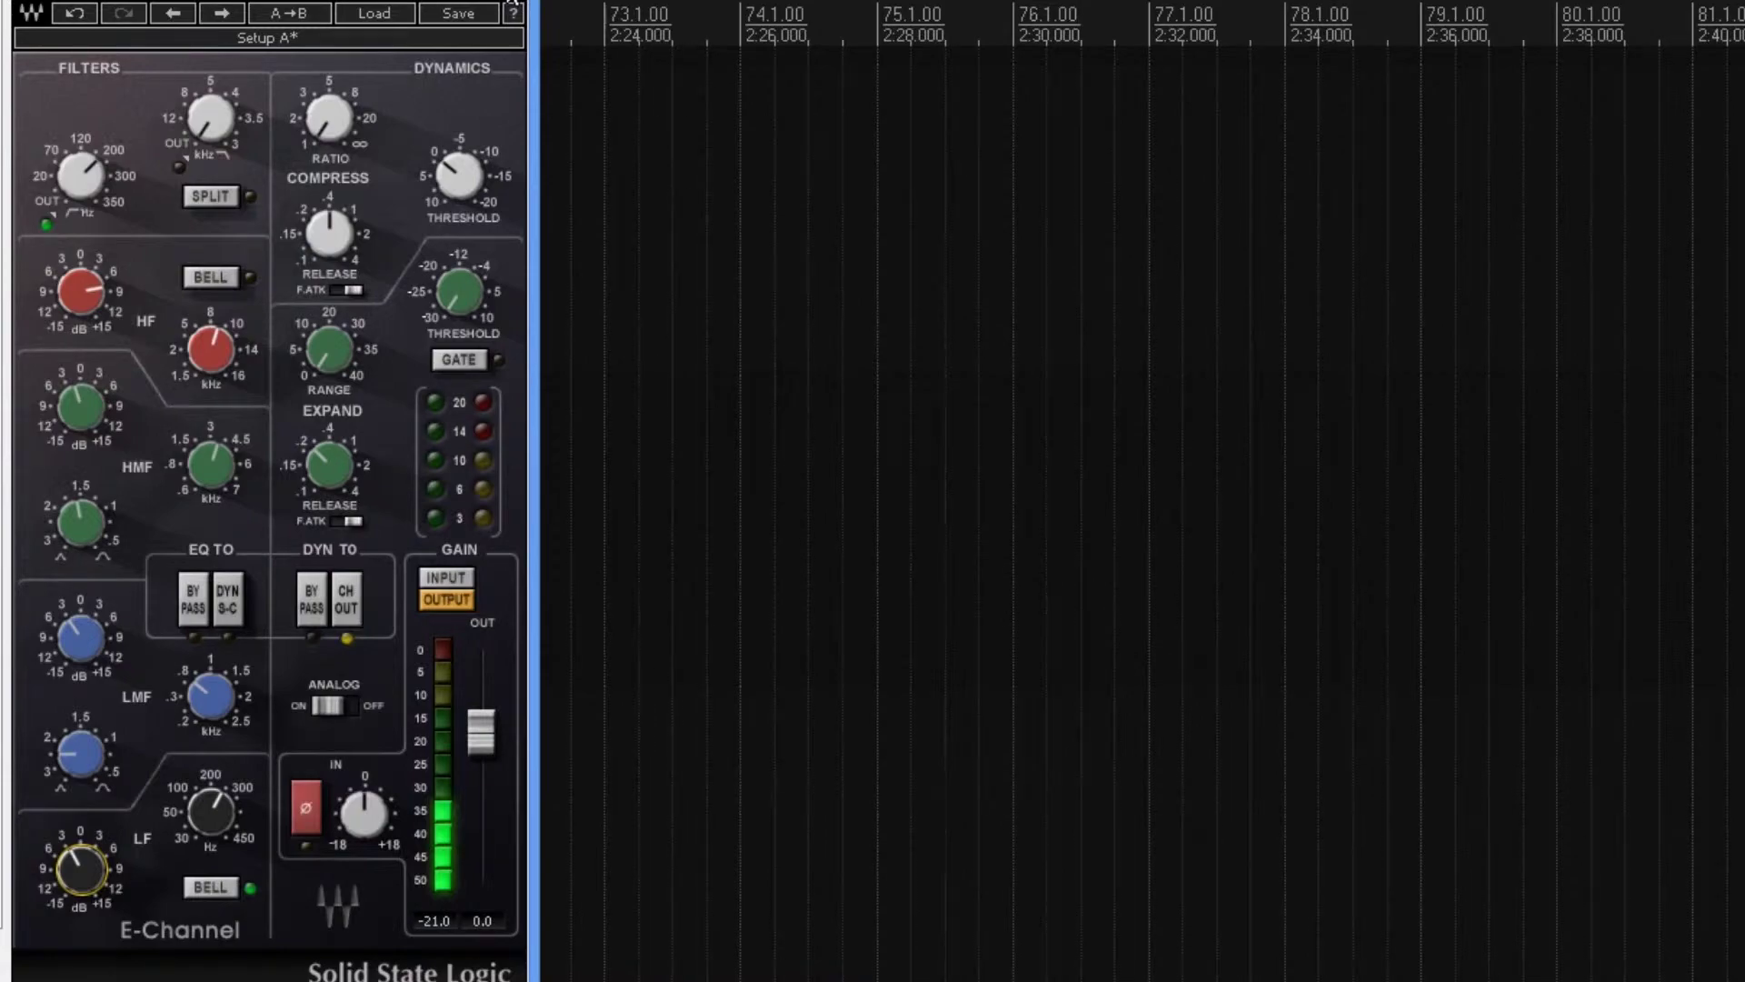
Compress Bckvoc1 in its SSLChannel at a ratio just above 2, raising the input gain and lowering the output to -9.0 dB.
key(ctrl+m)
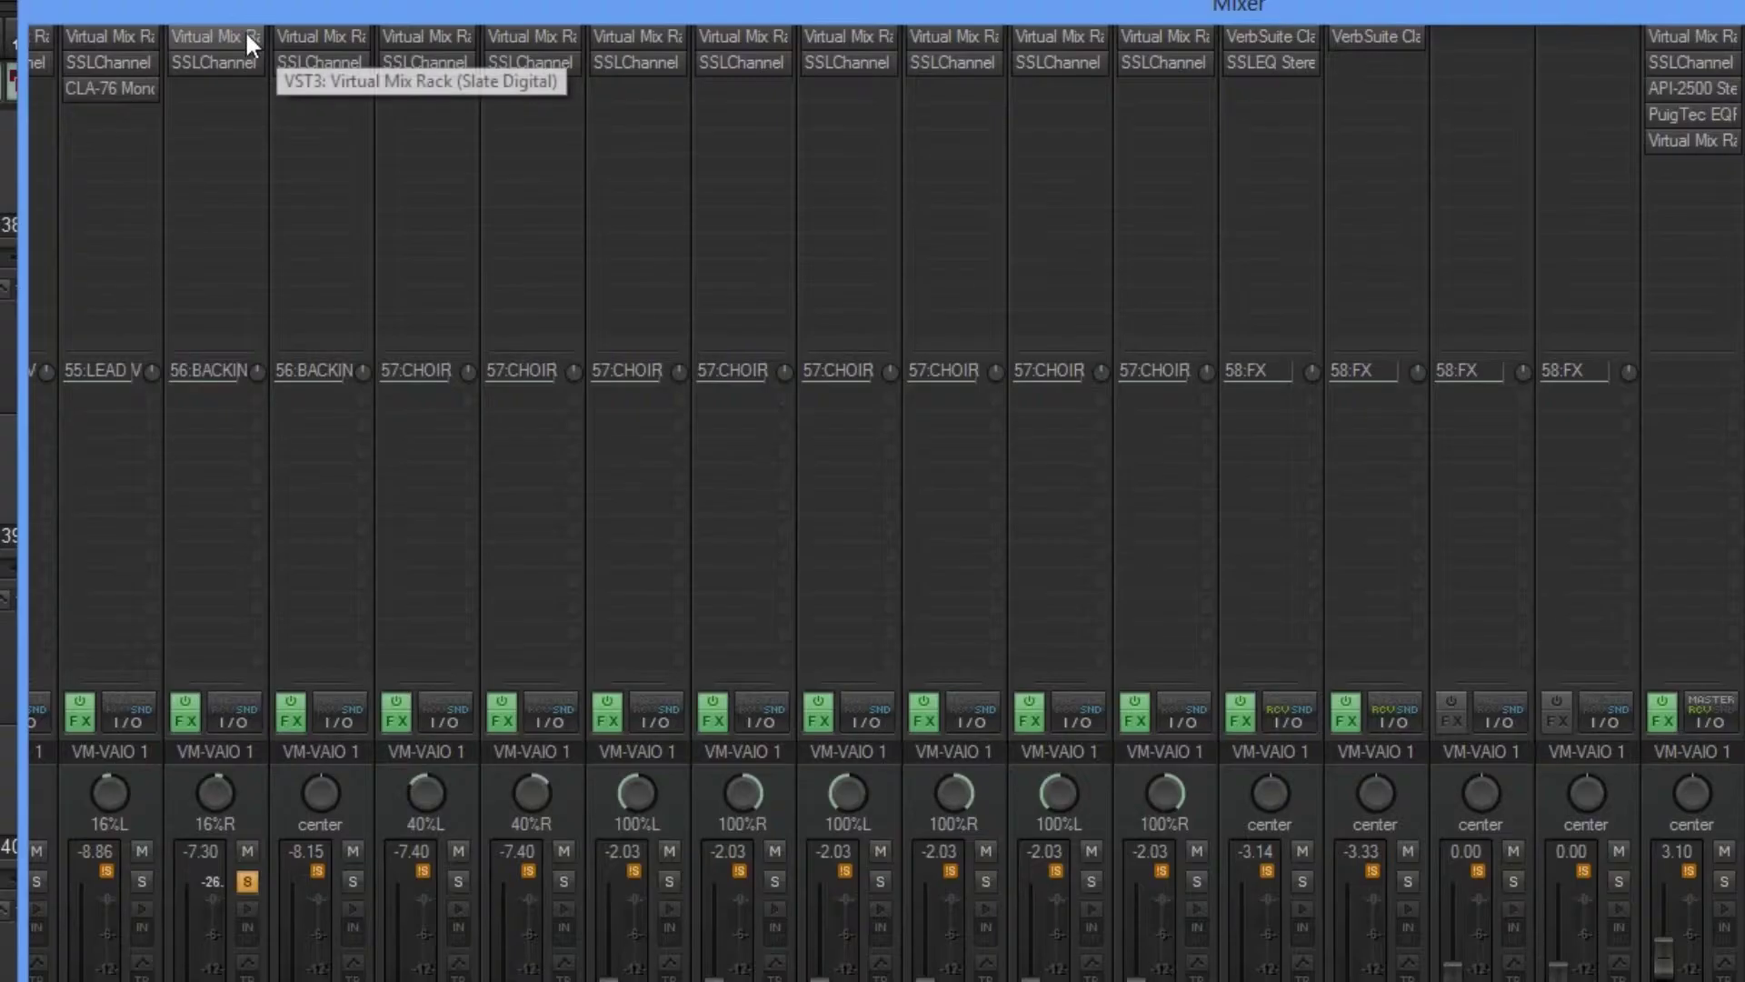
click(214, 62)
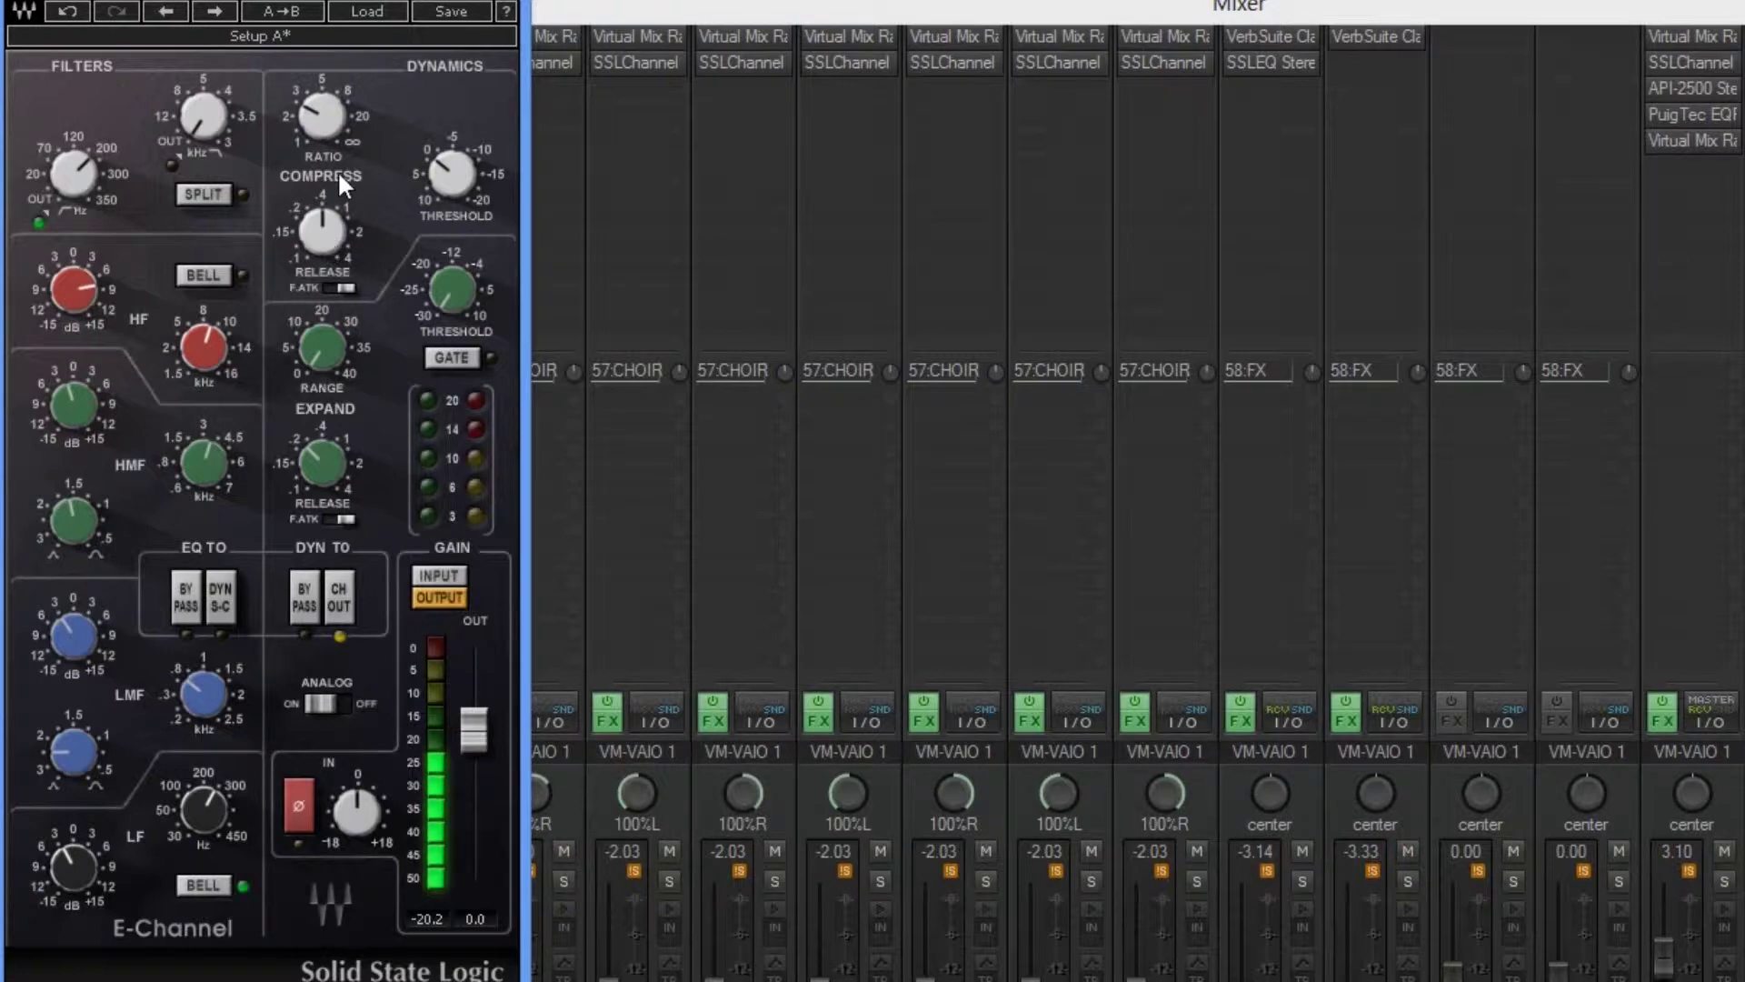
drag(361, 854, 493, 789)
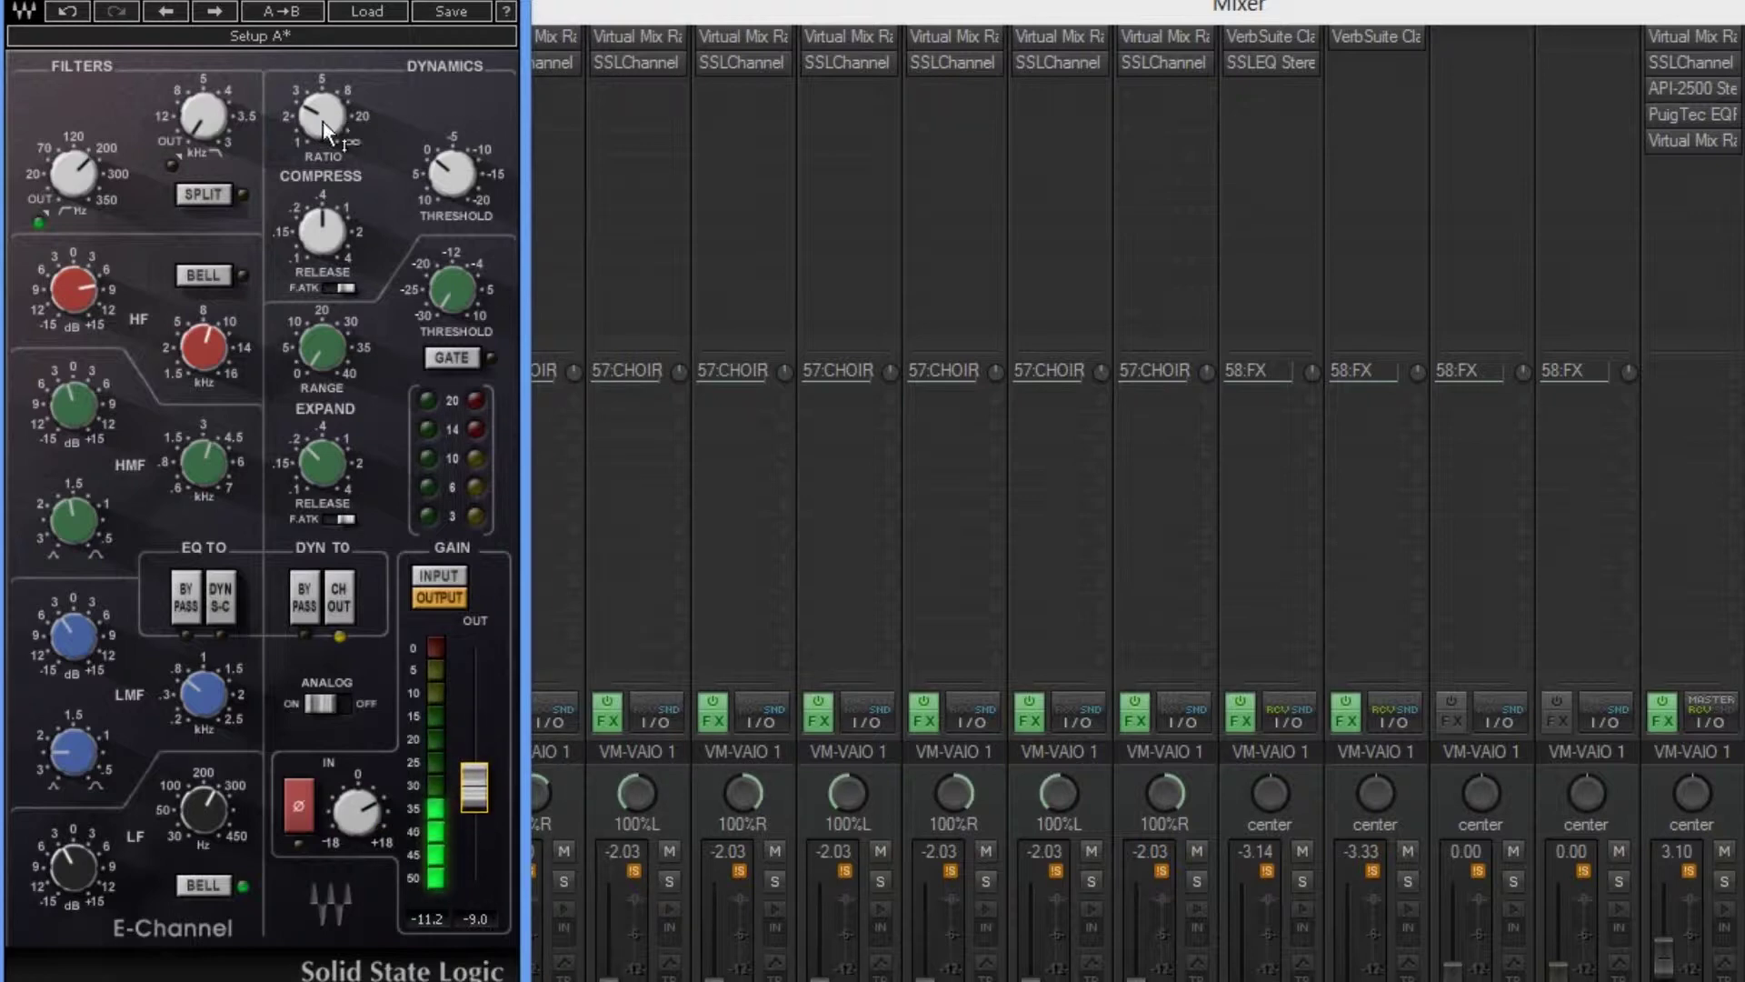
drag(351, 233, 347, 232)
drag(452, 173, 452, 185)
Isolate Bckvoc2 by soloing only that track and select the passage from about 3:47 to 3:53 for playback.
click(246, 879)
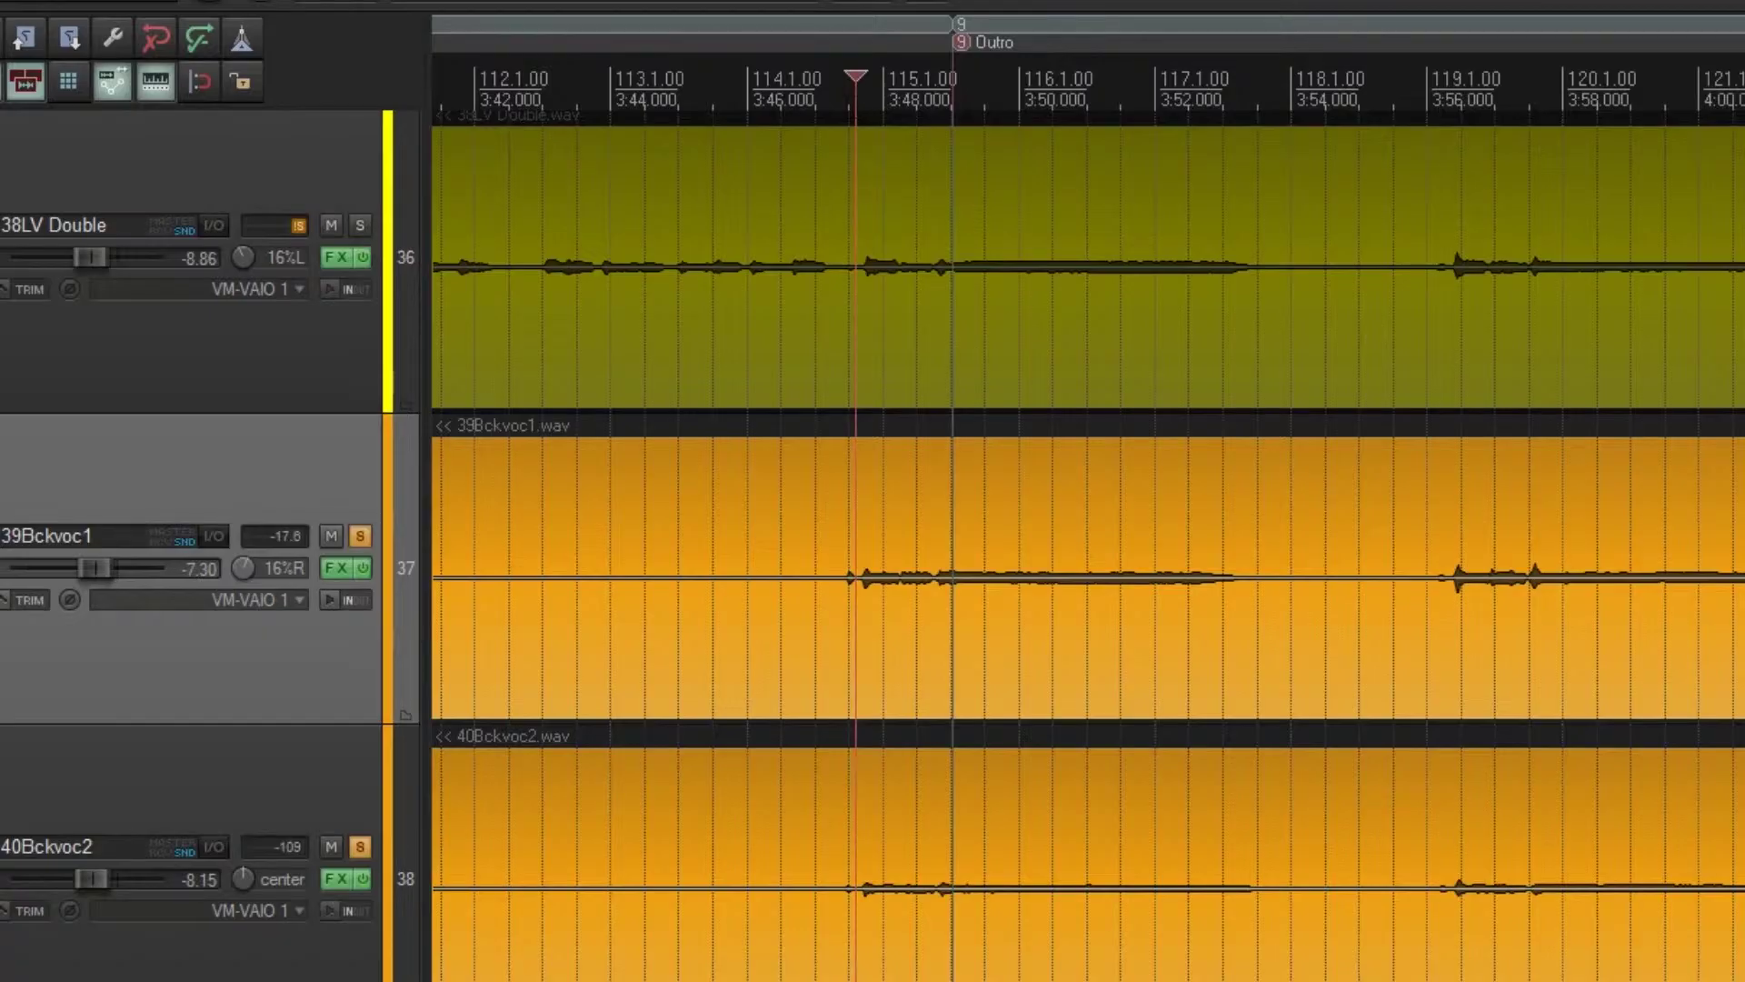
drag(845, 108, 1263, 103)
key(space)
ctrl+alt+click(361, 848)
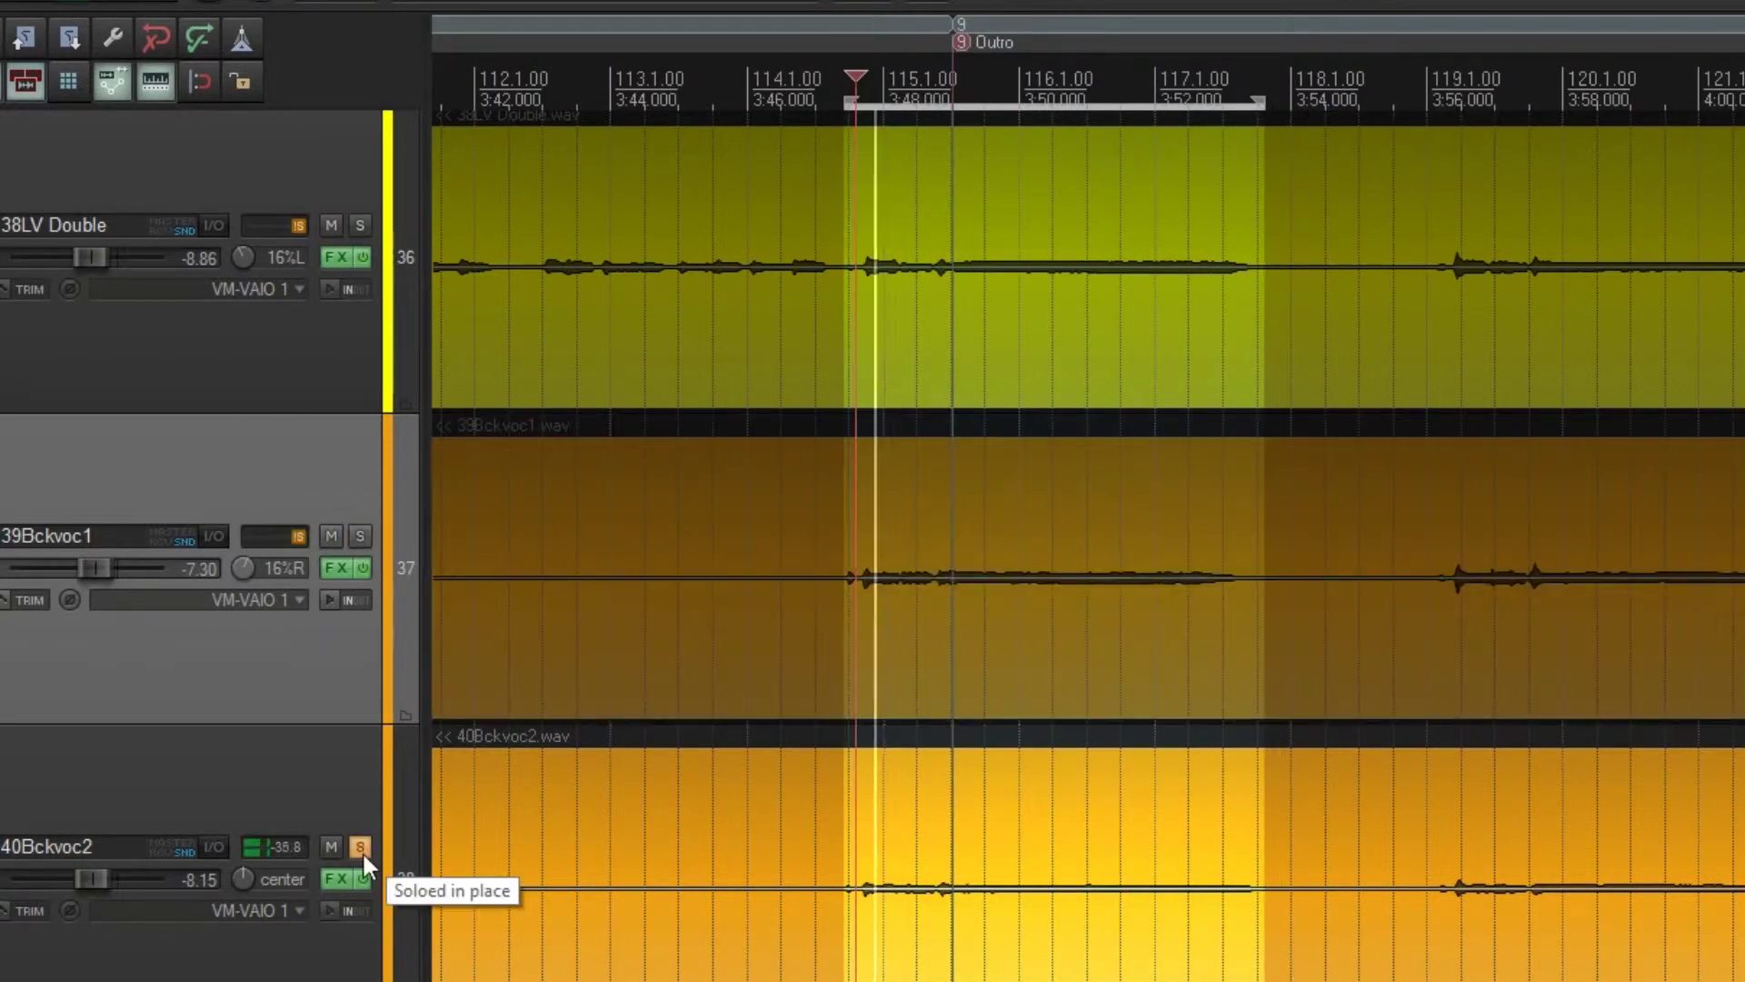
Load the hightimeby user preset into Bckvoc2's SSLChannel.
click(338, 878)
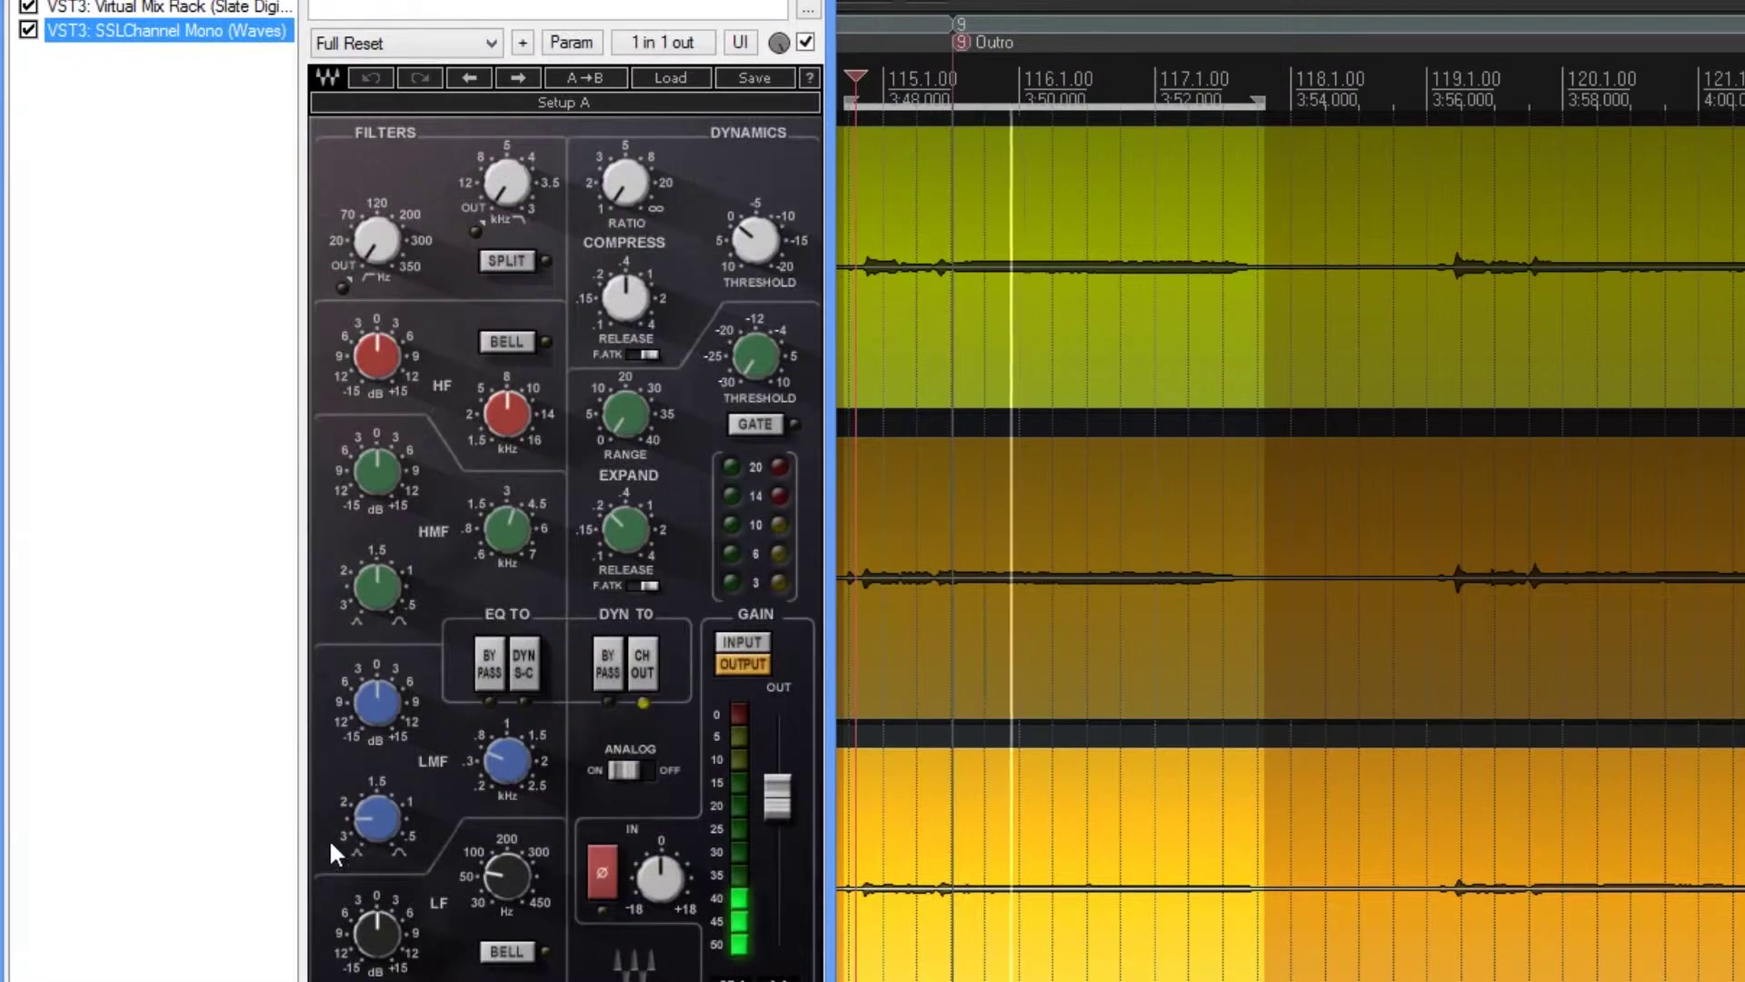
click(679, 76)
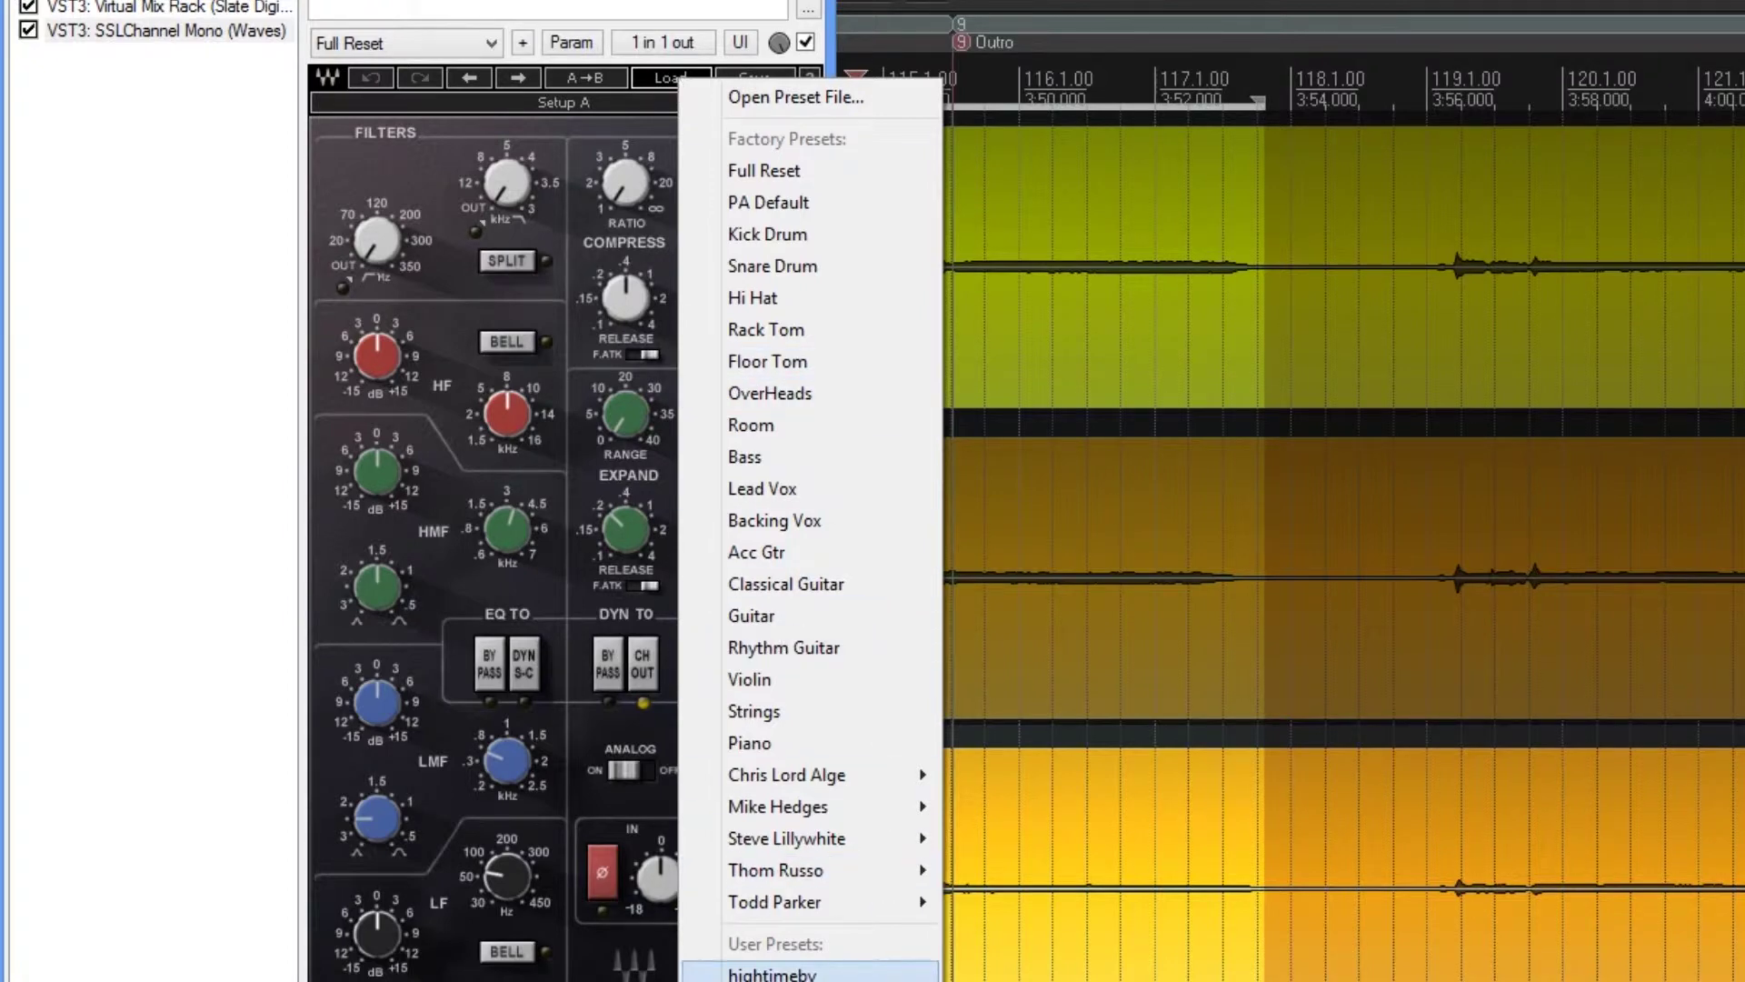
click(772, 972)
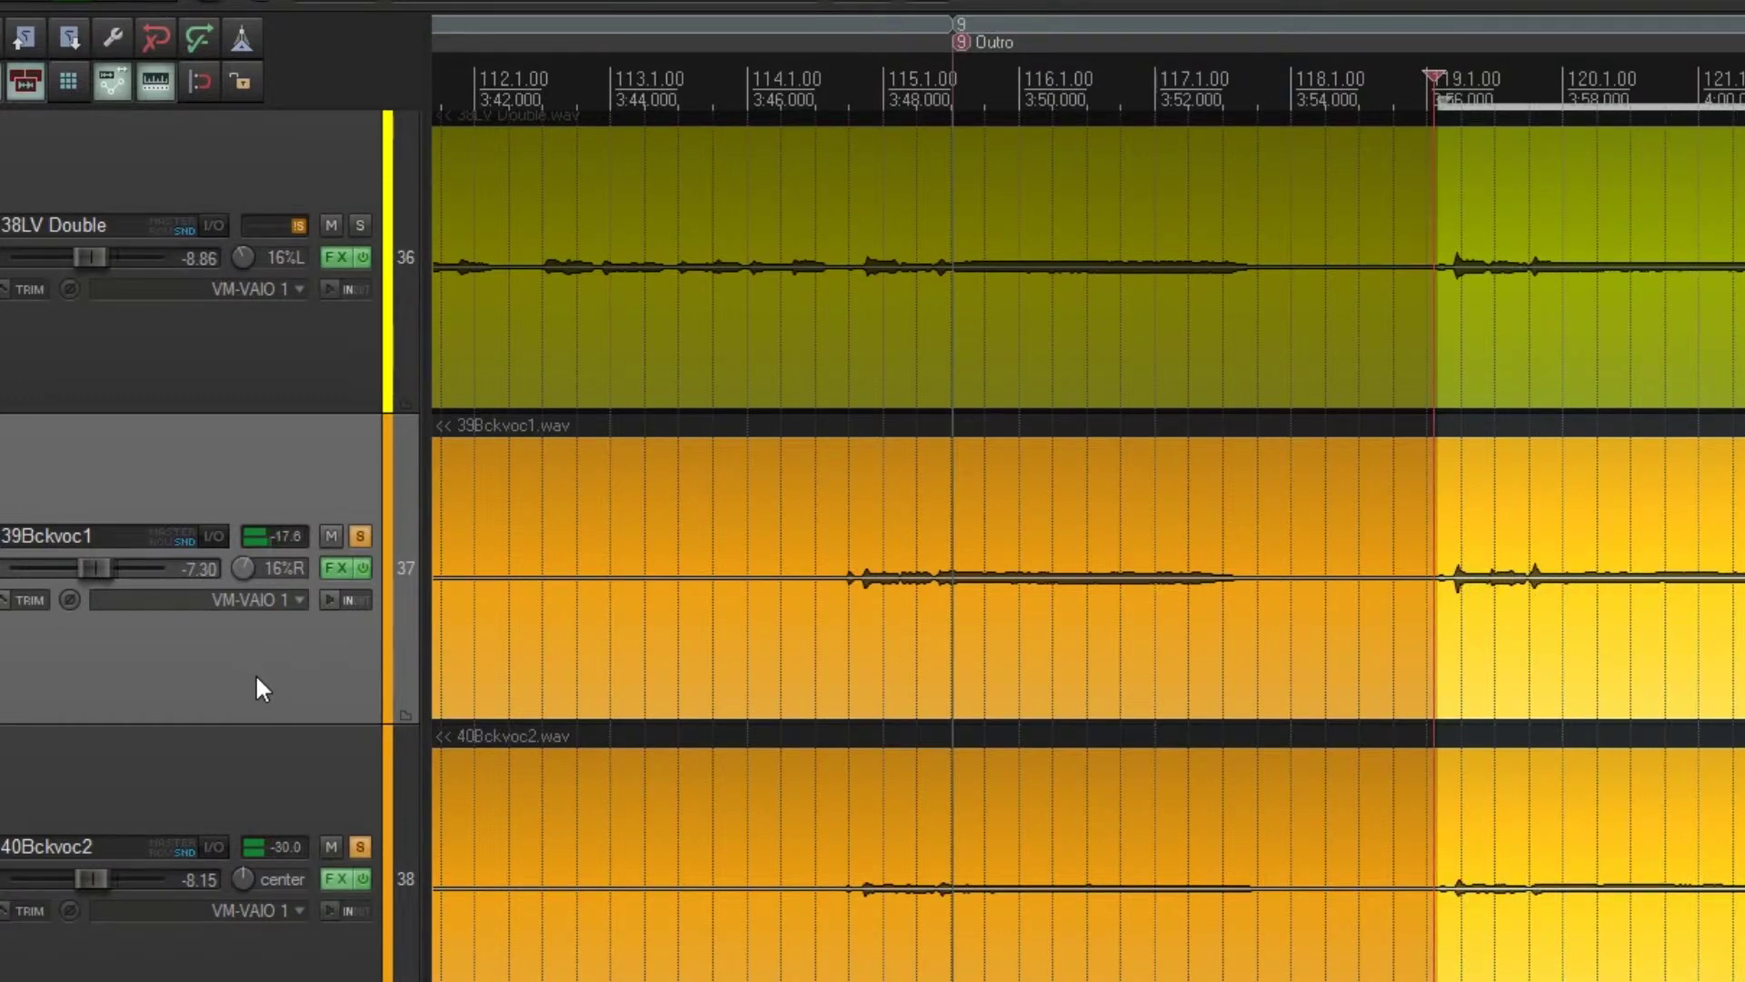
Solo LV Double together with Leadvoc and the backing vocals to hear their blend.
scroll(259, 688, up, 2)
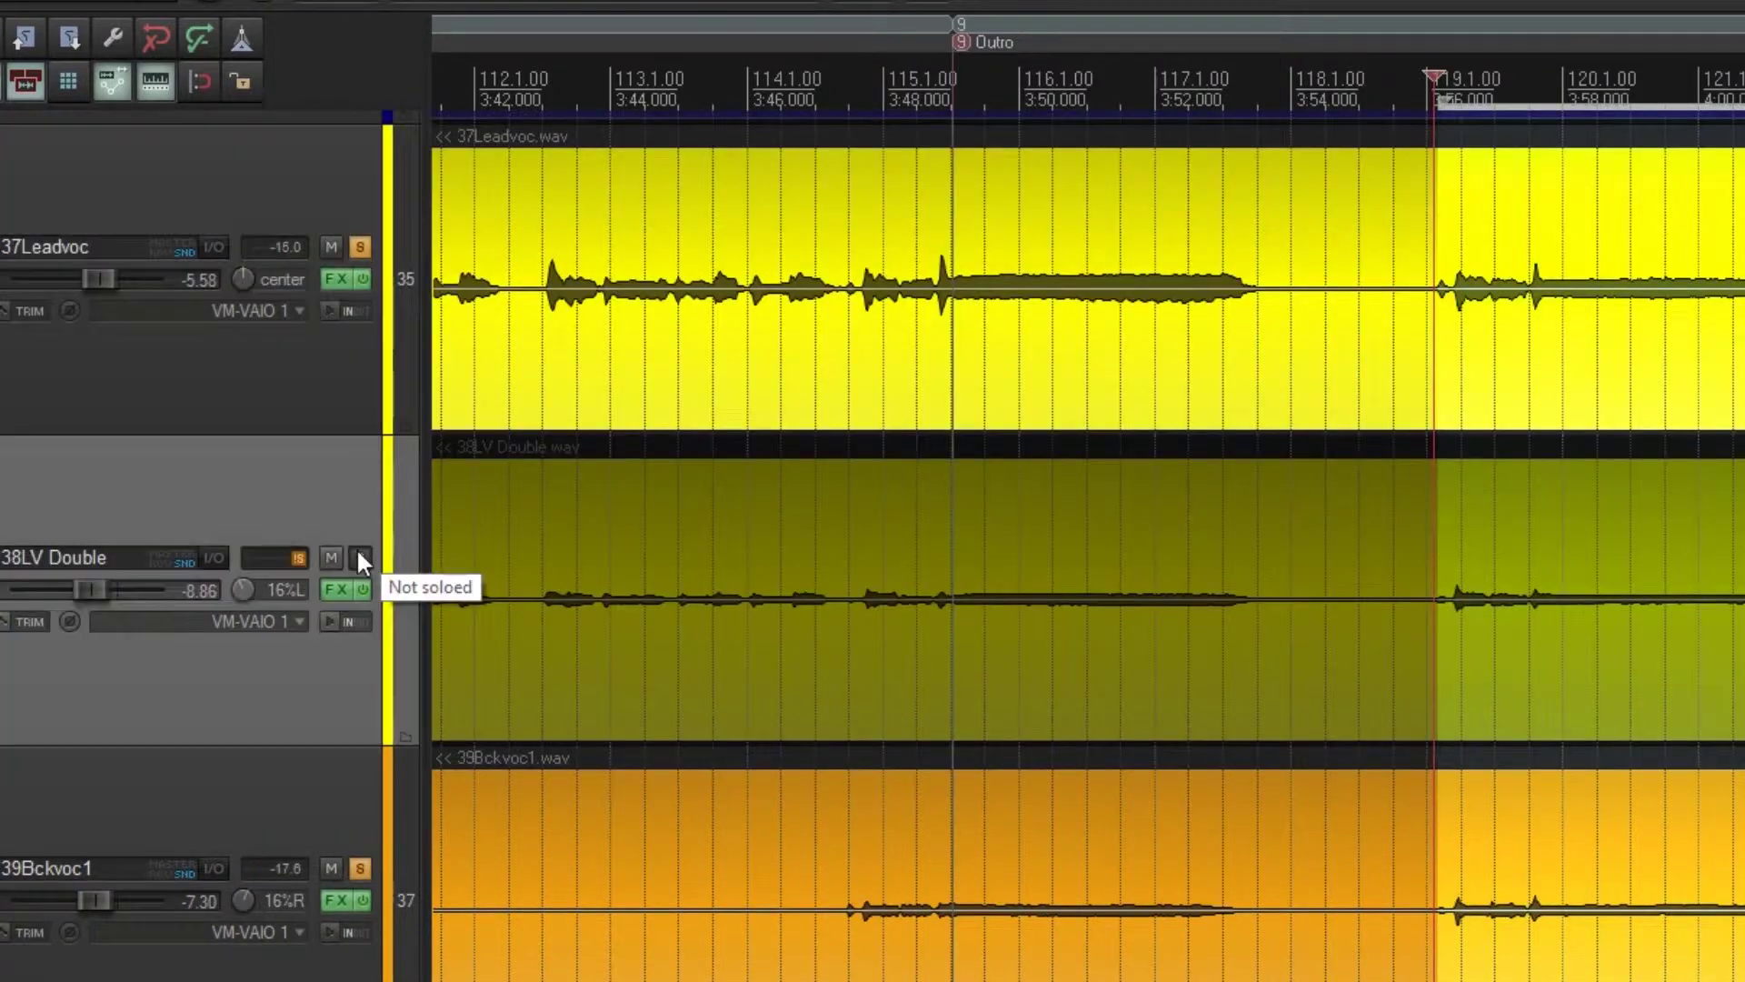
click(360, 557)
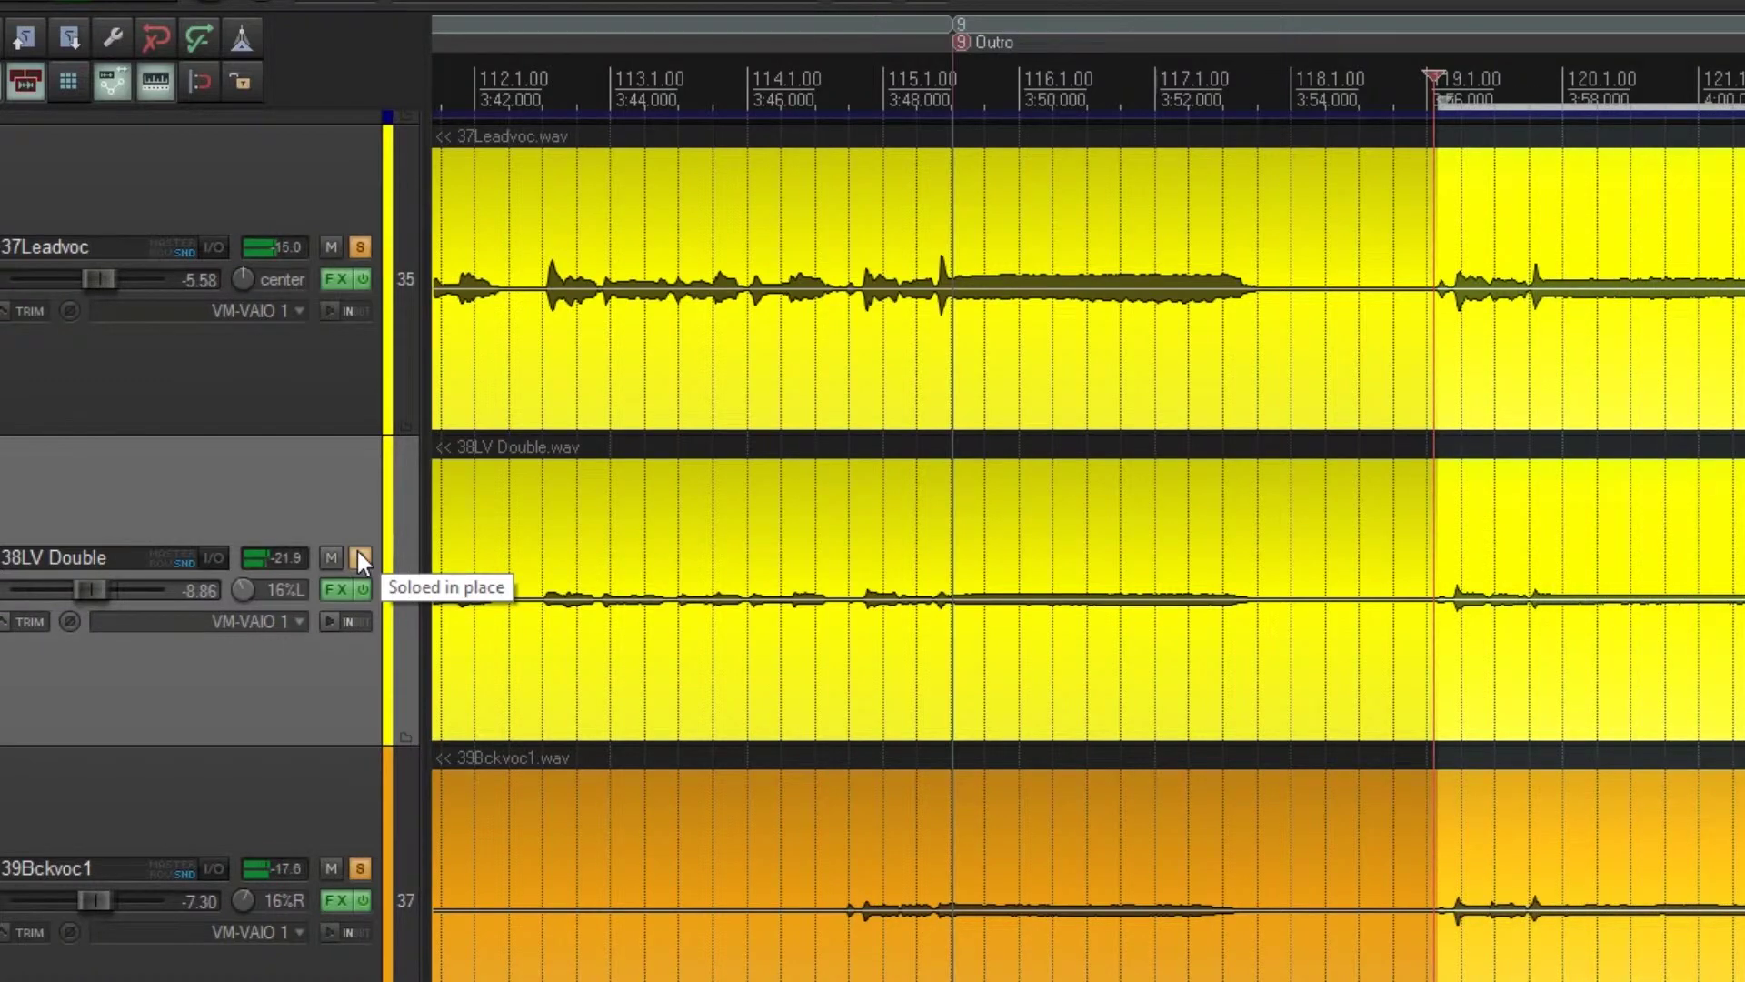
Open the stereo SSLChannel on the bus and route its EQ to the dynamics sidechain.
key(ctrl+m)
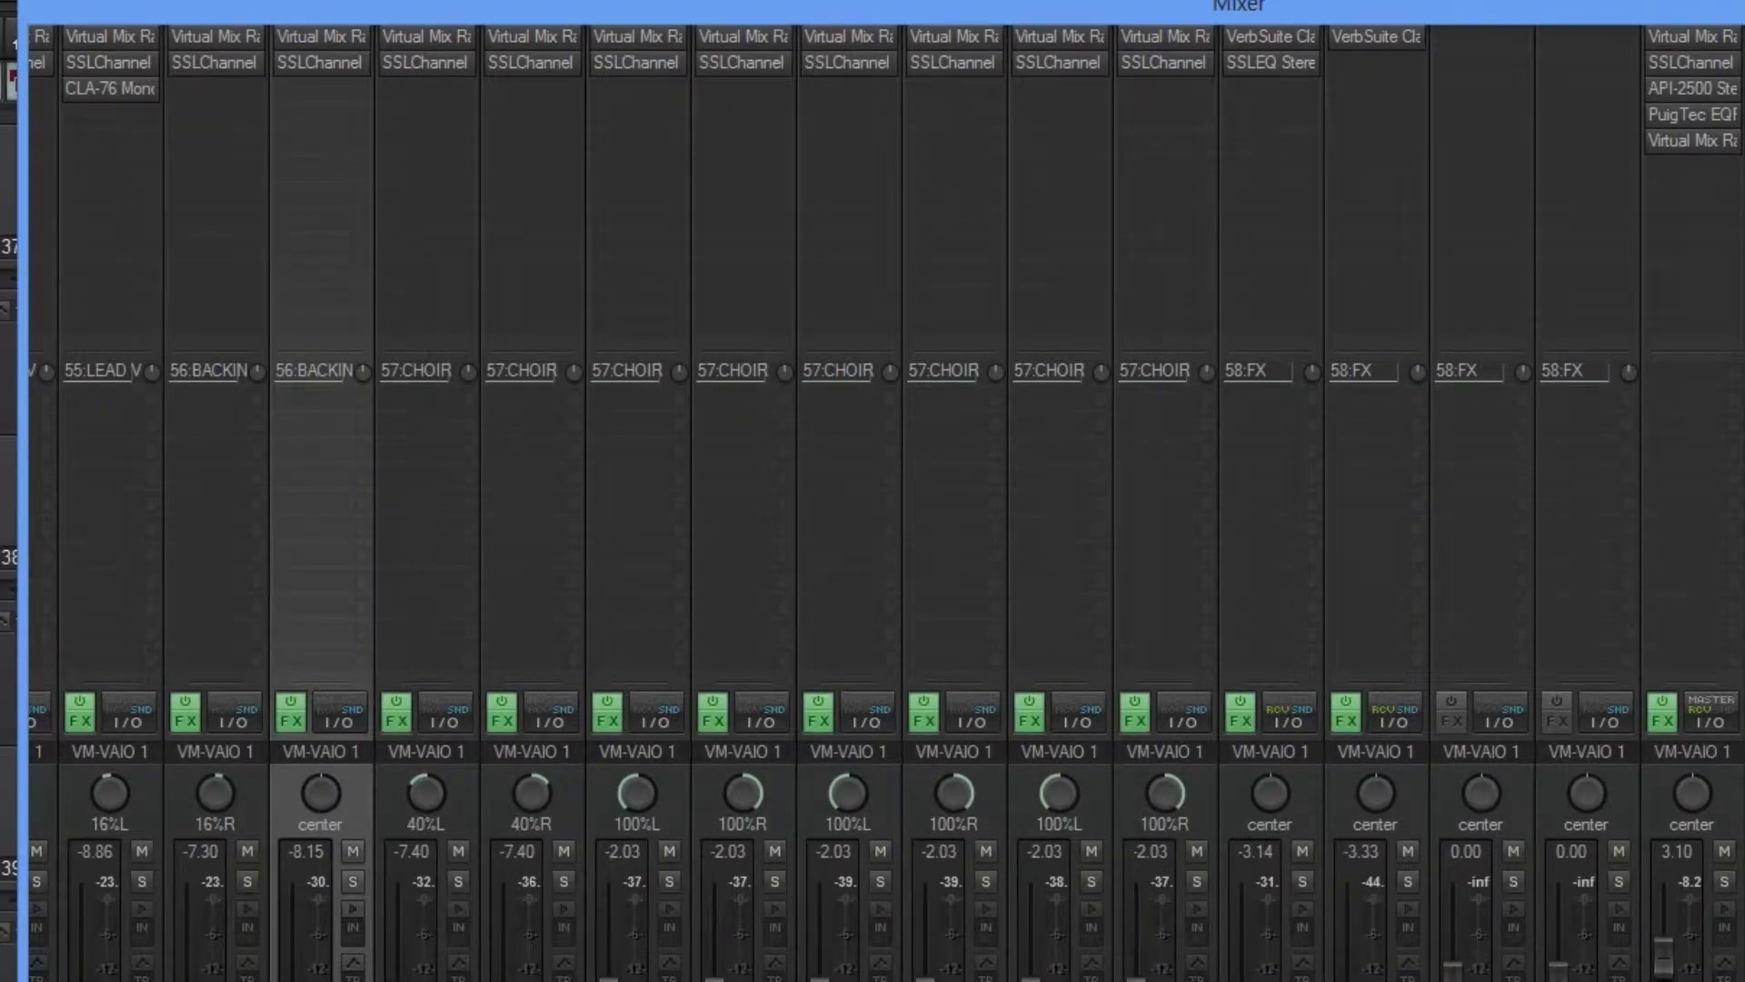
scroll(886, 503, left, 11)
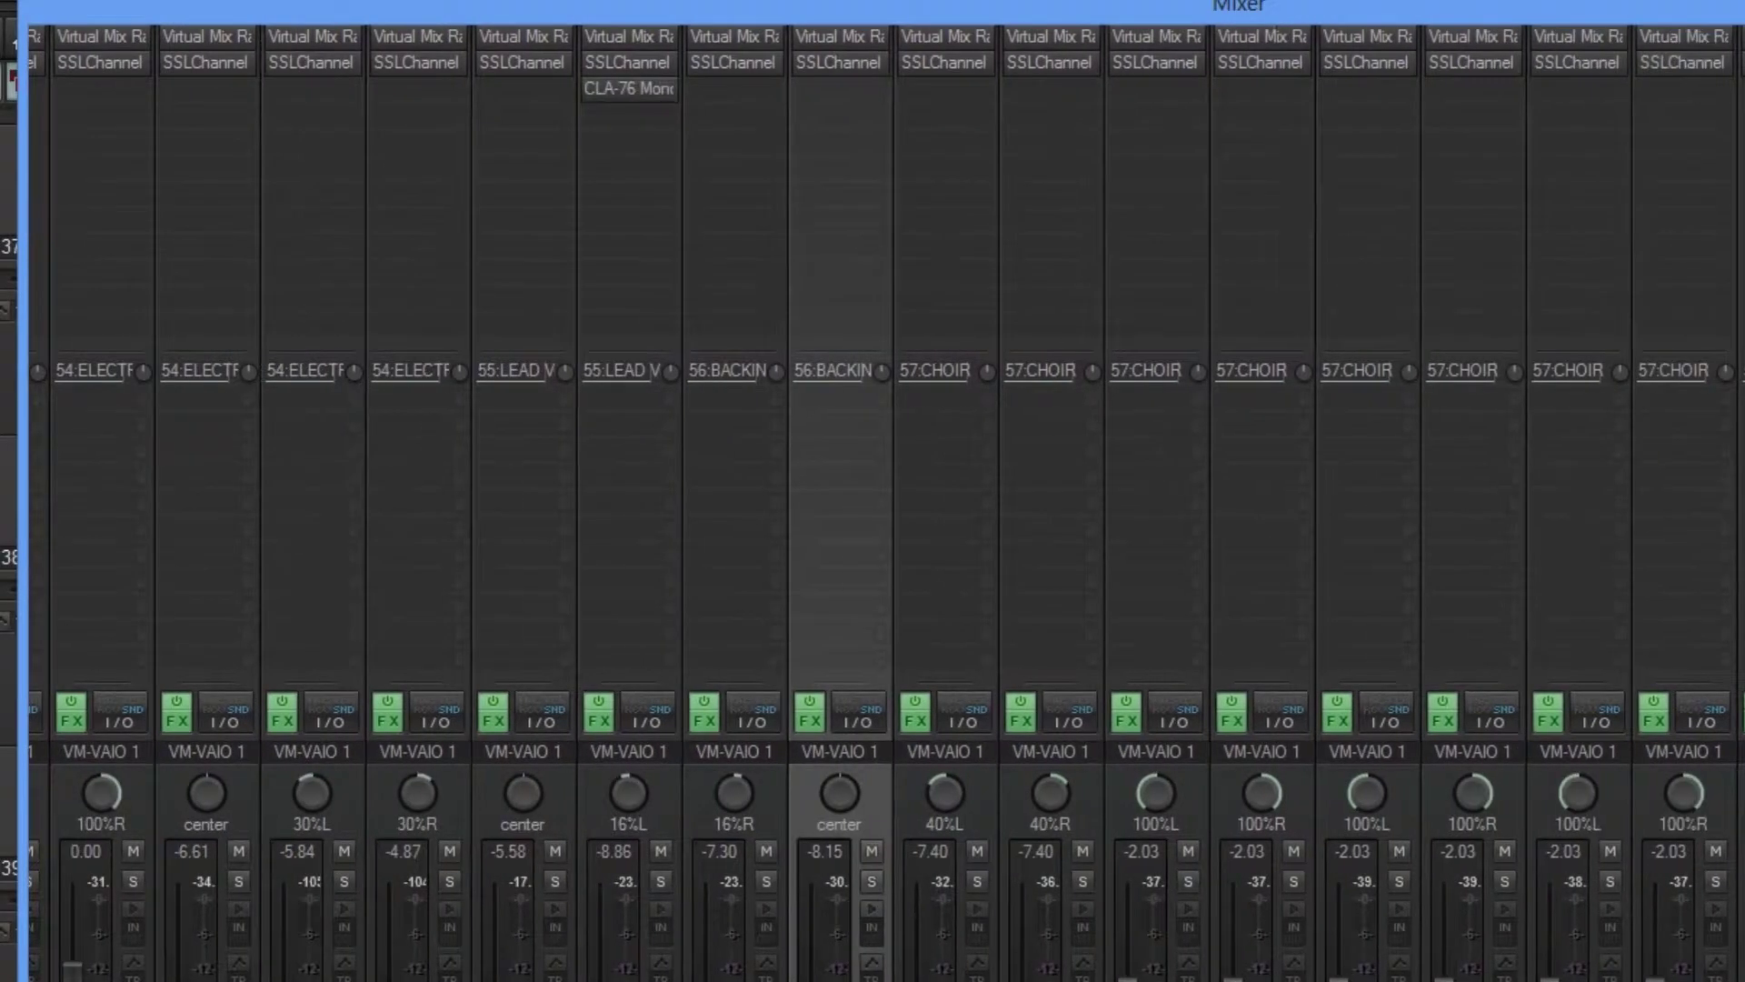
scroll(887, 503, right, 1)
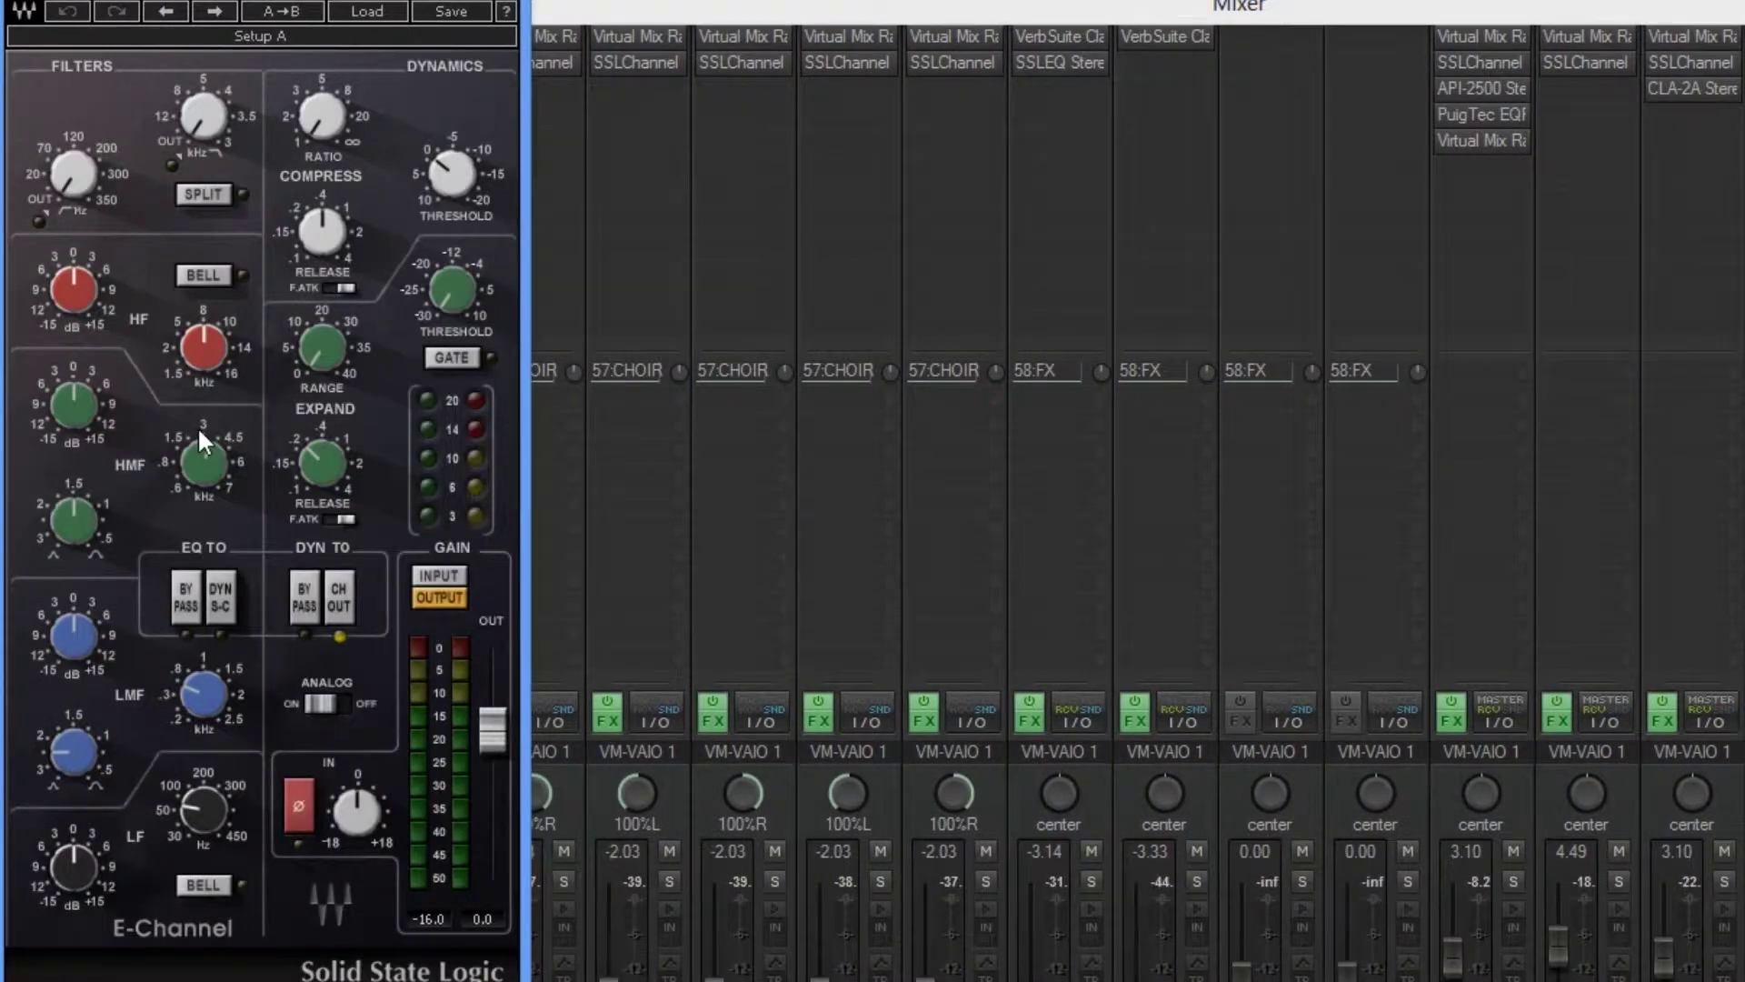
click(202, 278)
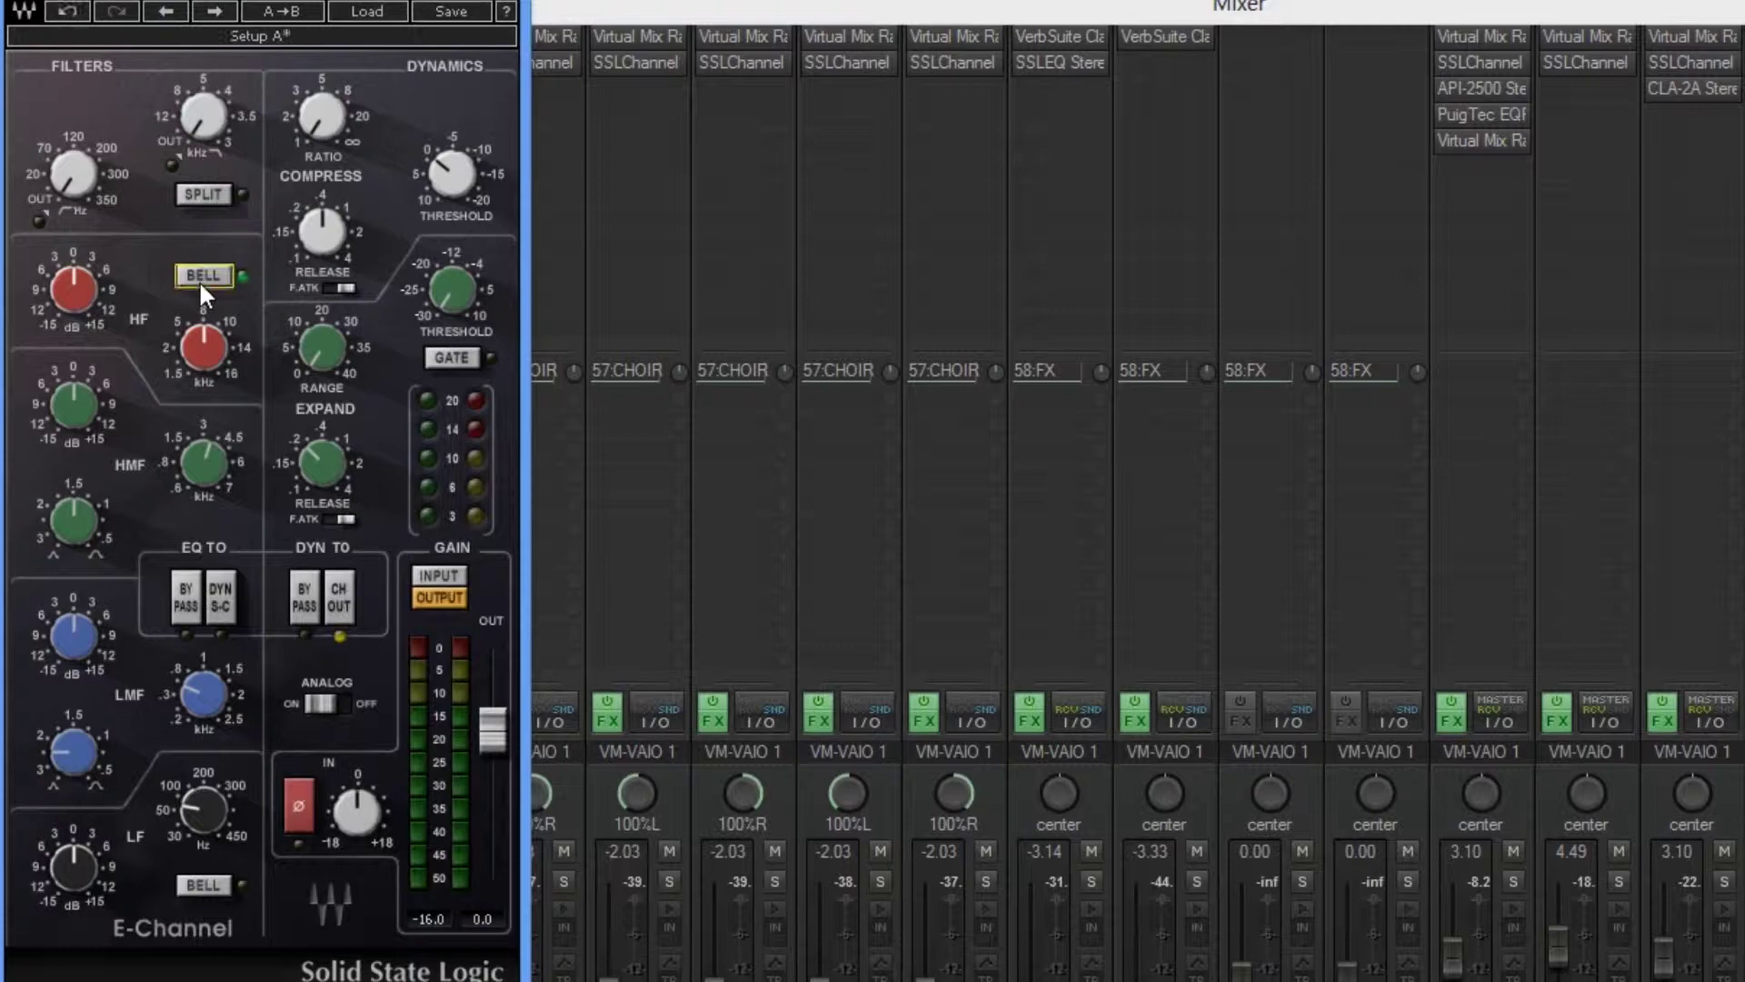
click(216, 603)
click(222, 605)
Boost the bus channel's HMF band by about 4.9 dB near 4.5 kHz and narrow its Q to nearly 3.
drag(204, 463, 204, 445)
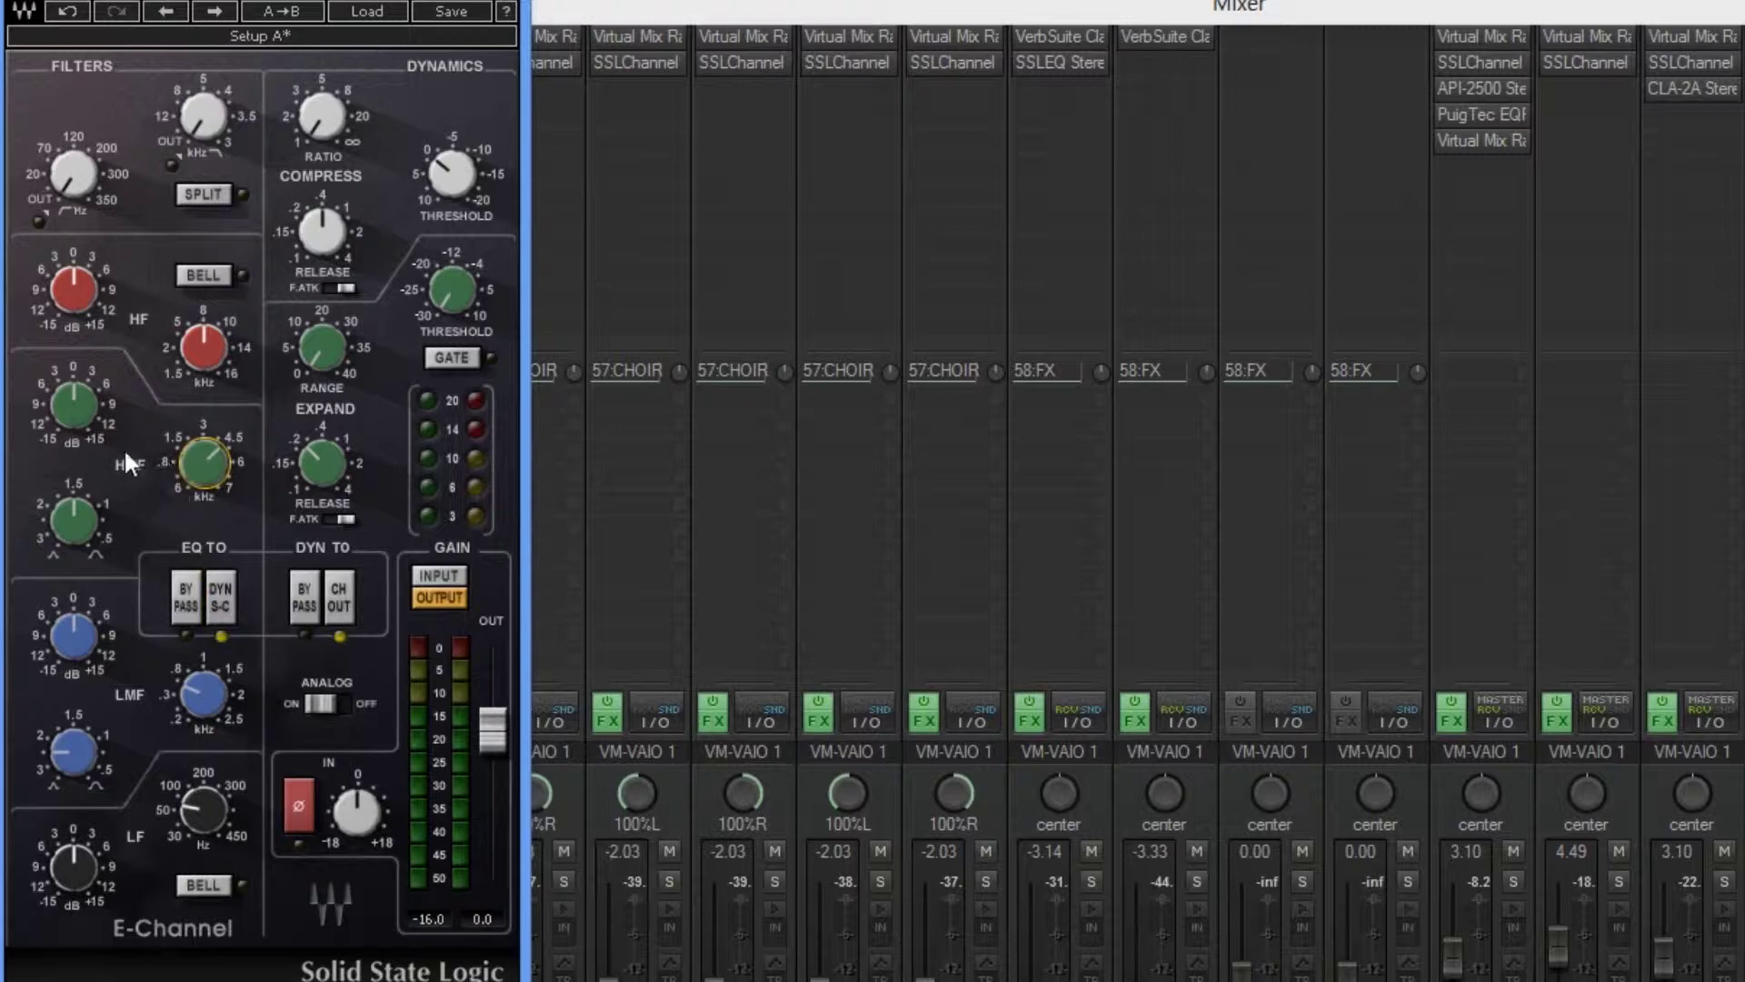
drag(89, 506, 84, 362)
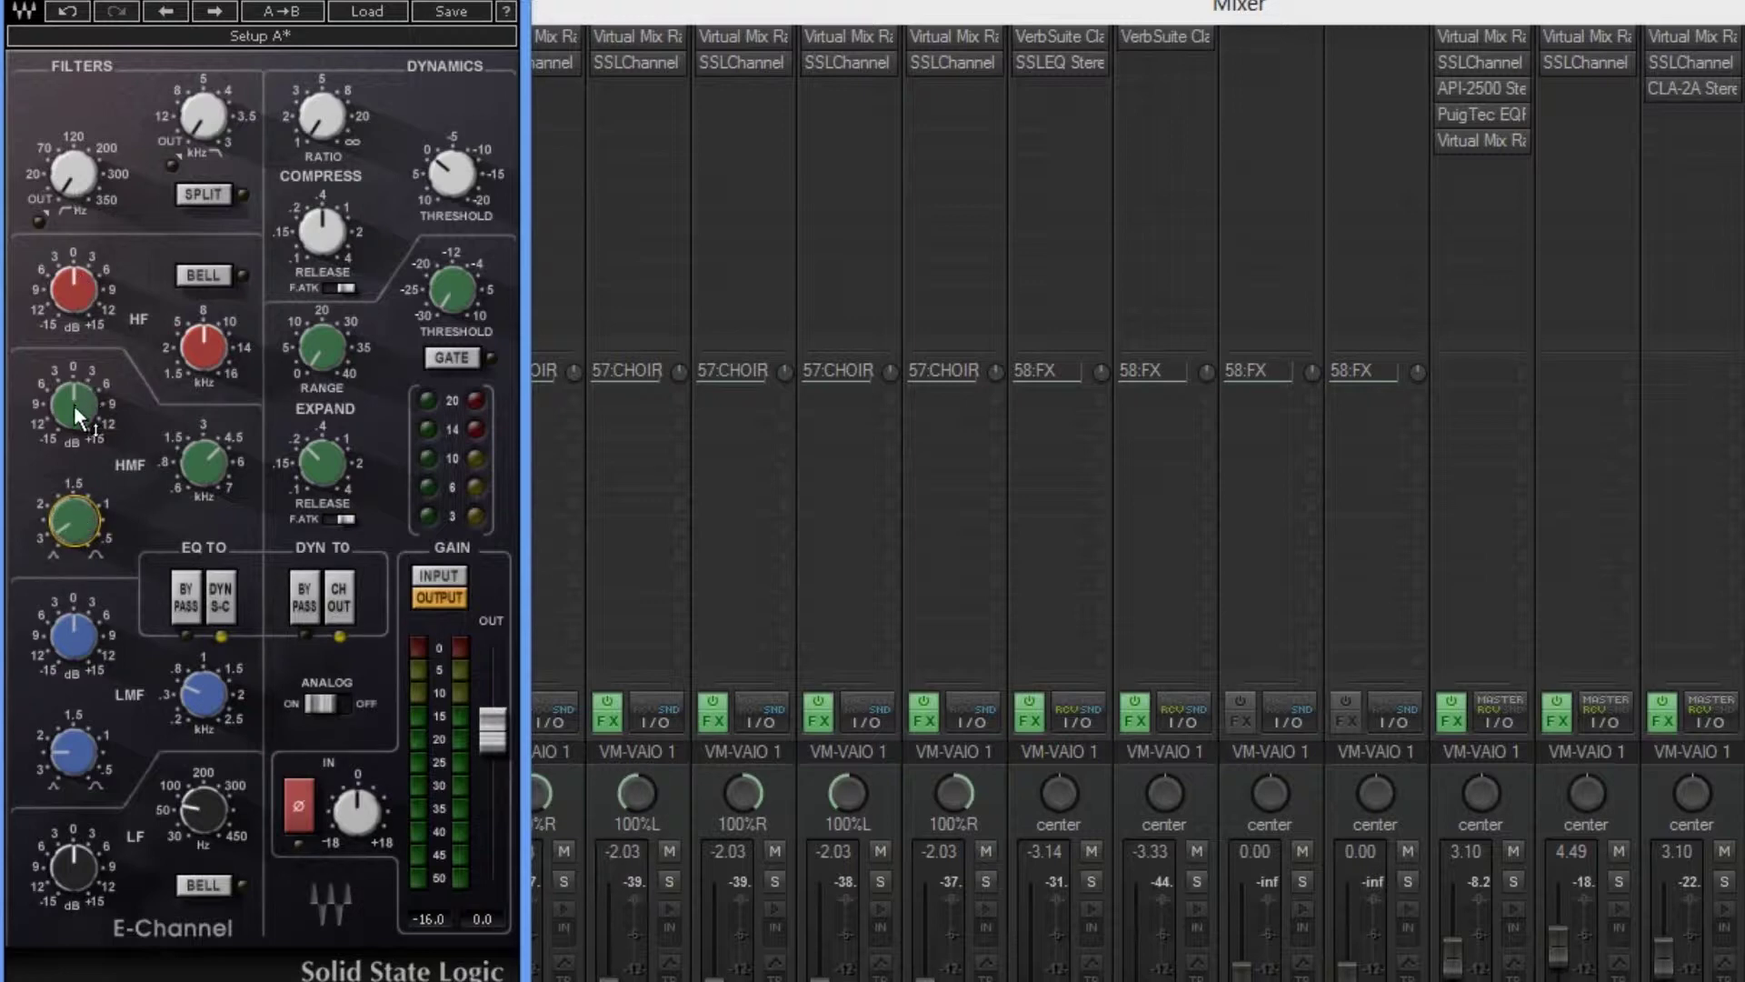
mouse_move(74, 405)
drag(72, 416, 72, 400)
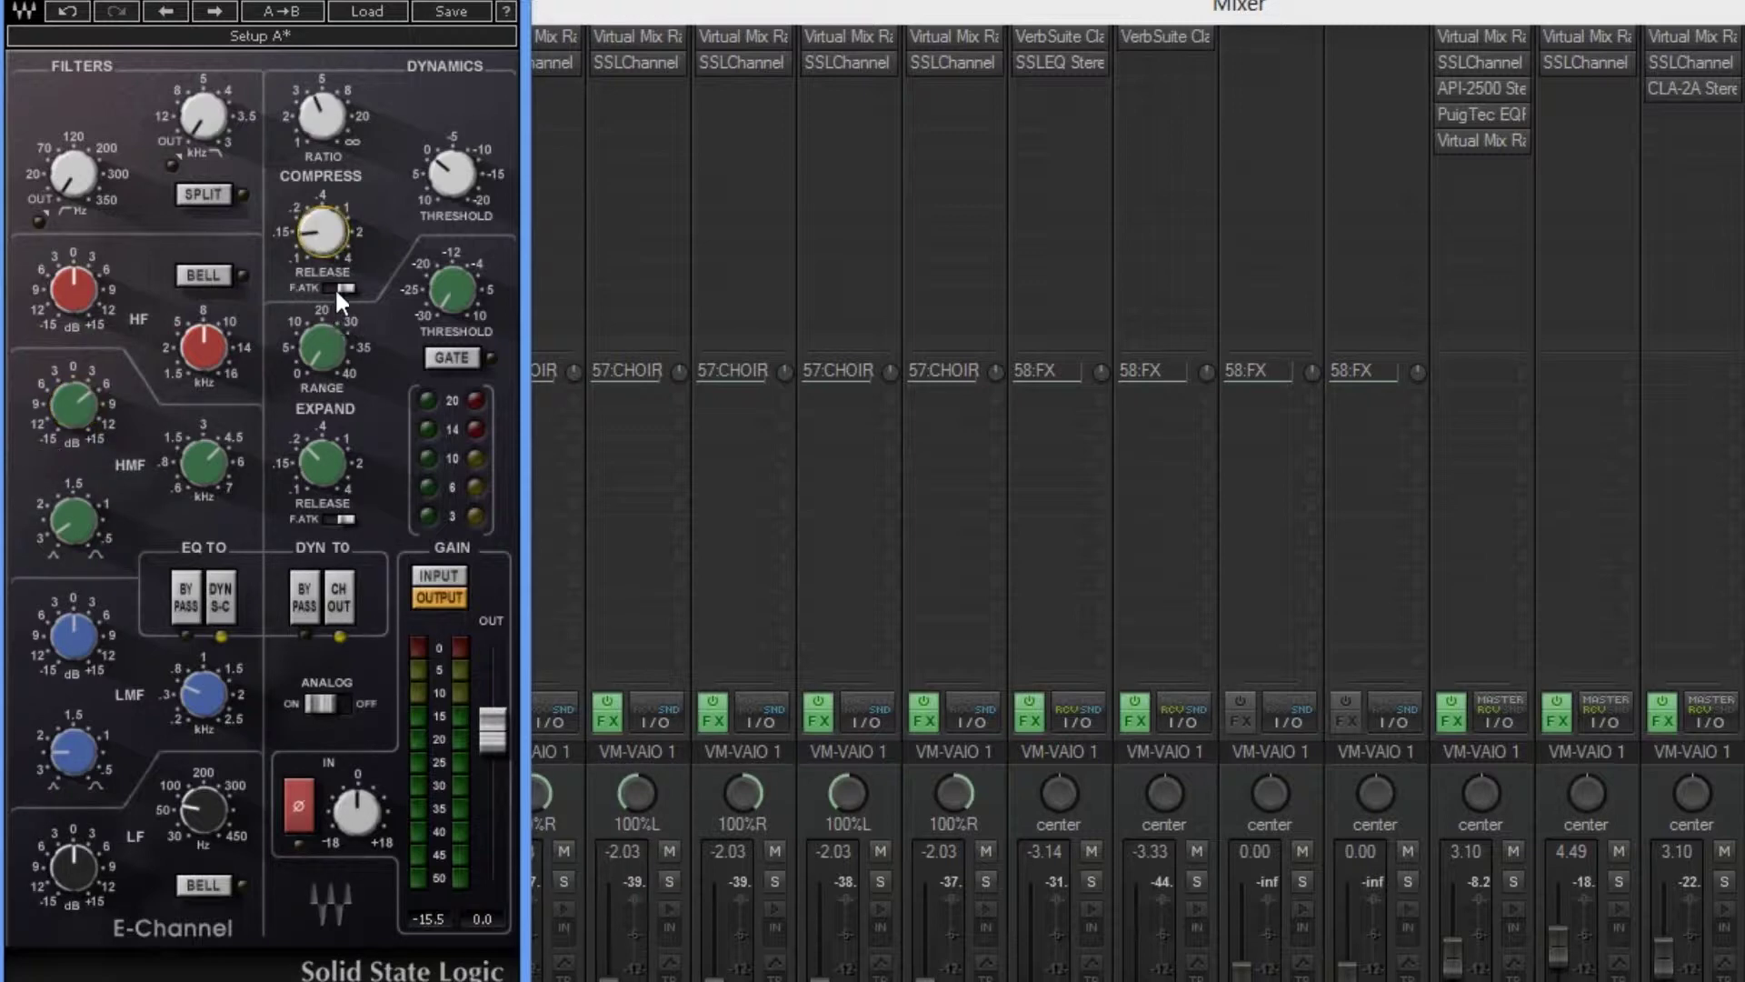
Enable fast attack on the bus SSLChannel's compressor and raise its input gain, compensating with the output at -8.0 dB.
click(335, 287)
mouse_move(347, 825)
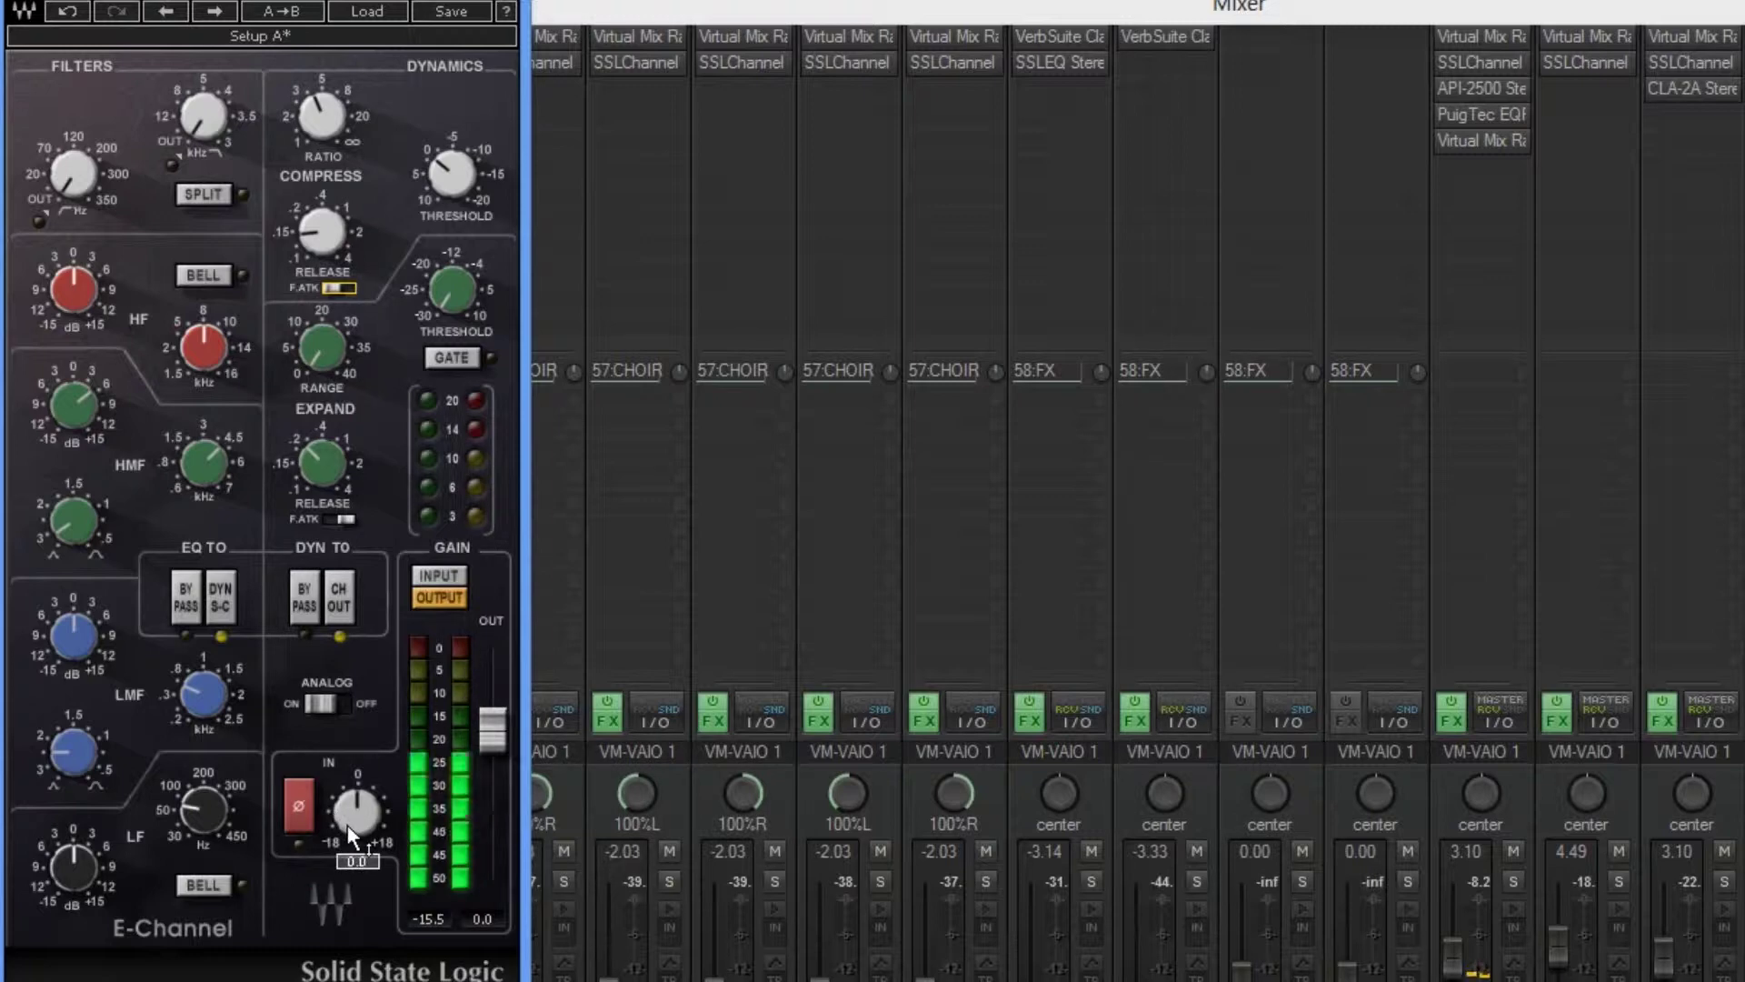
drag(347, 826, 379, 829)
drag(491, 727, 492, 780)
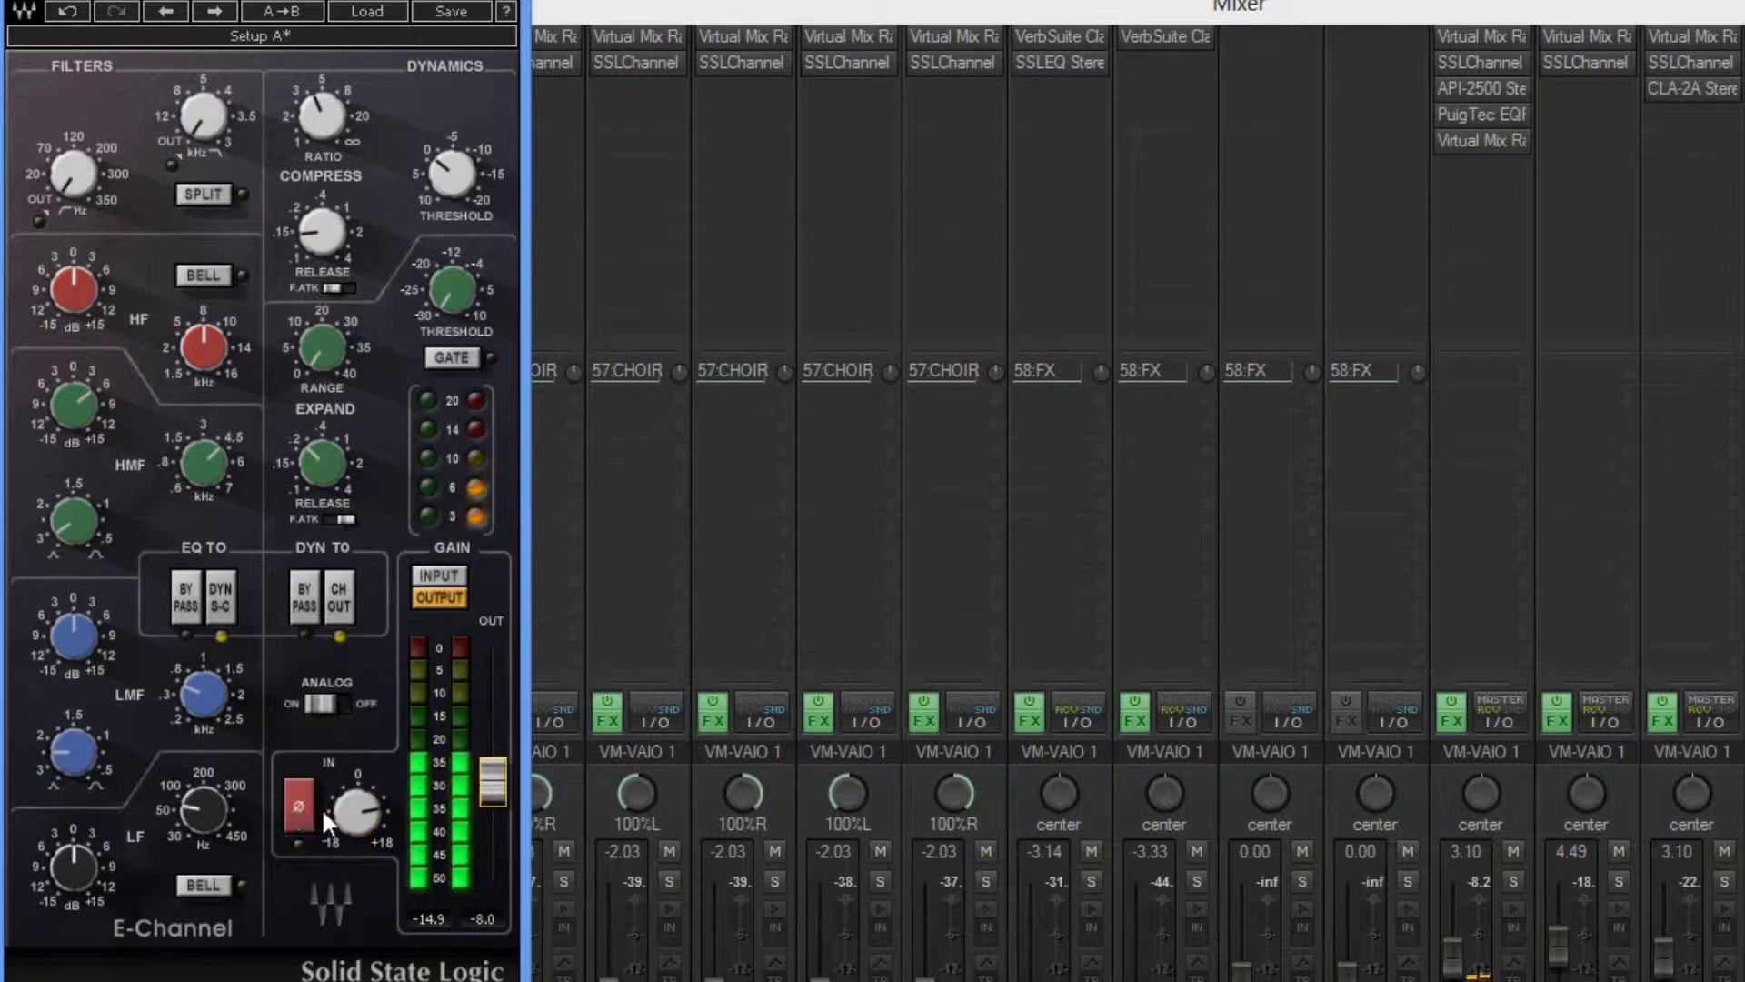
drag(347, 820, 339, 823)
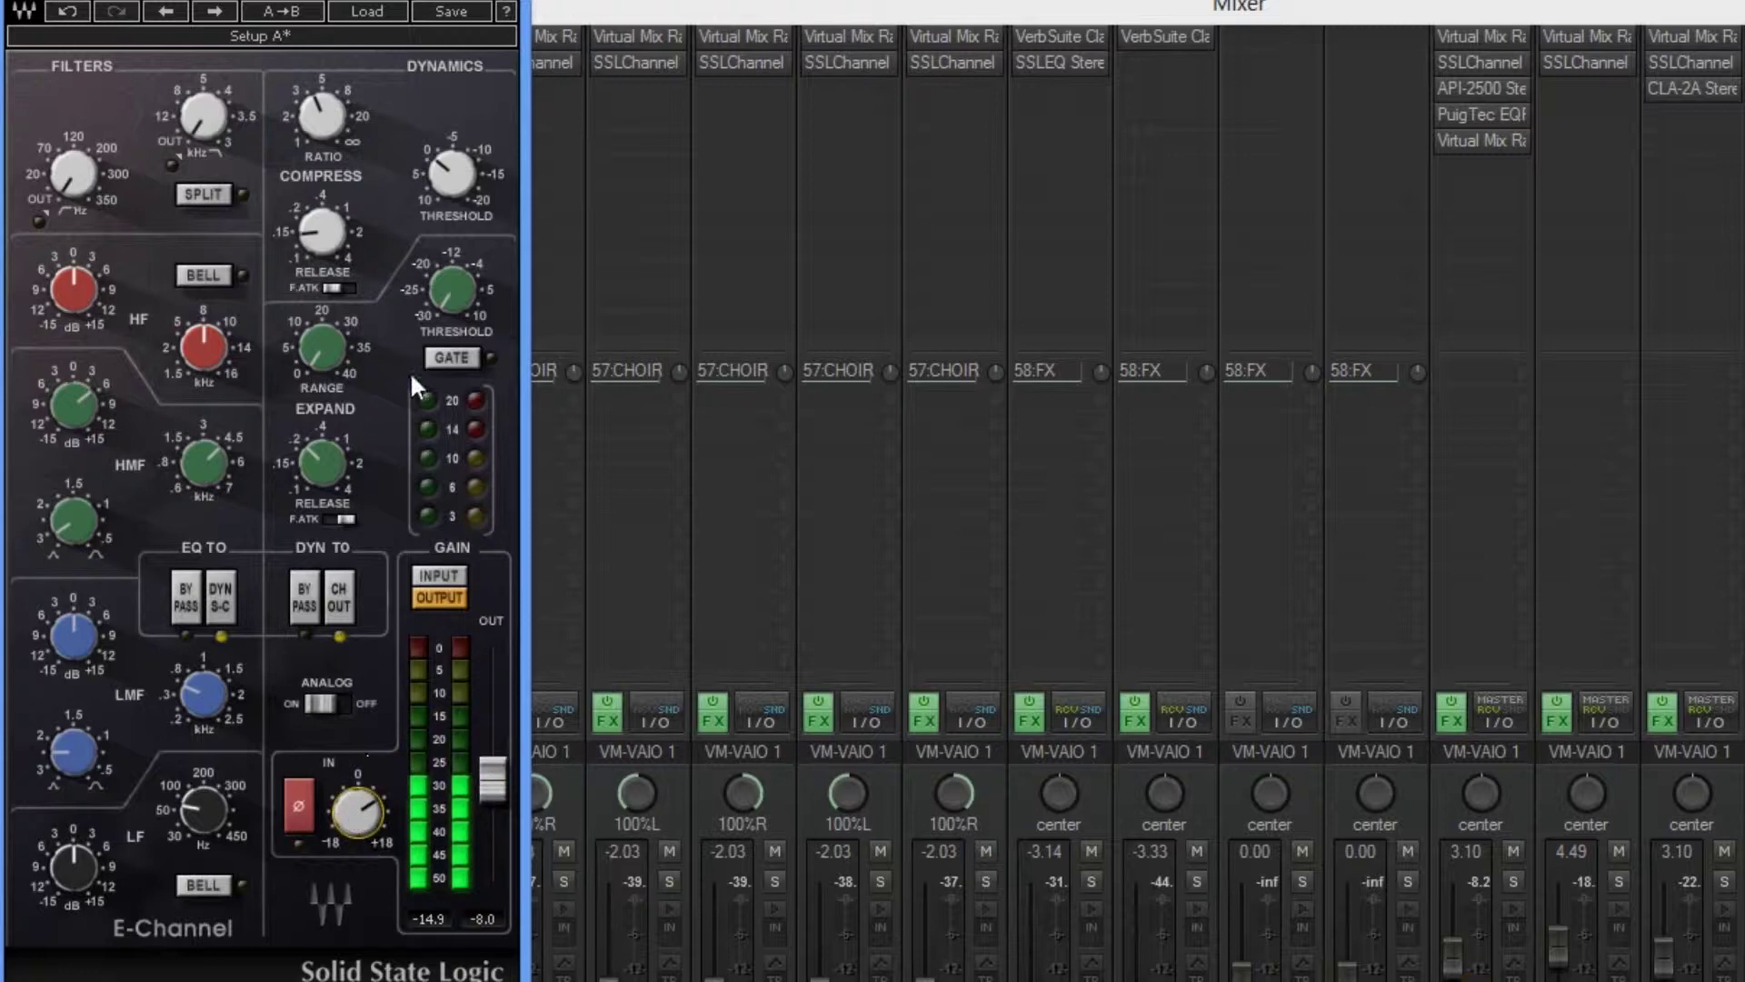
mouse_move(465, 178)
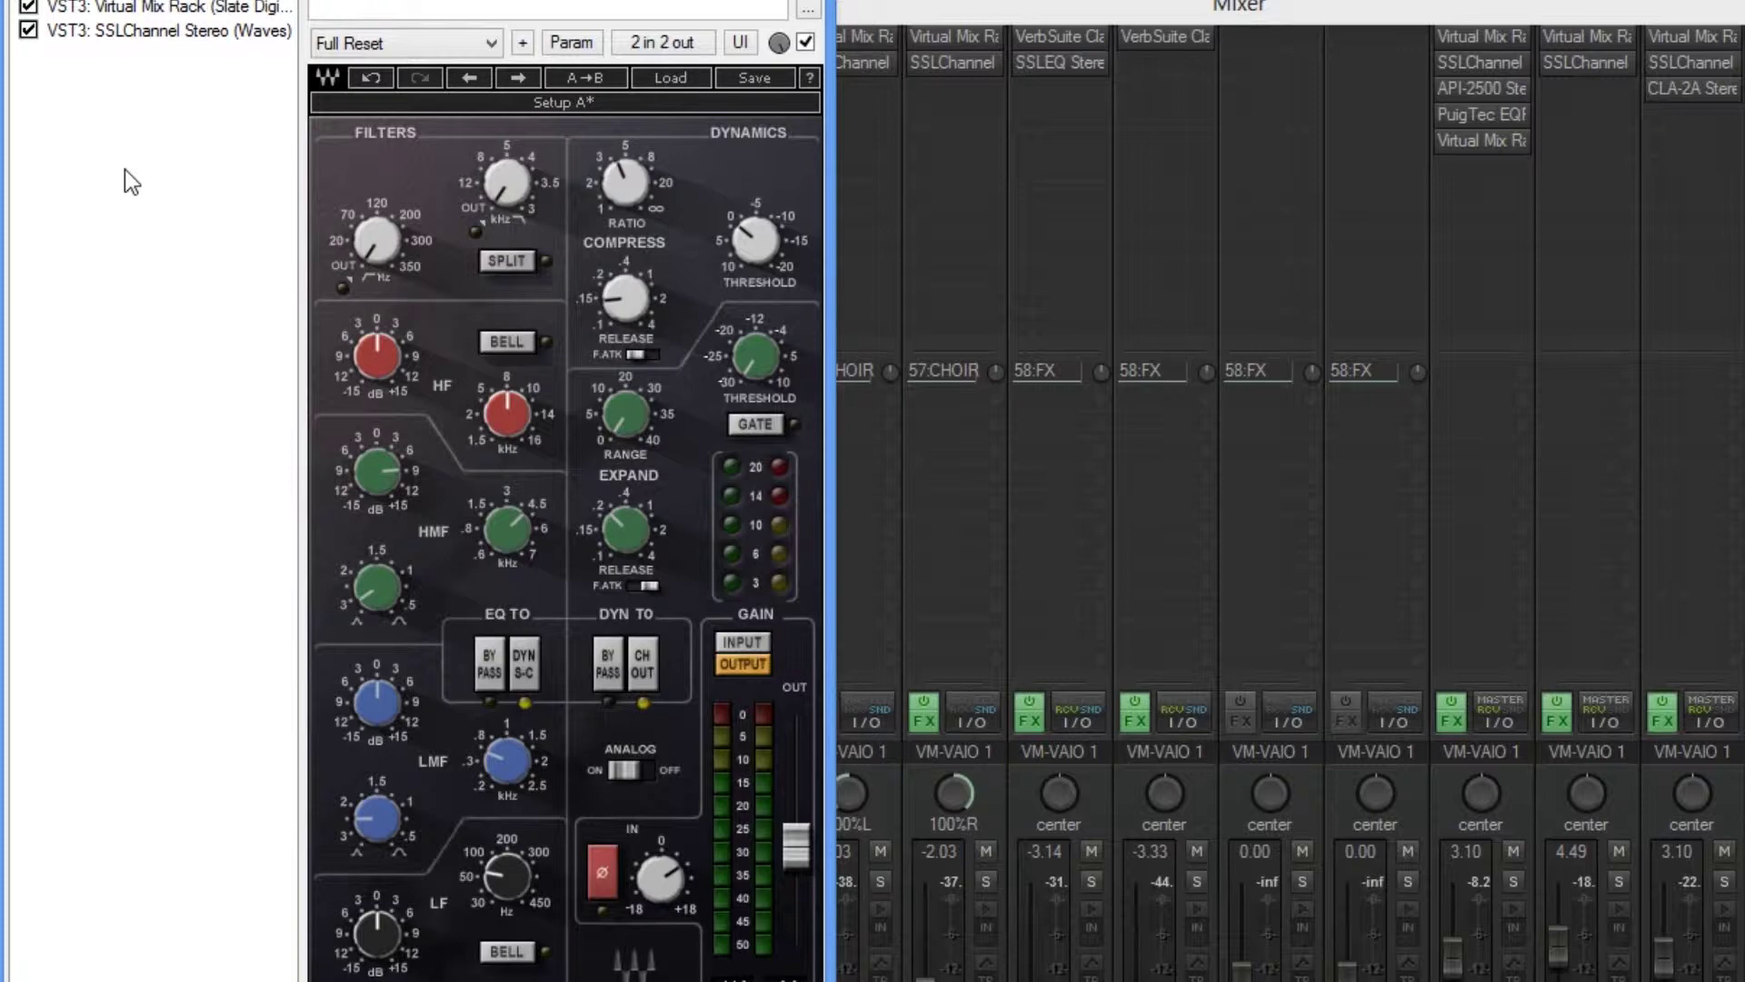
Add CLA-76 Stereo to the LEAD VOCALS bus, raise its input to about -26, and lower its output to match the bypassed level.
double_click(124, 169)
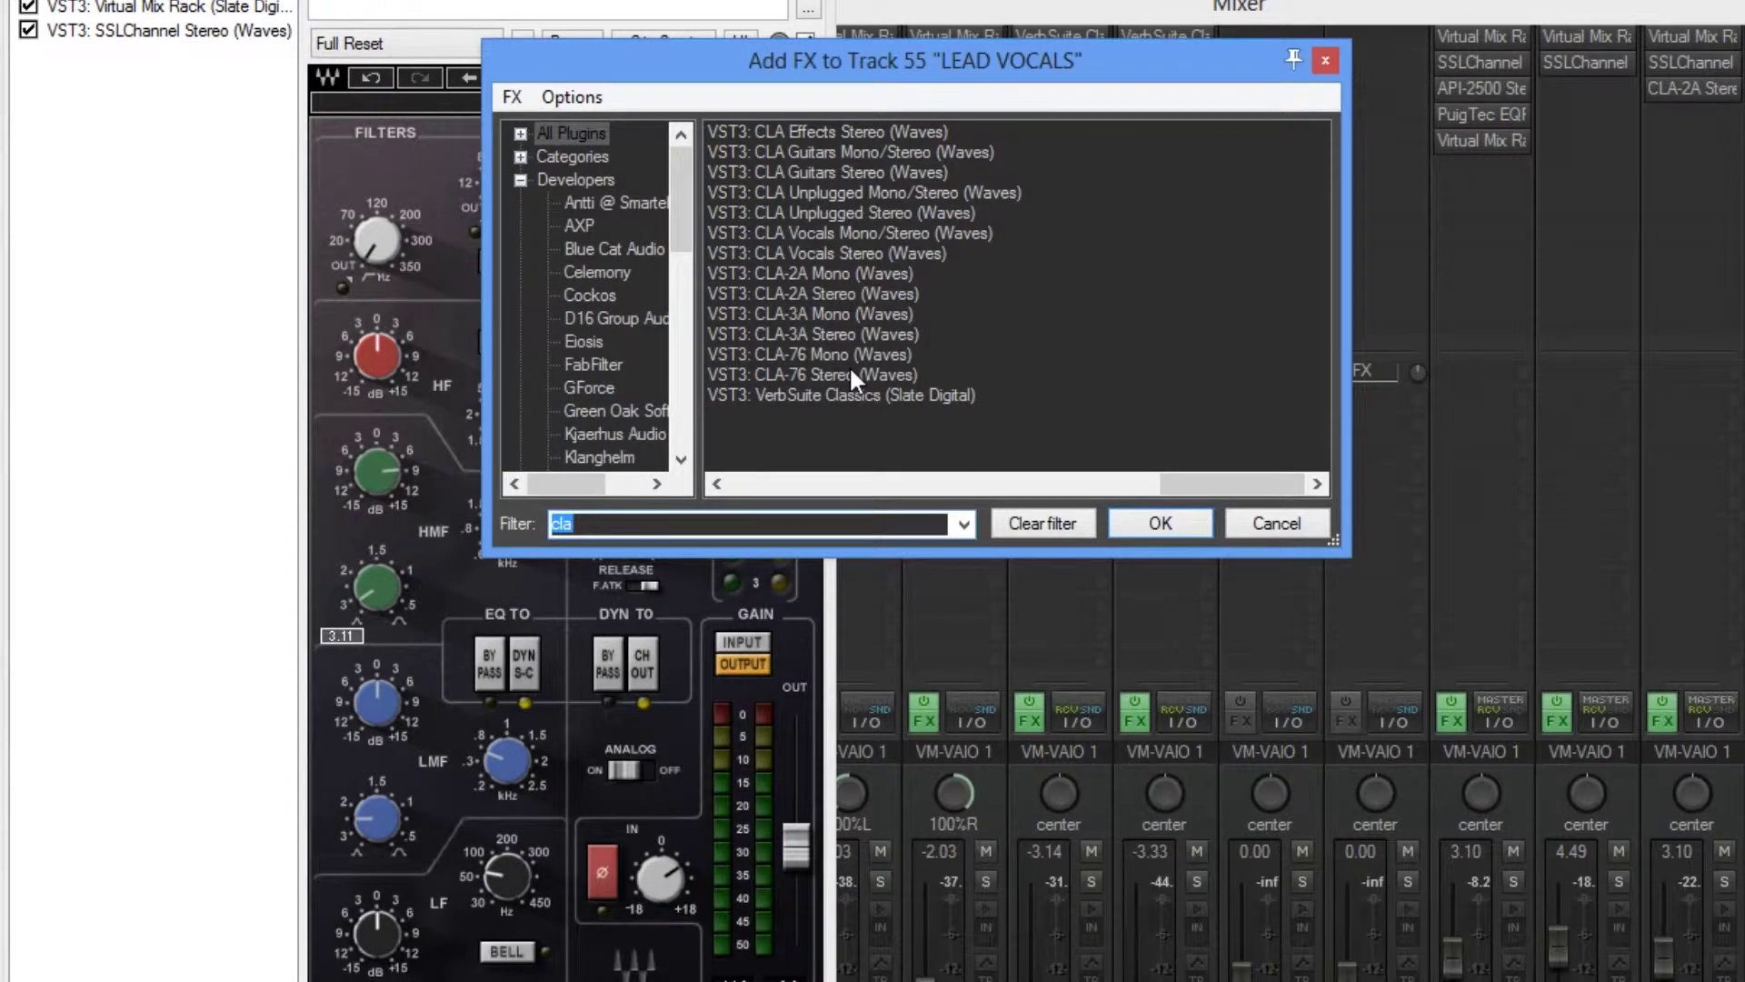
double_click(851, 371)
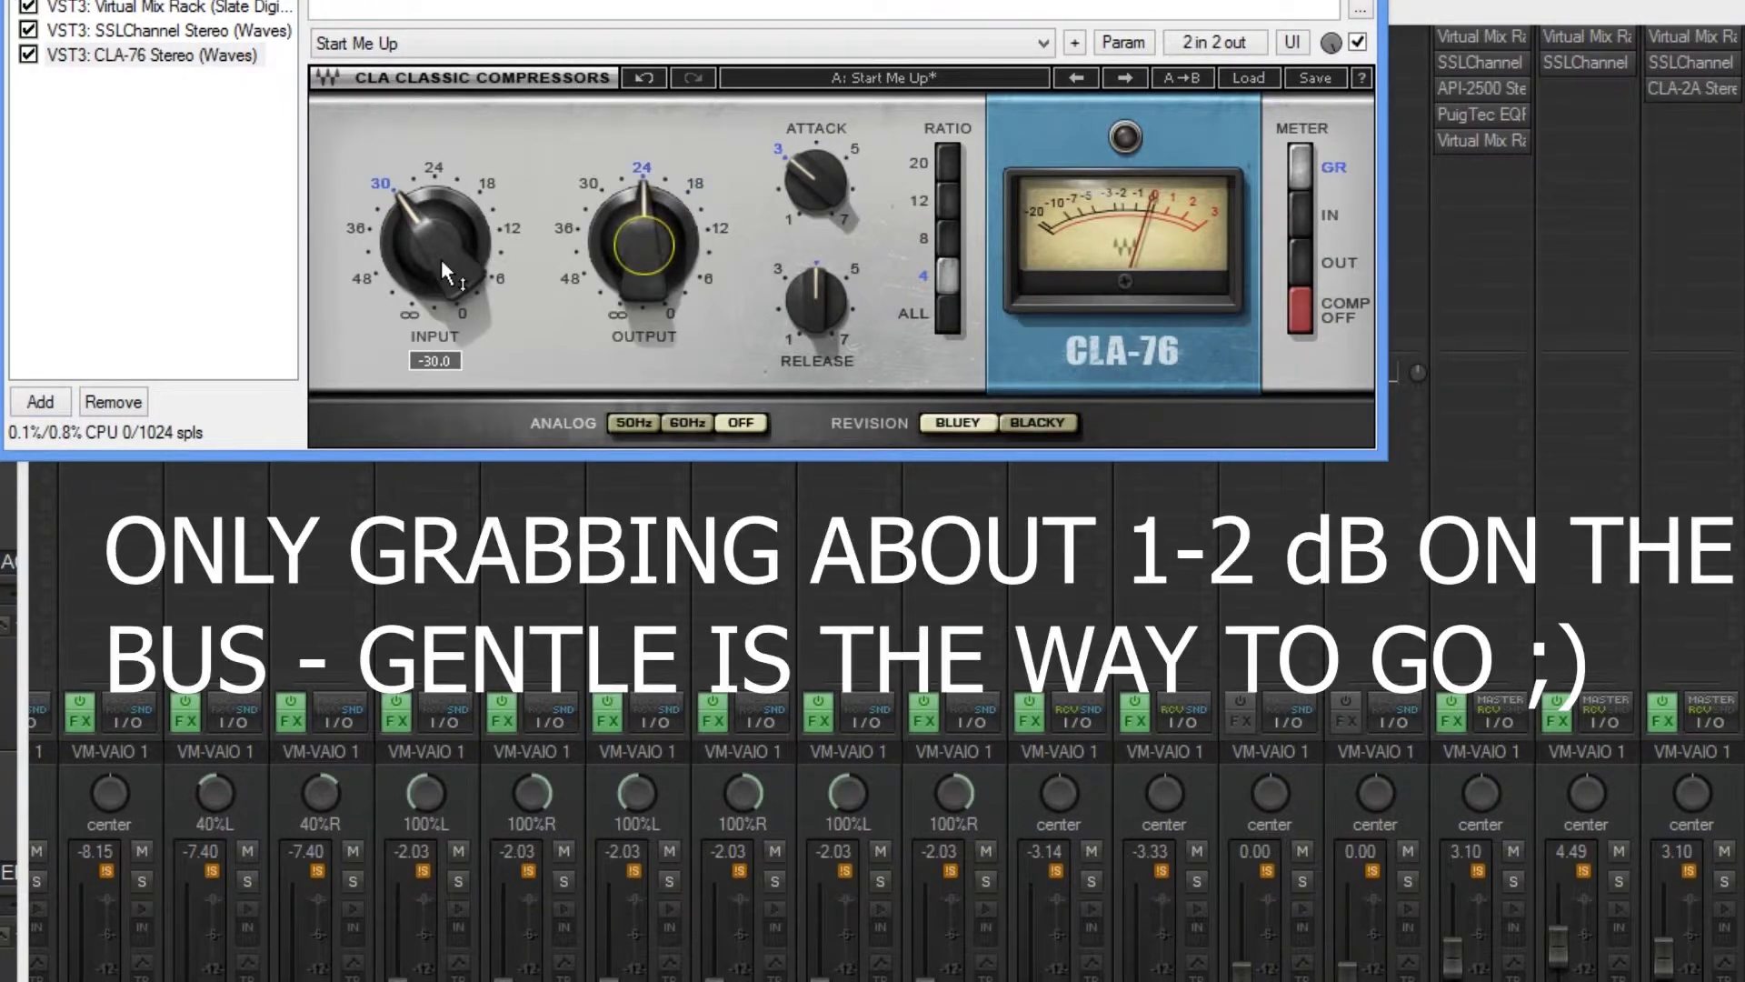
mouse_move(440, 259)
mouse_down()
mouse_move(440, 218)
mouse_move(437, 247)
mouse_up()
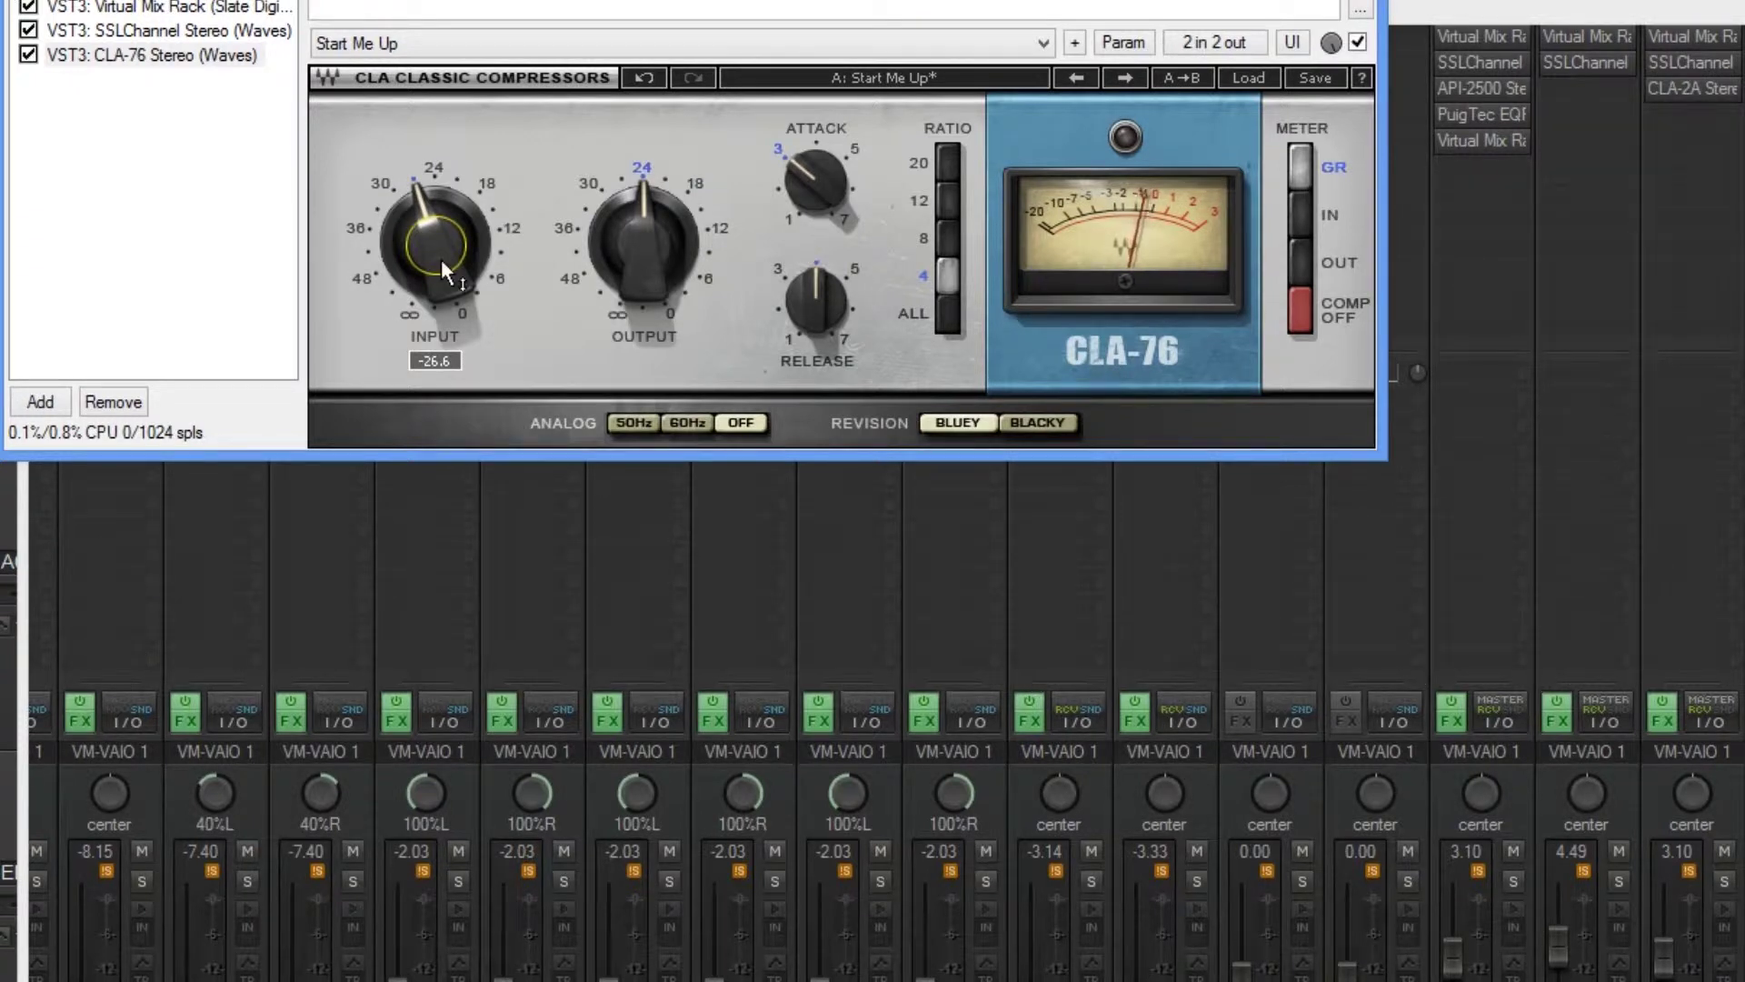
drag(634, 257, 635, 273)
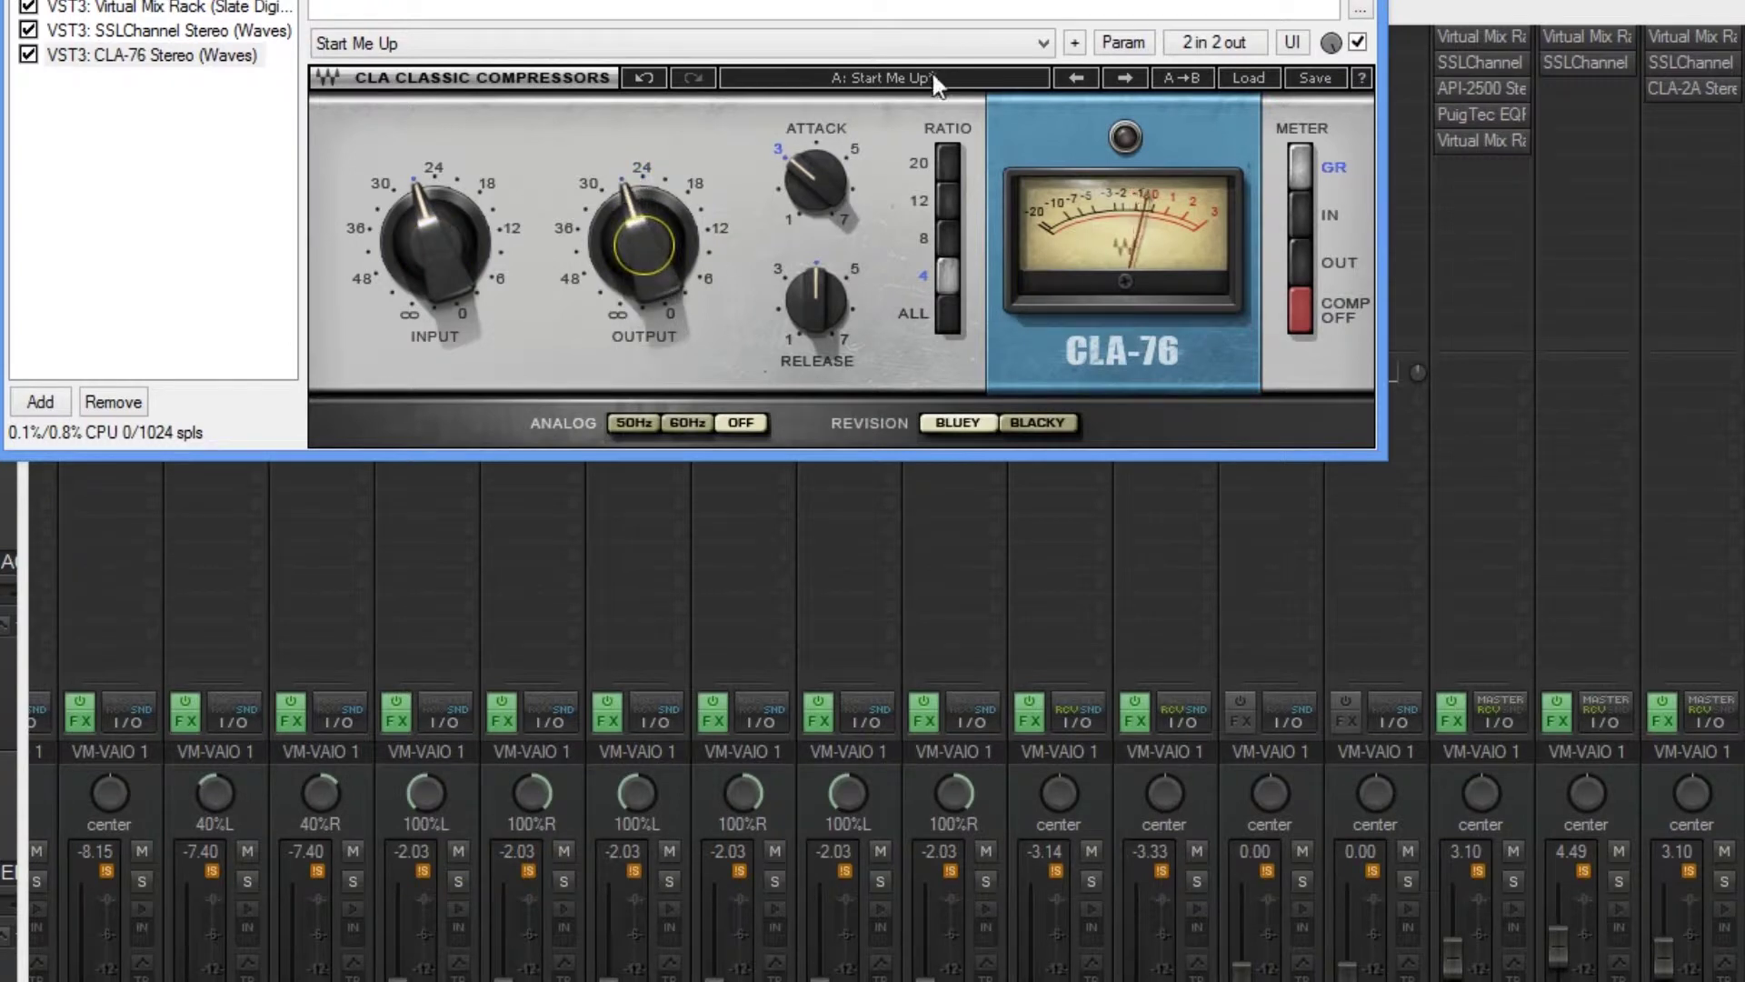
click(1358, 43)
click(1358, 43)
drag(450, 274, 451, 259)
Add CLA-2A Stereo after the CLA-76 on LEAD VOCALS, with analog noise off, gain about 32 and peak reduction adjusted.
click(41, 403)
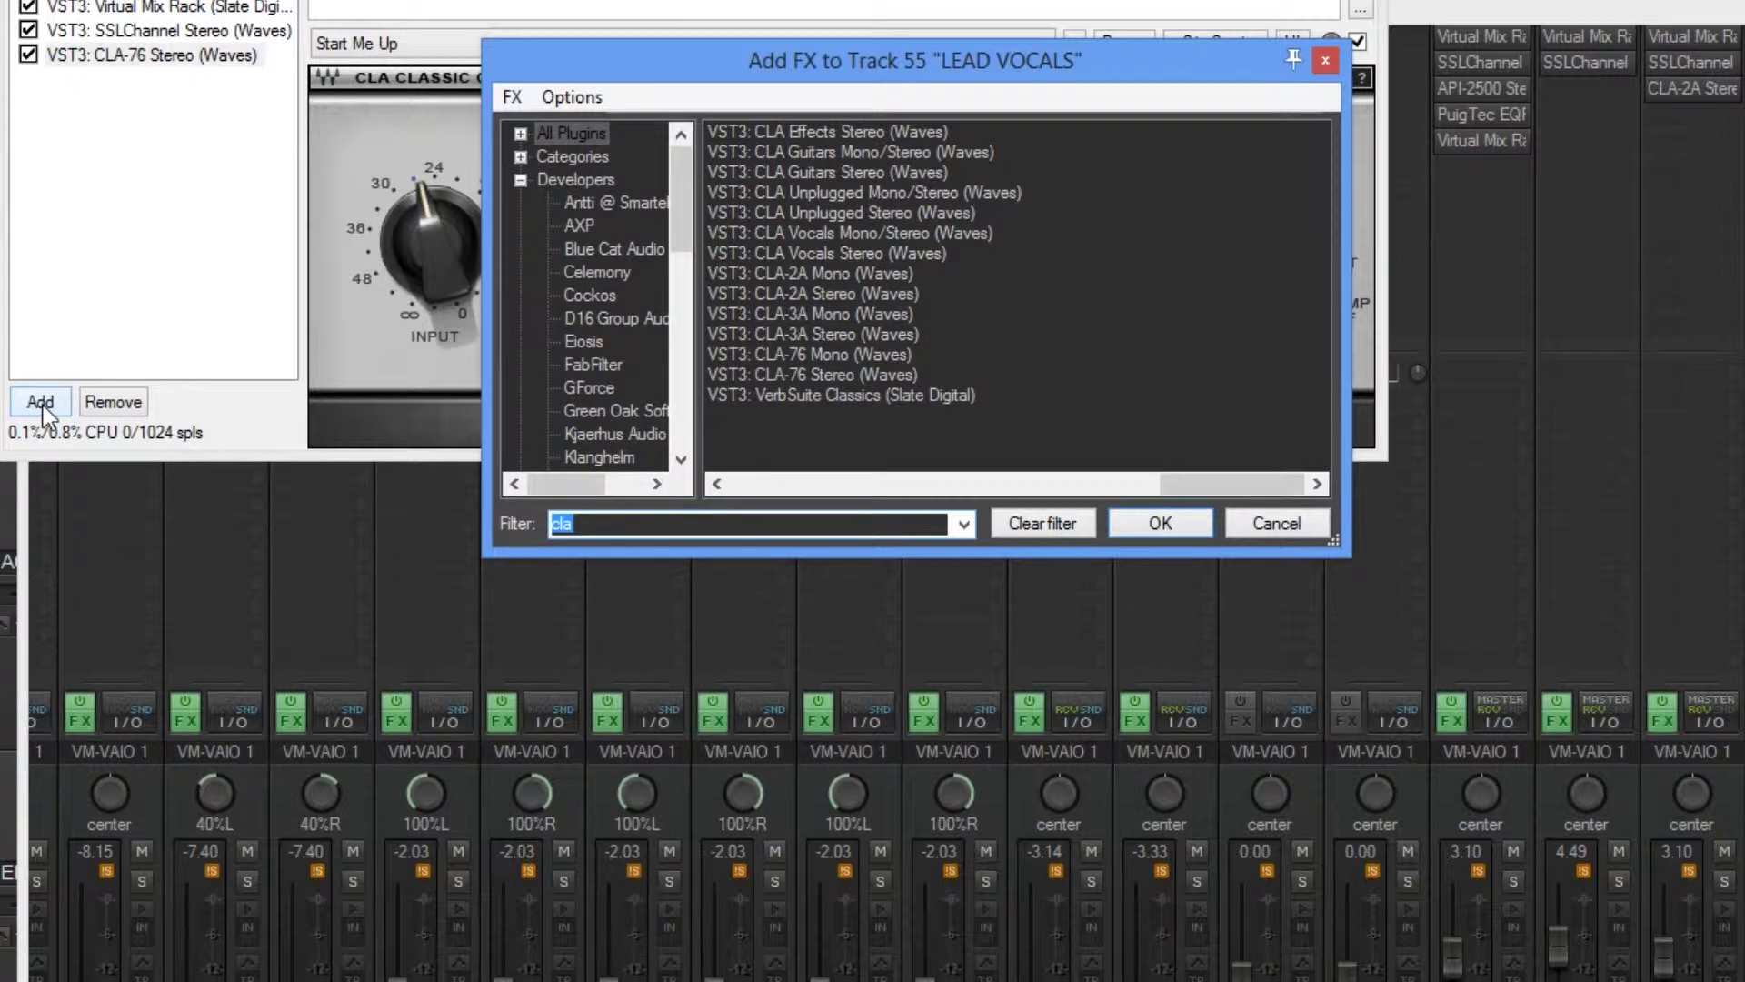
click(767, 298)
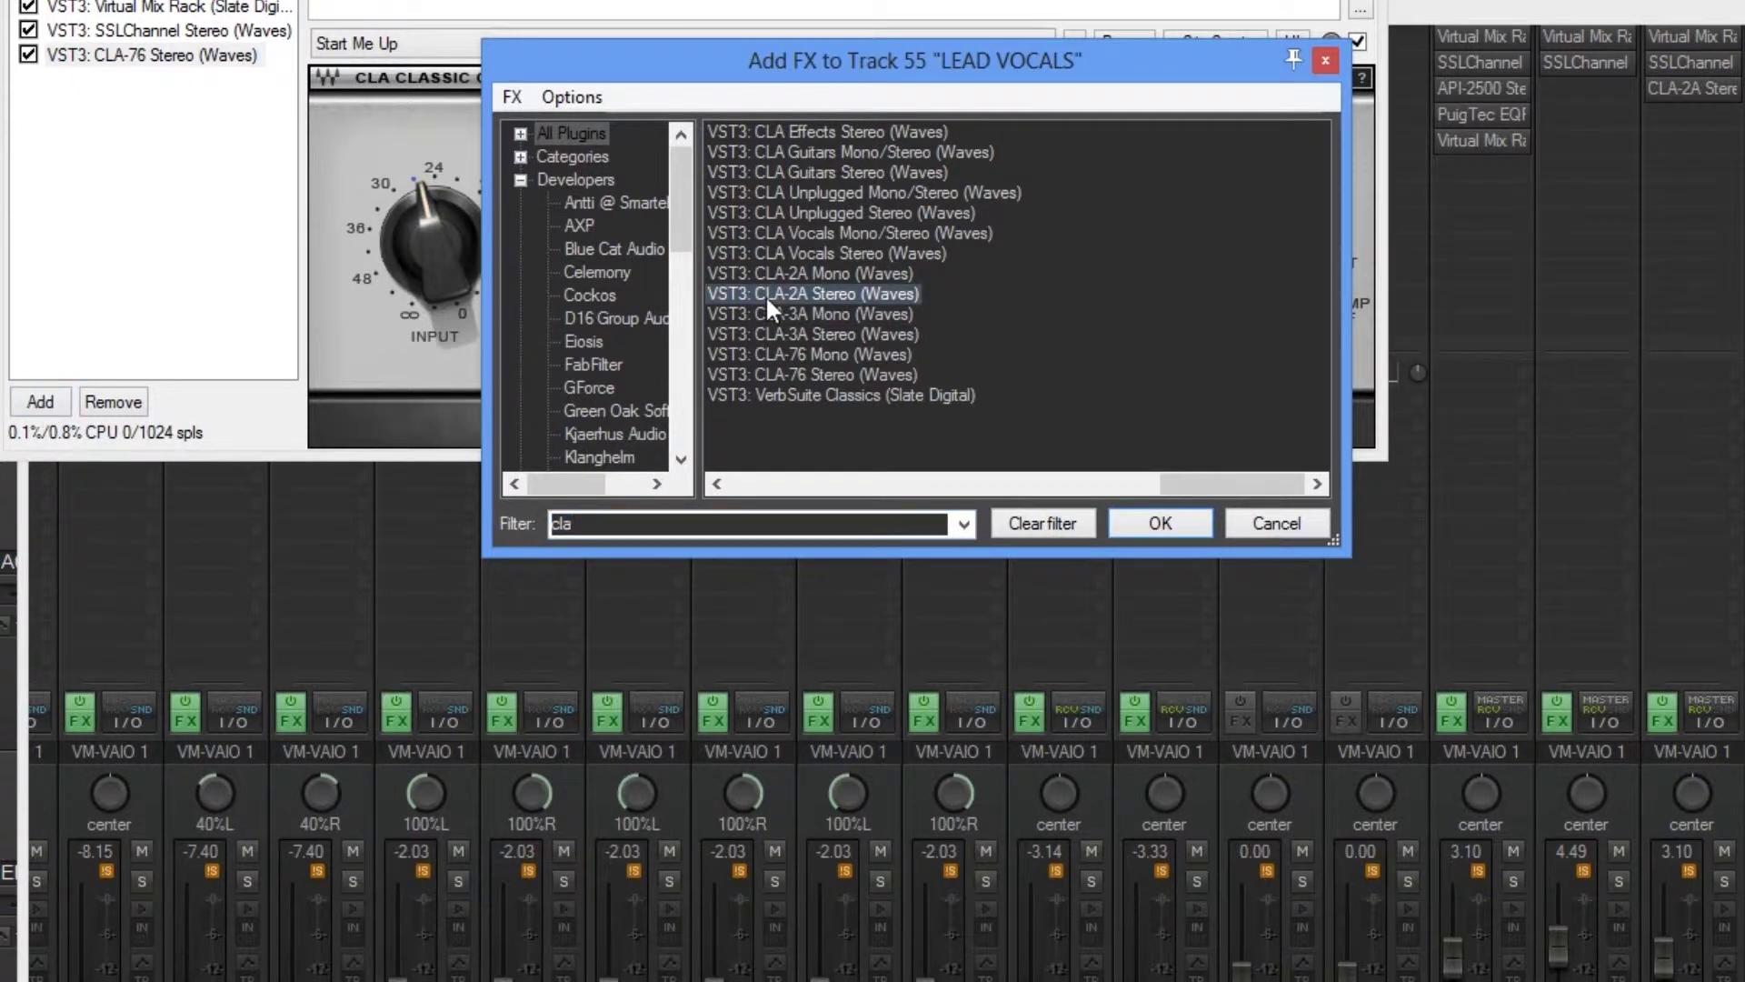
double_click(765, 295)
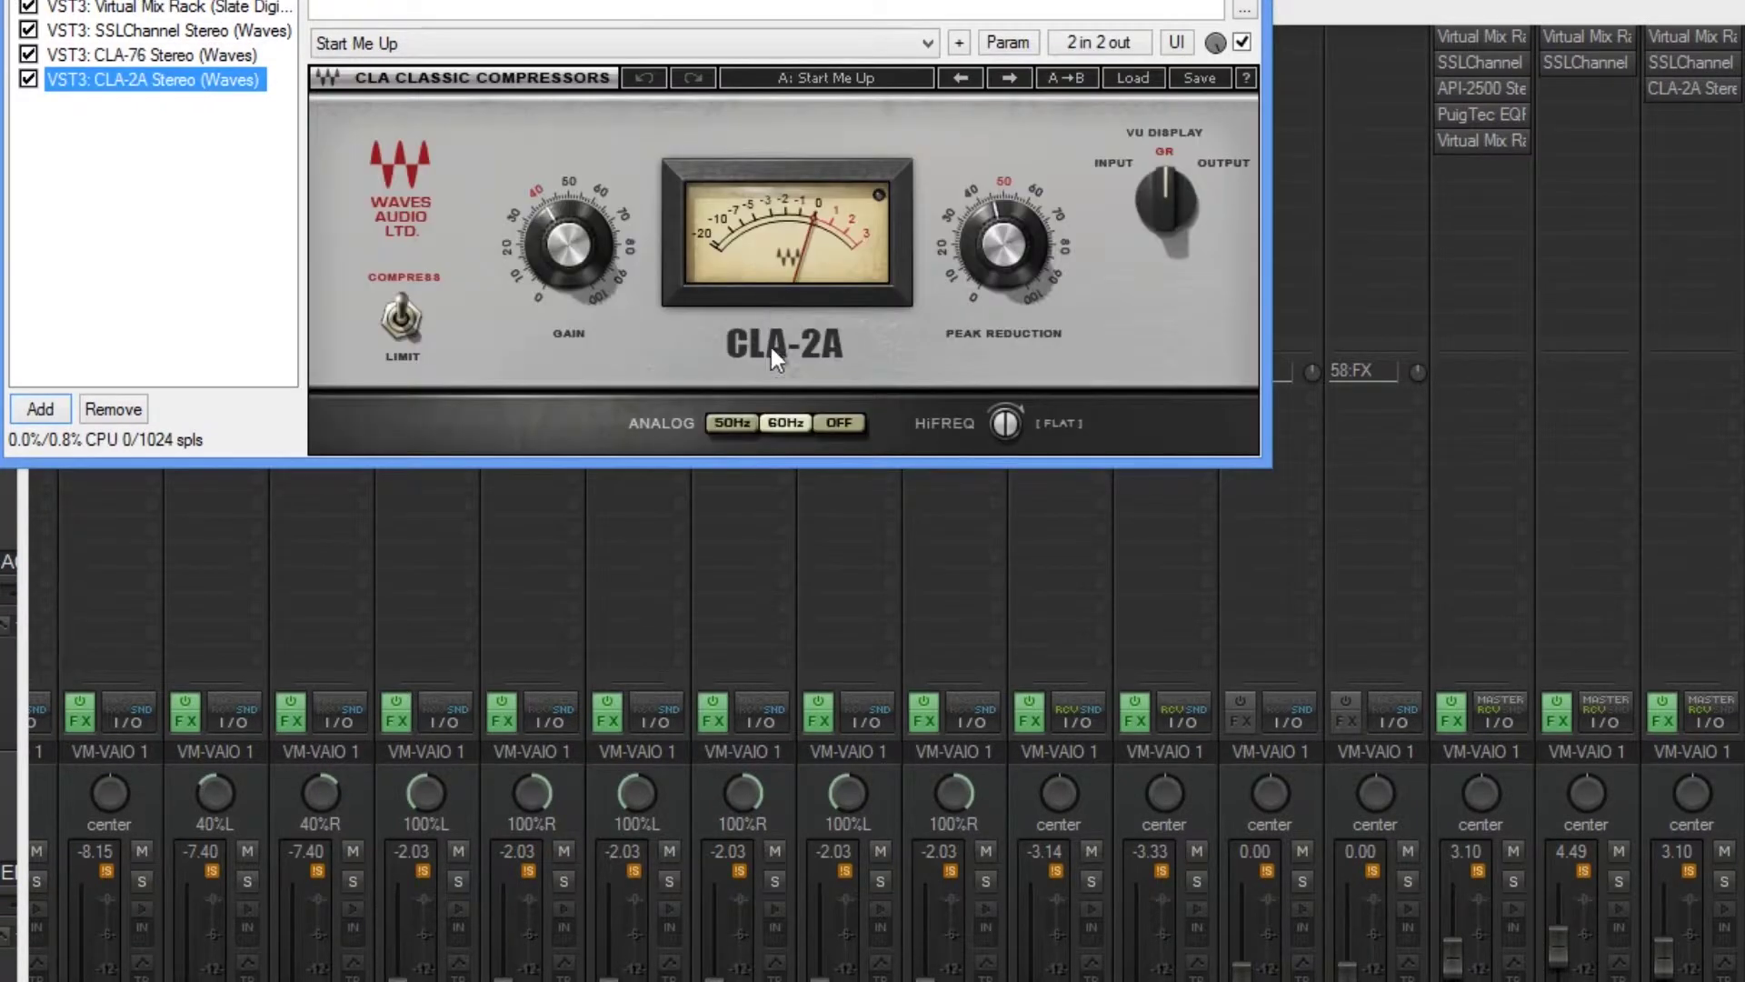
click(840, 424)
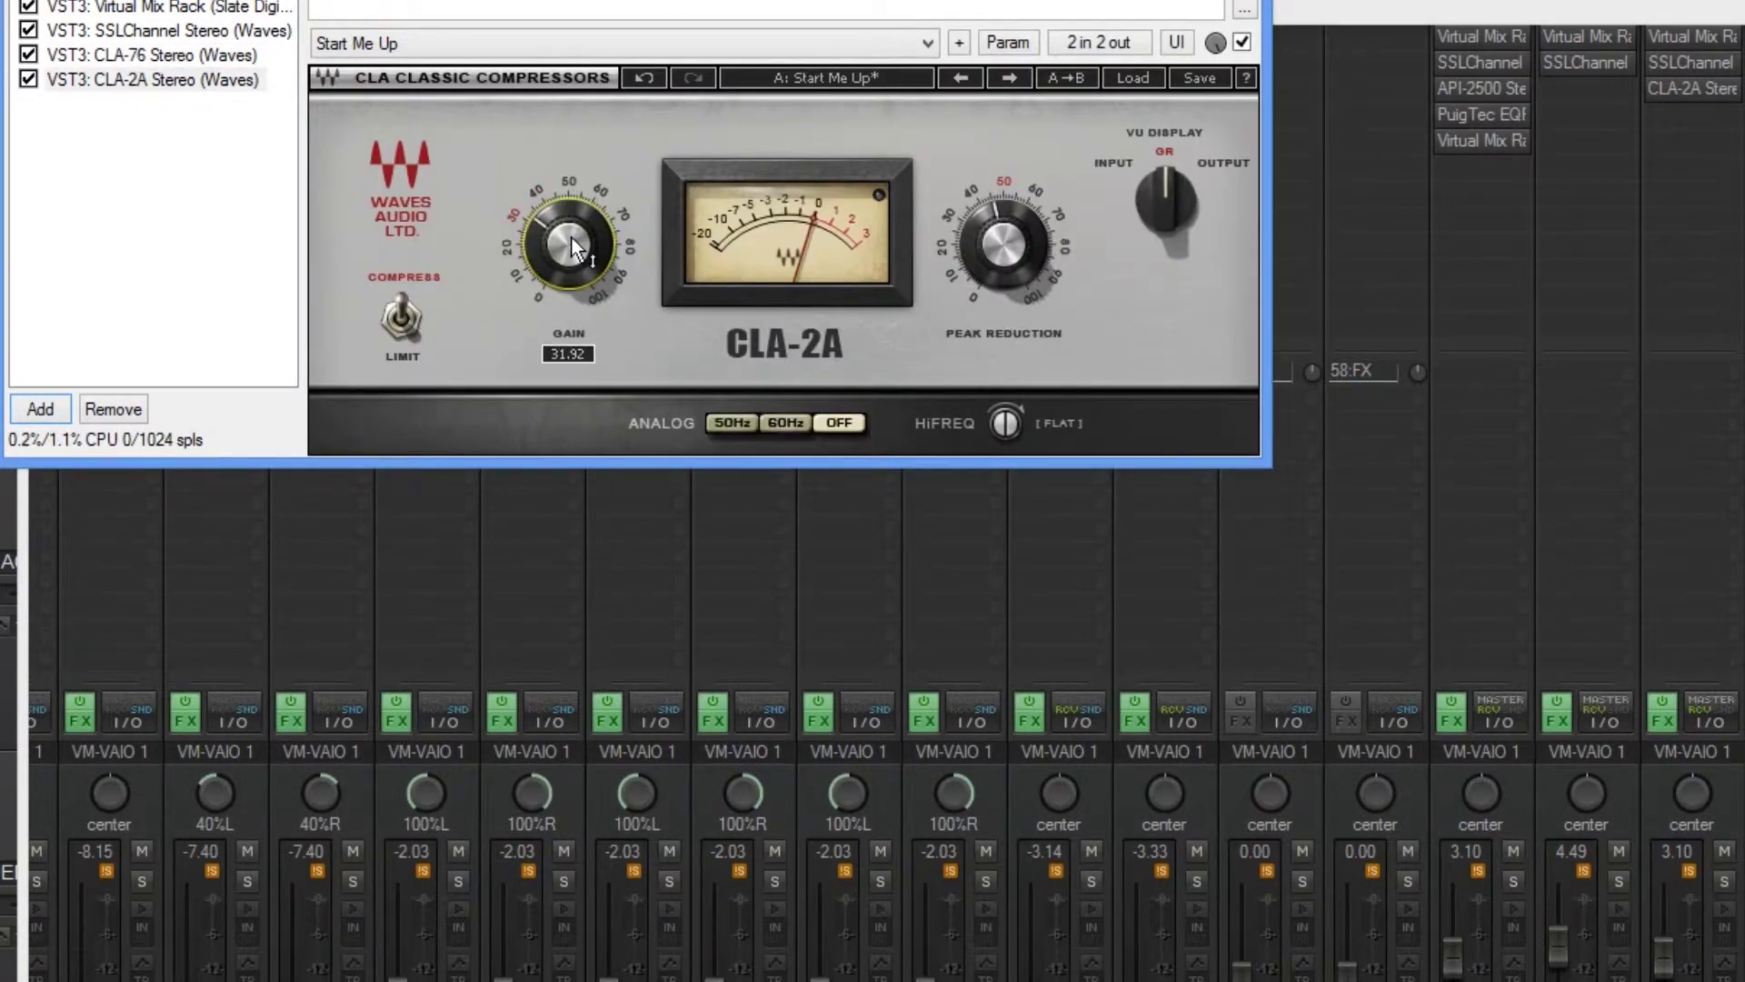
mouse_move(572, 247)
mouse_down()
mouse_move(572, 232)
mouse_move(572, 247)
mouse_up()
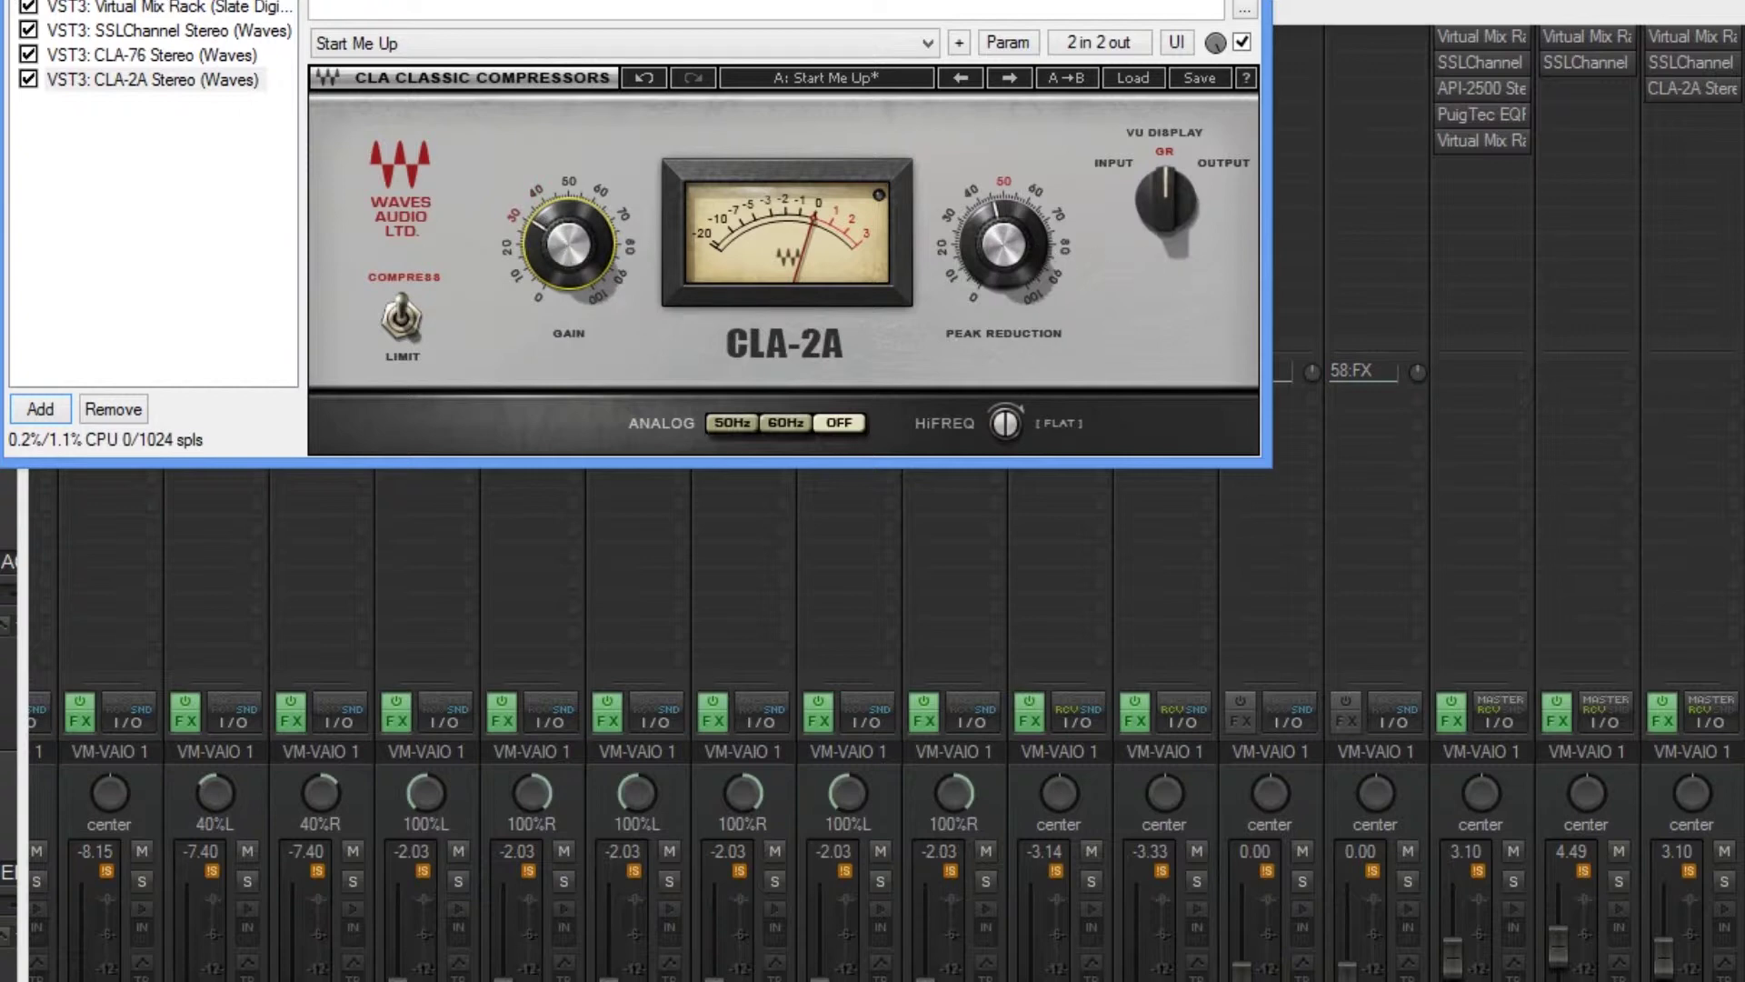
drag(1003, 243, 1003, 241)
drag(570, 236, 570, 234)
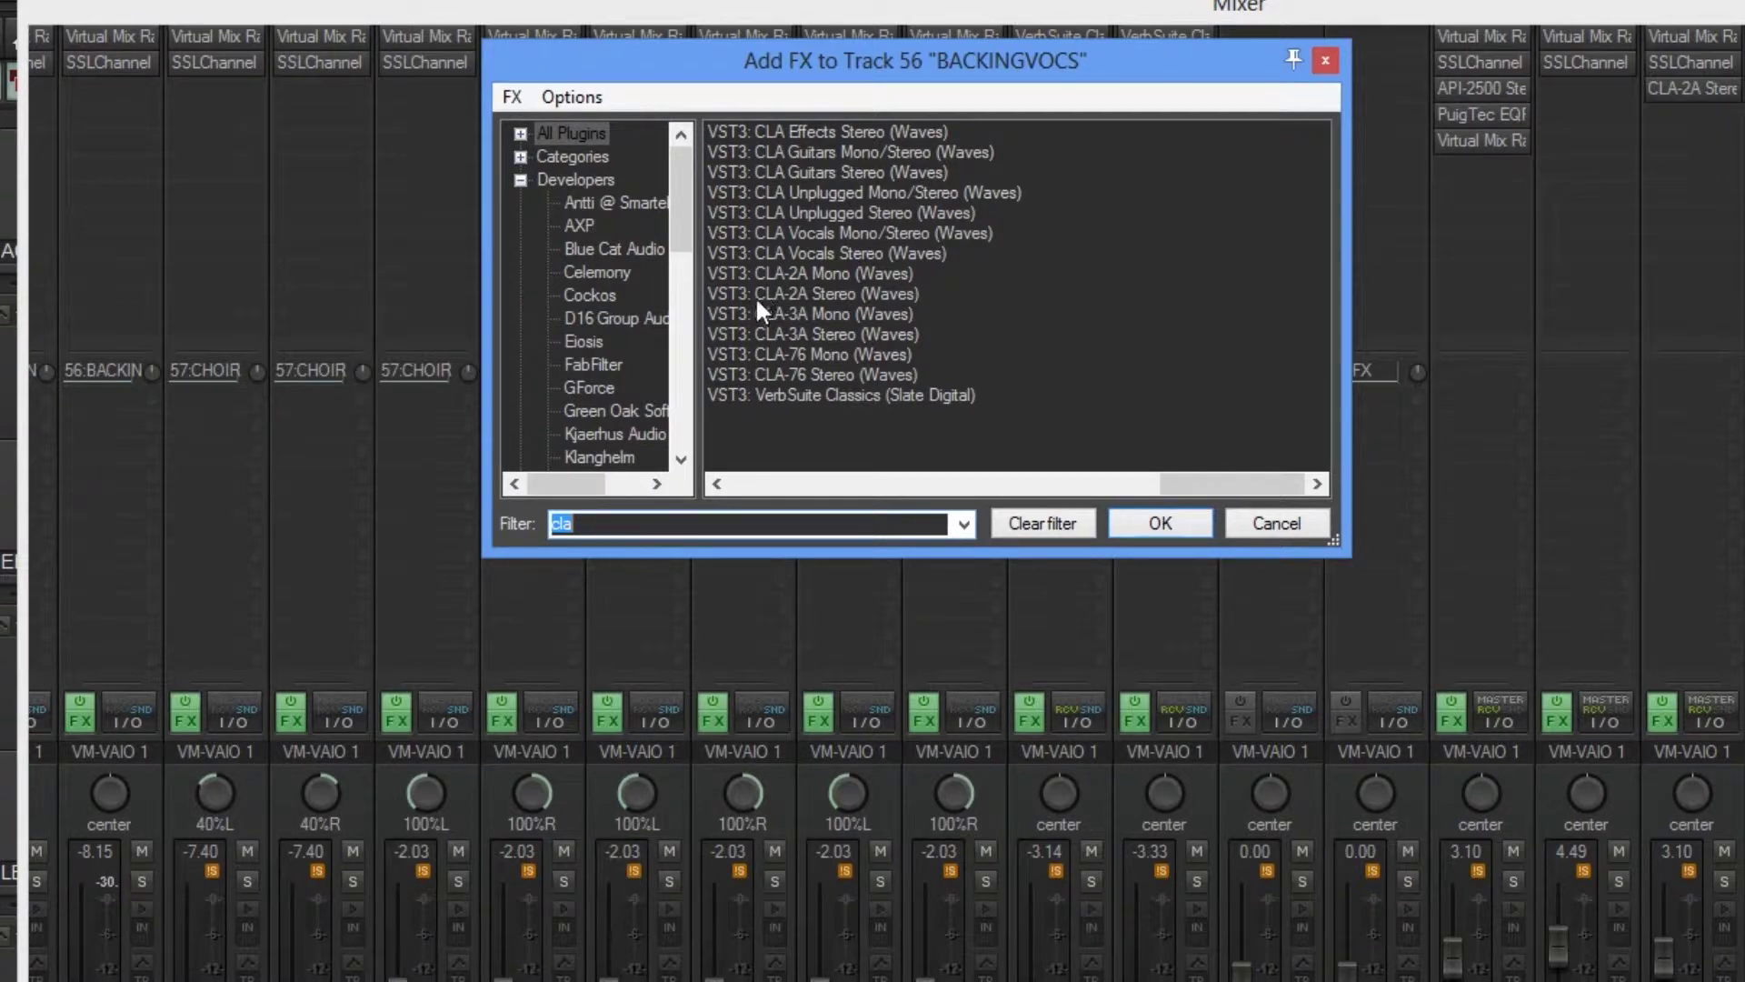
Add CLA-2A Stereo to the BACKINGVOCS bus with analog noise off, peak reduction around 65 and gain about 35.
double_click(755, 295)
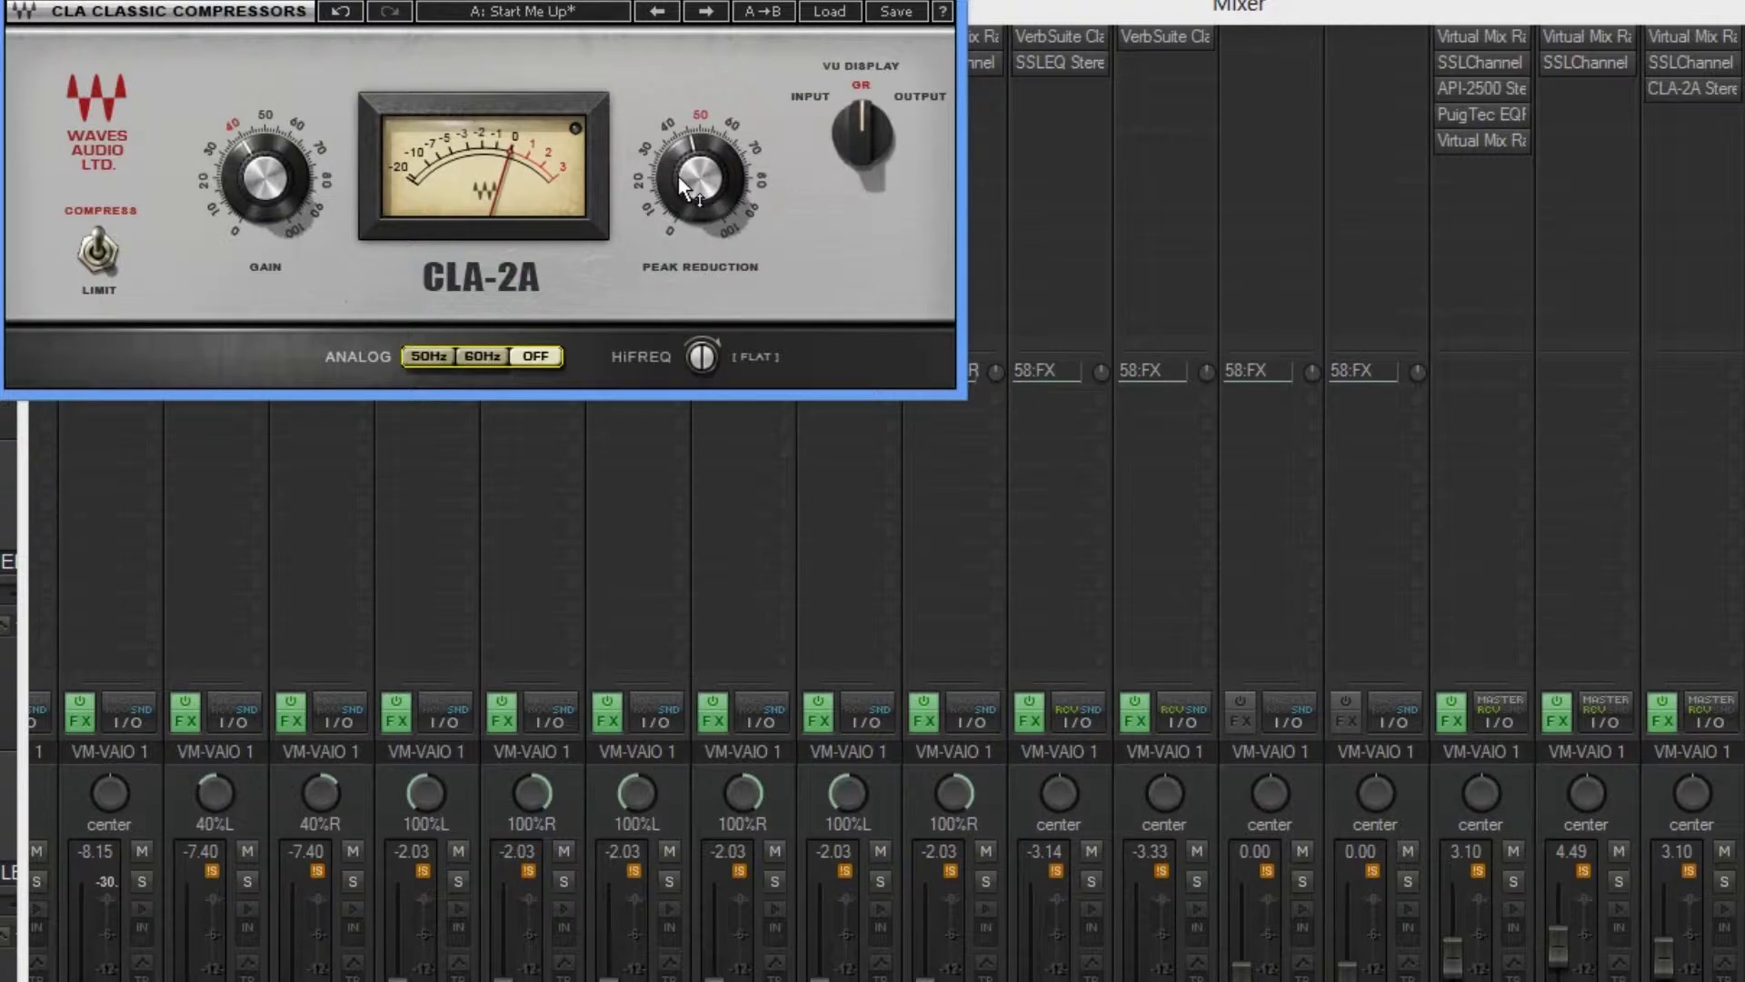
drag(688, 187, 688, 162)
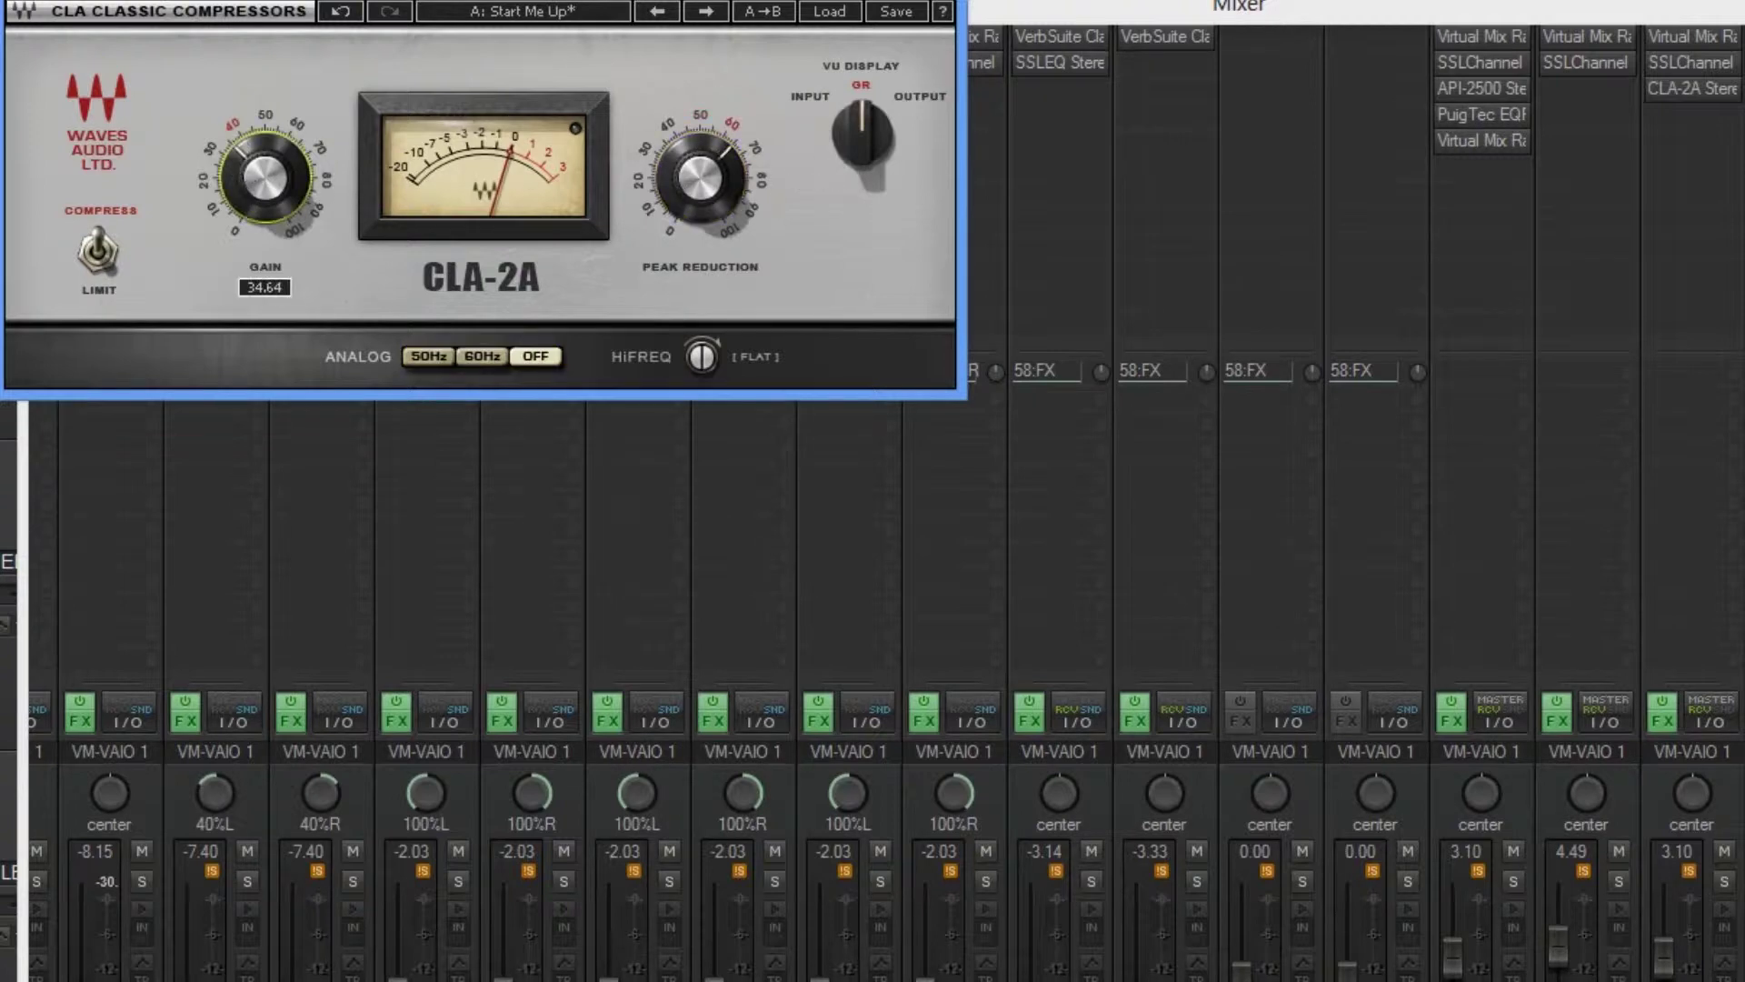
drag(265, 177, 264, 207)
mouse_move(692, 183)
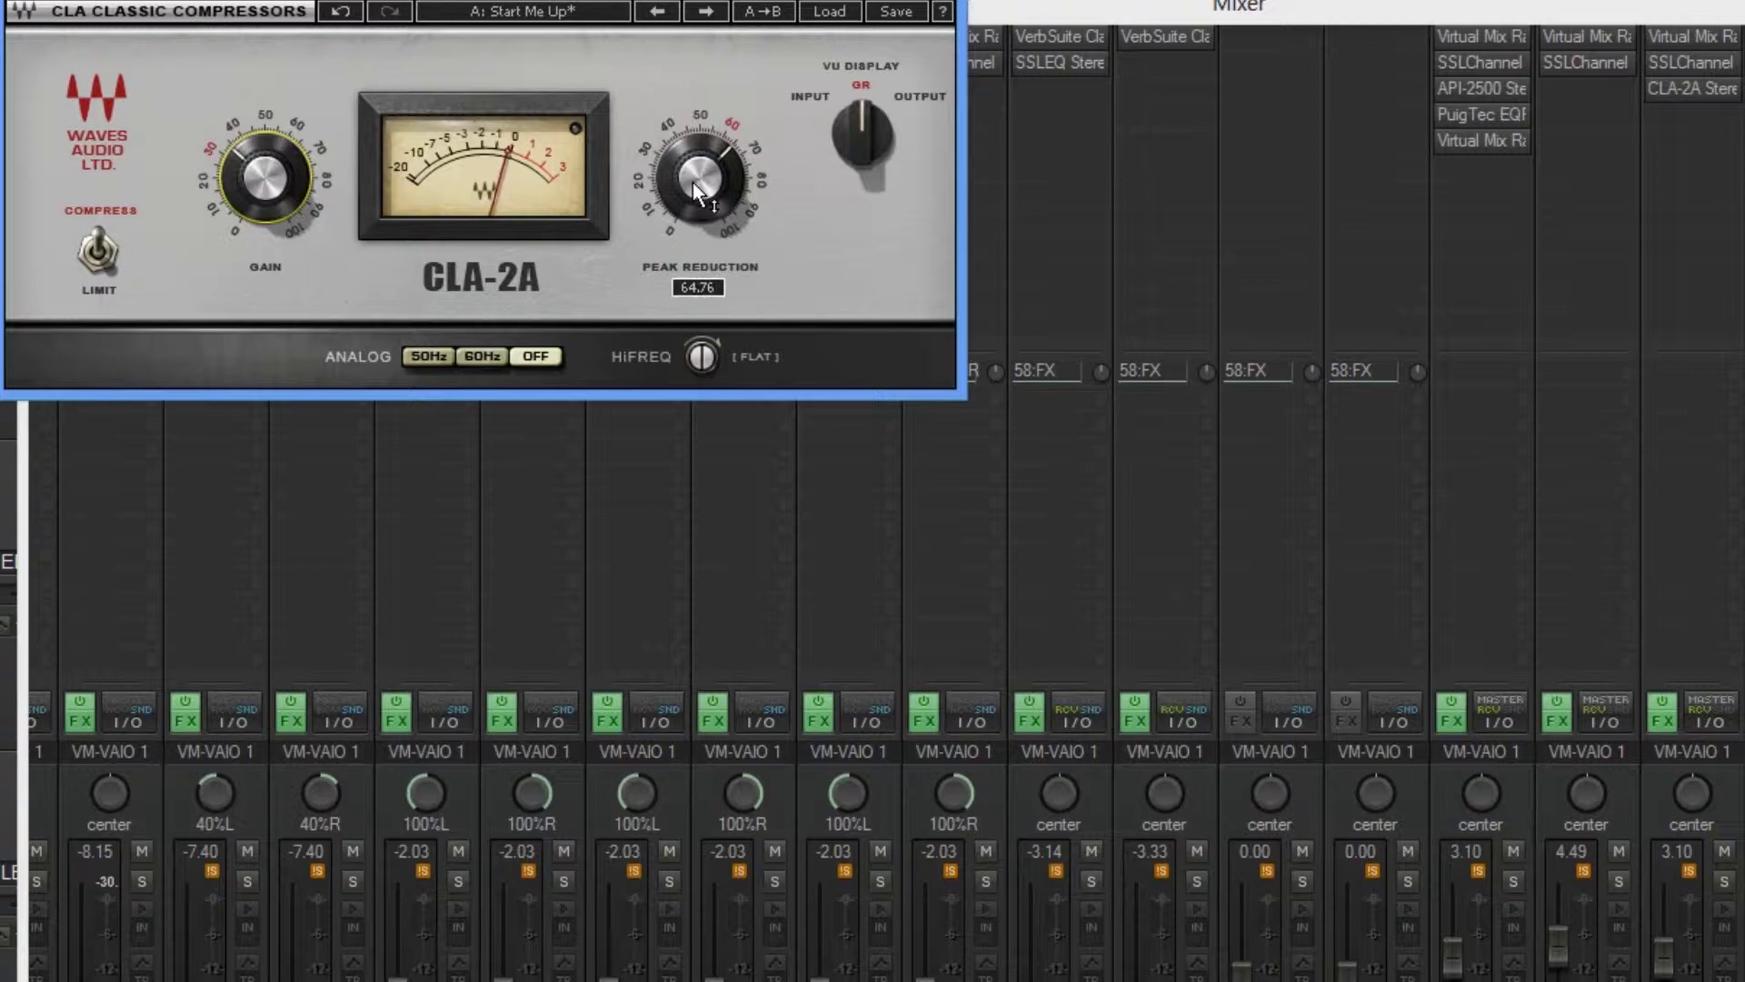
drag(692, 182, 693, 187)
drag(277, 182, 282, 195)
drag(677, 187, 676, 187)
key(Escape)
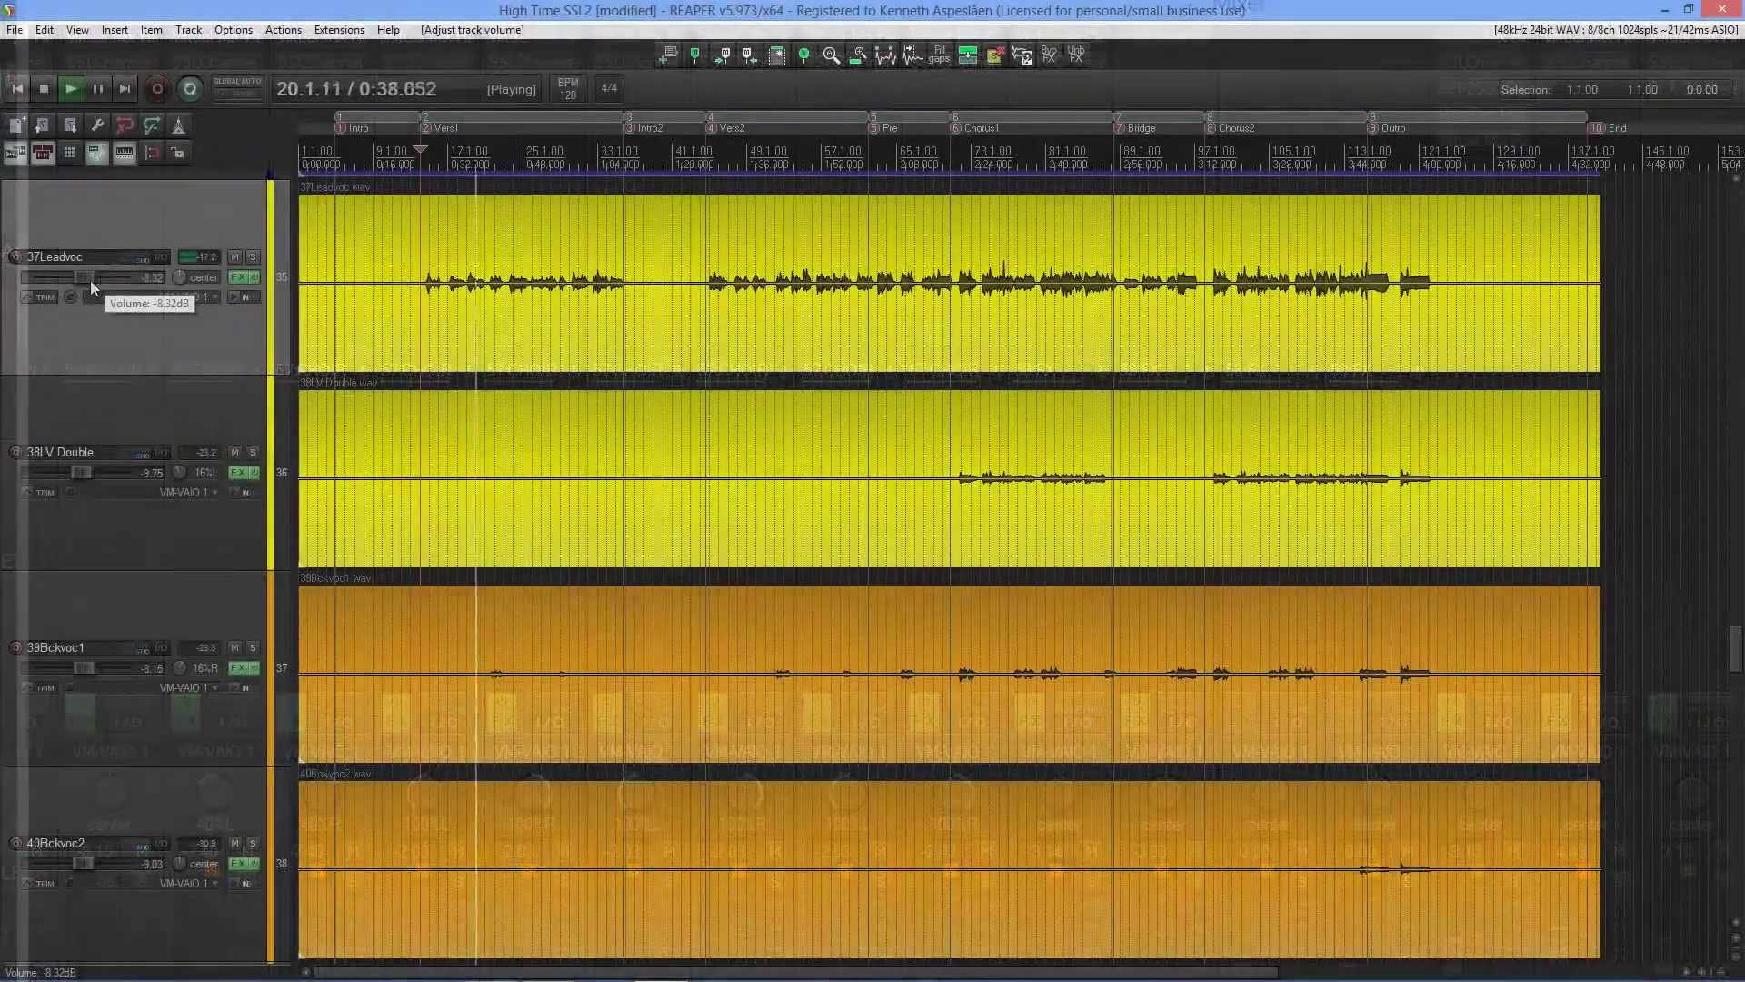
Show the volume envelope of Leadvoc and raise it to about -7.6 dB from the start of Vers2.
click(25, 298)
click(1684, 176)
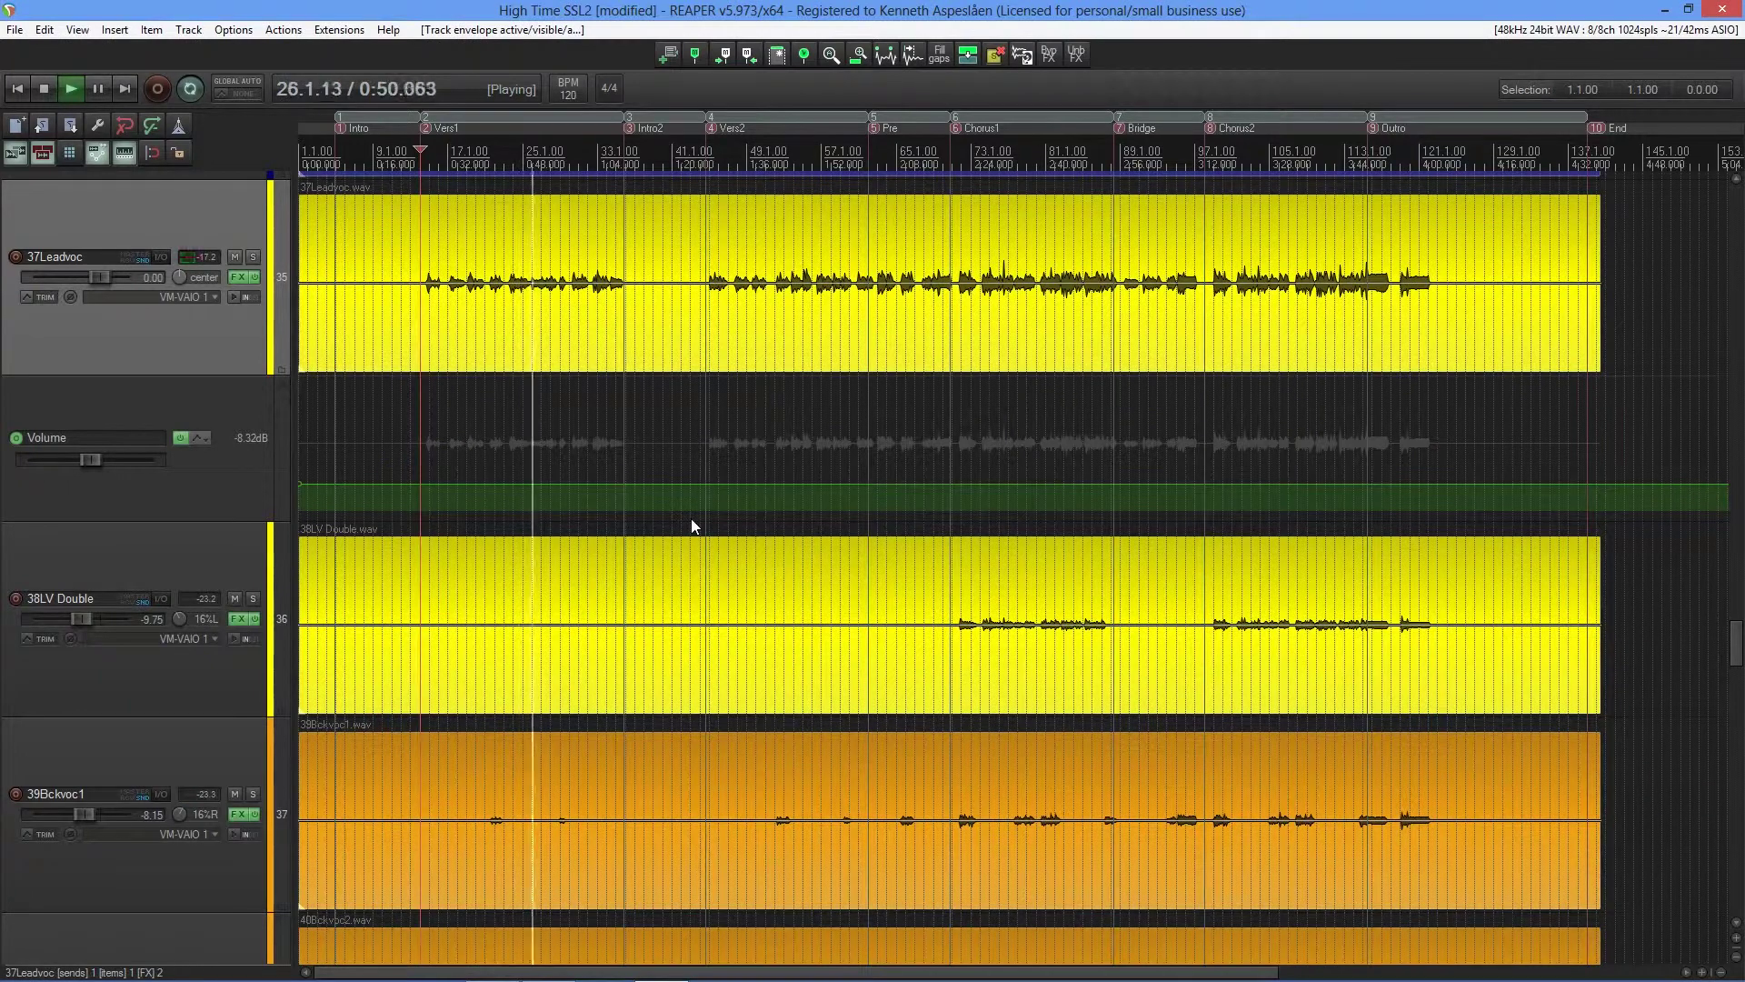
drag(1308, 976, 805, 976)
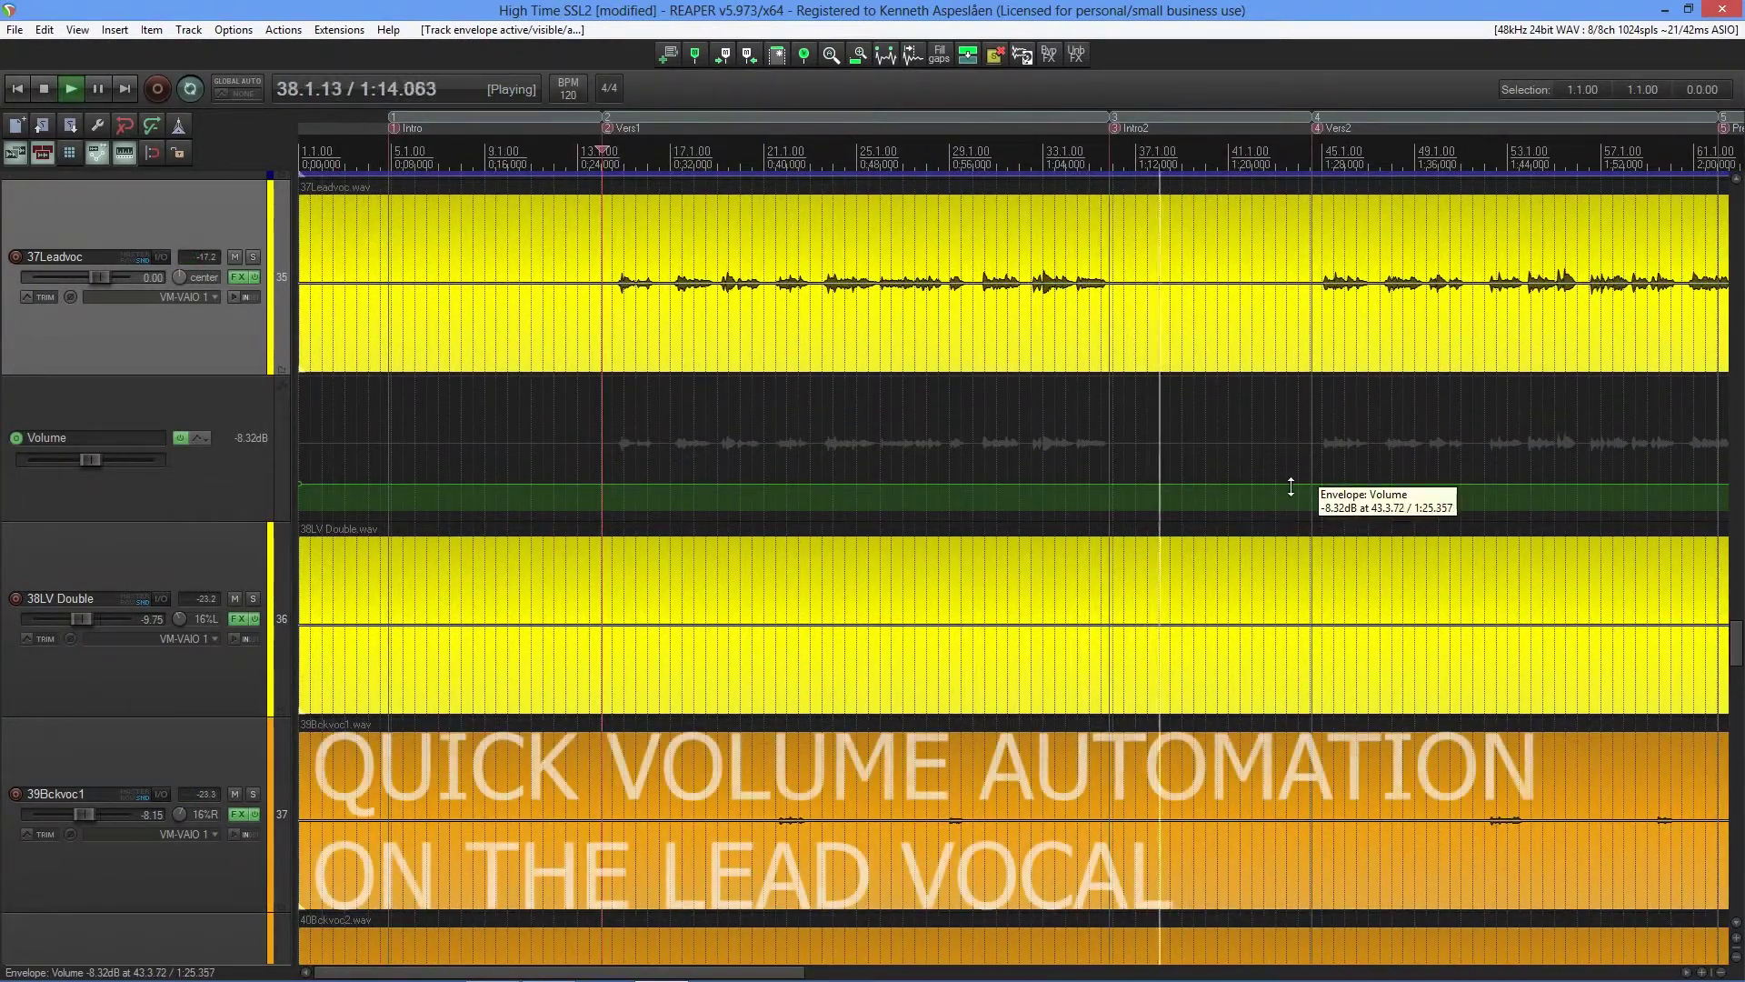
scroll(1279, 456, up, 1)
scroll(1279, 449, up, 2)
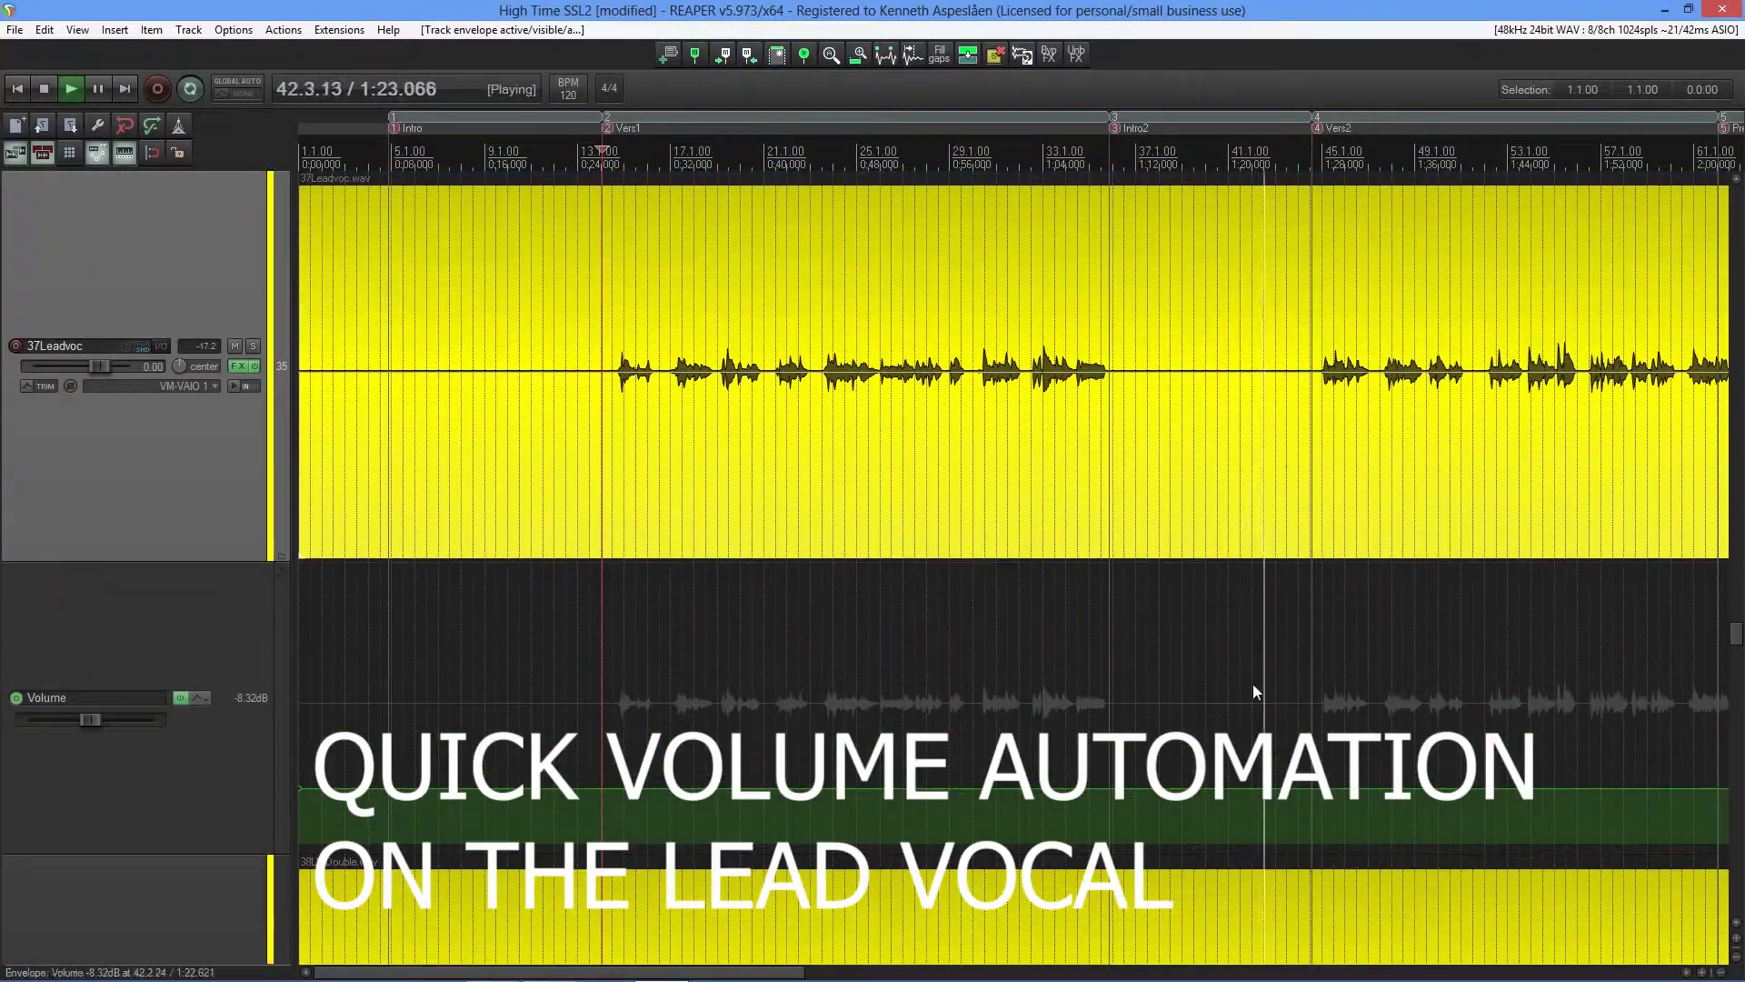
shift+click(1281, 789)
drag(1304, 789, 1305, 783)
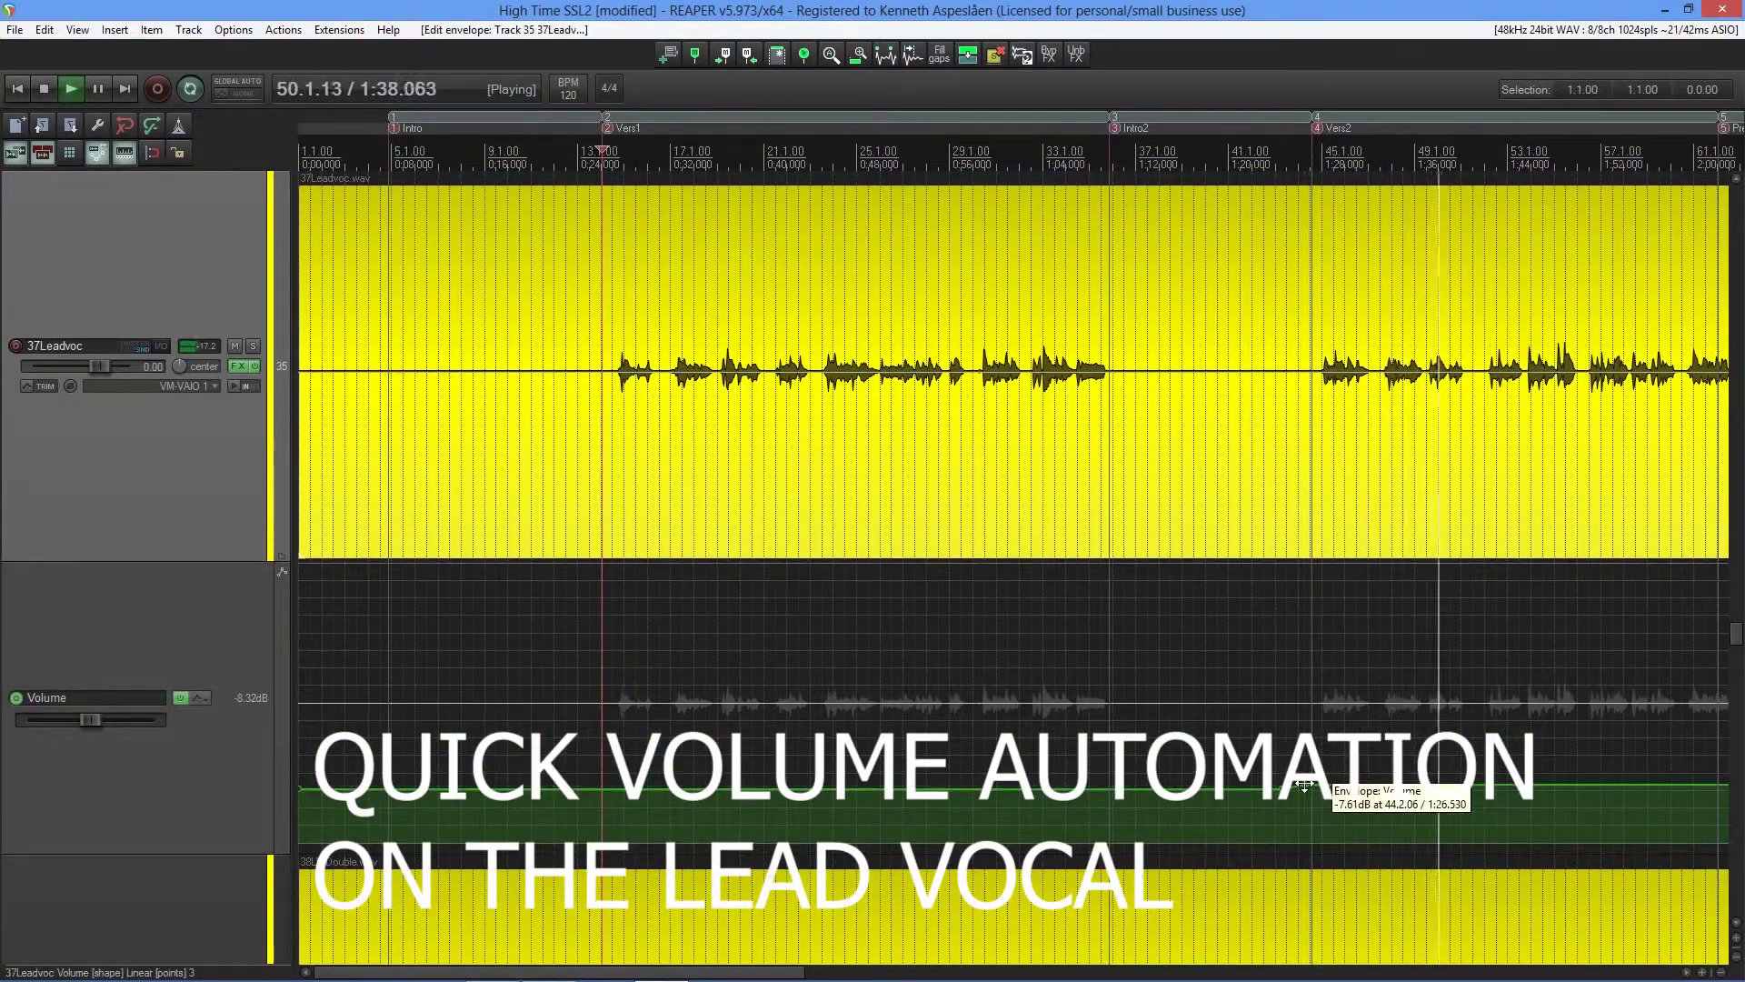
Add envelope points at the start of Chorus1 and raise Leadvoc's volume slightly from there.
drag(734, 975, 974, 977)
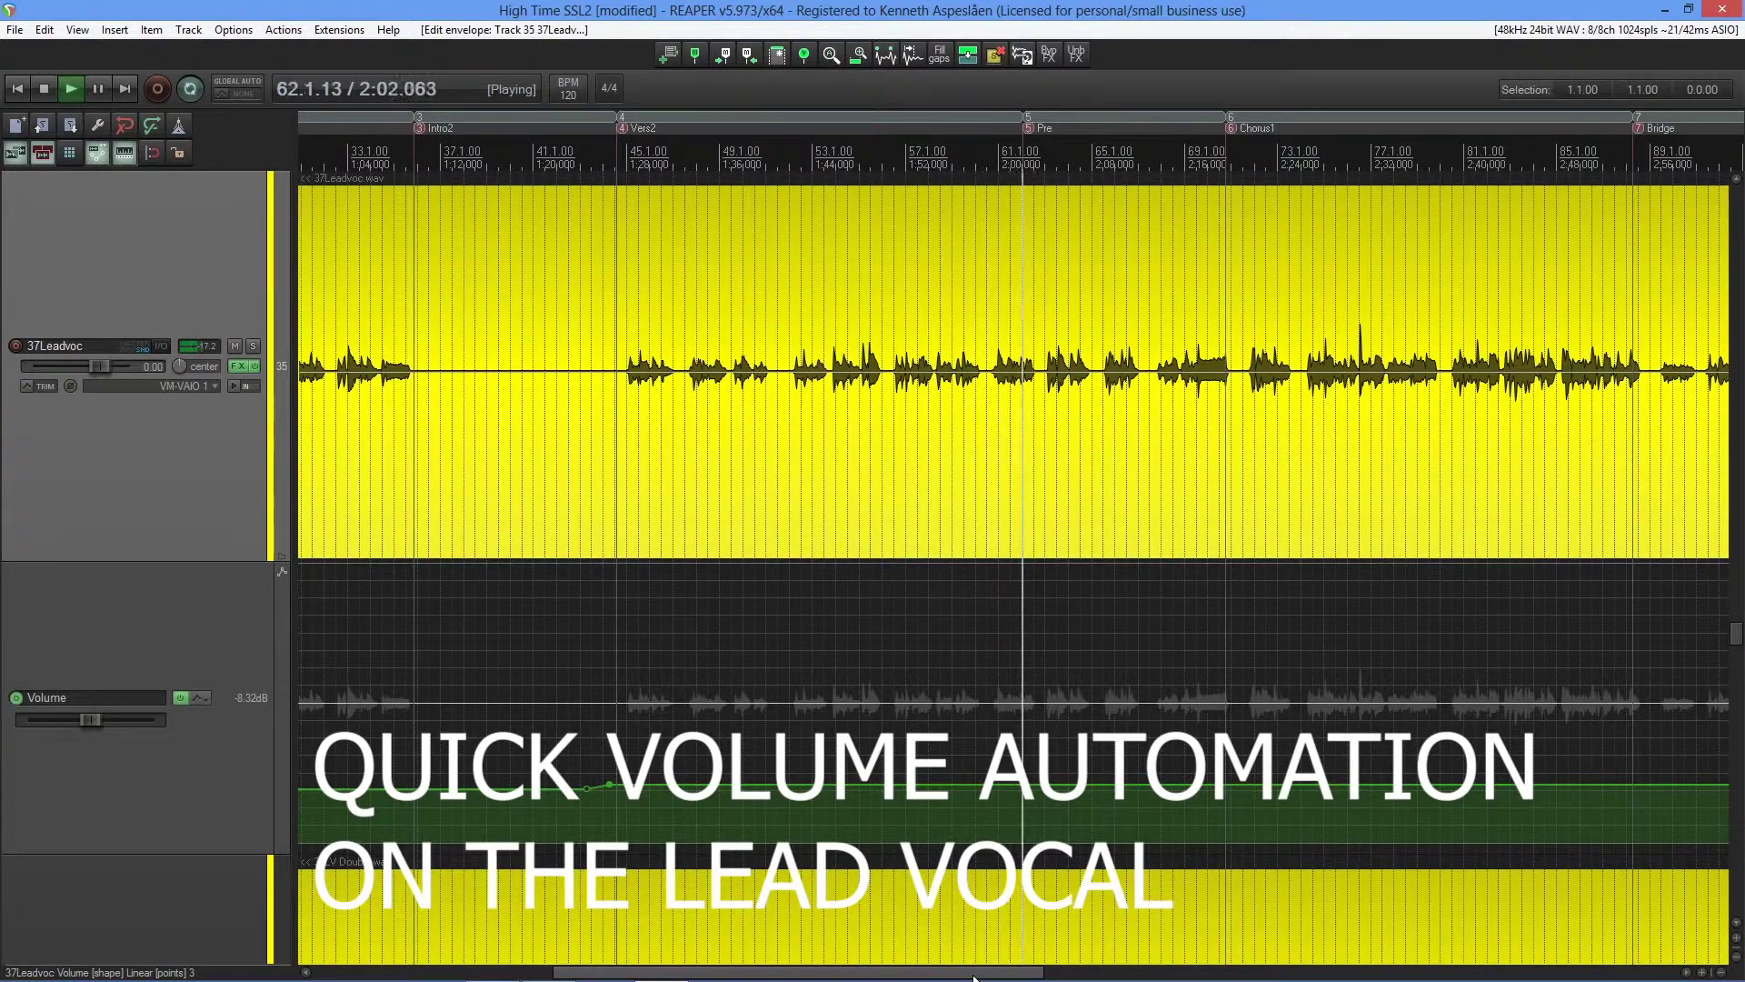
drag(974, 977, 1047, 977)
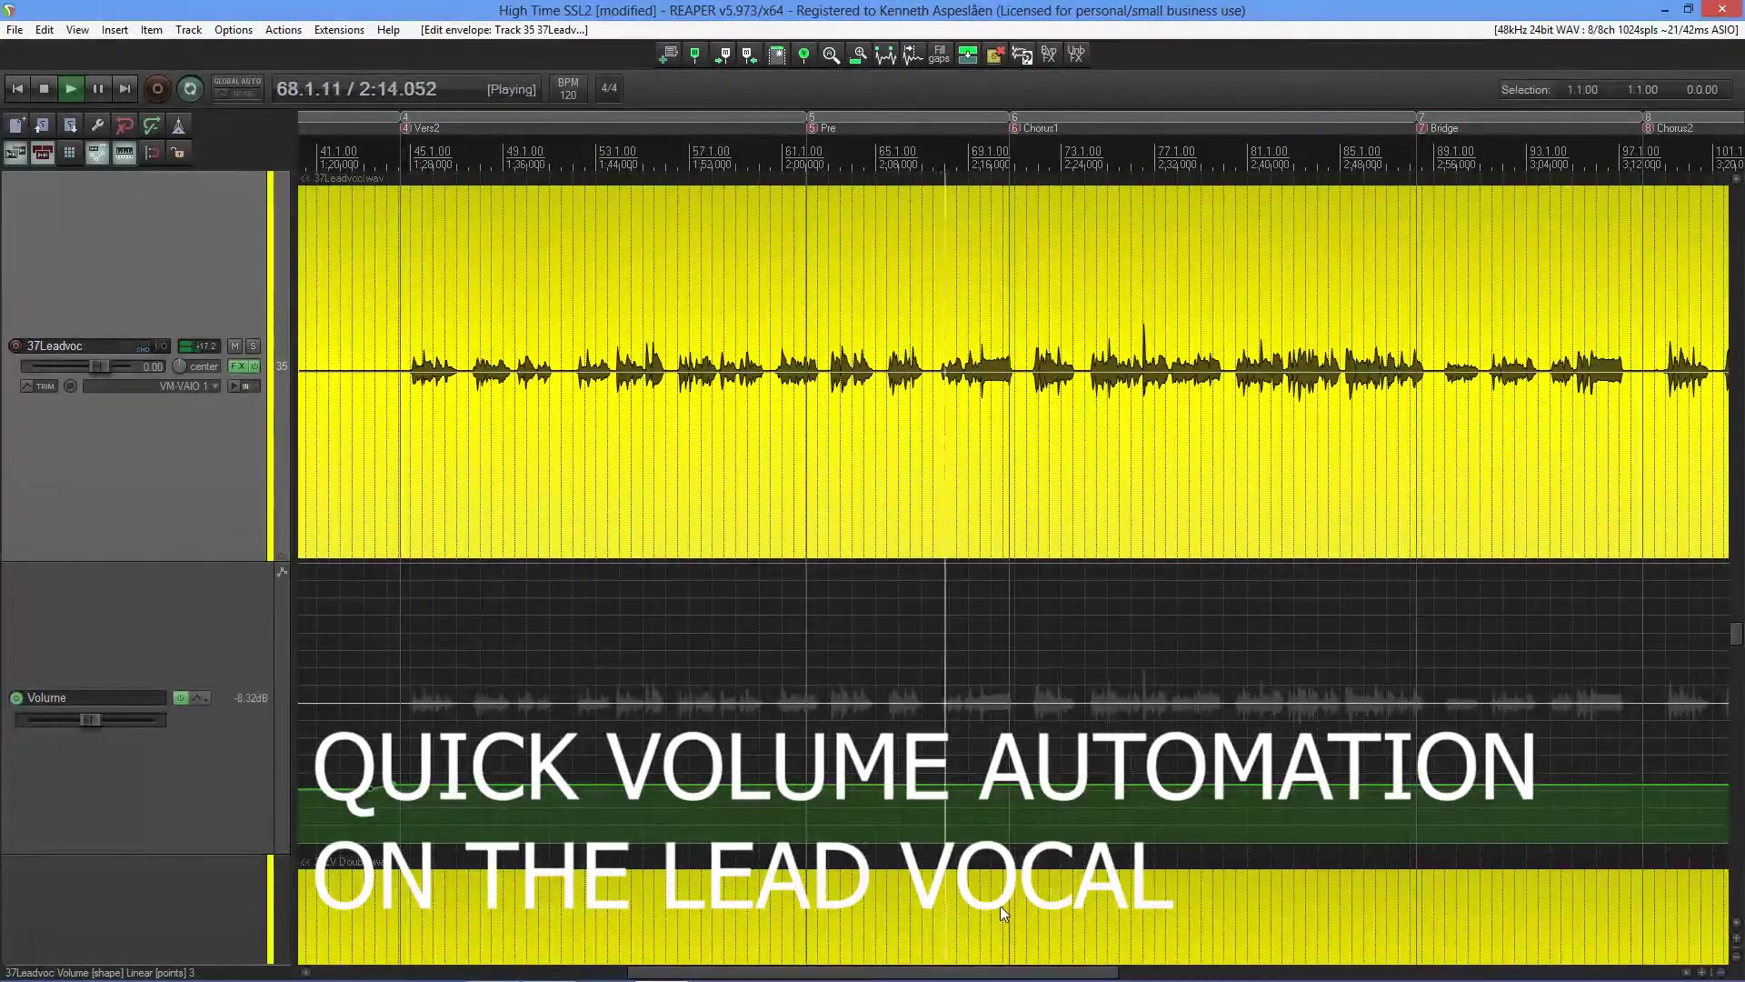
shift+click(1020, 784)
drag(1028, 785, 1031, 779)
Lower Leadvoc's volume envelope to about -8.2 dB from the start of the Bridge.
drag(1031, 972, 967, 979)
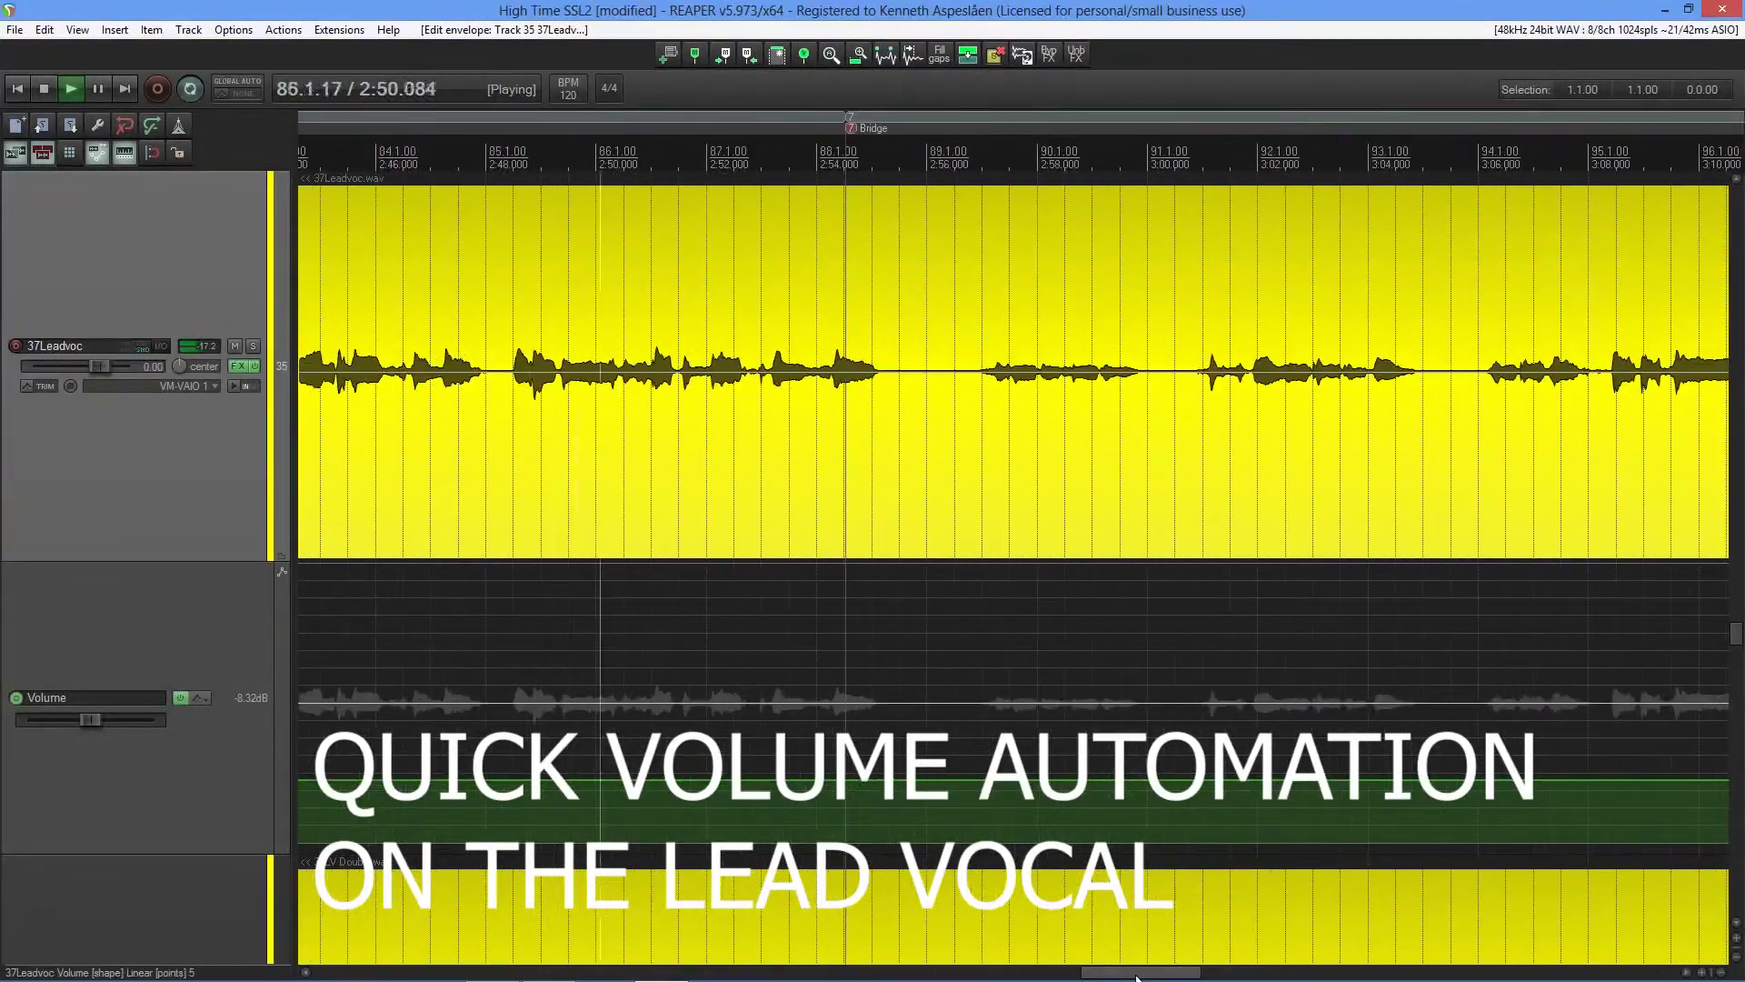
shift+click(748, 782)
drag(809, 780, 811, 787)
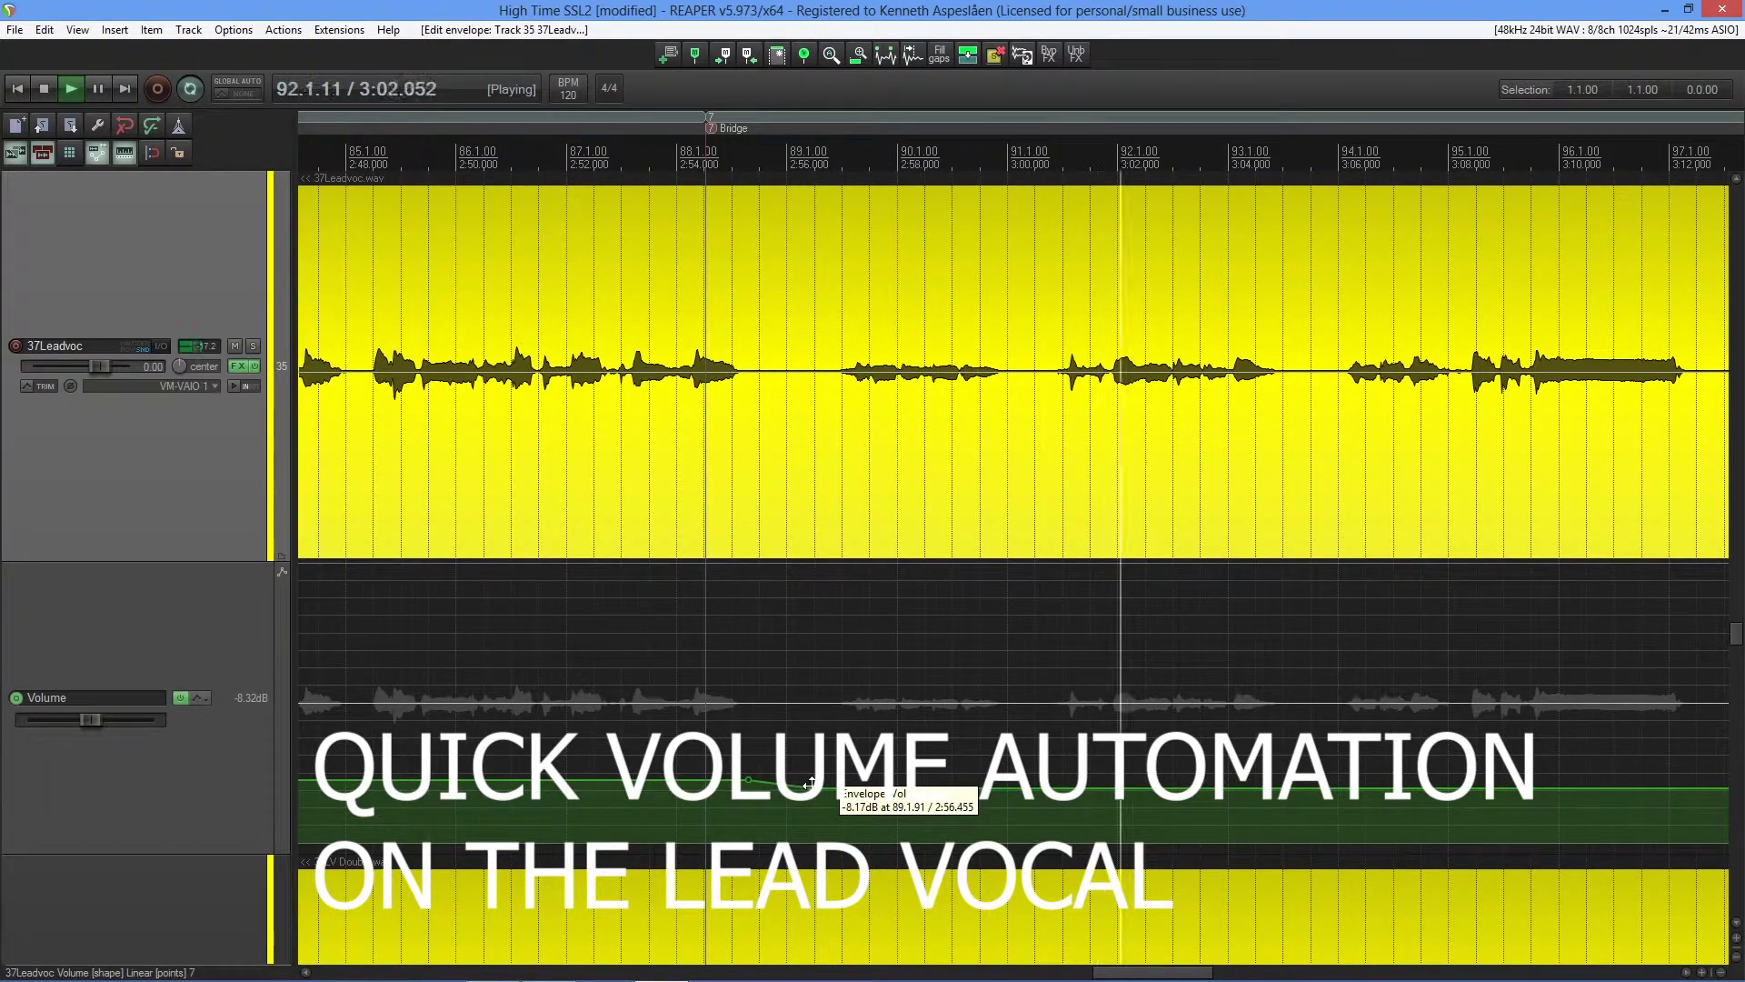
Raise Leadvoc's volume envelope to about -6.3 dB from the start of Chorus2 and stop playback.
drag(1178, 972, 1266, 972)
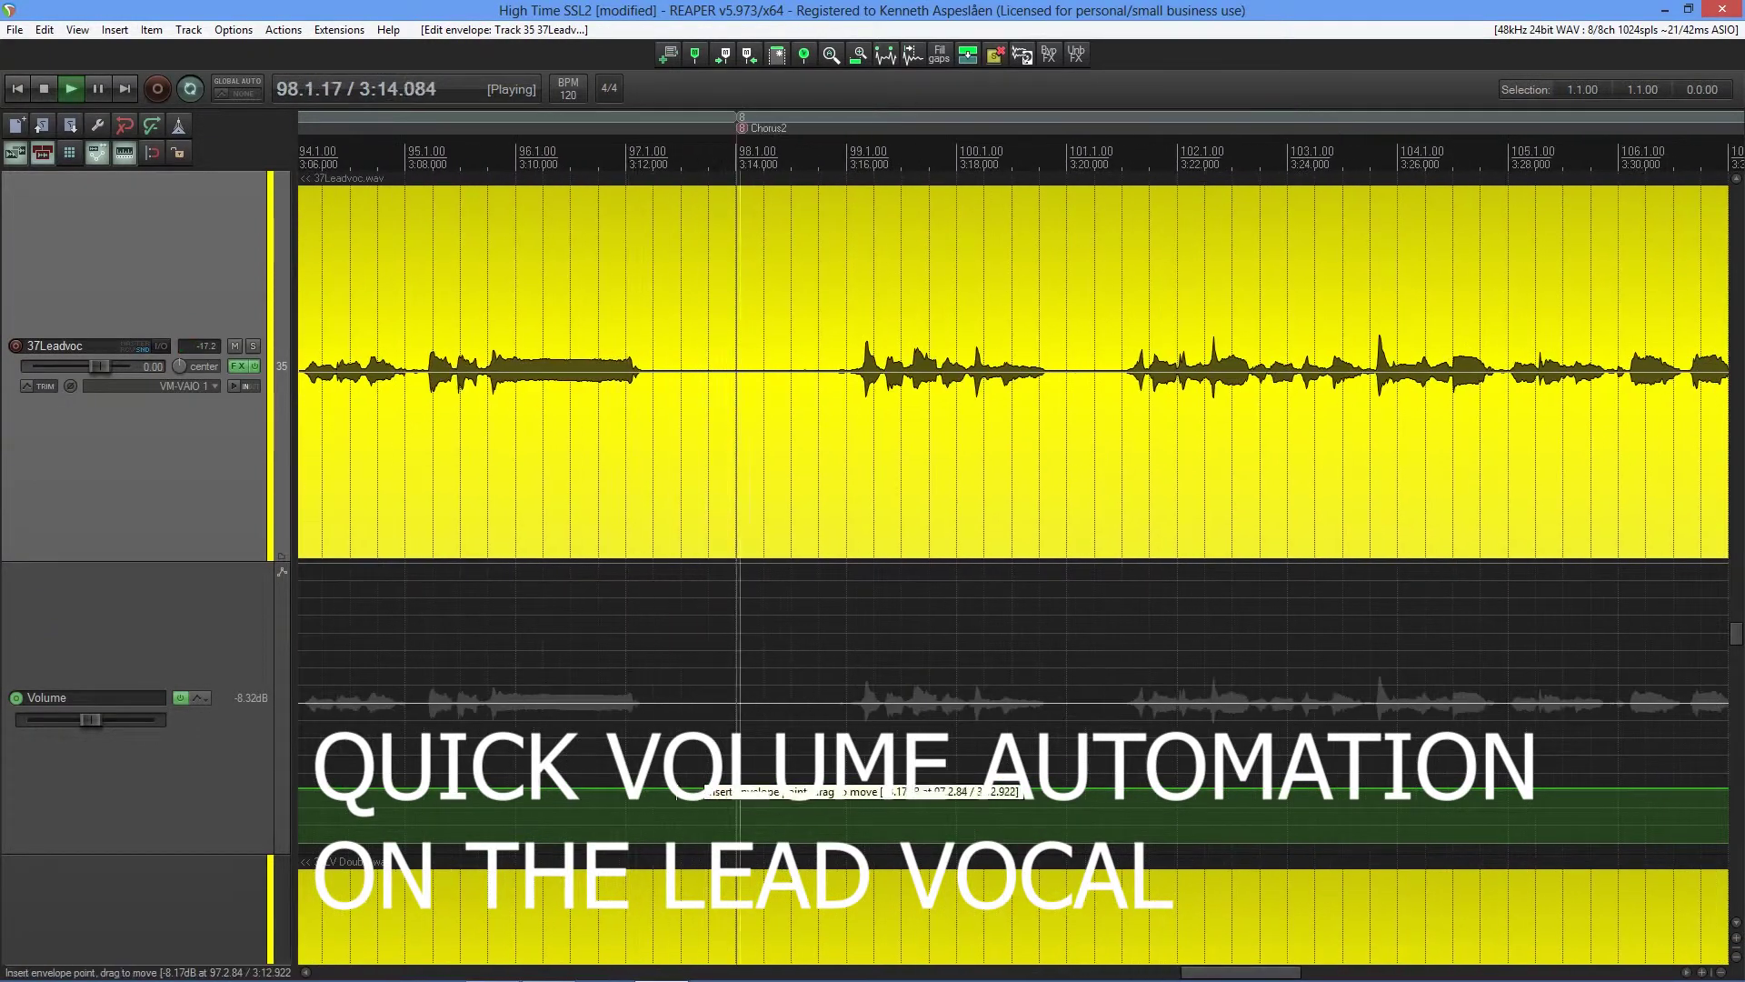
shift+click(682, 788)
shift+click(769, 787)
drag(769, 787, 769, 777)
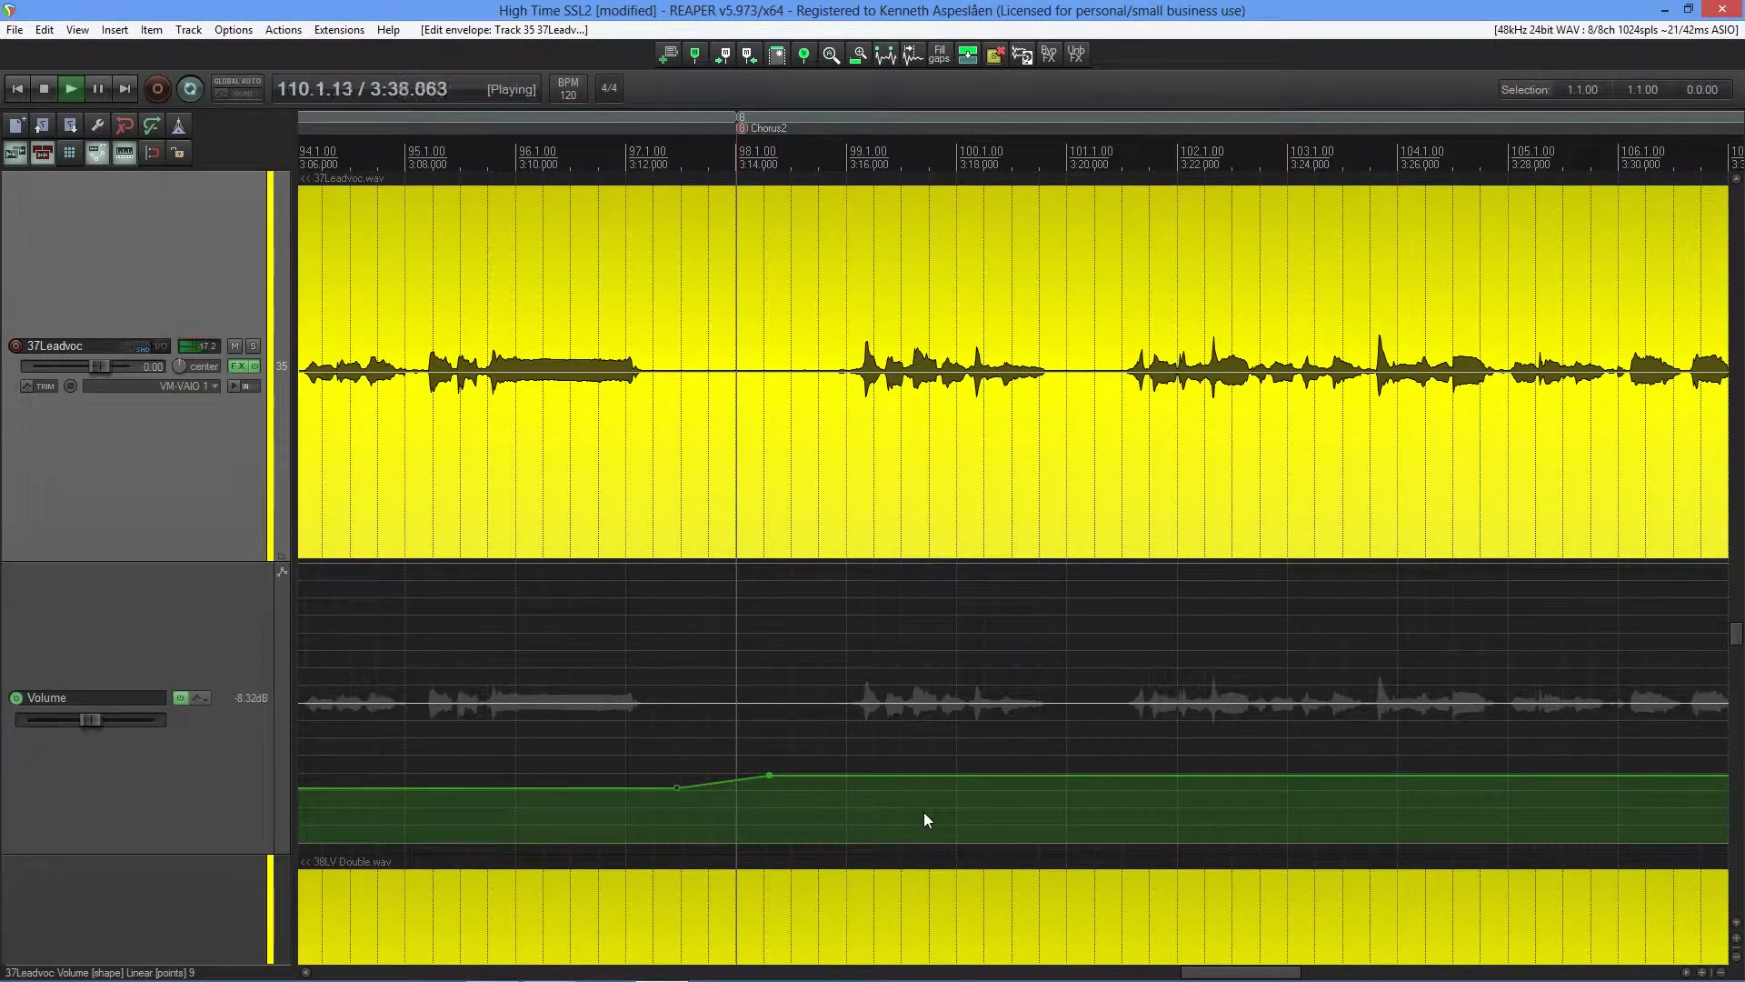
scroll(923, 811, down, 6)
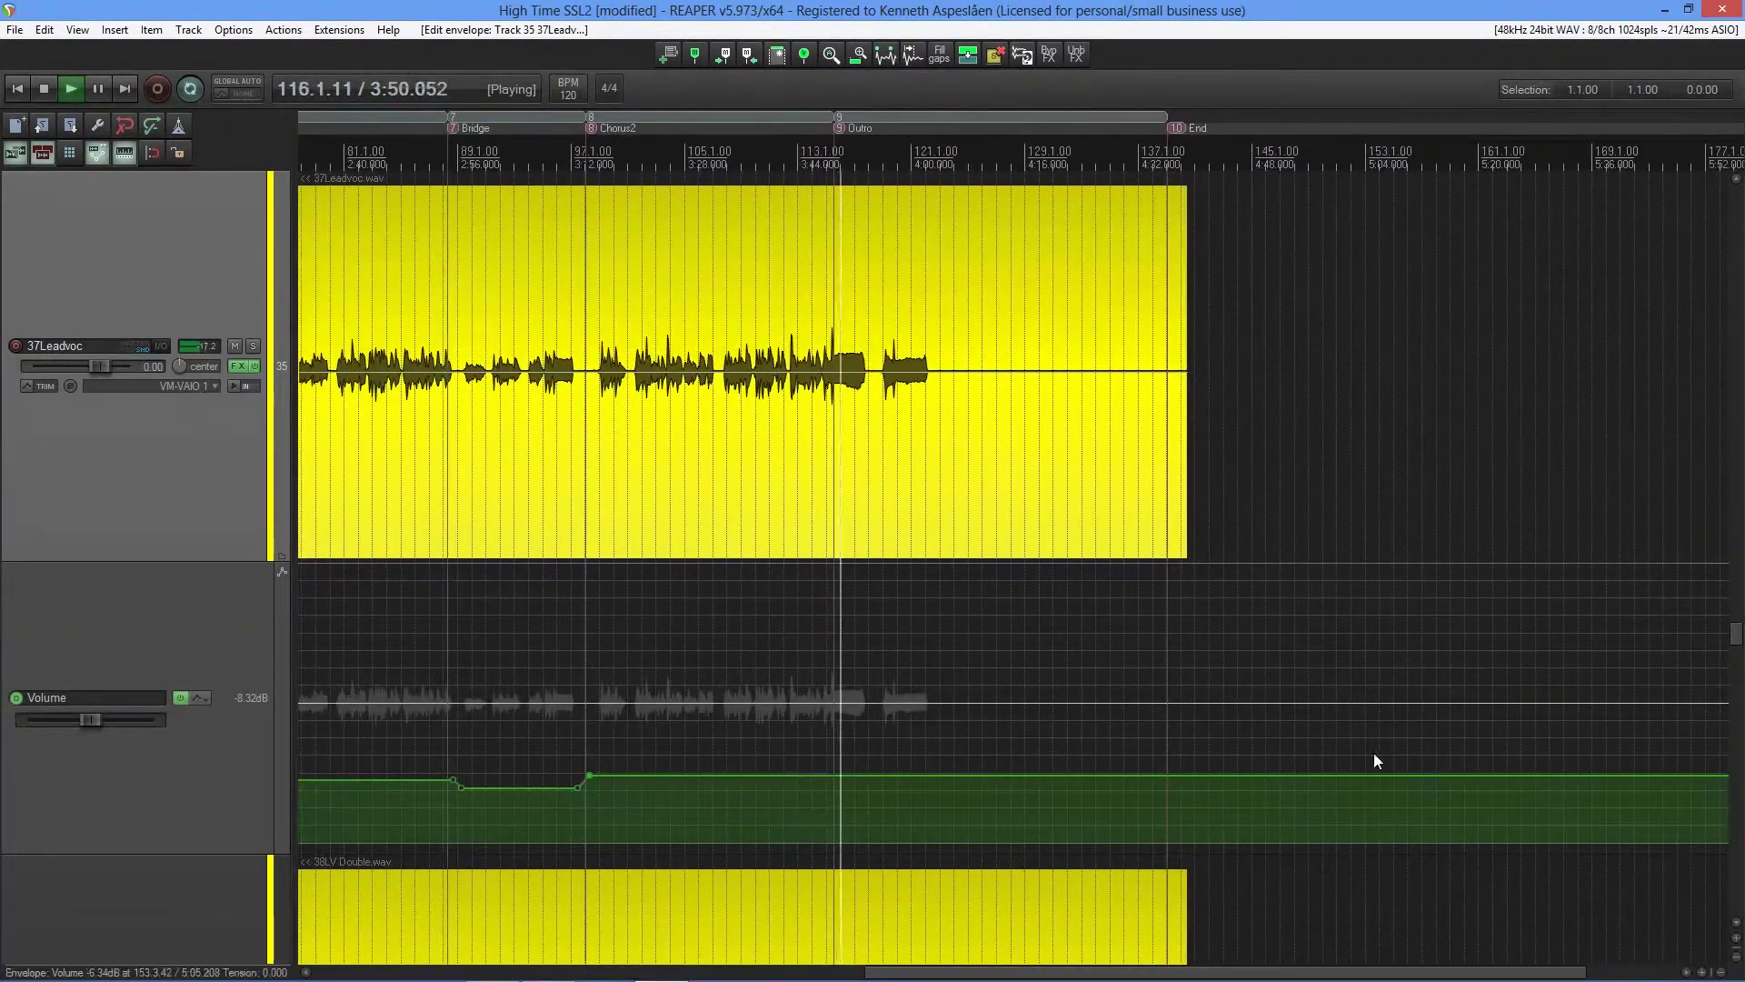
drag(1027, 971, 1476, 977)
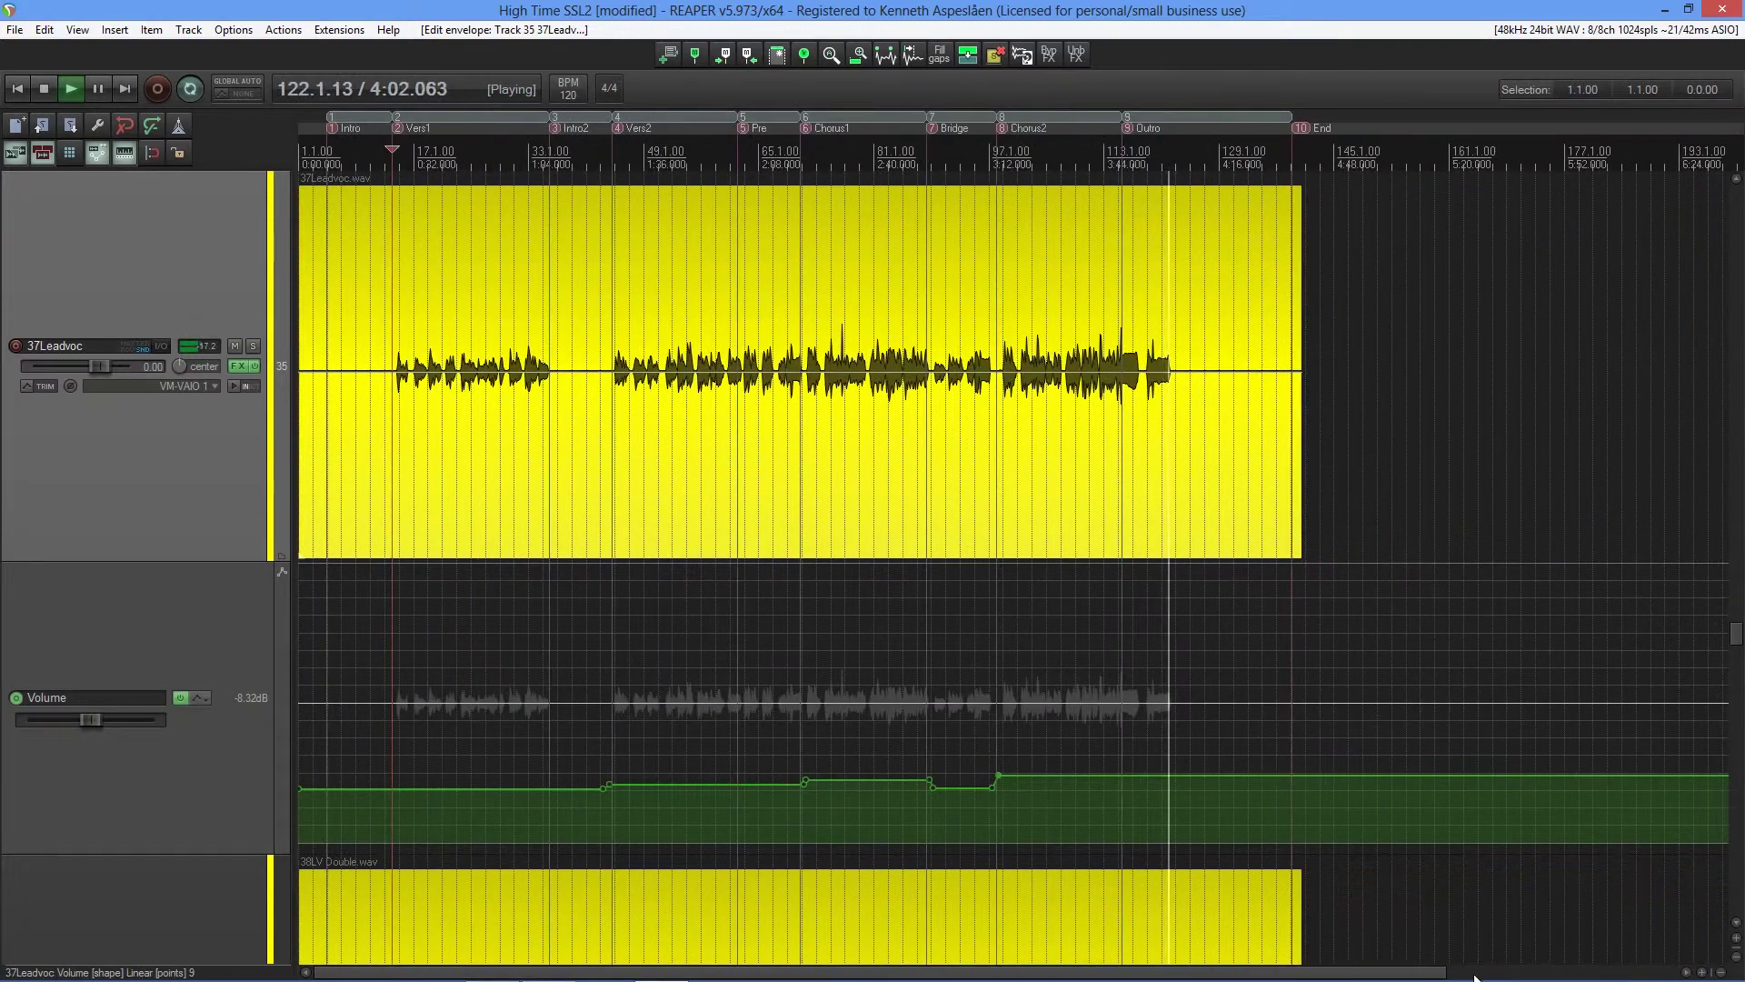
key(space)
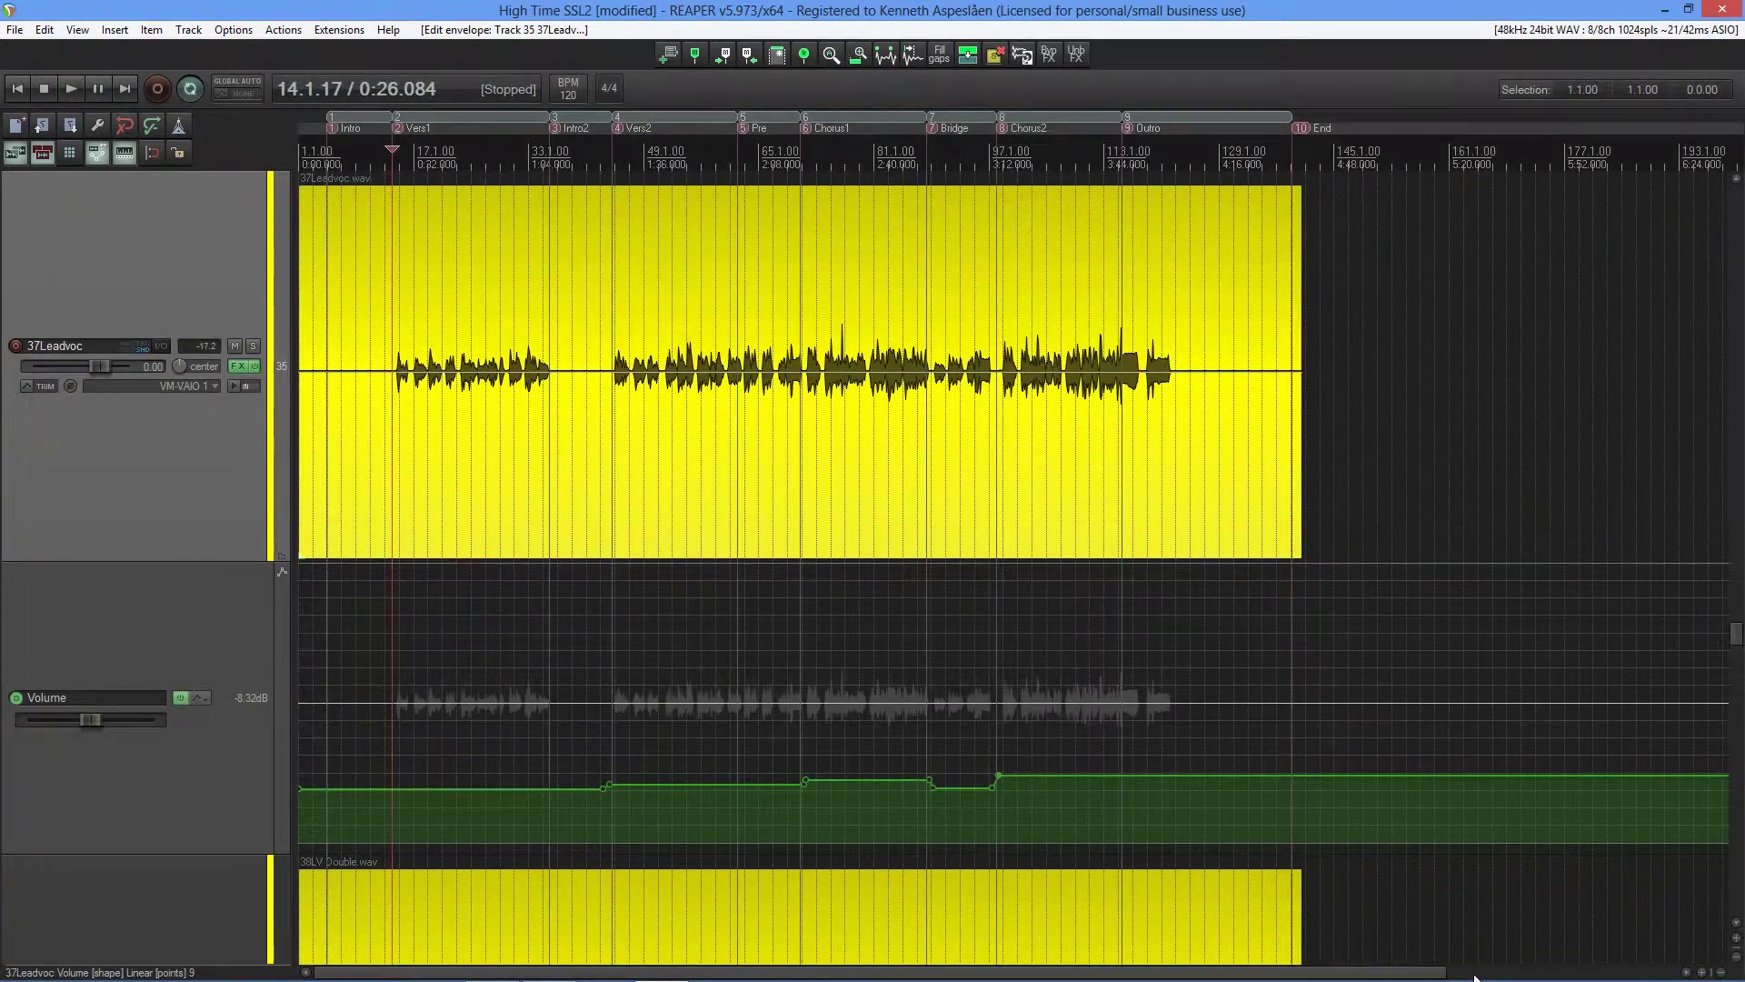
Move the play position to the Pre marker, where the choir tracks enter, and open the mixer.
scroll(1474, 972, down, 5)
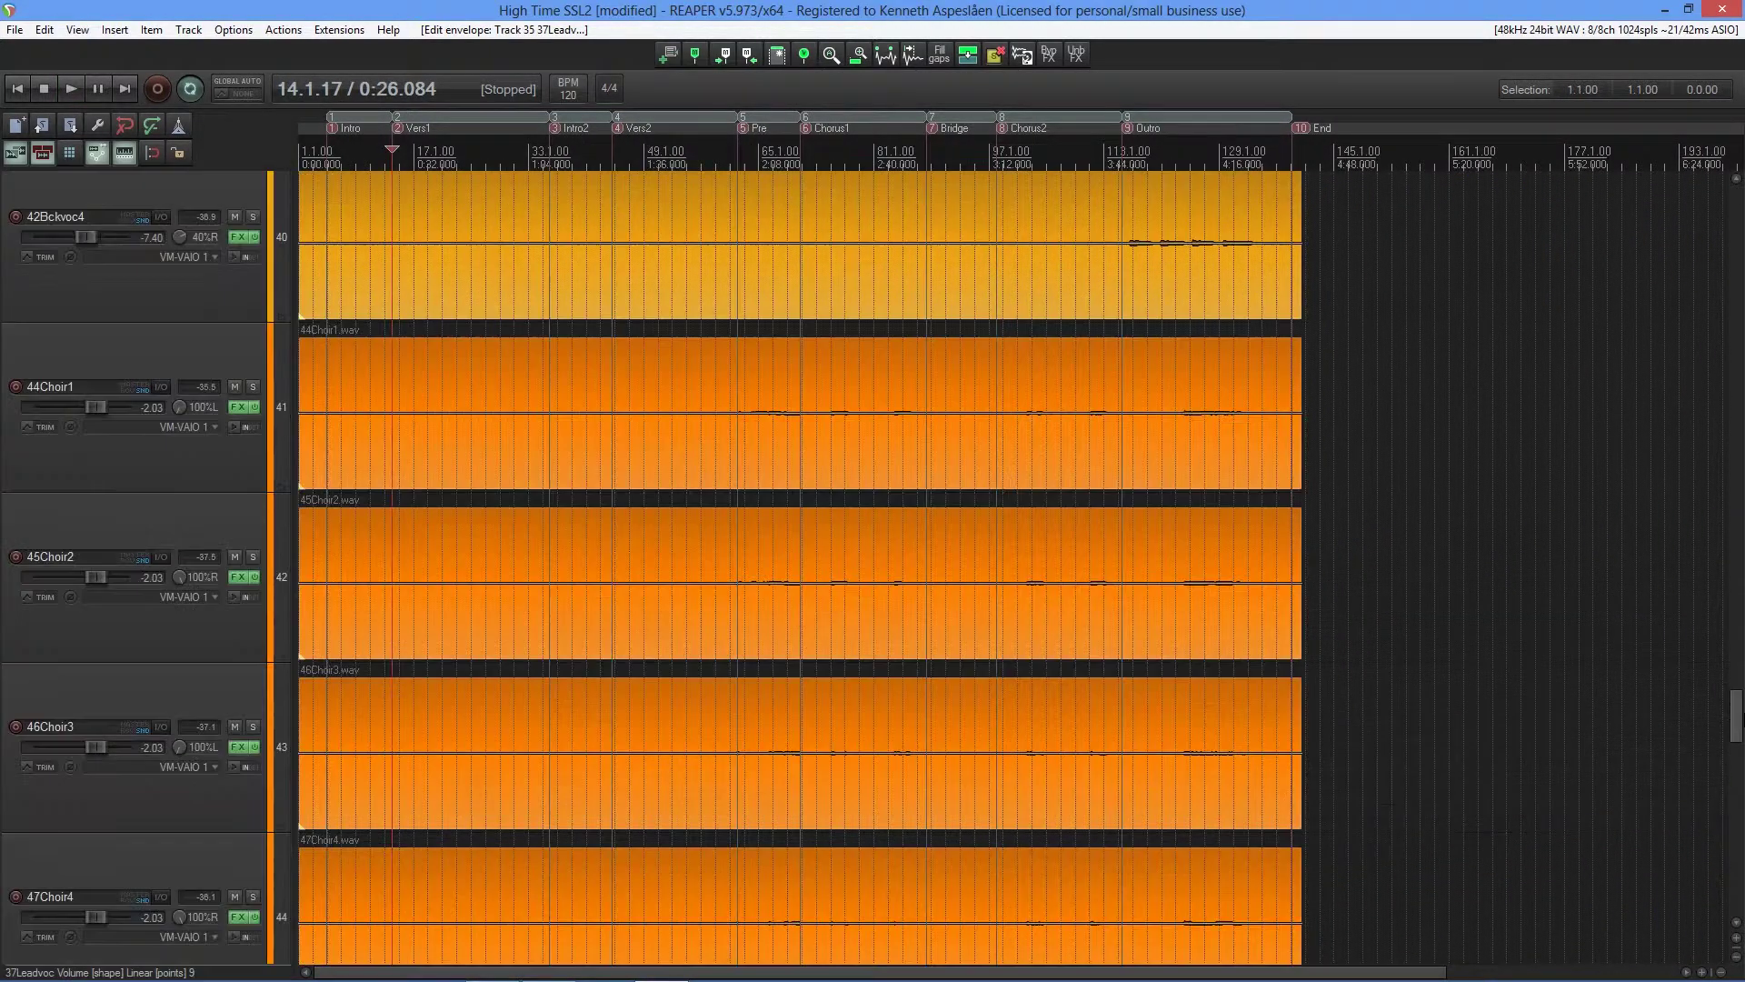
scroll(800, 564, down, 2)
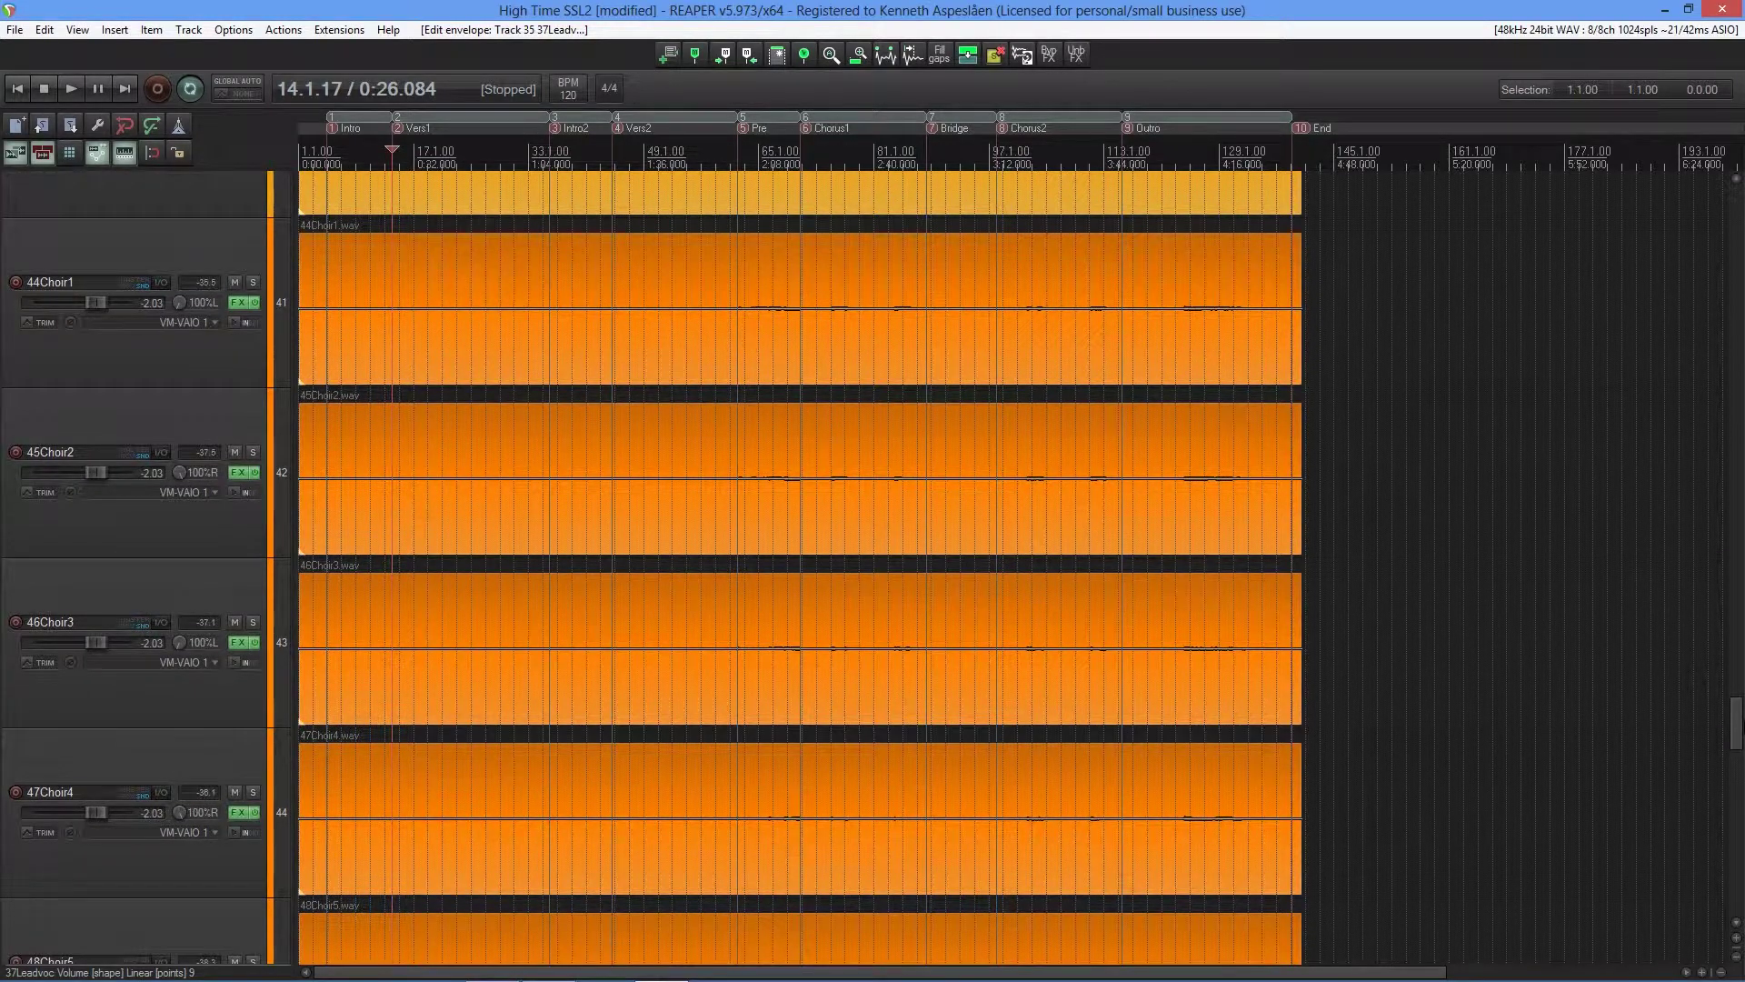
click(740, 129)
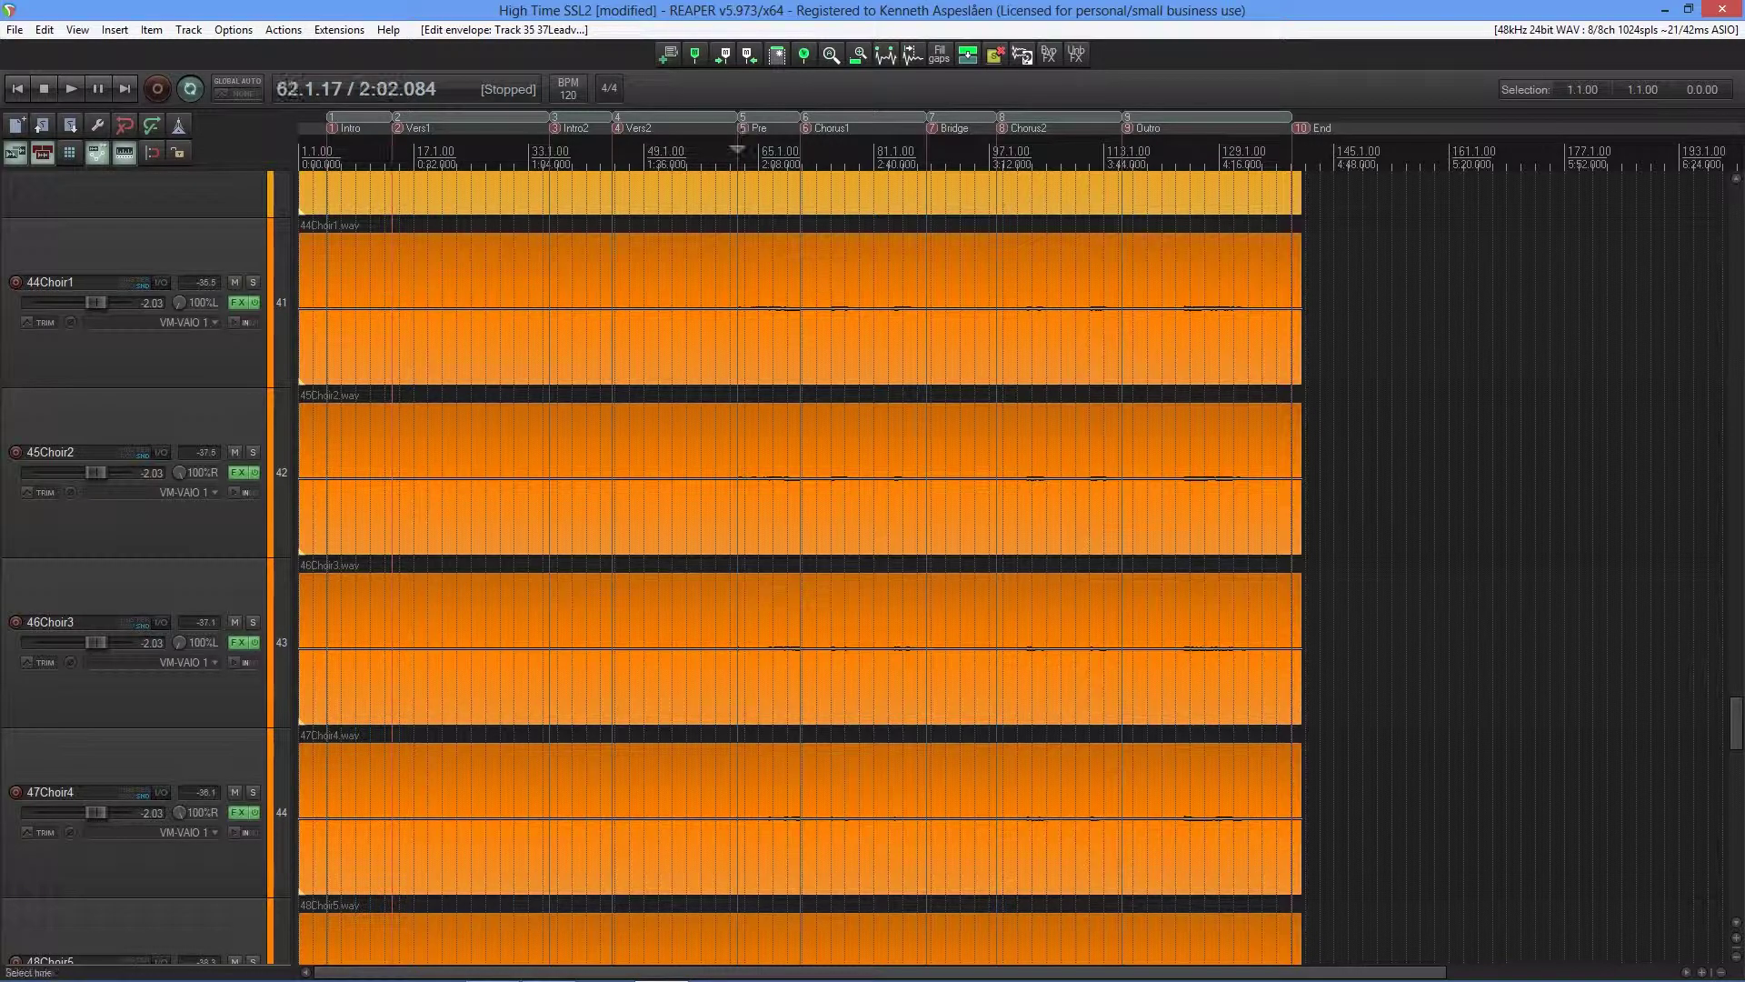
key(ctrl+m)
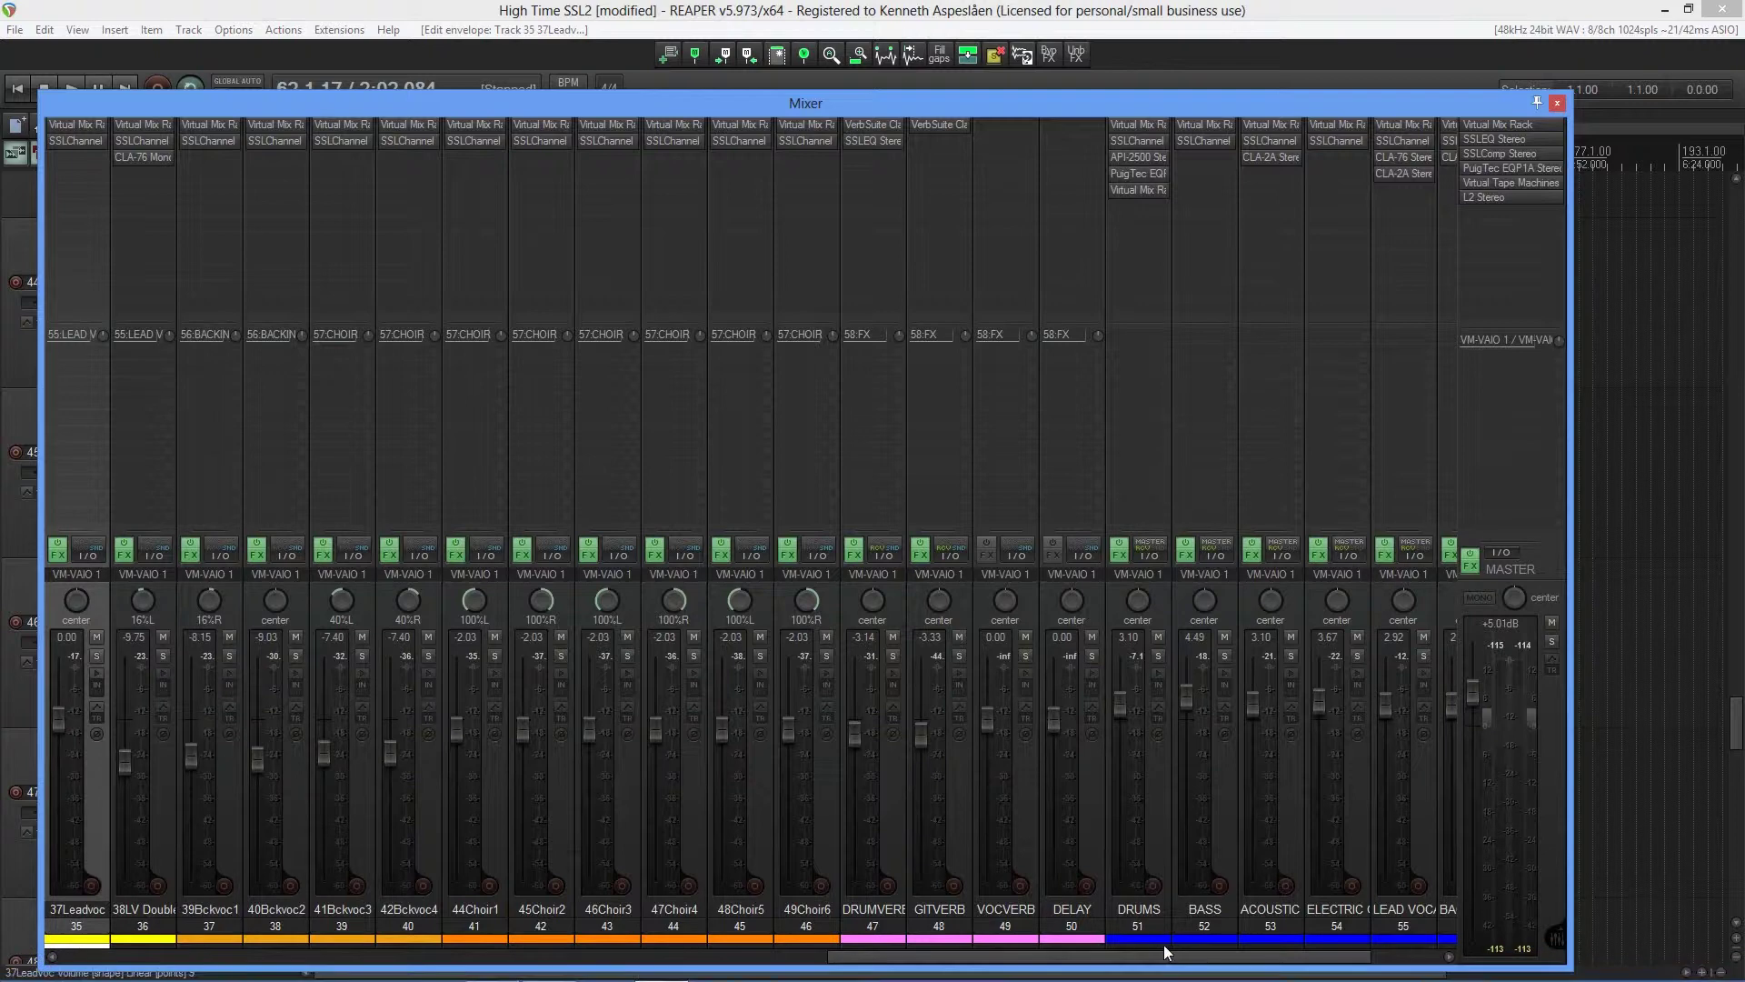
Set the high-pass filter in the CHOIR bus SSLChannel to about 216 Hz and boost its high-frequency band.
drag(1166, 949, 1307, 946)
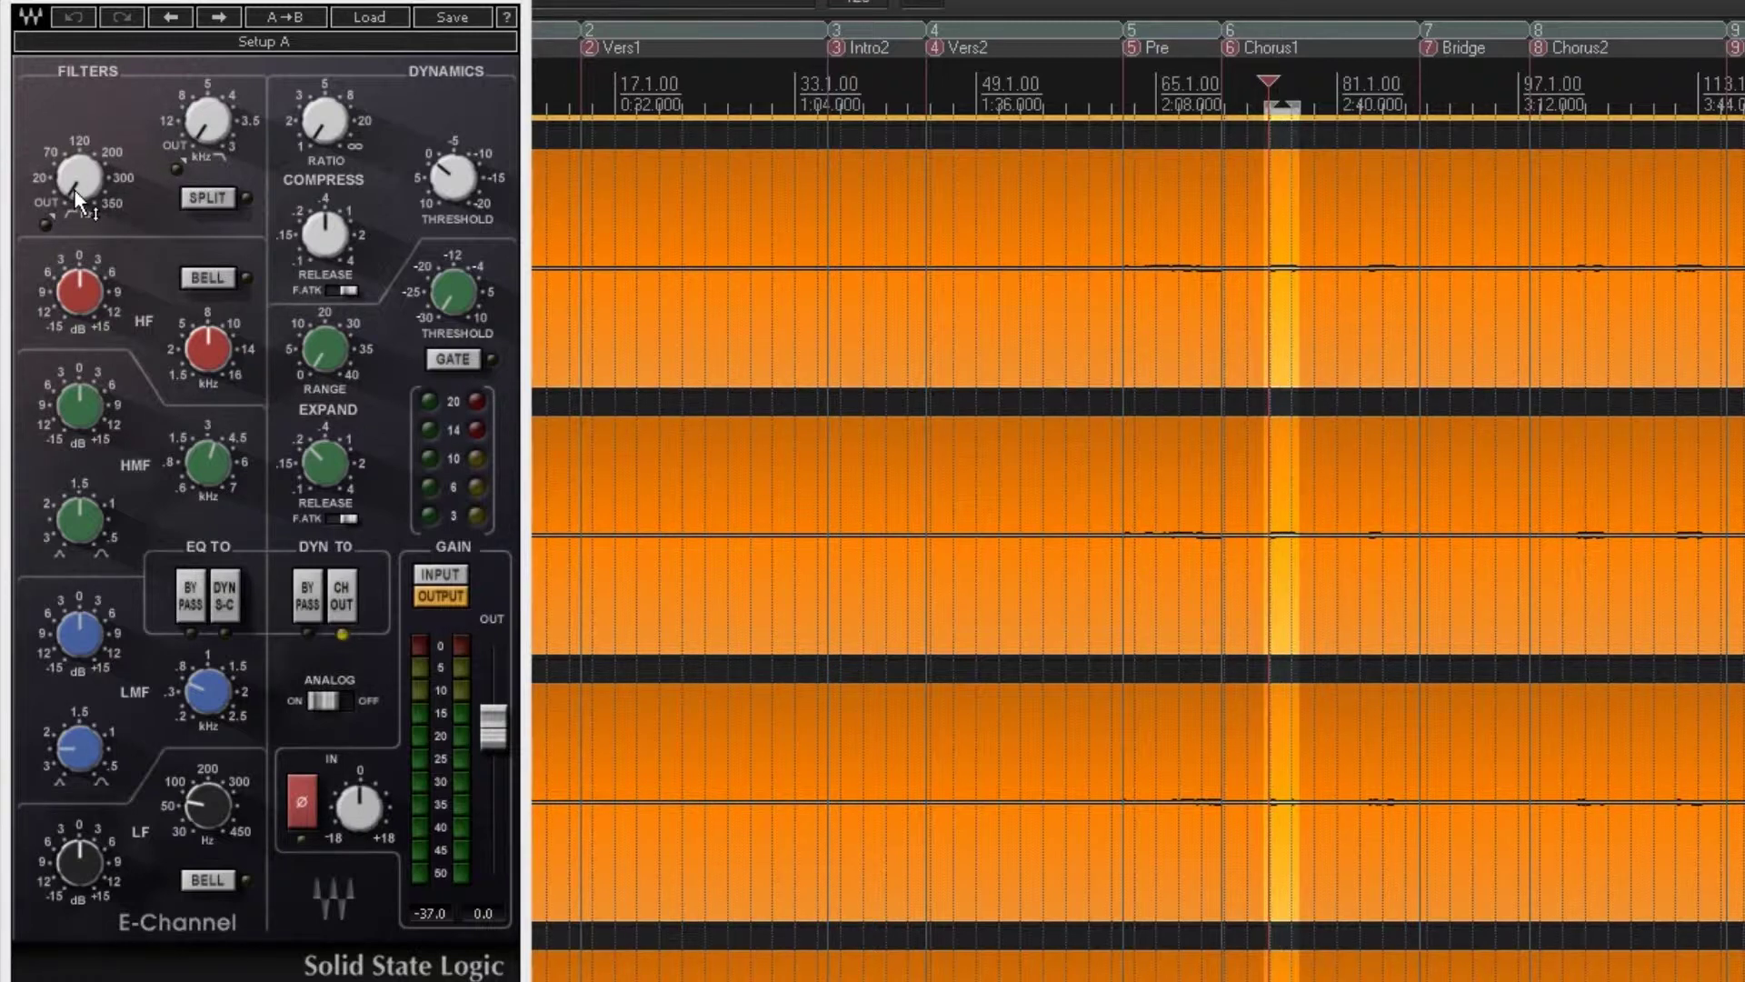
mouse_move(74, 191)
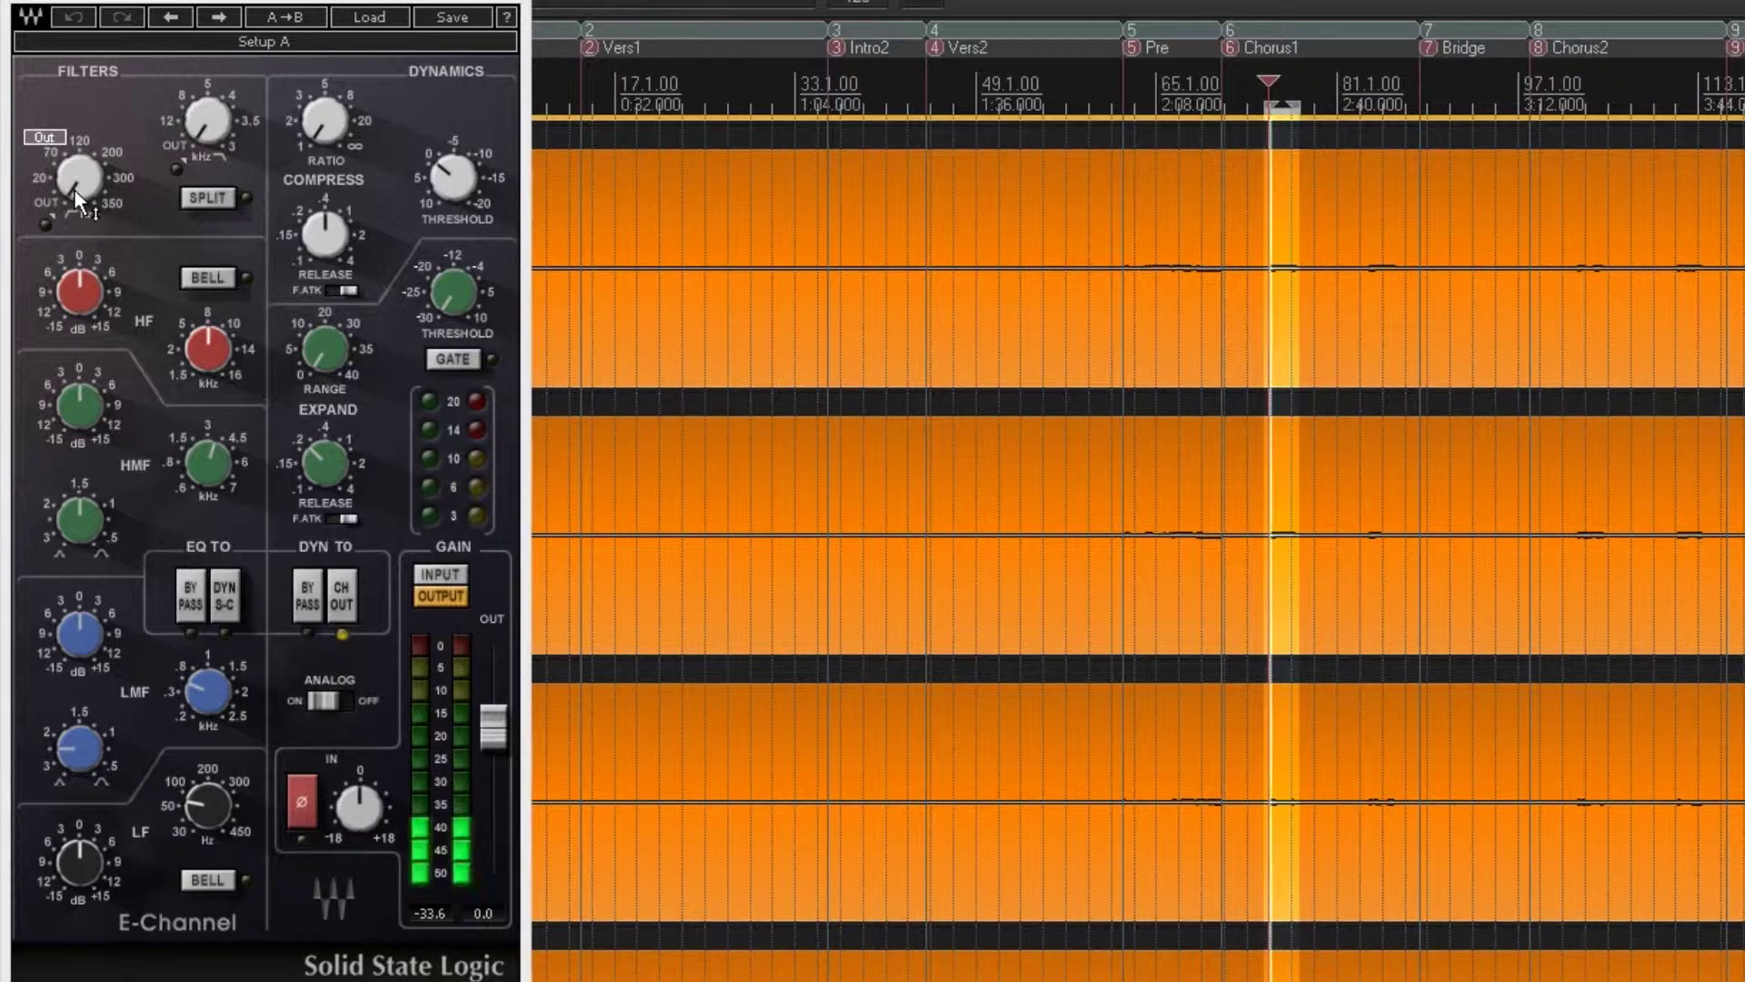
drag(75, 194, 74, 160)
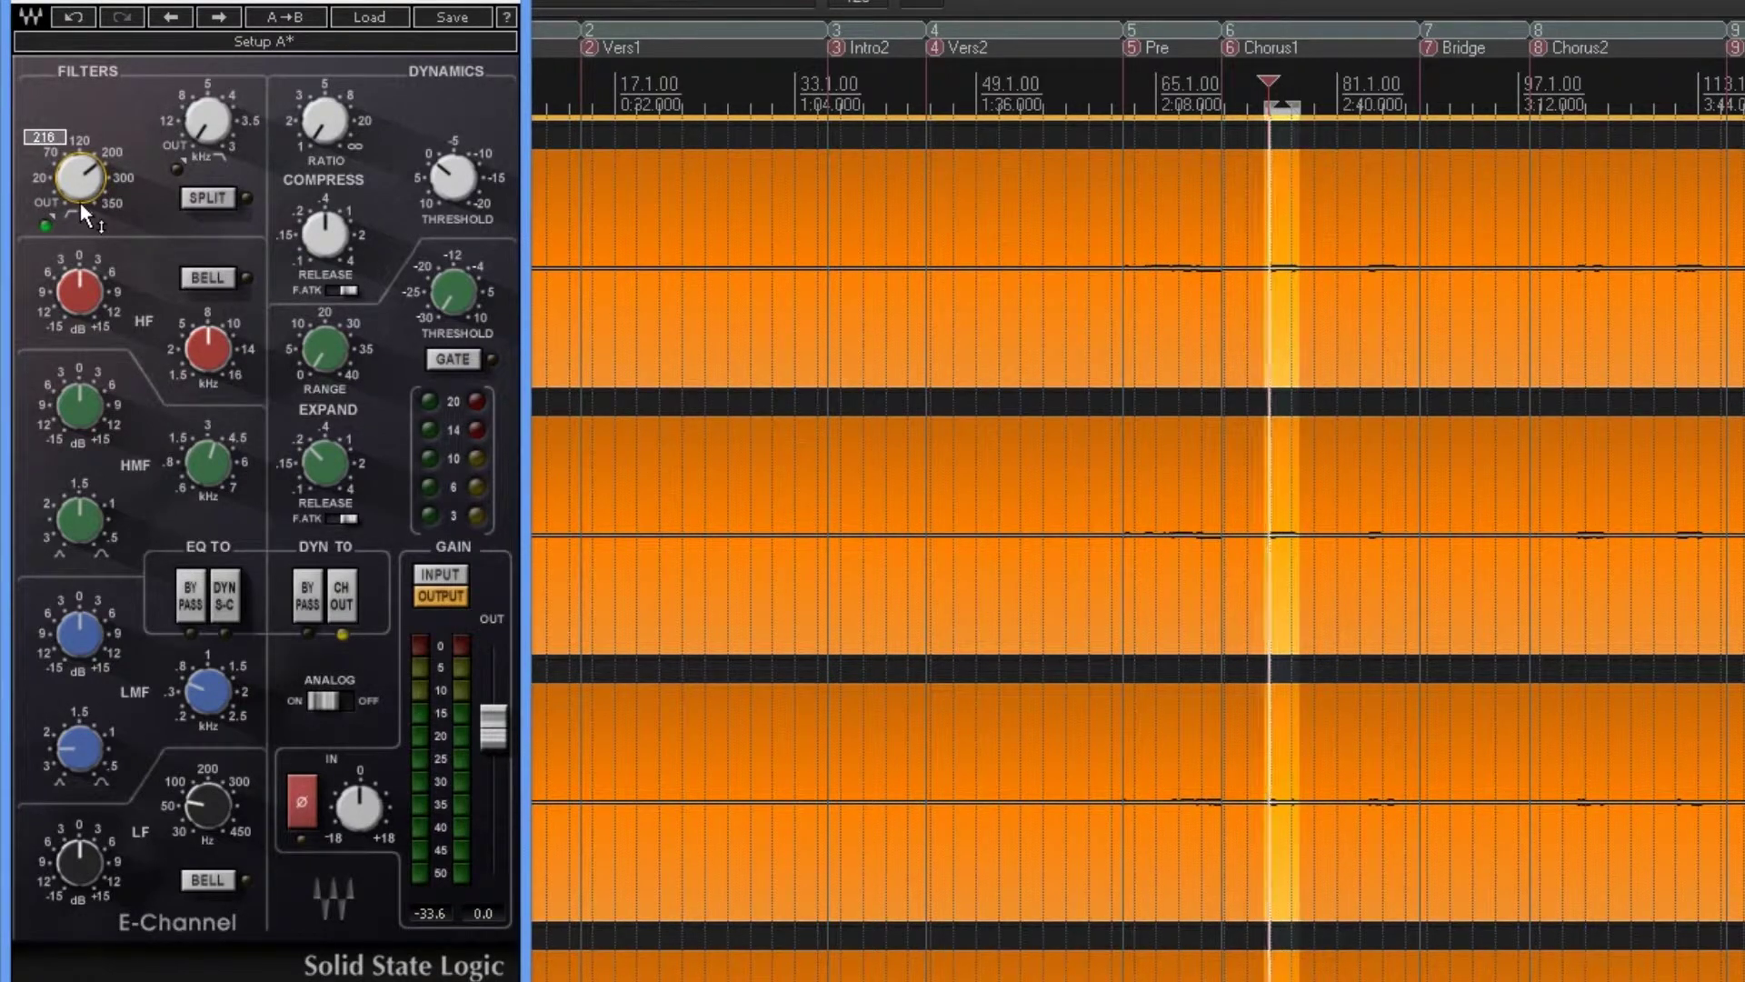
mouse_move(80, 302)
mouse_down()
mouse_move(80, 281)
mouse_move(82, 312)
mouse_up()
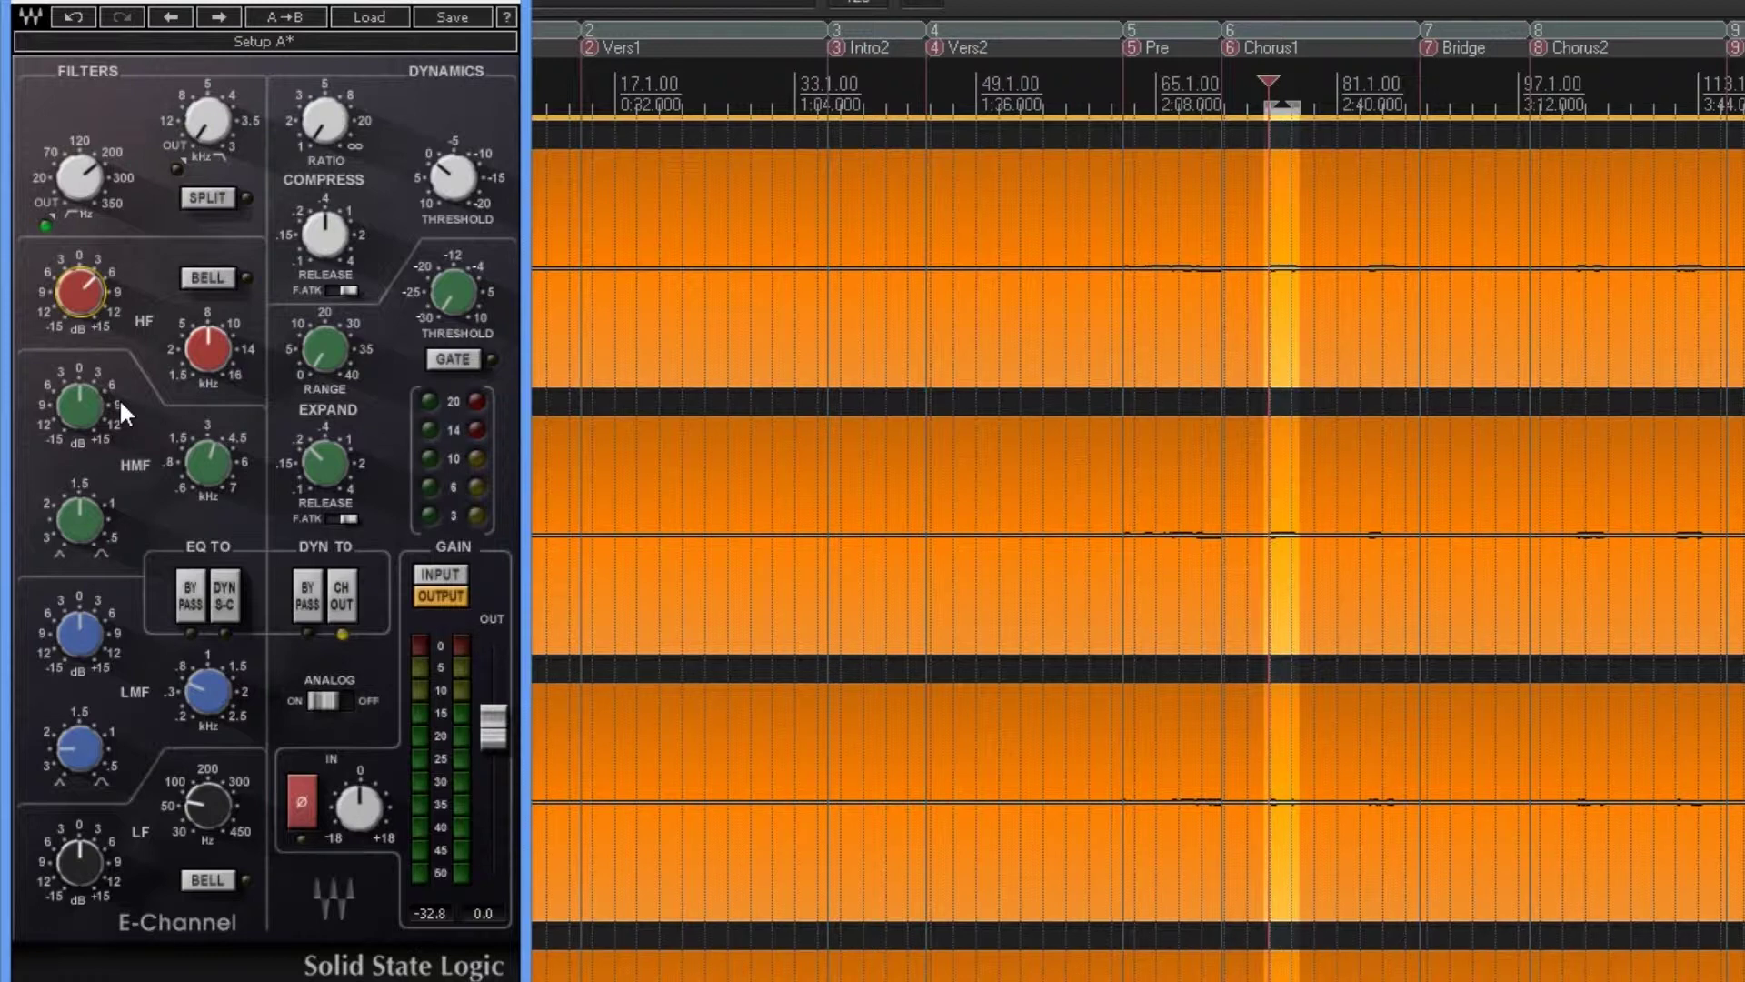
mouse_move(108, 402)
Cut the choir's low mids at about 0.73 kHz and adjust the bandwidth of that LMF band.
mouse_move(208, 691)
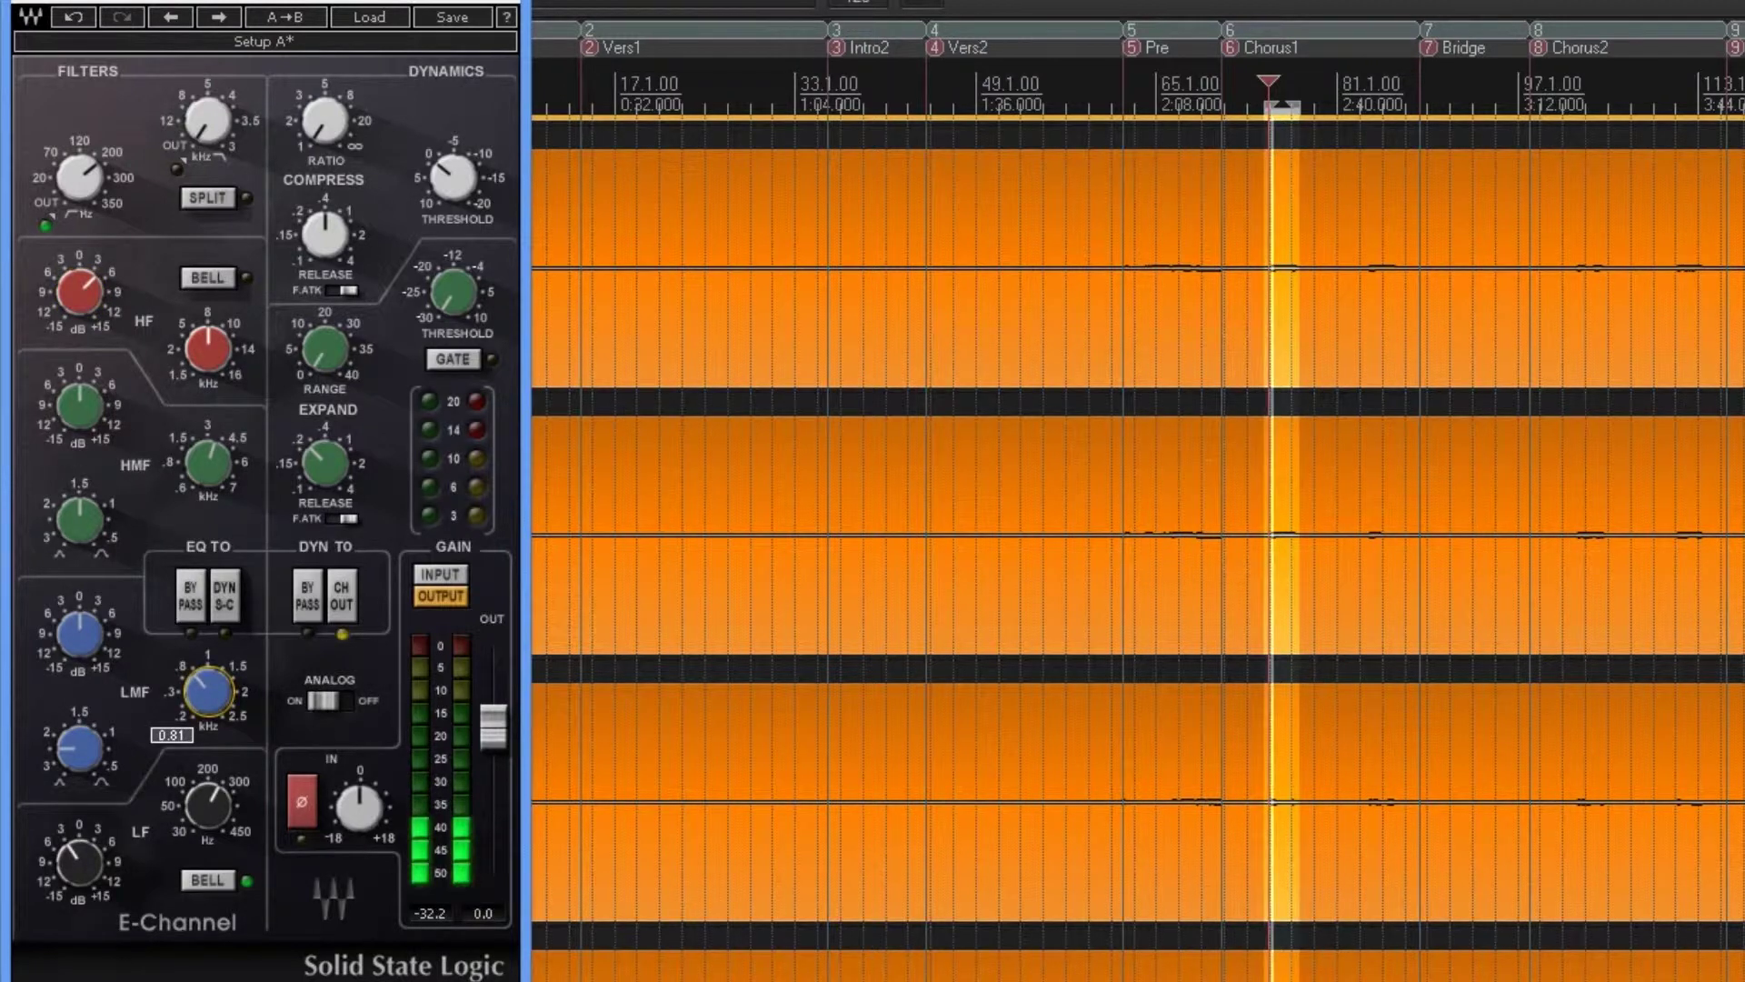
drag(208, 691, 208, 699)
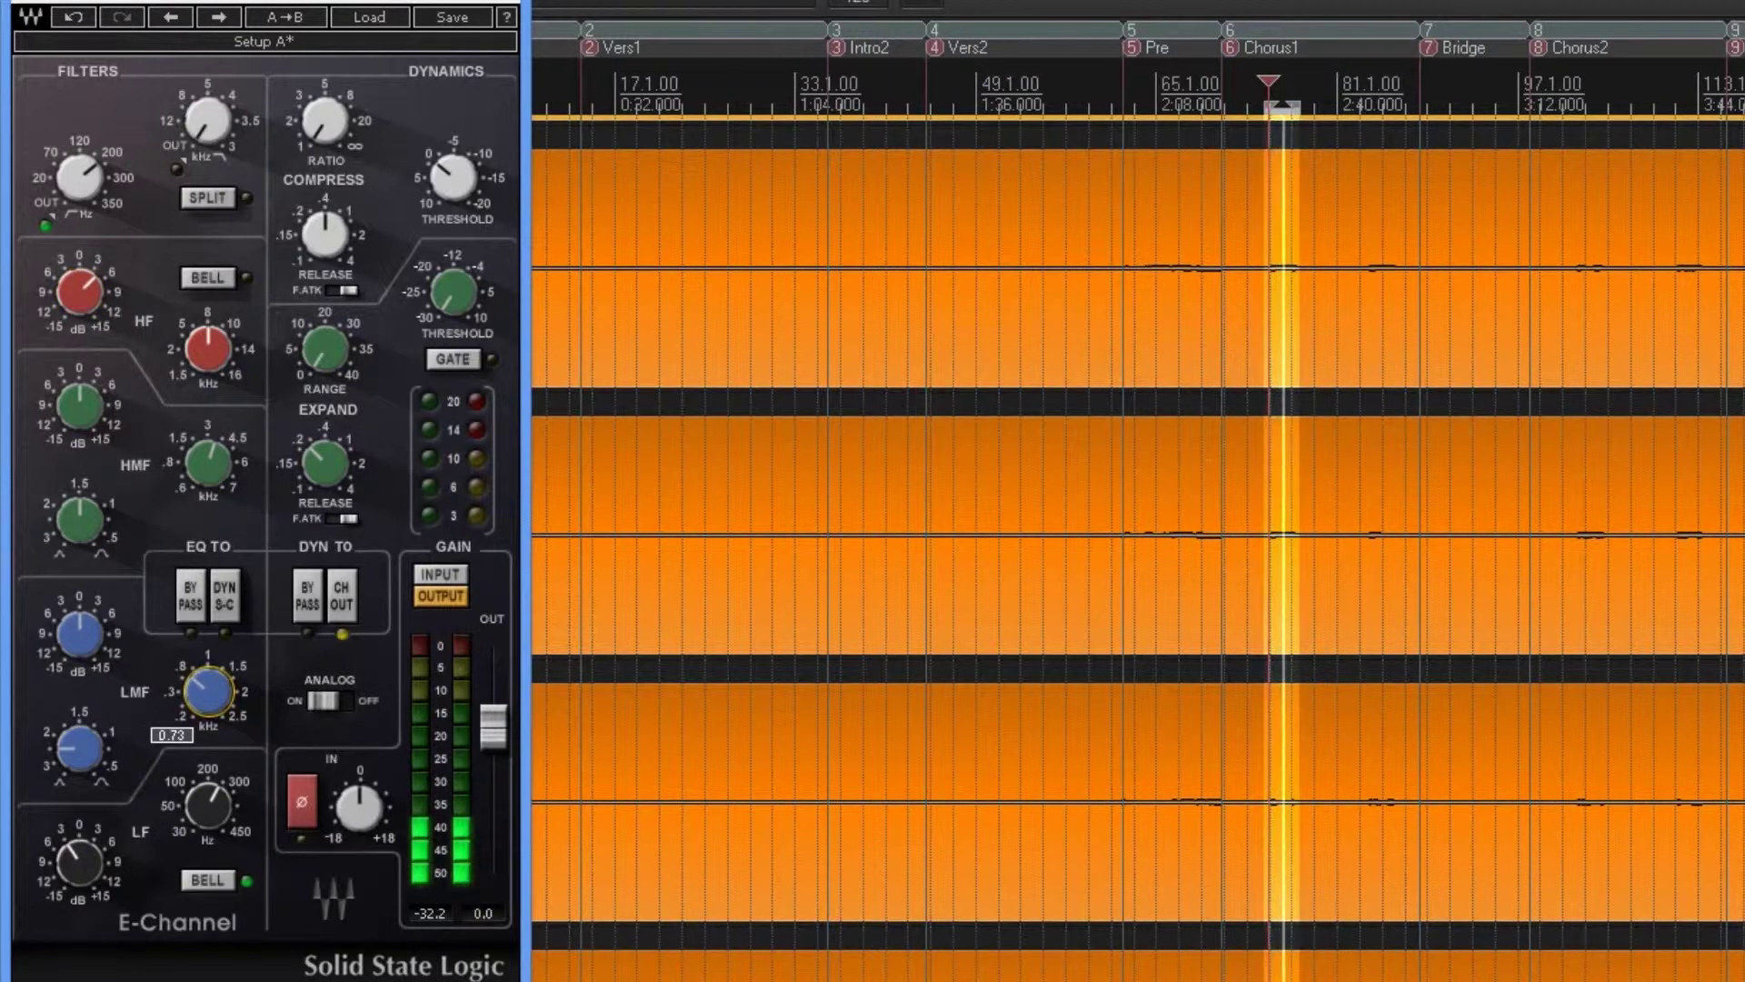
mouse_move(80, 633)
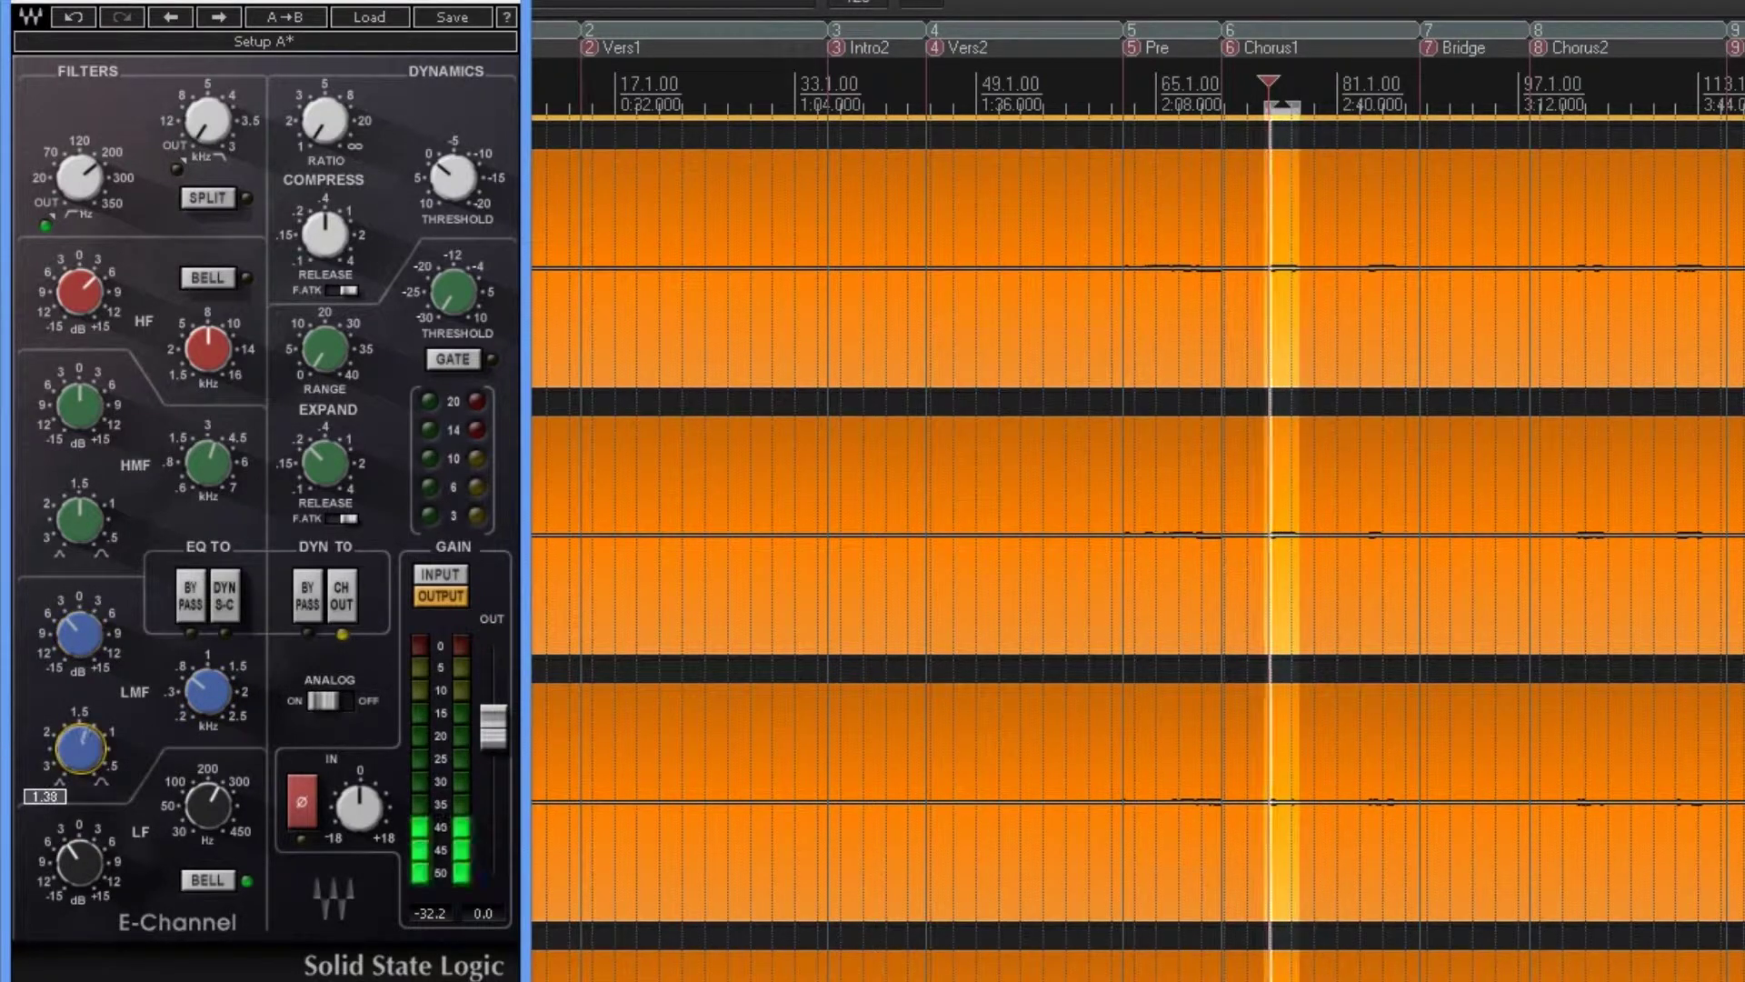
drag(80, 727, 76, 744)
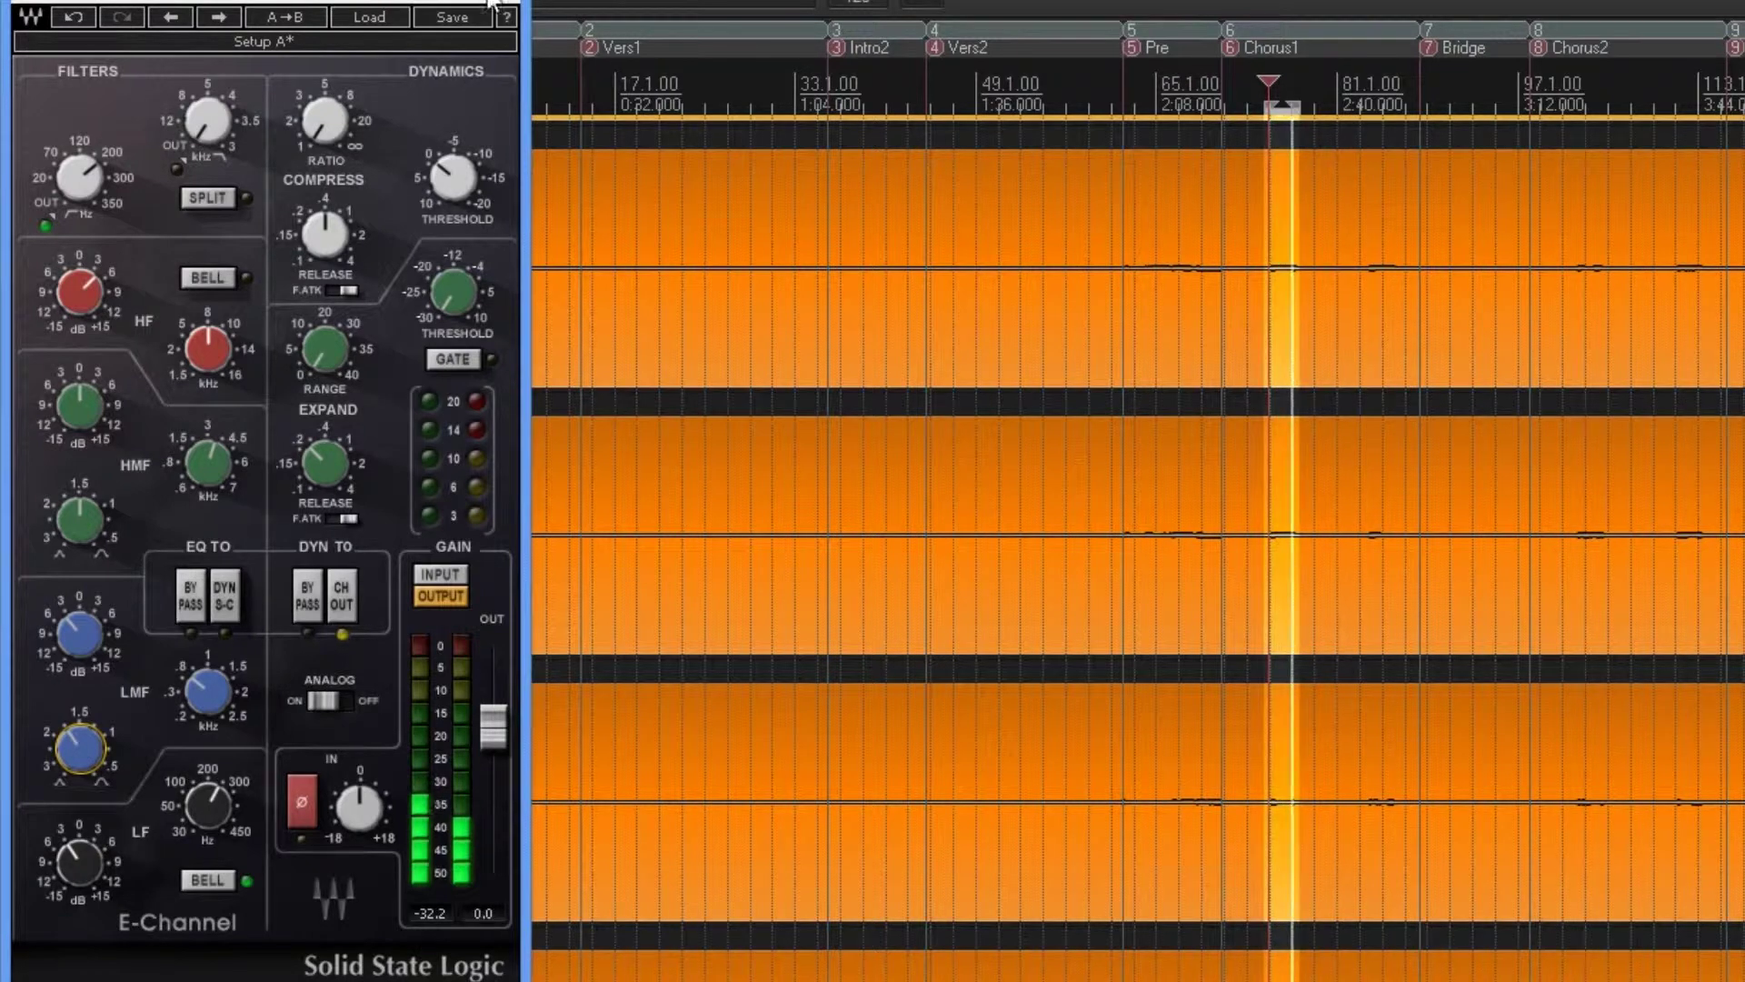
Compress the choir with fast attack, a ratio of about 5, a short release and the threshold near -20.
click(340, 290)
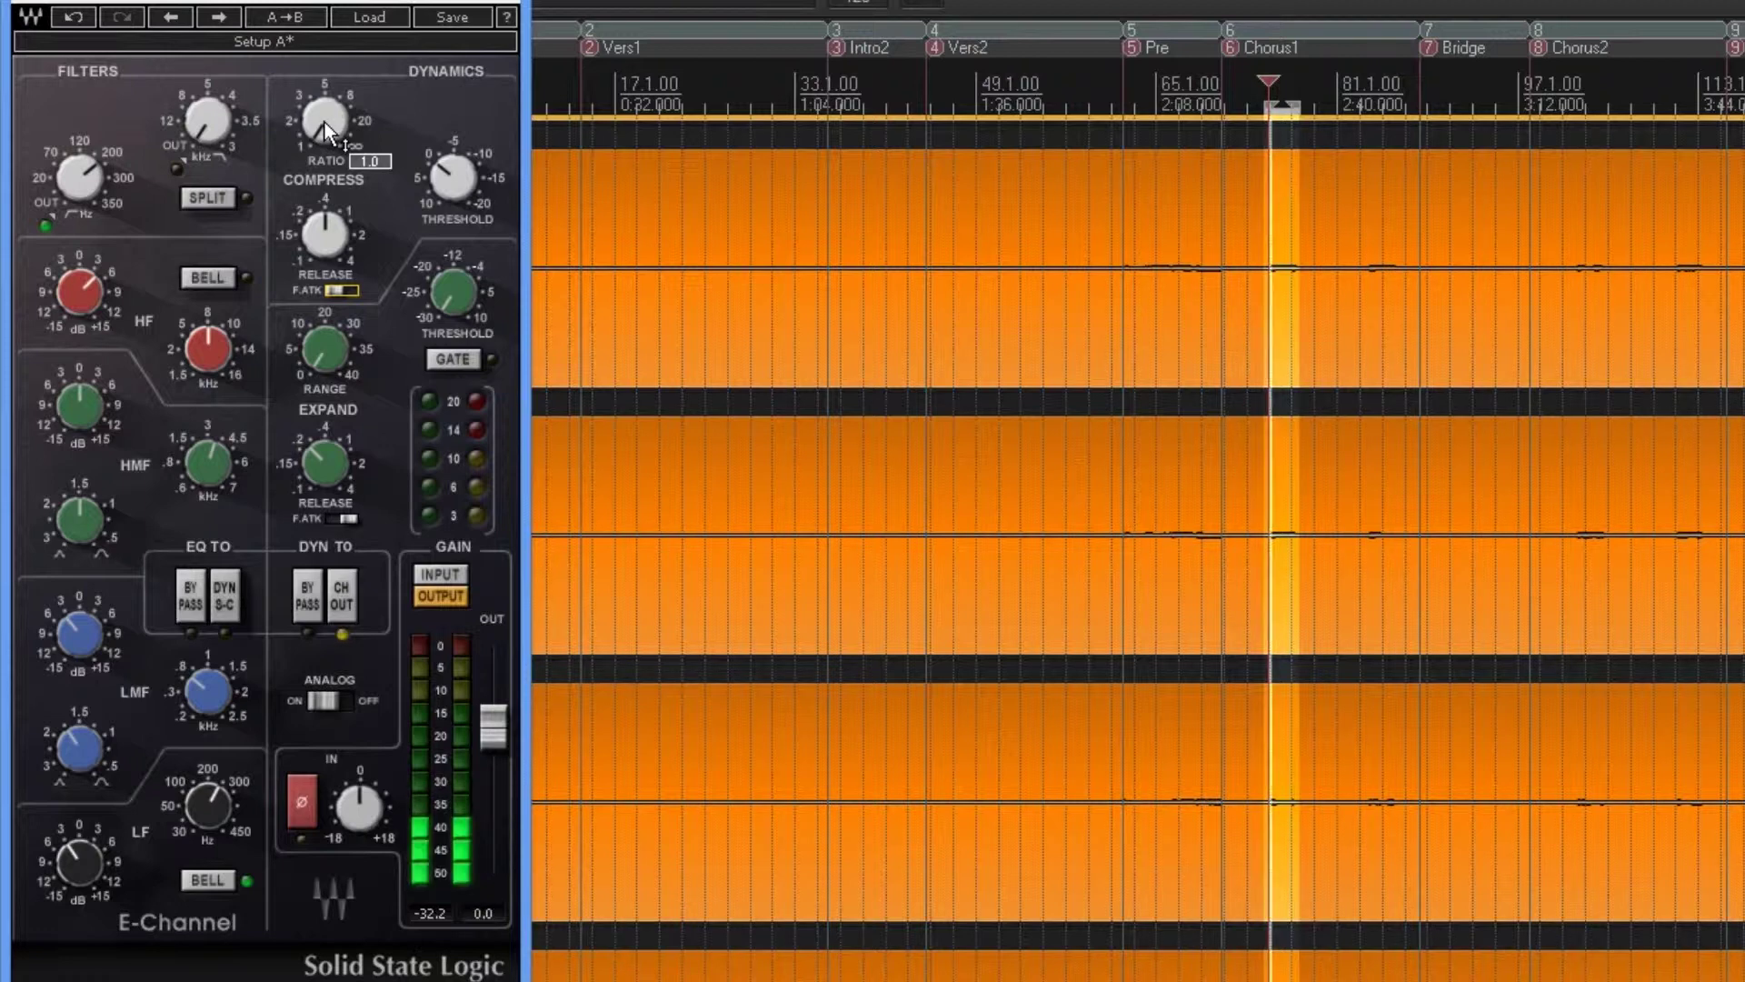
drag(324, 122, 325, 80)
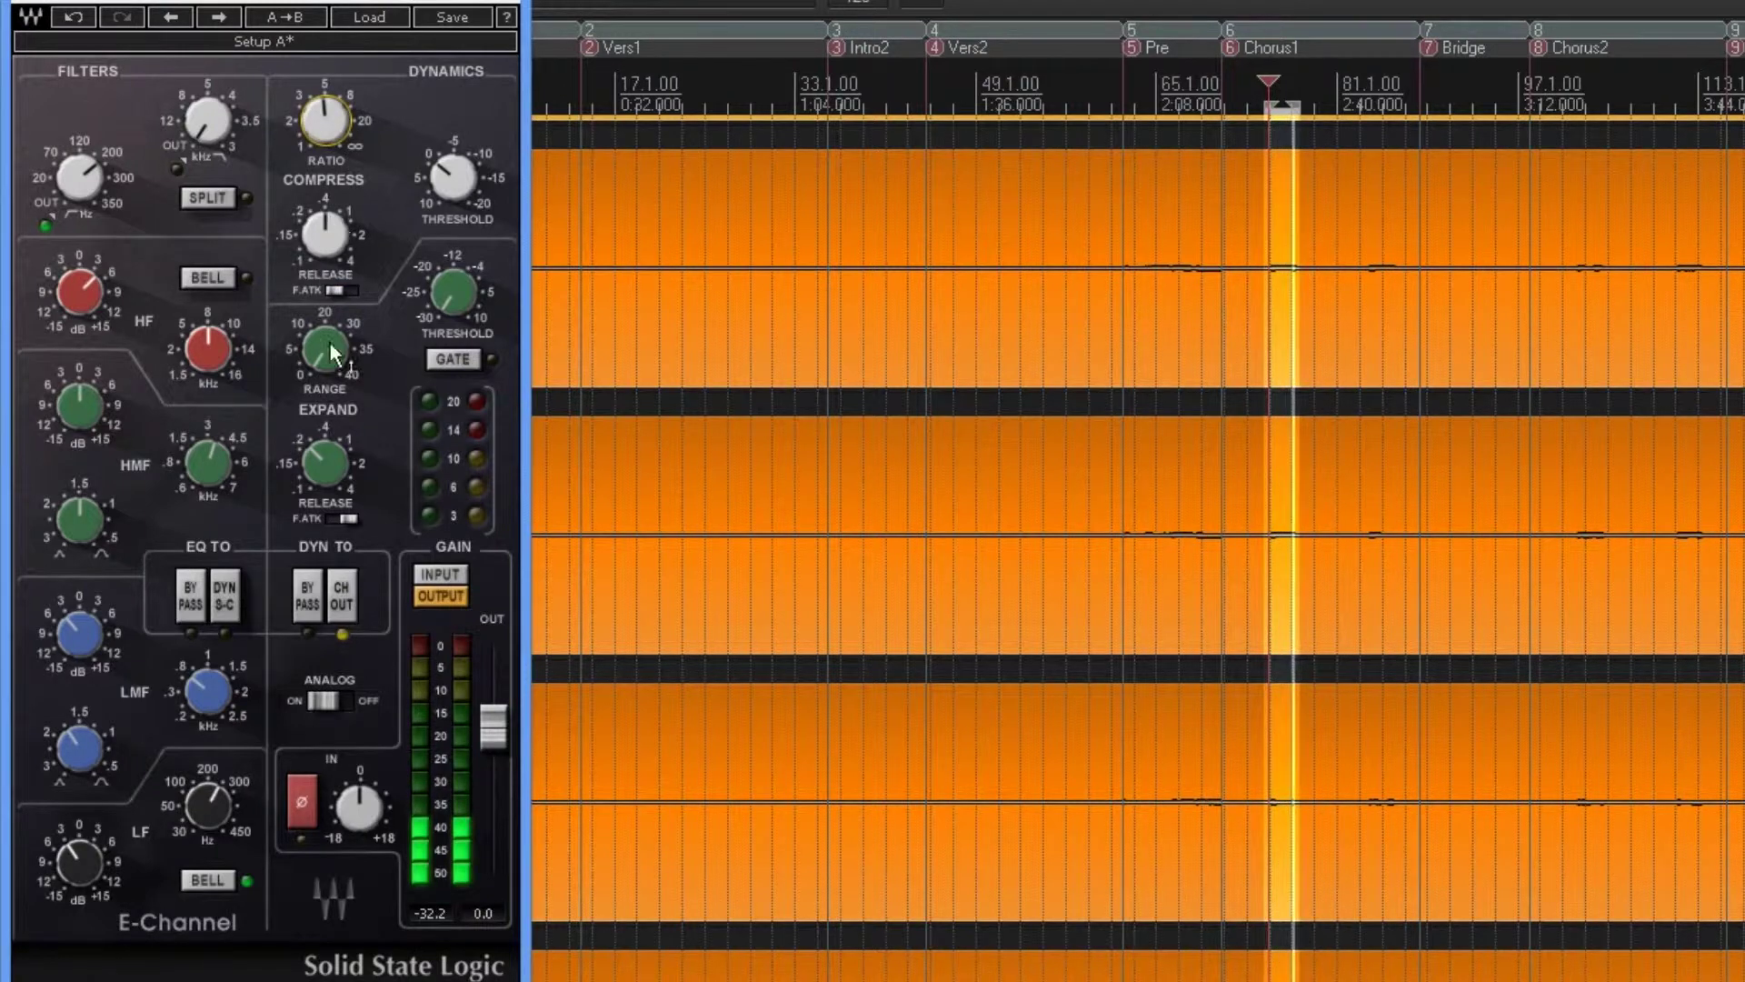
drag(333, 238, 333, 267)
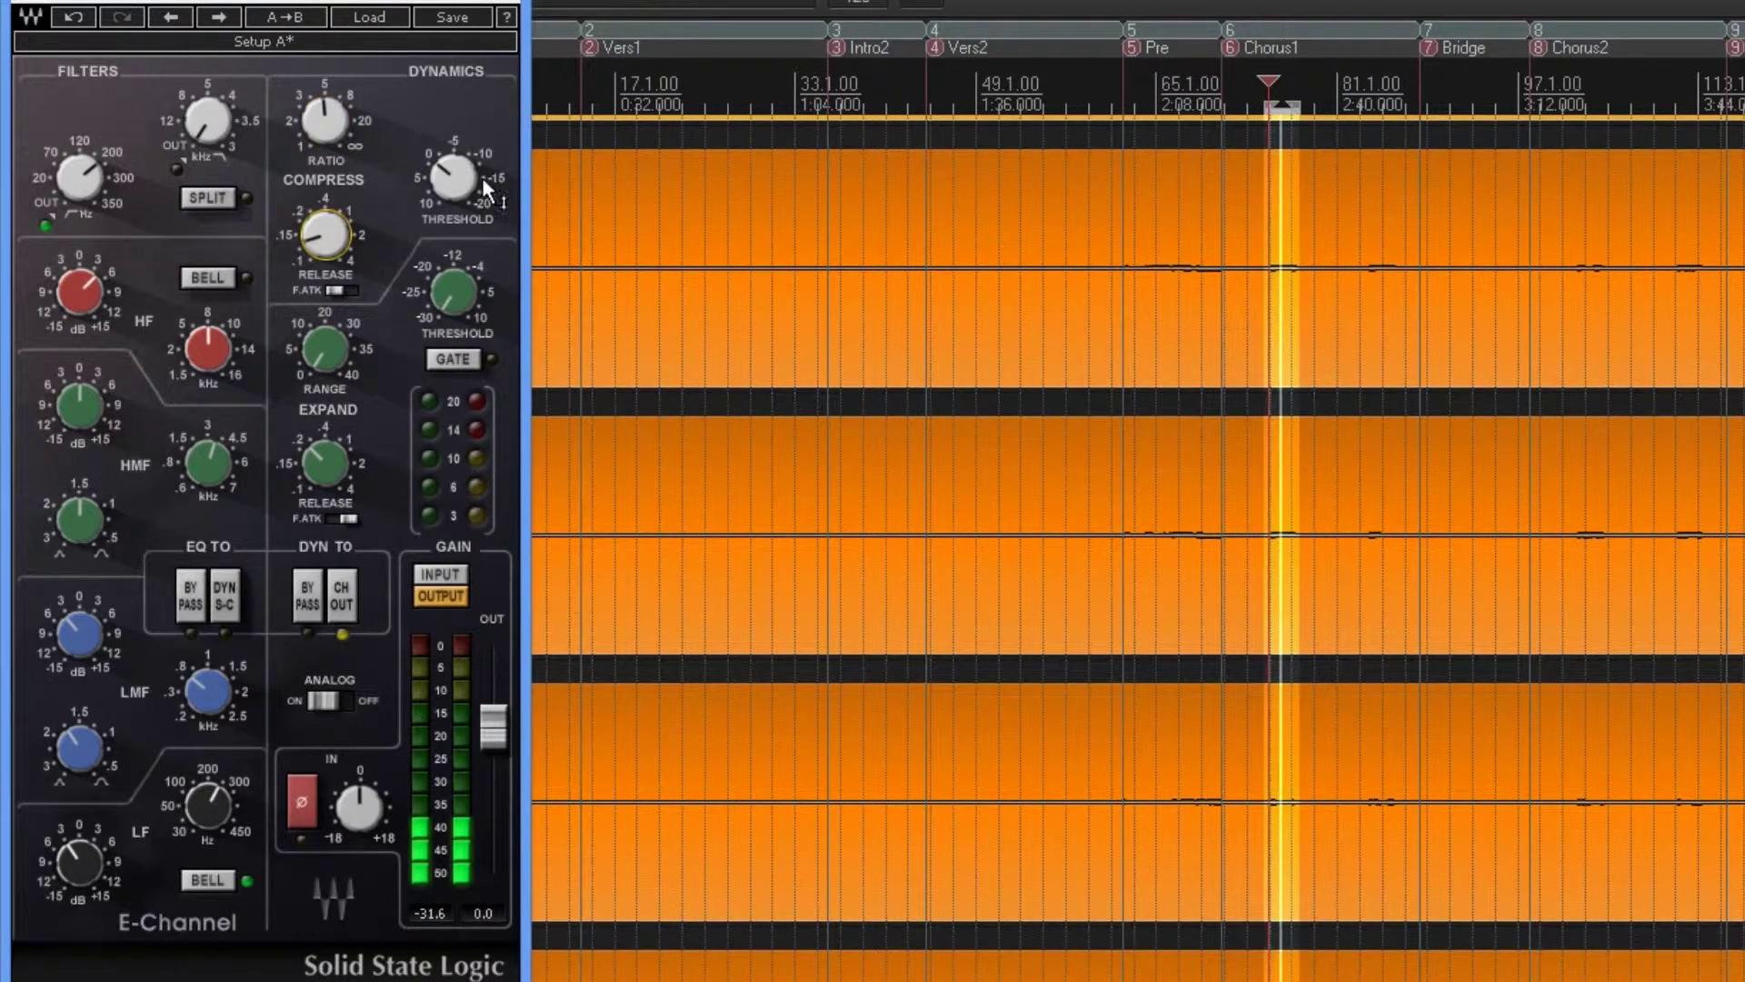
drag(438, 177, 438, 154)
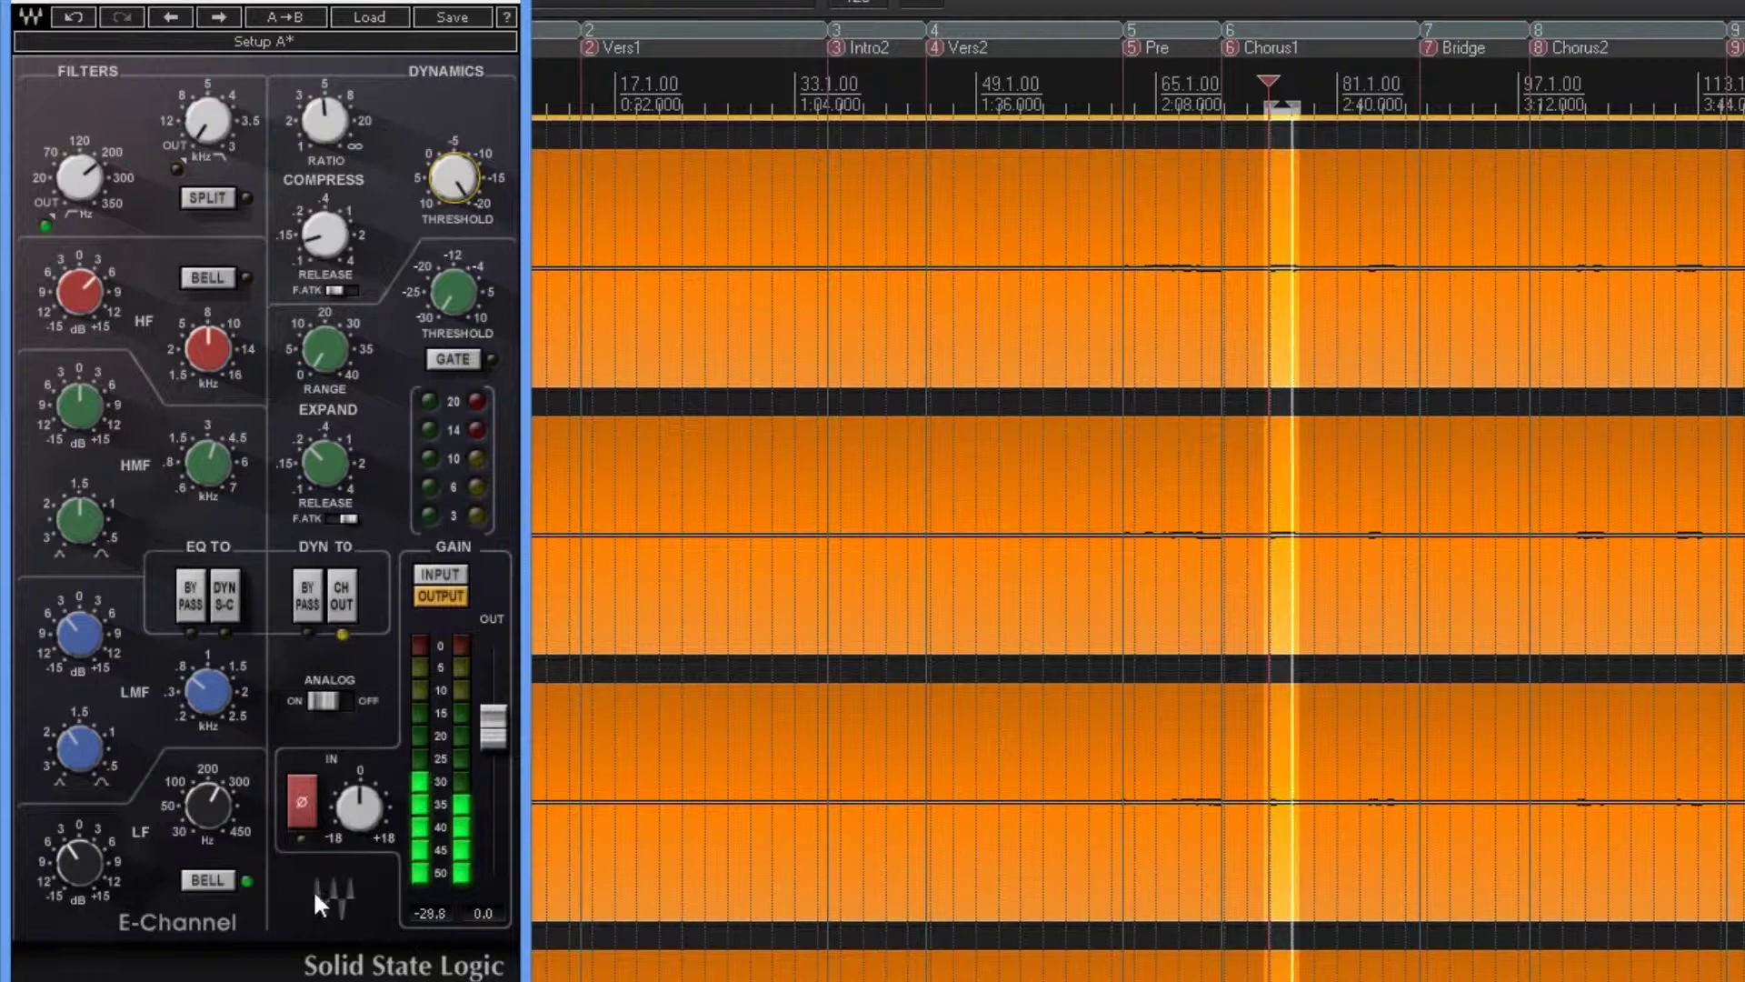
Raise the choir SSLChannel's input gain and lower its output to -9.7 dB while checking playback.
drag(493, 727, 492, 765)
drag(359, 805, 359, 777)
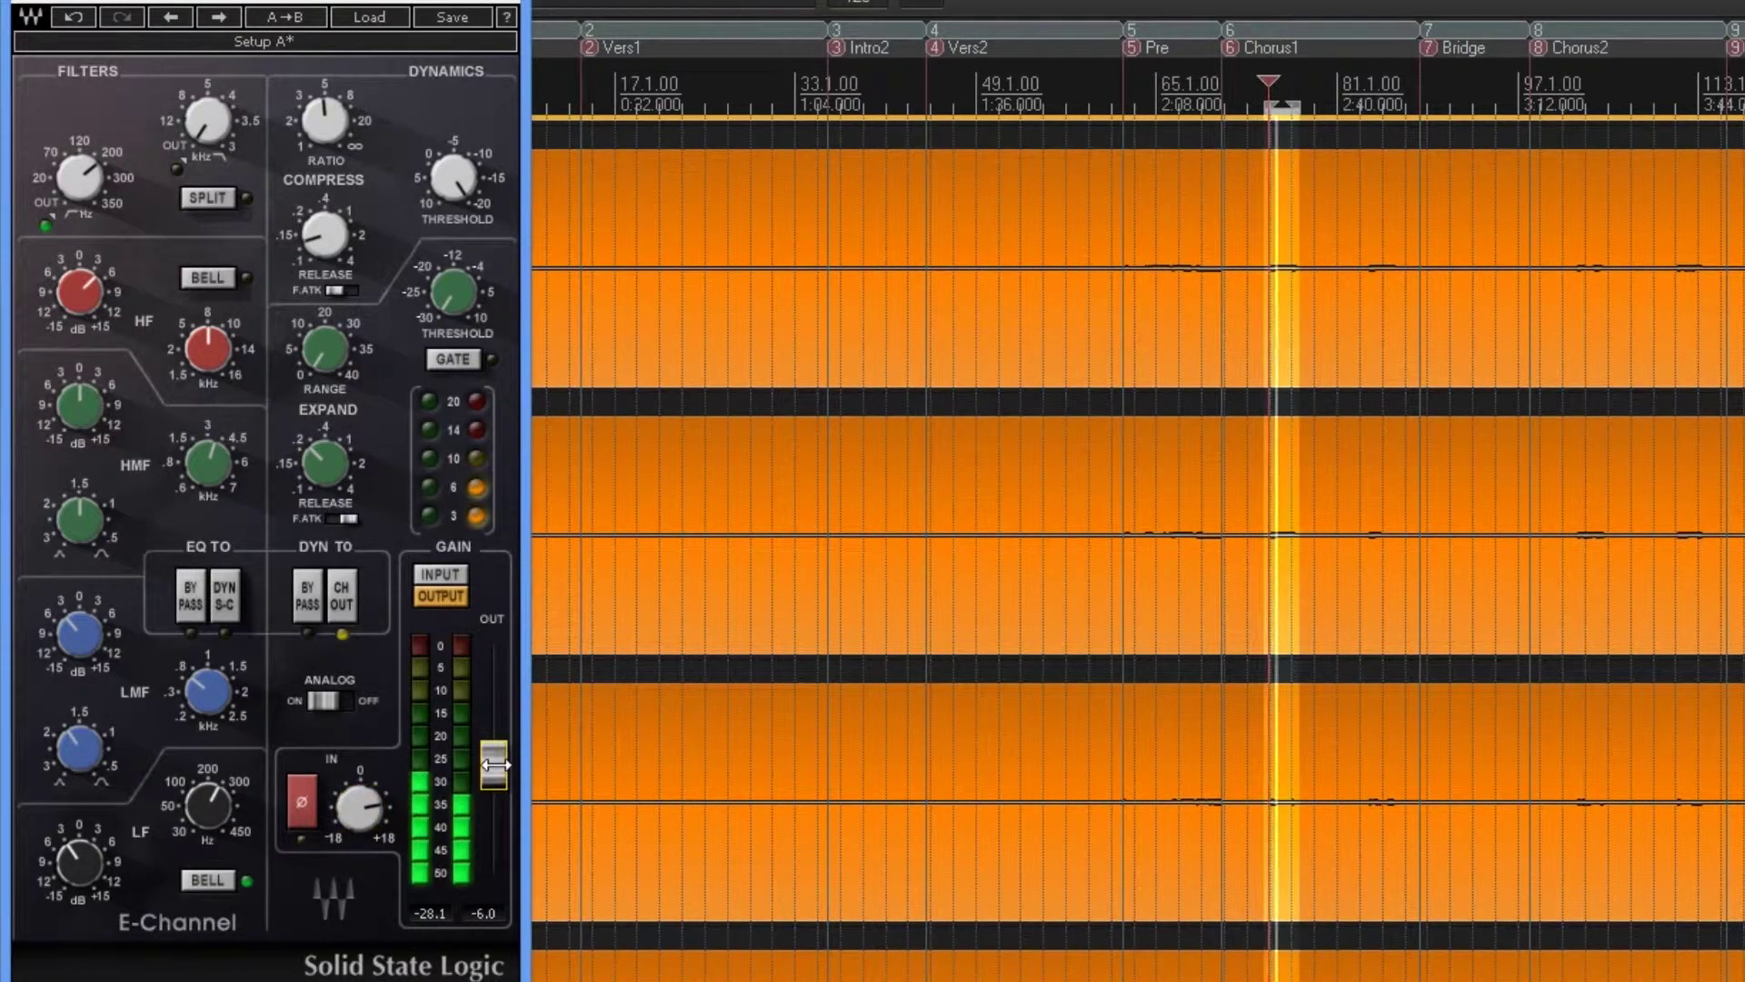
drag(487, 763, 489, 780)
key(space)
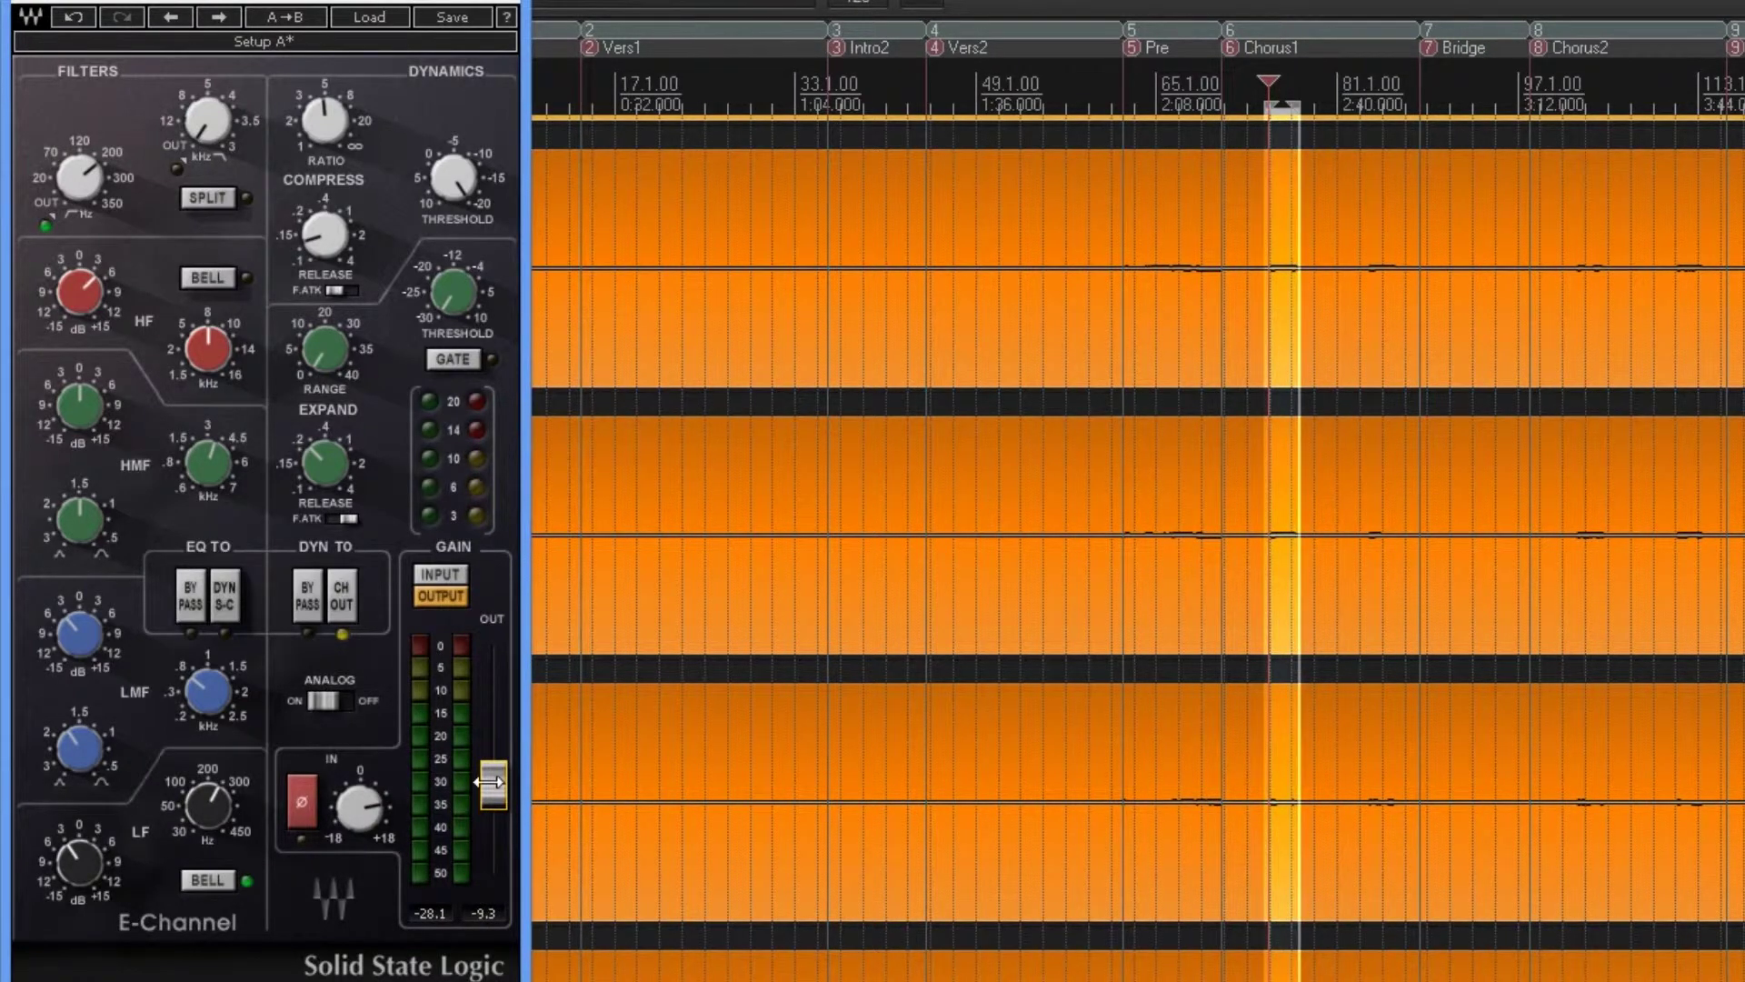
key(space)
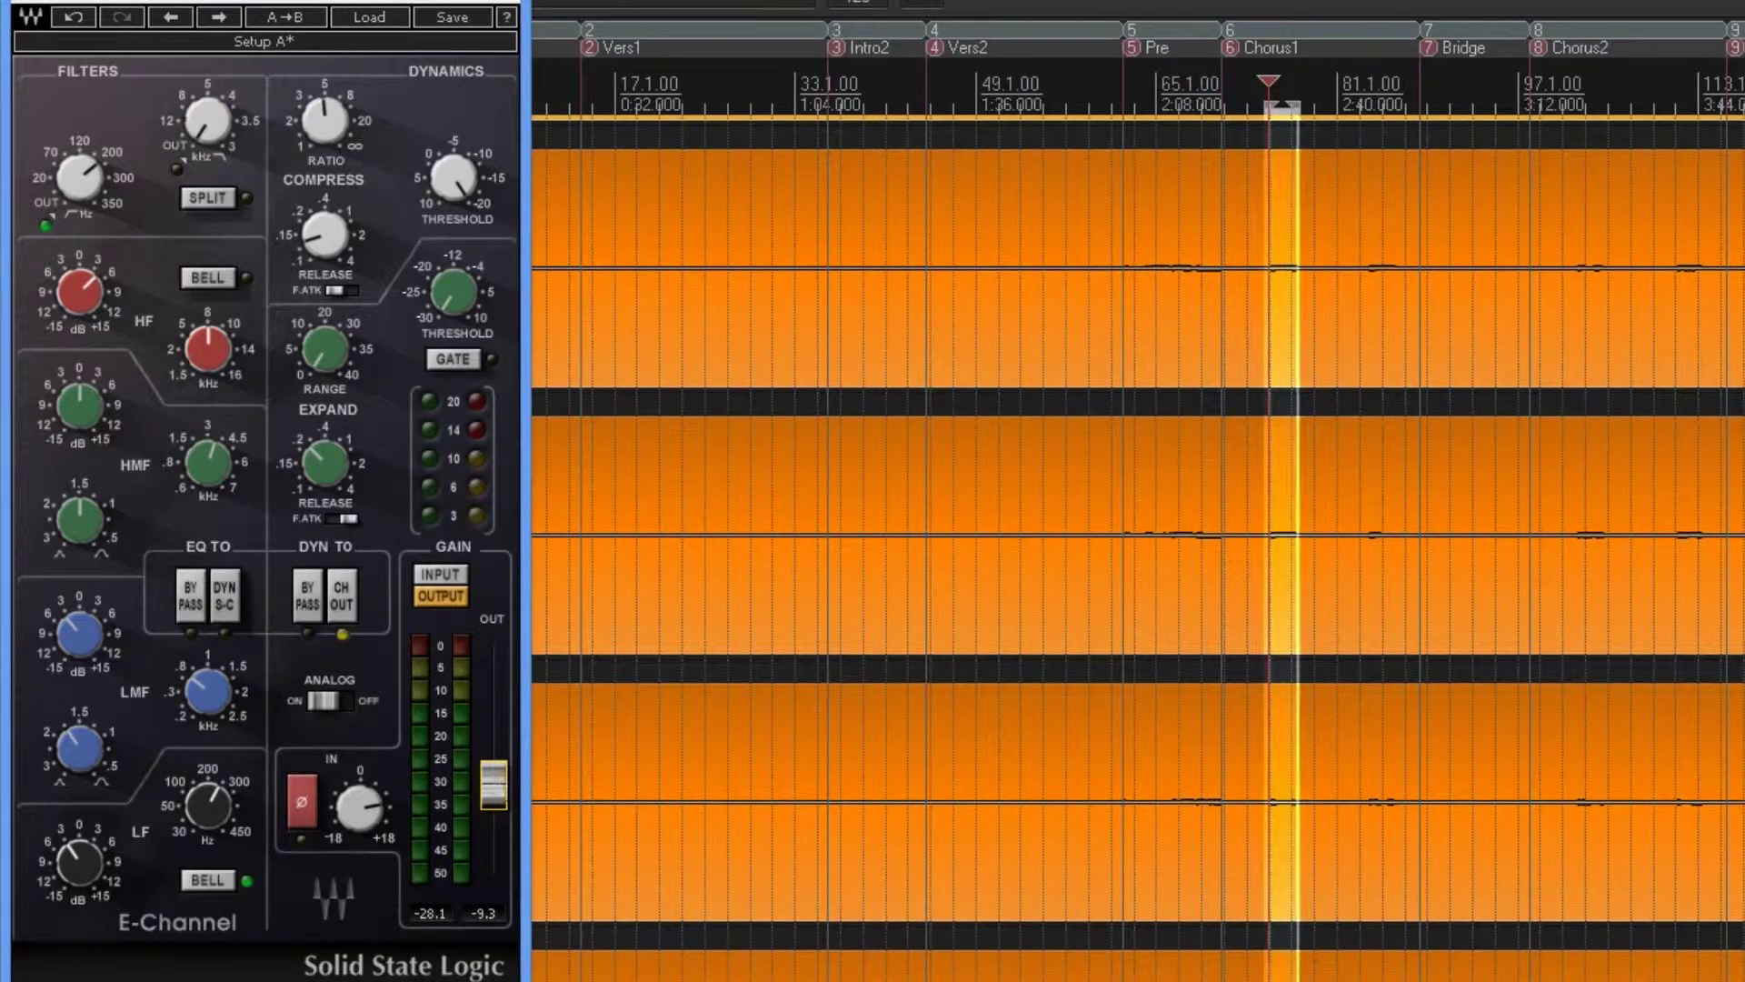
drag(494, 783, 493, 789)
key(space)
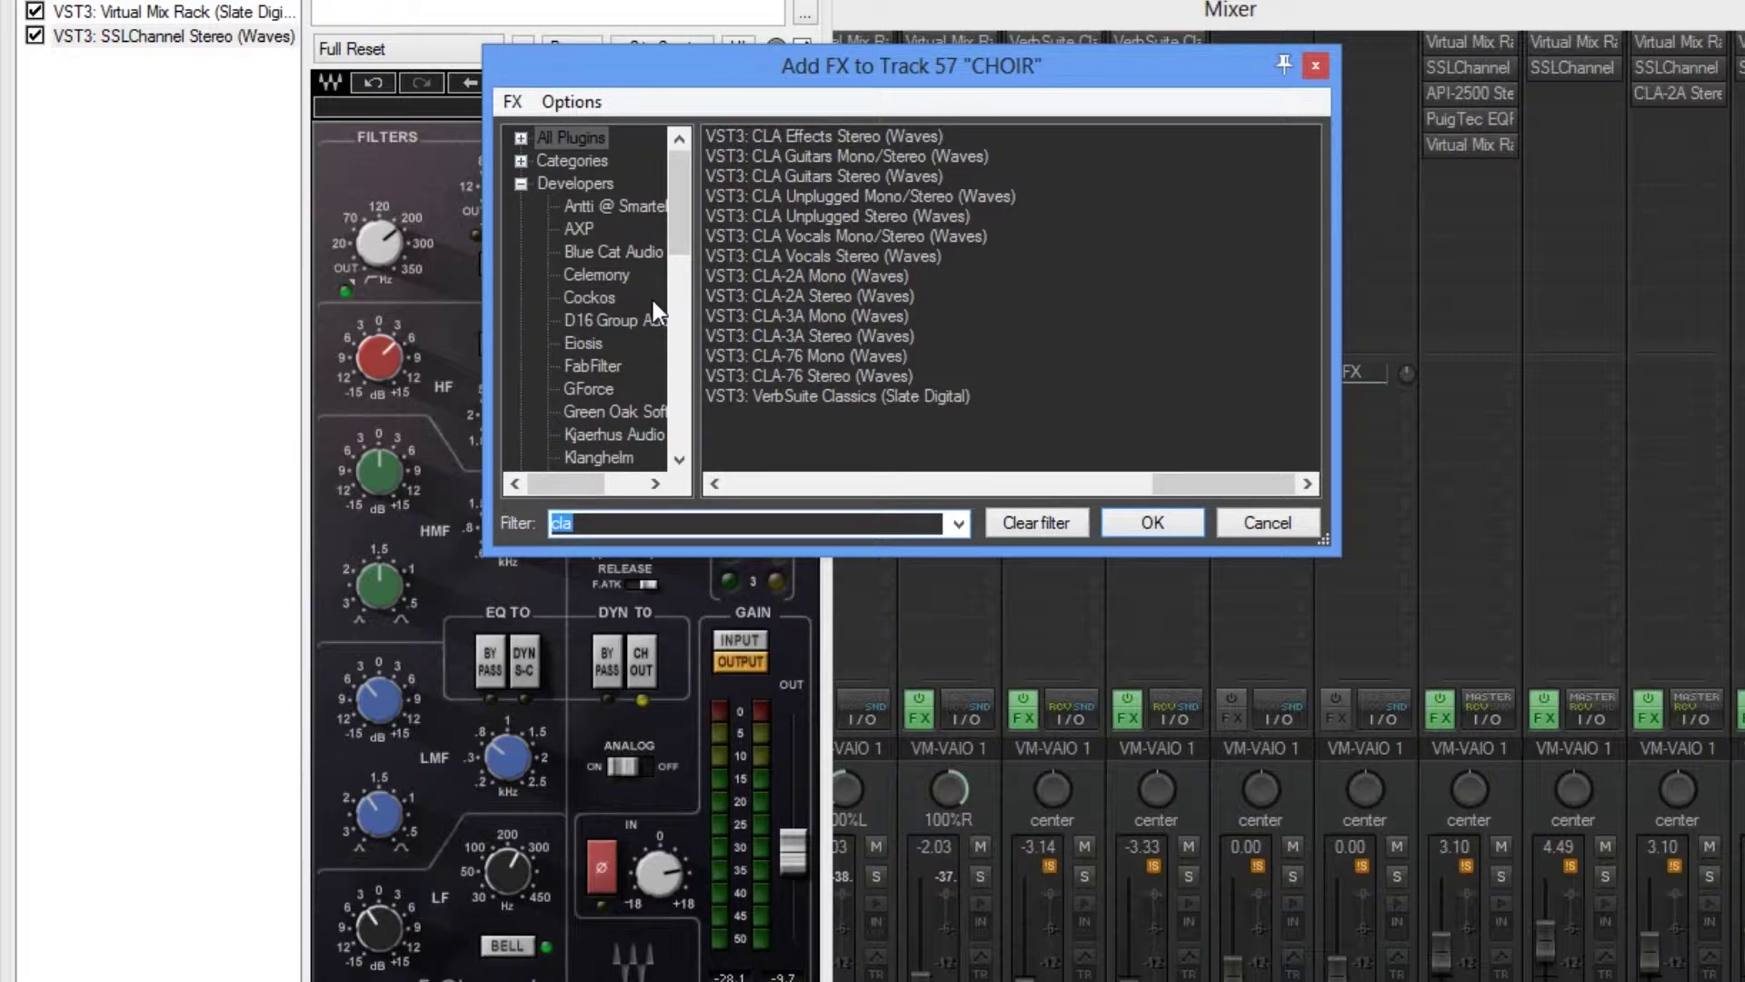
Add API-560 Stereo to the CHOIR bus after SSLChannel and cut its 1K band deeply.
text(api)
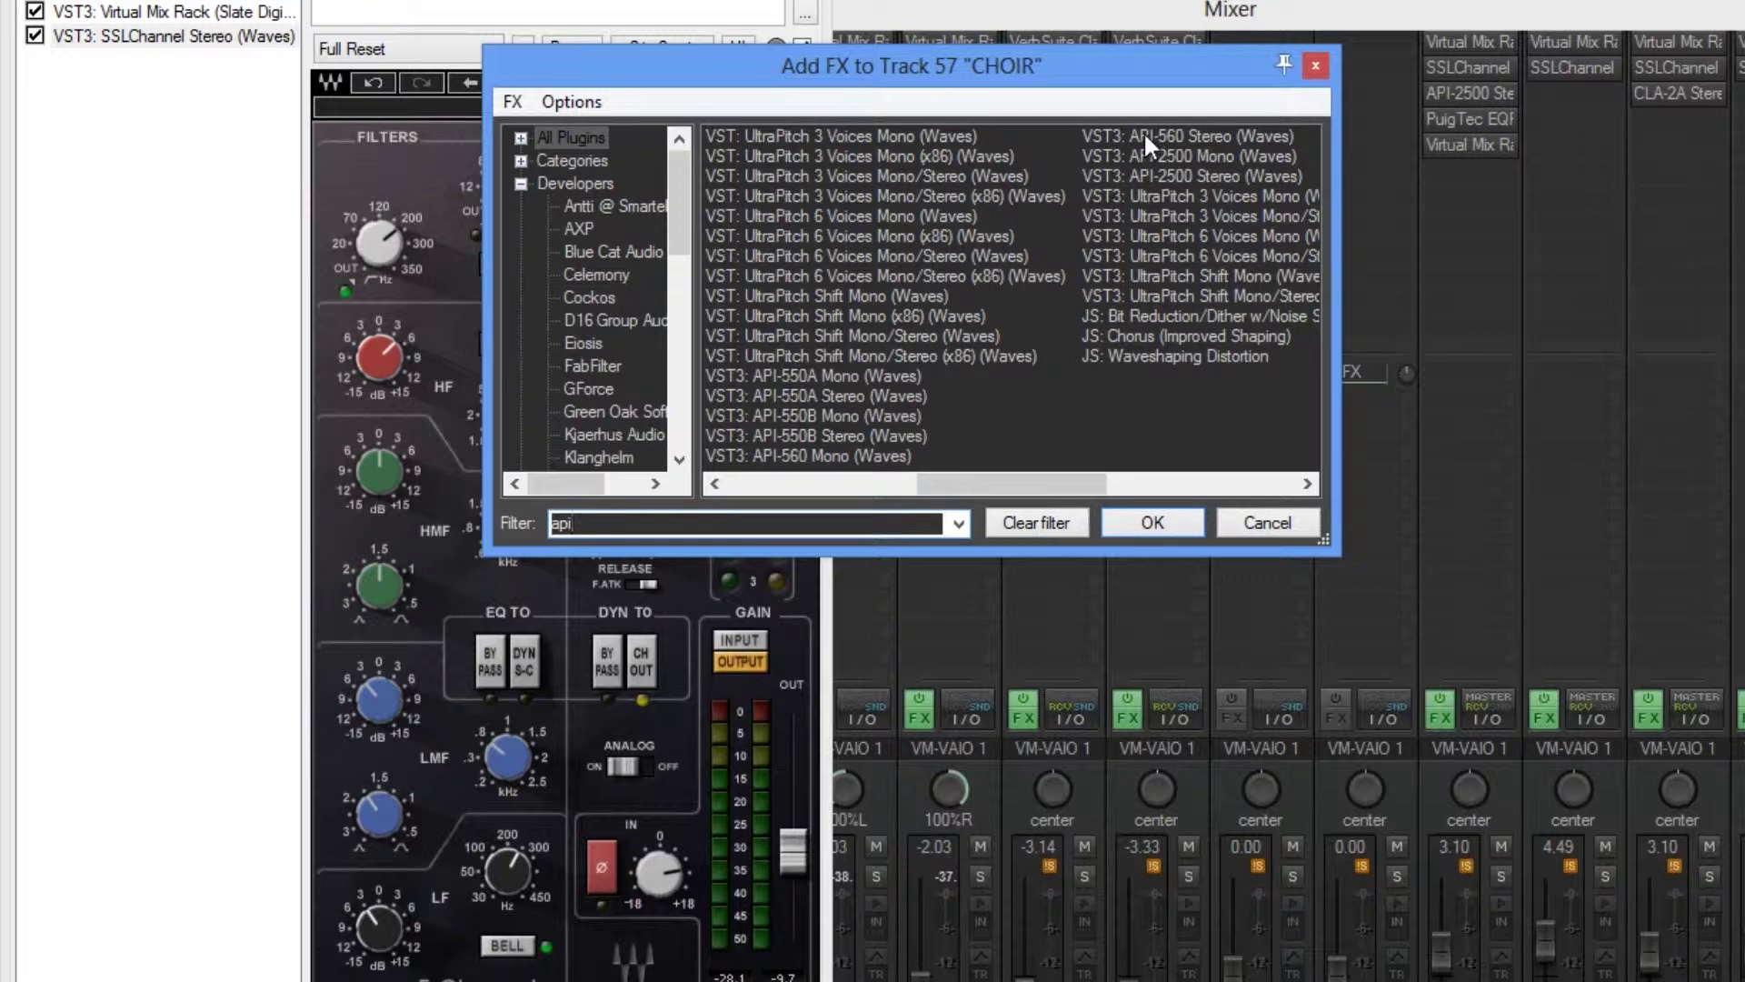
double_click(1143, 134)
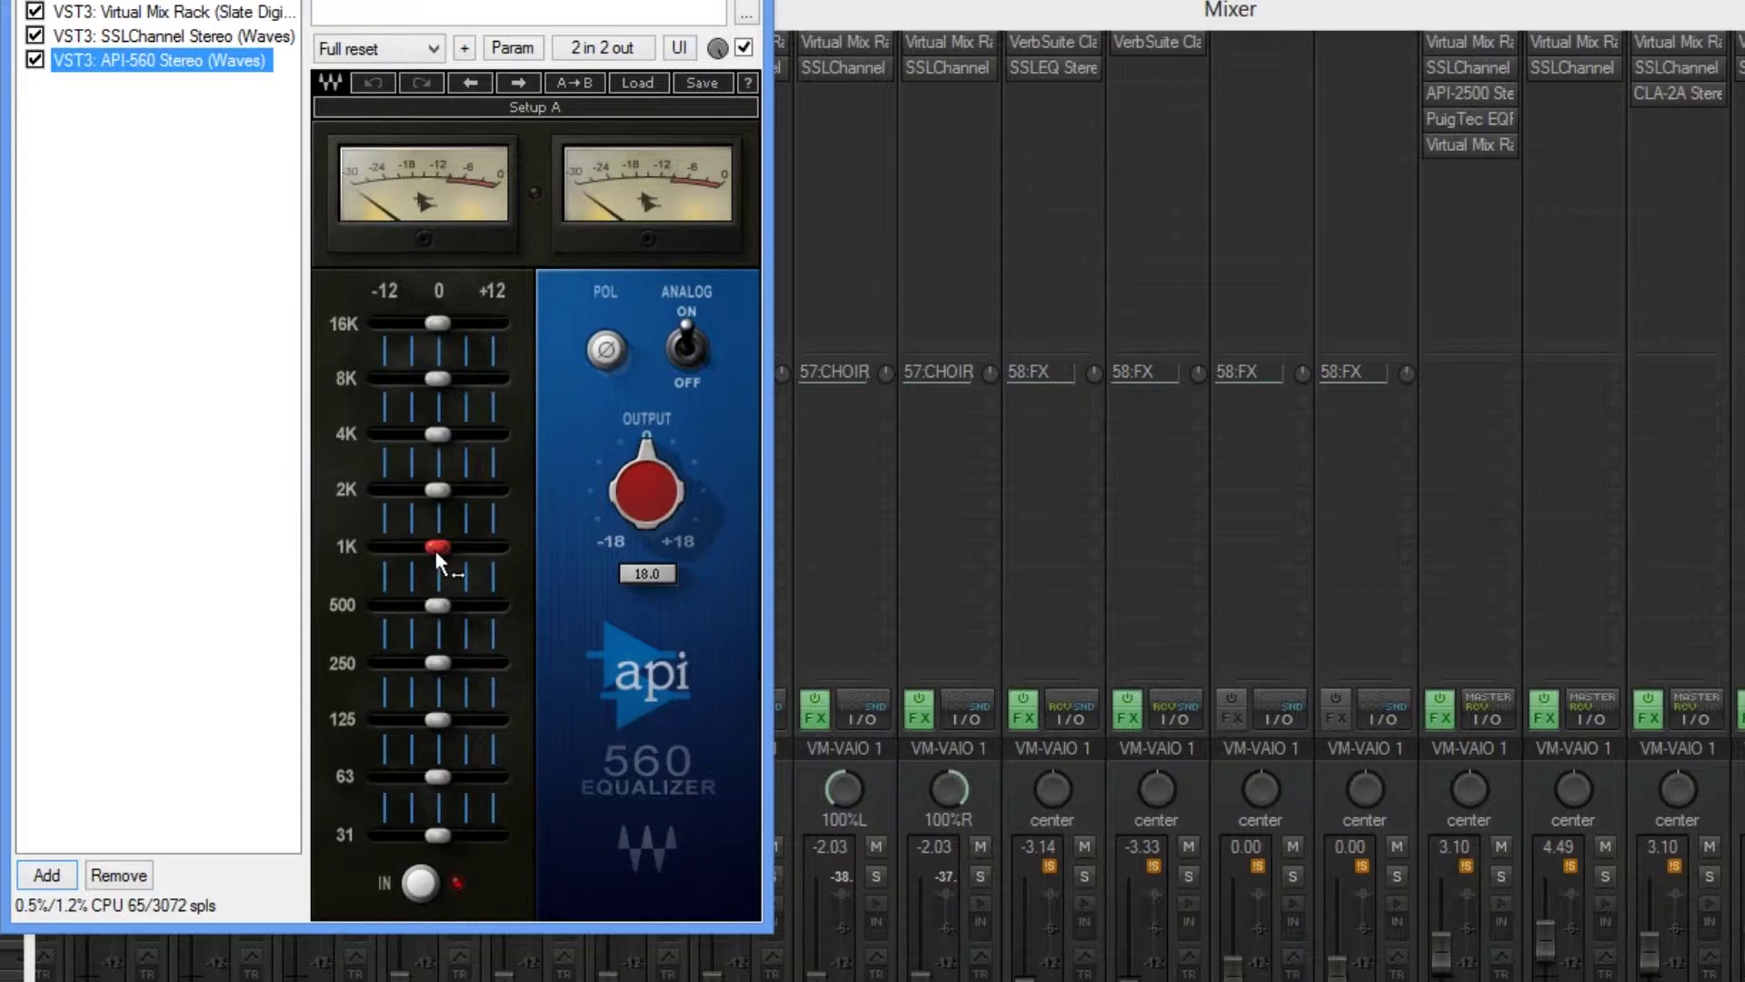
mouse_move(435, 549)
drag(442, 546, 396, 547)
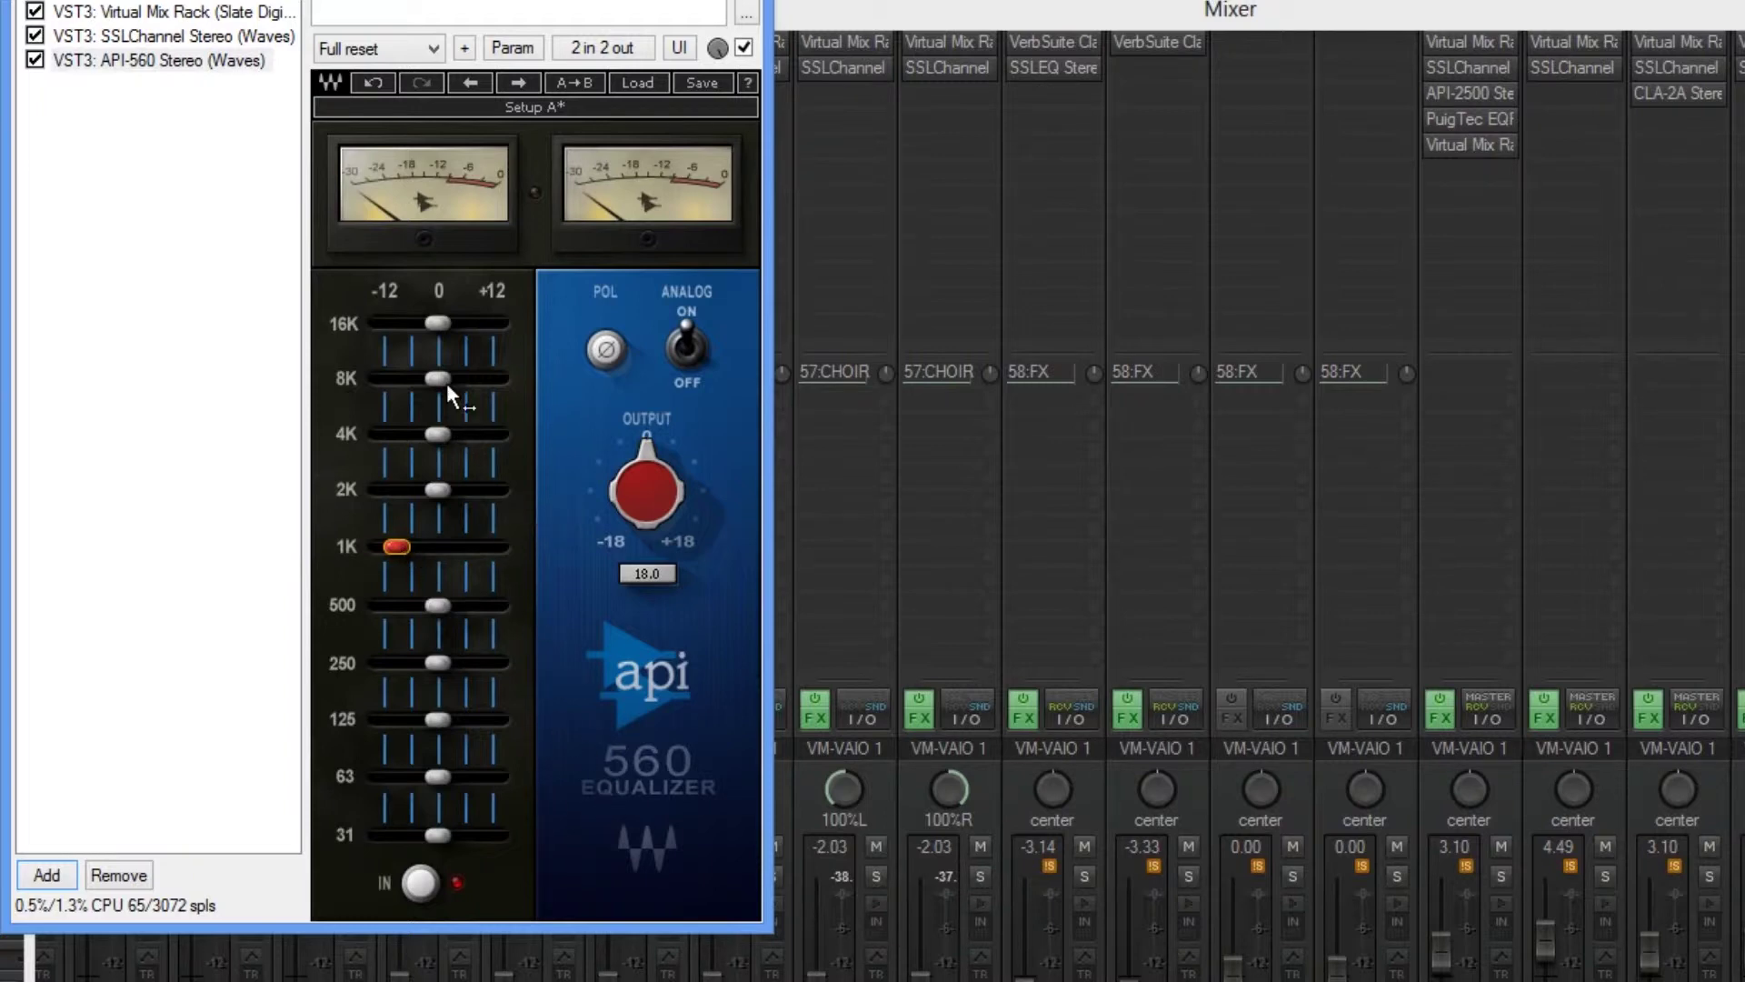
Boost the API-560's 8K band slightly, cut its 16K, 4K, 250, 125, 63 and 31 bands, and raise the output slightly.
drag(447, 385, 453, 386)
mouse_move(449, 668)
mouse_down()
mouse_move(398, 667)
mouse_move(422, 663)
mouse_up()
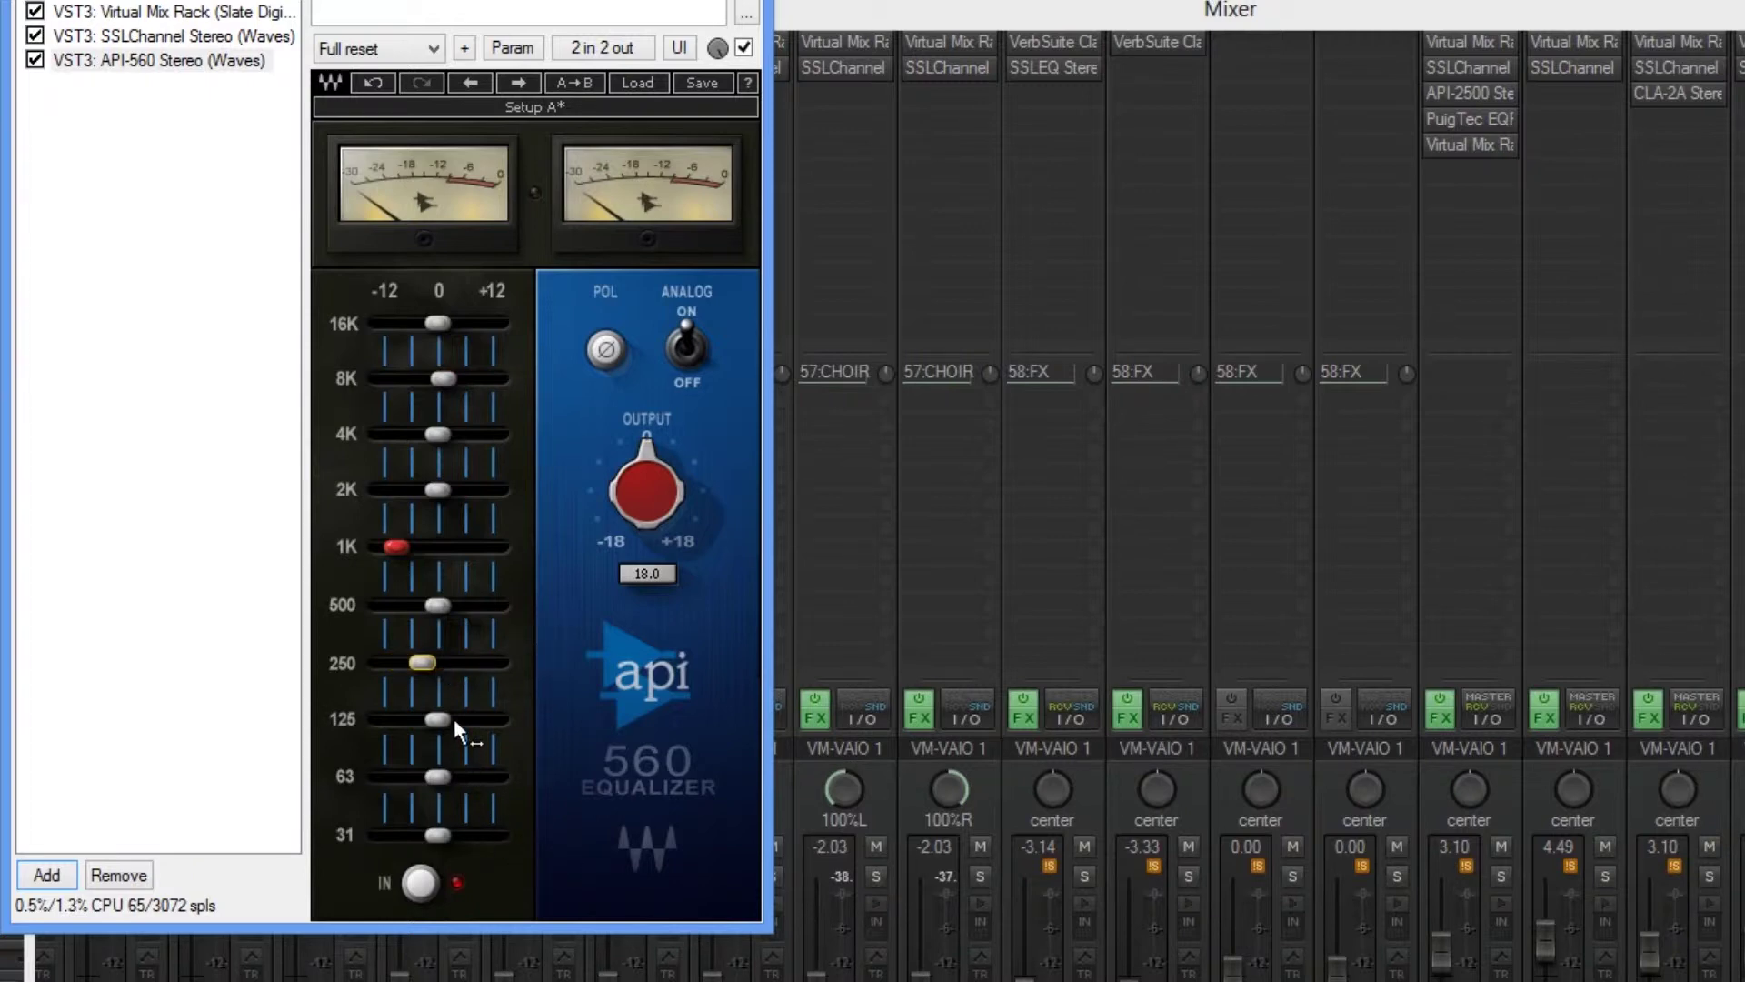
drag(454, 719, 382, 719)
drag(382, 719, 408, 719)
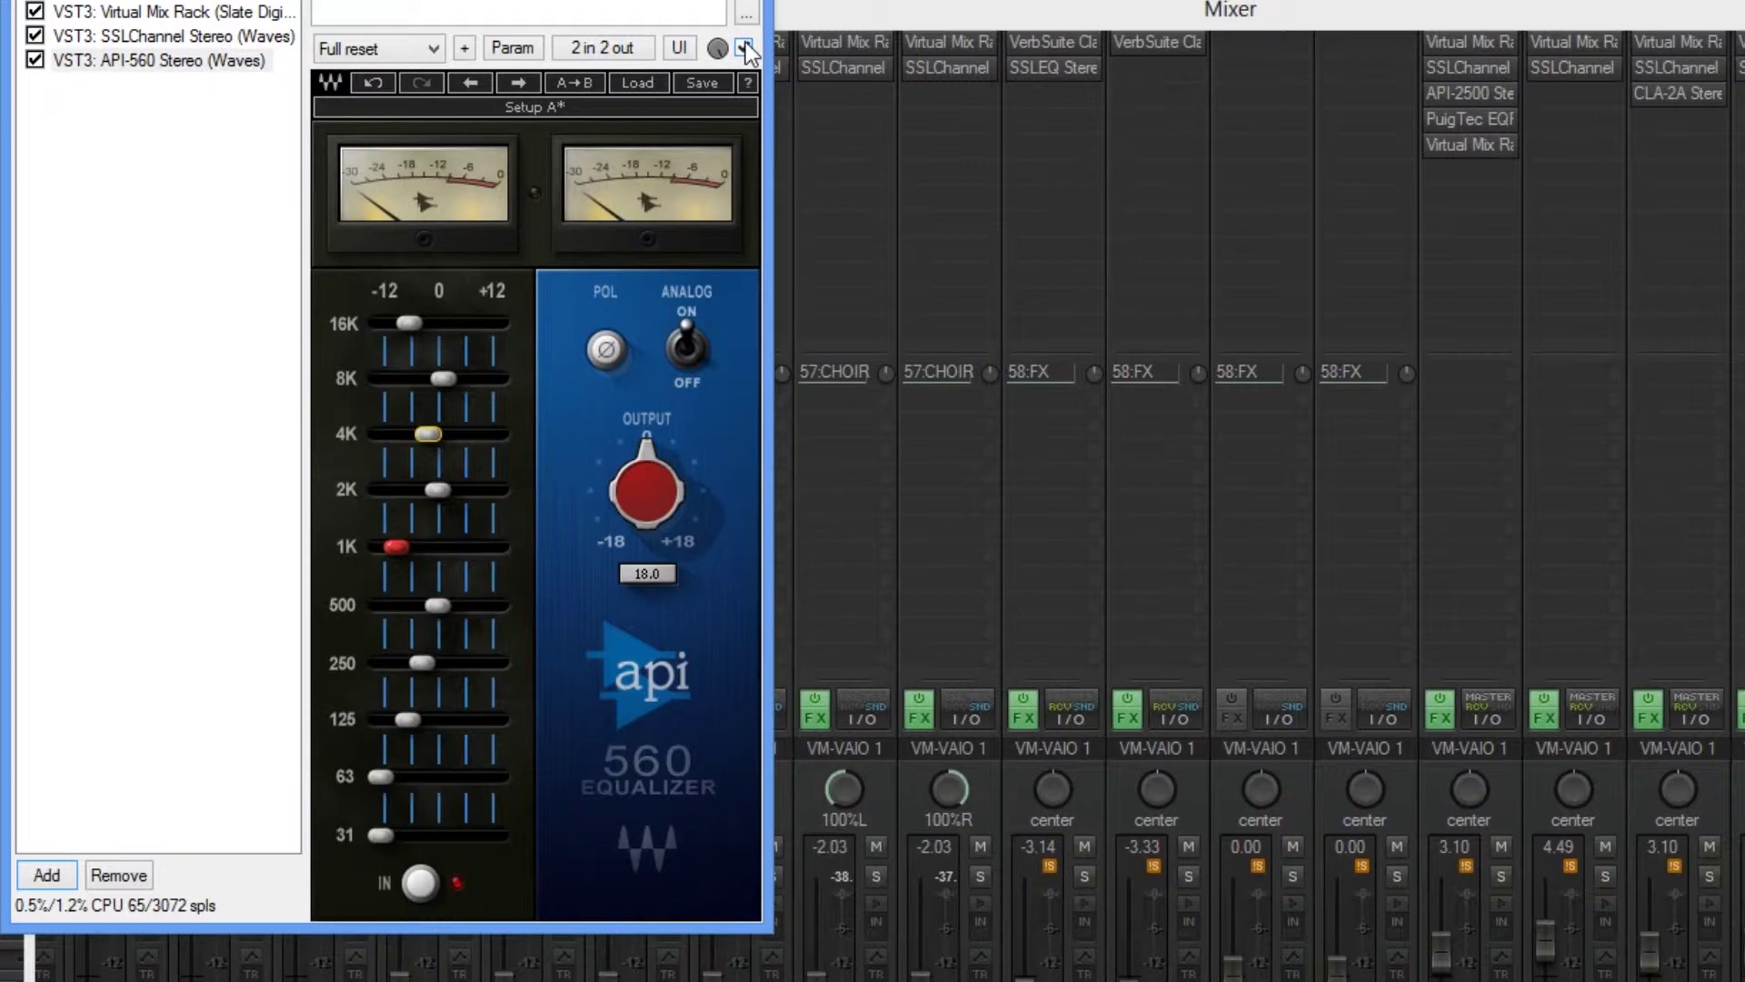
click(747, 2)
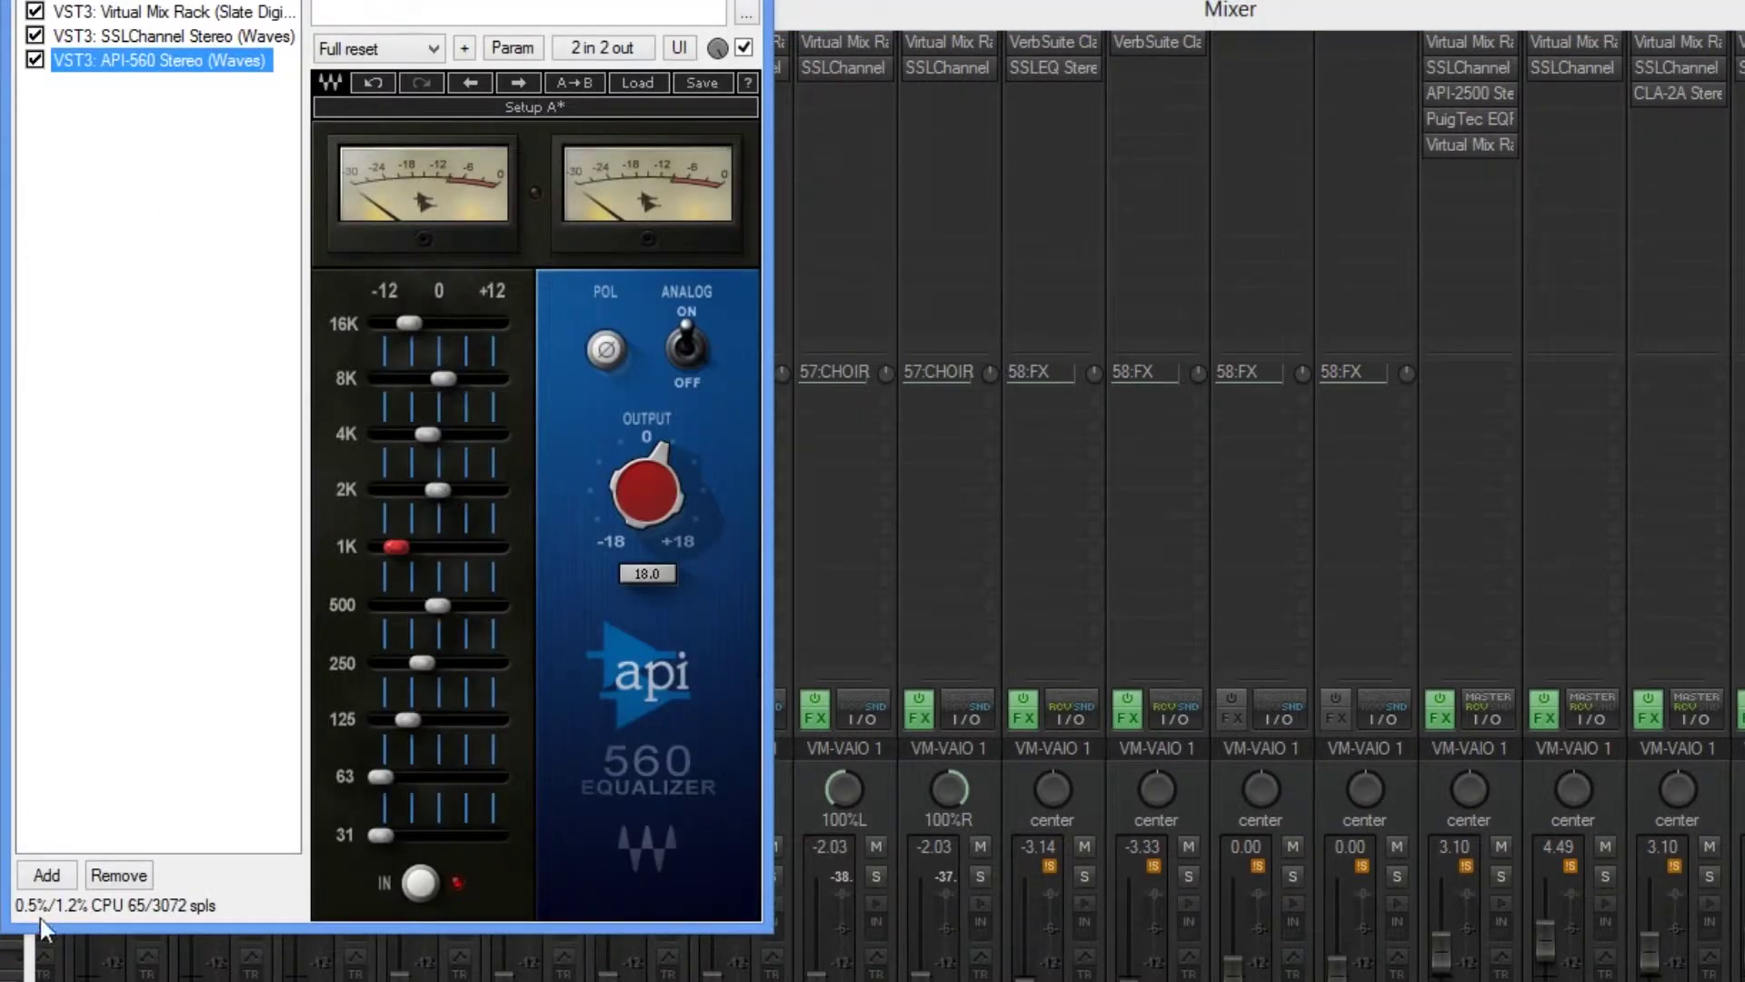
Add CLA-2A Stereo to the end of the CHOIR chain and set its peak reduction to about 80.
click(46, 875)
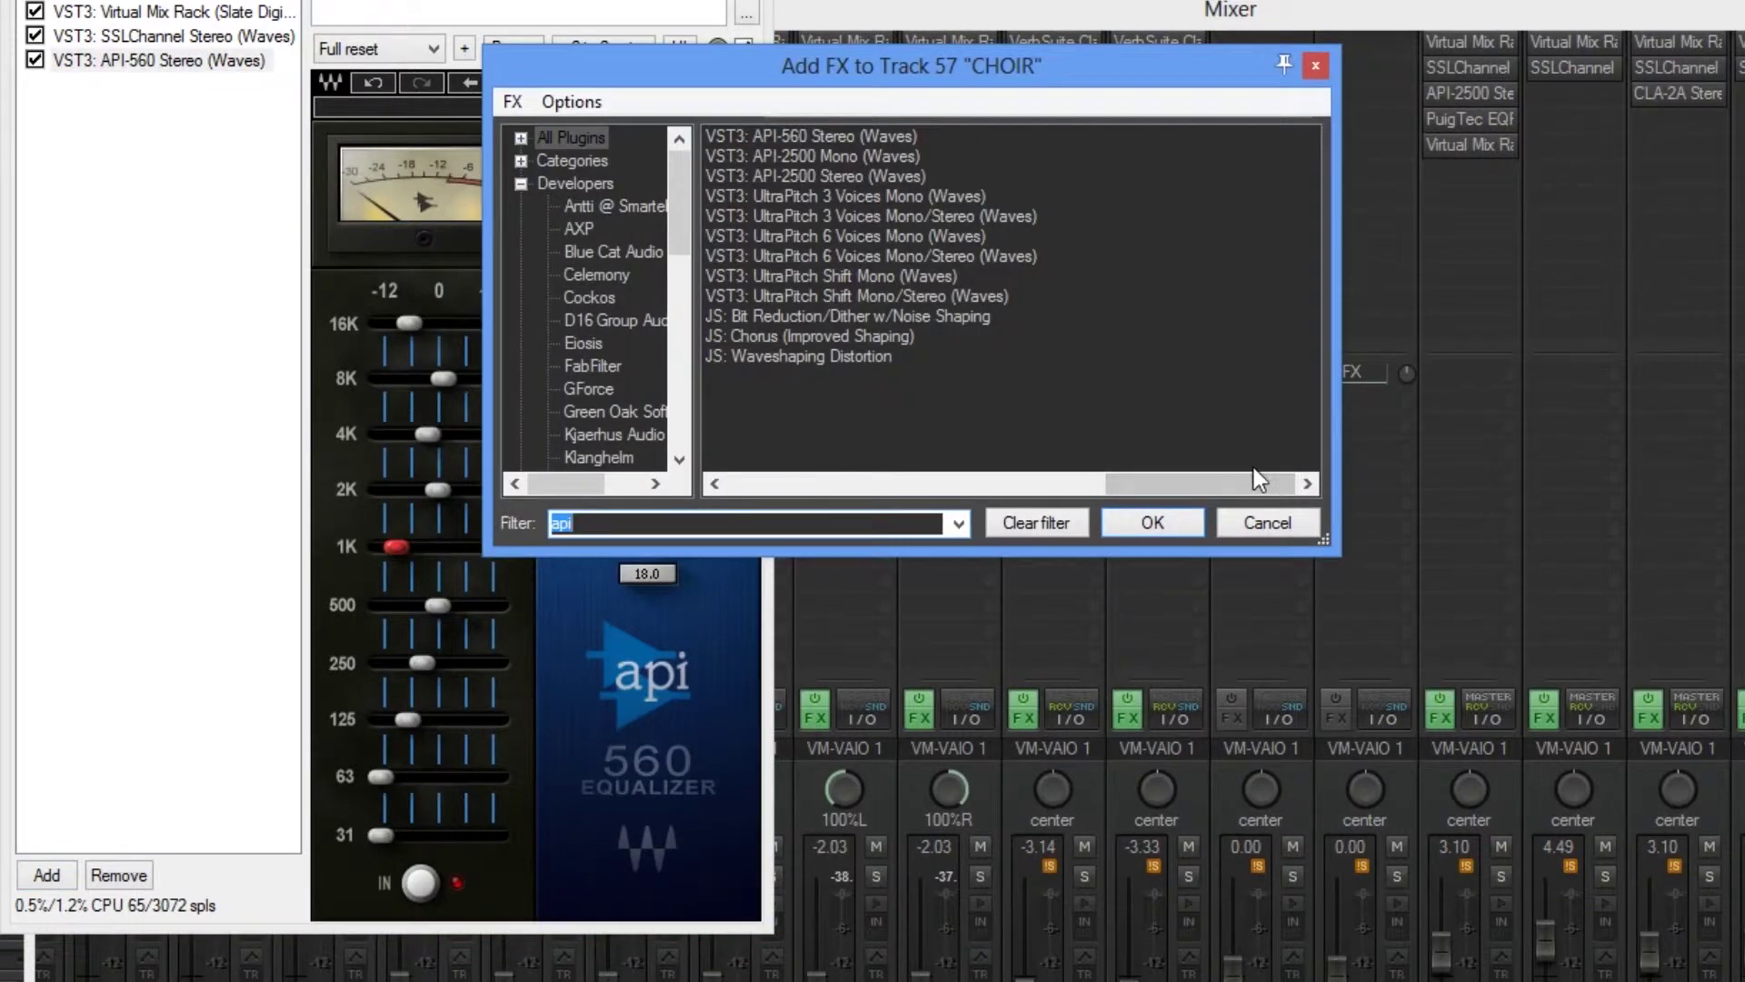
text(cla)
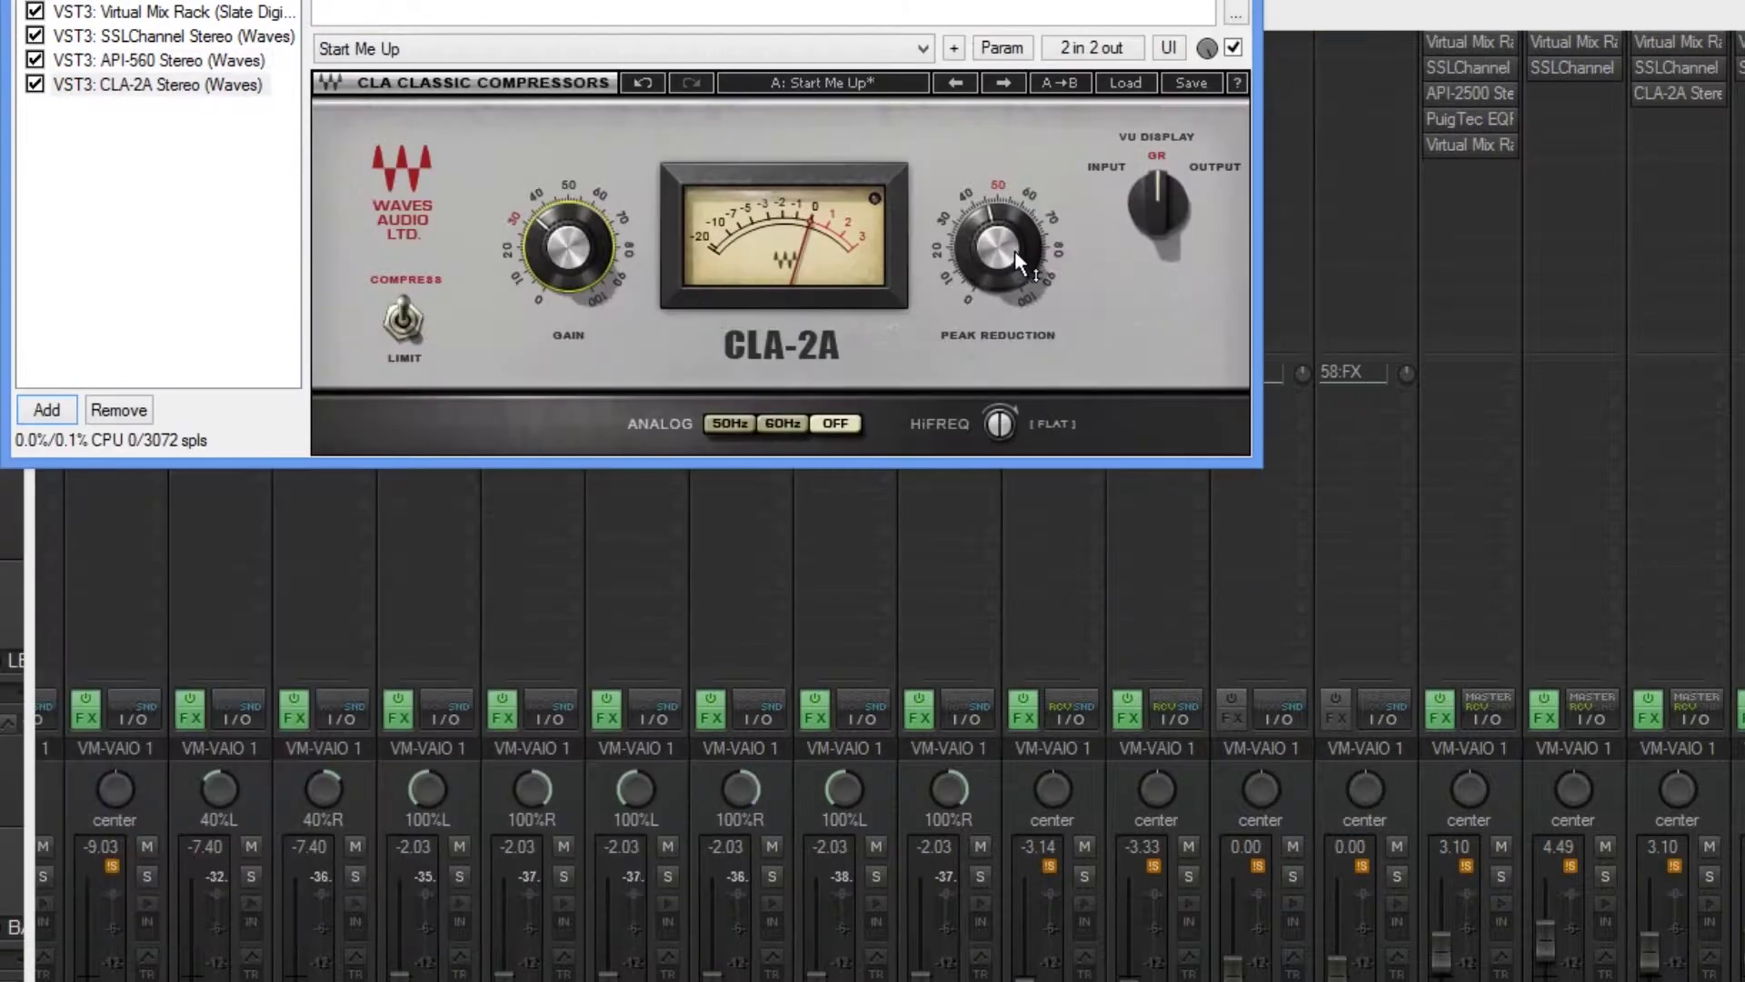
drag(1014, 257, 998, 200)
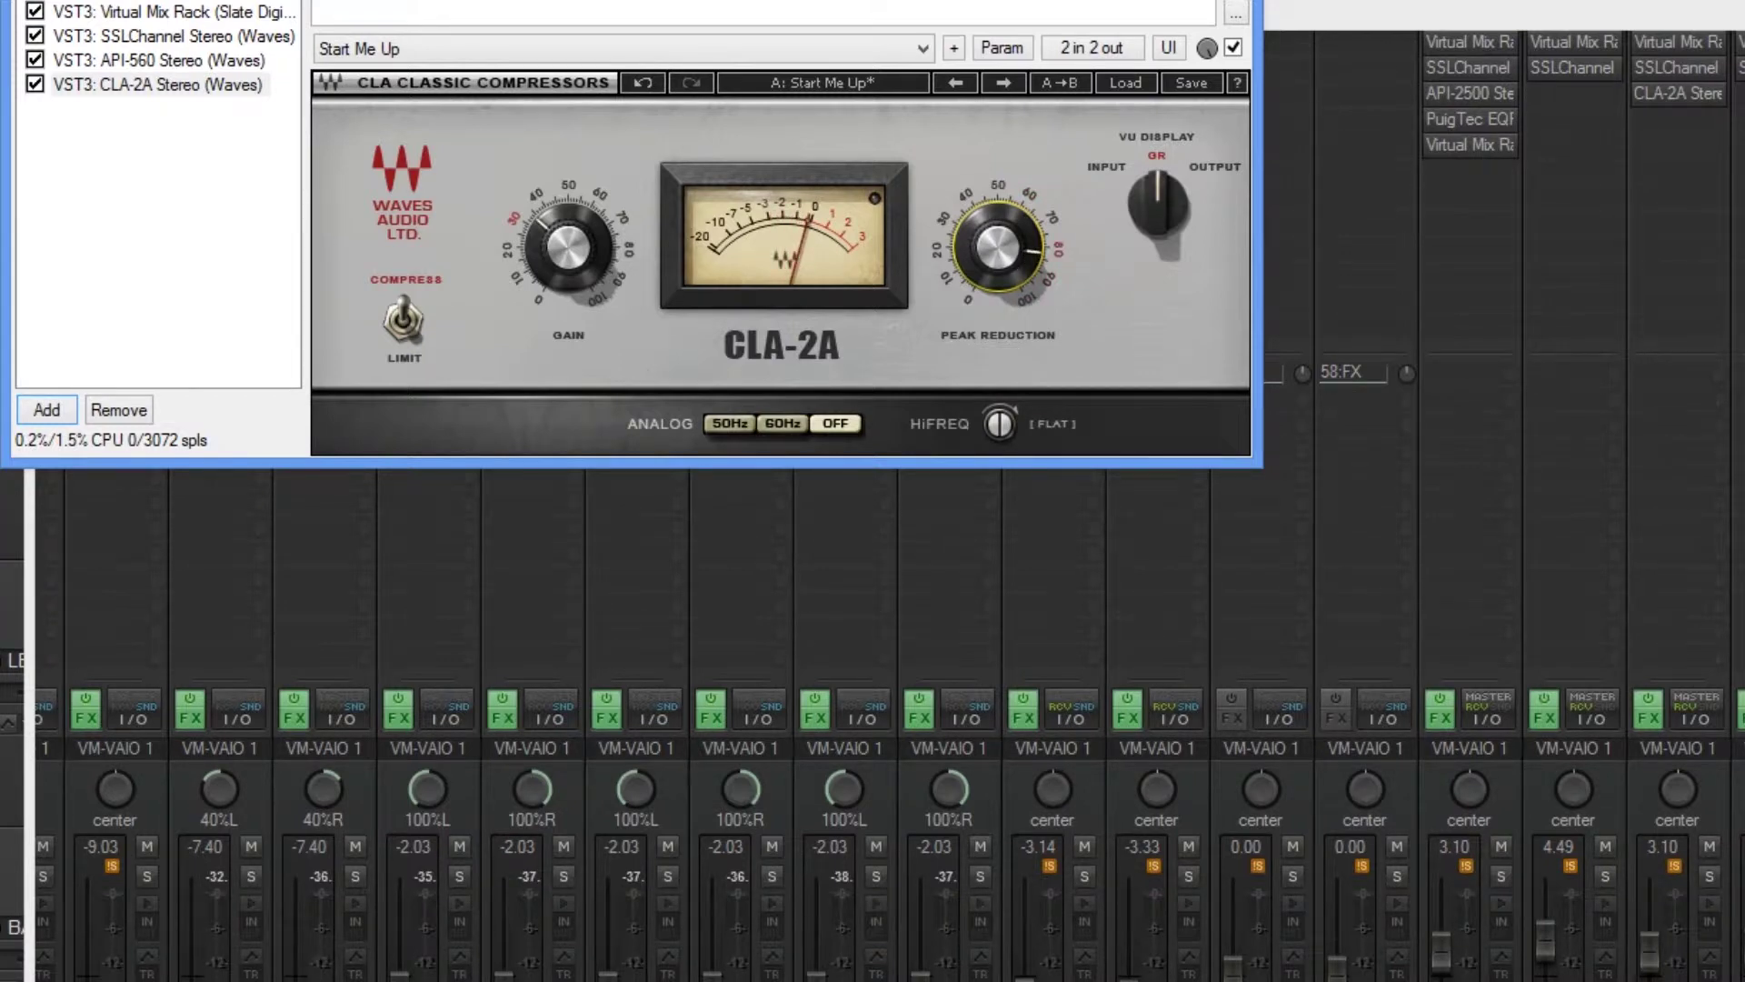
key(ctrl+m)
key(Escape)
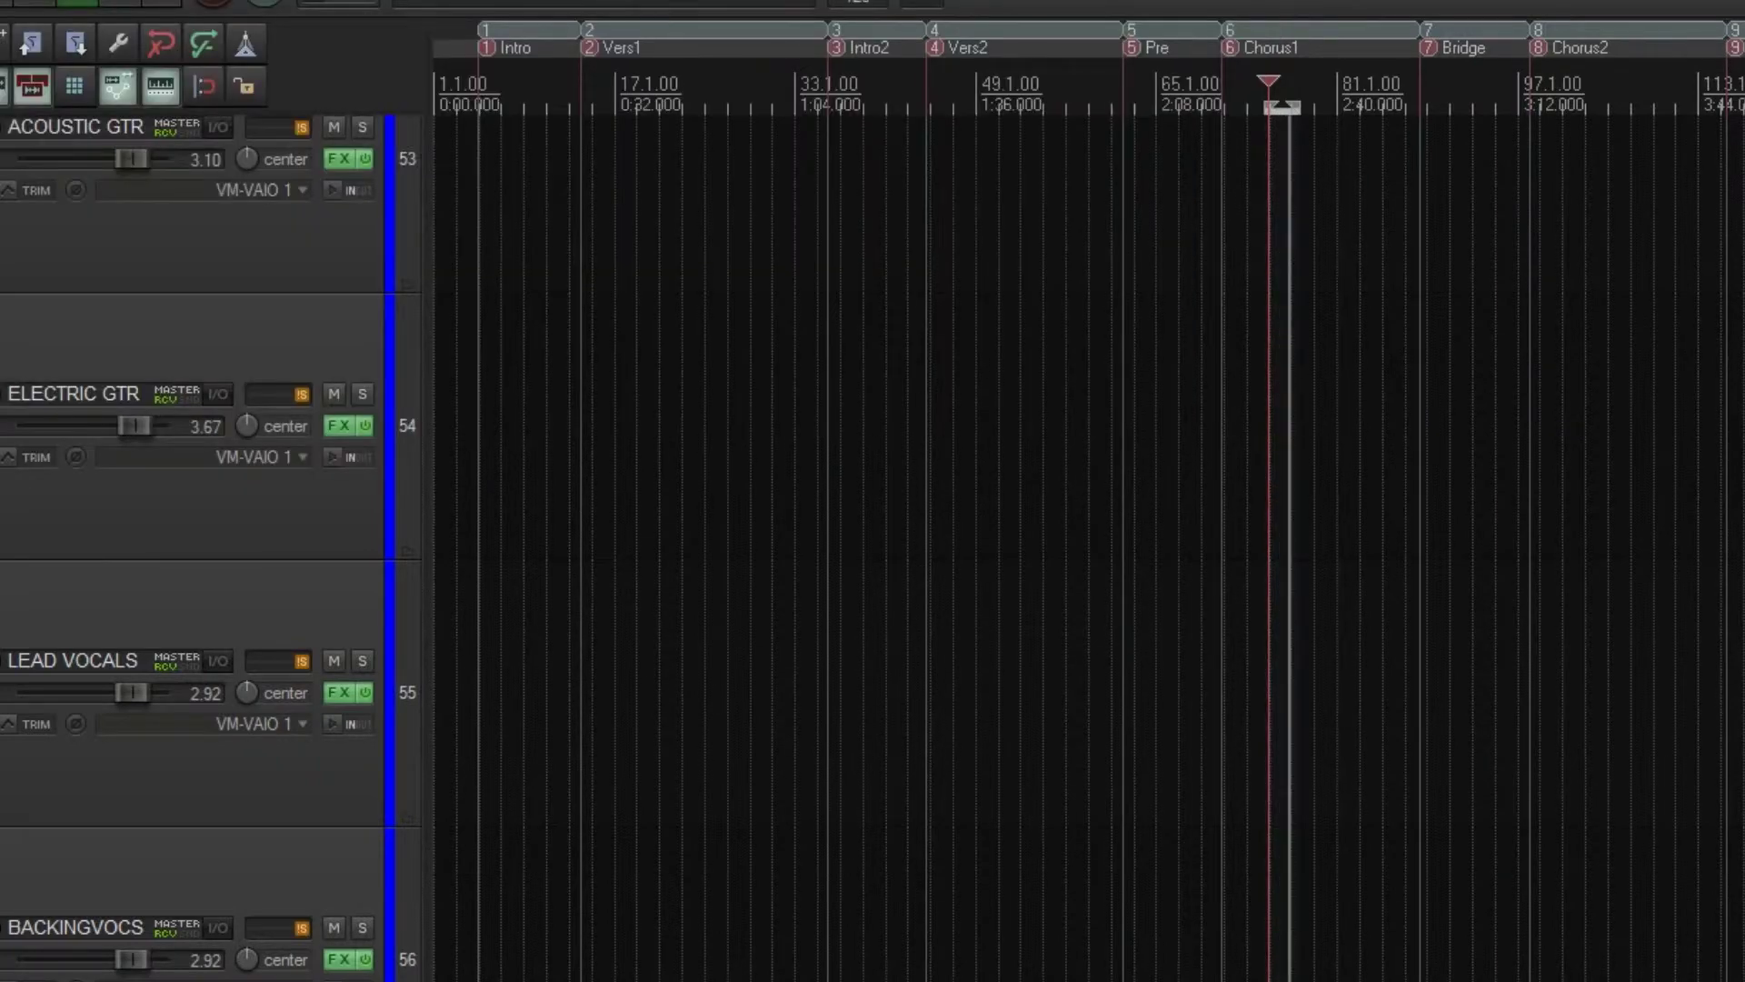
Solo the ACOUSTIC bus in the mixer to listen to it alone, and unsolo it again.
scroll(873, 545, up, 2)
scroll(872, 545, up, 10)
key(ctrl+m)
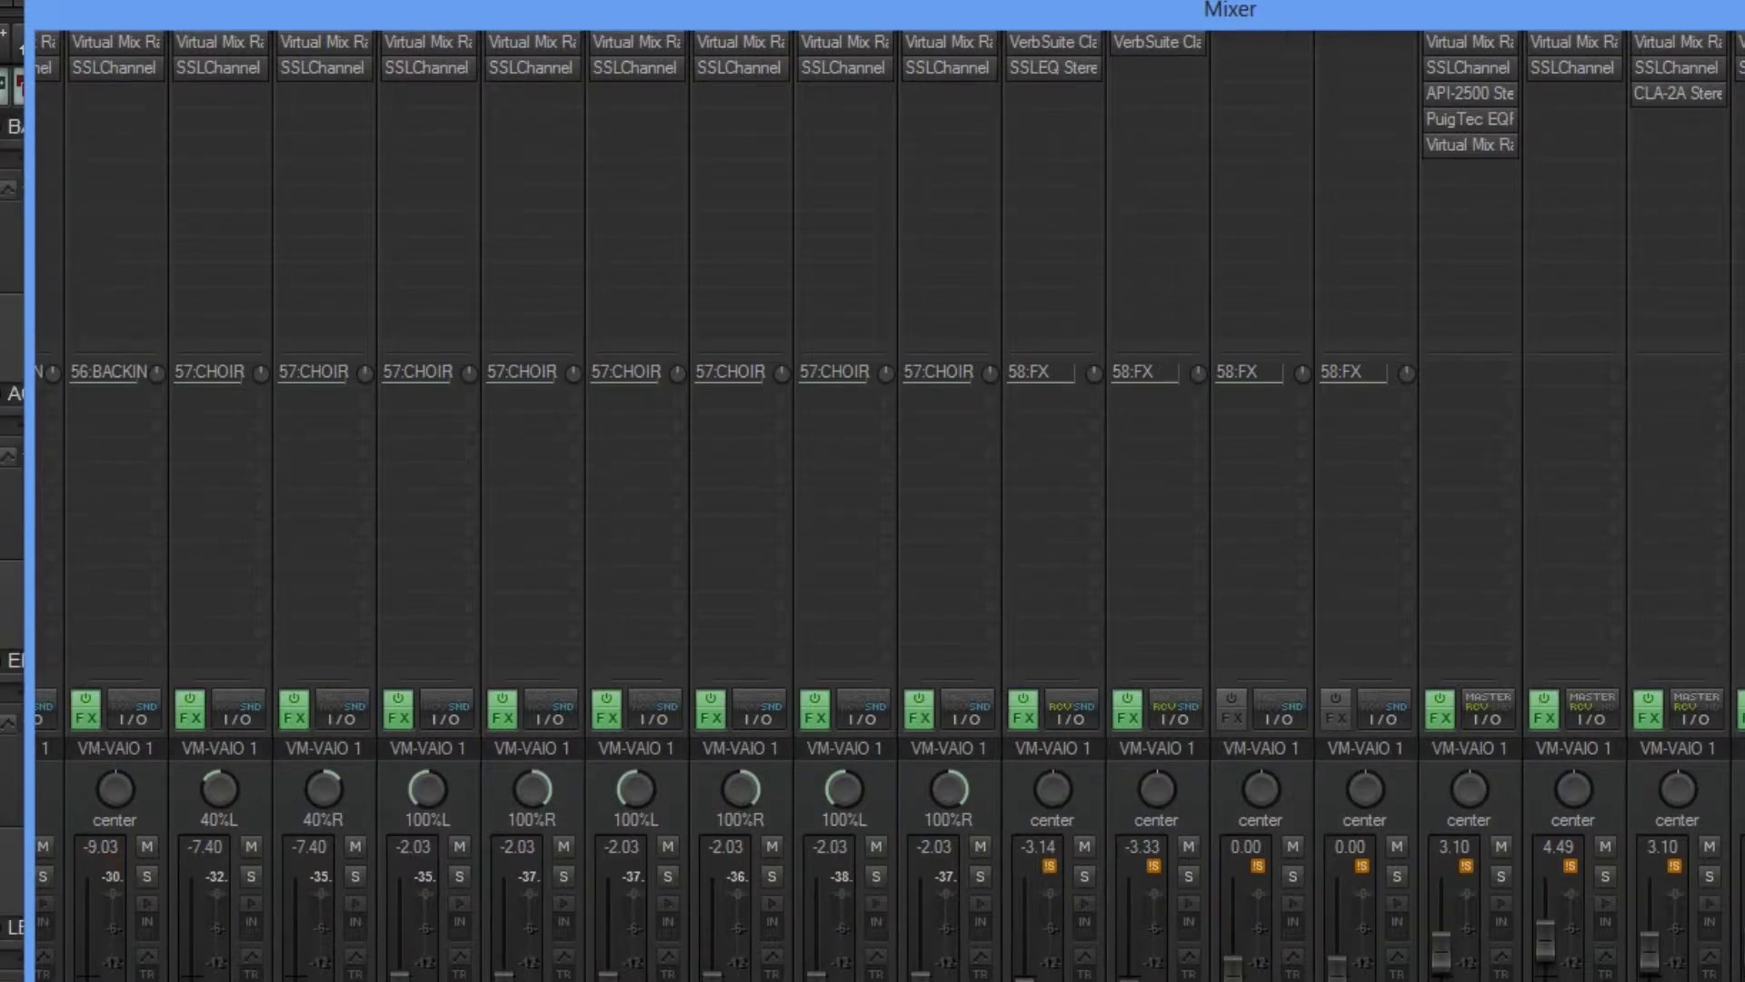
click(1707, 875)
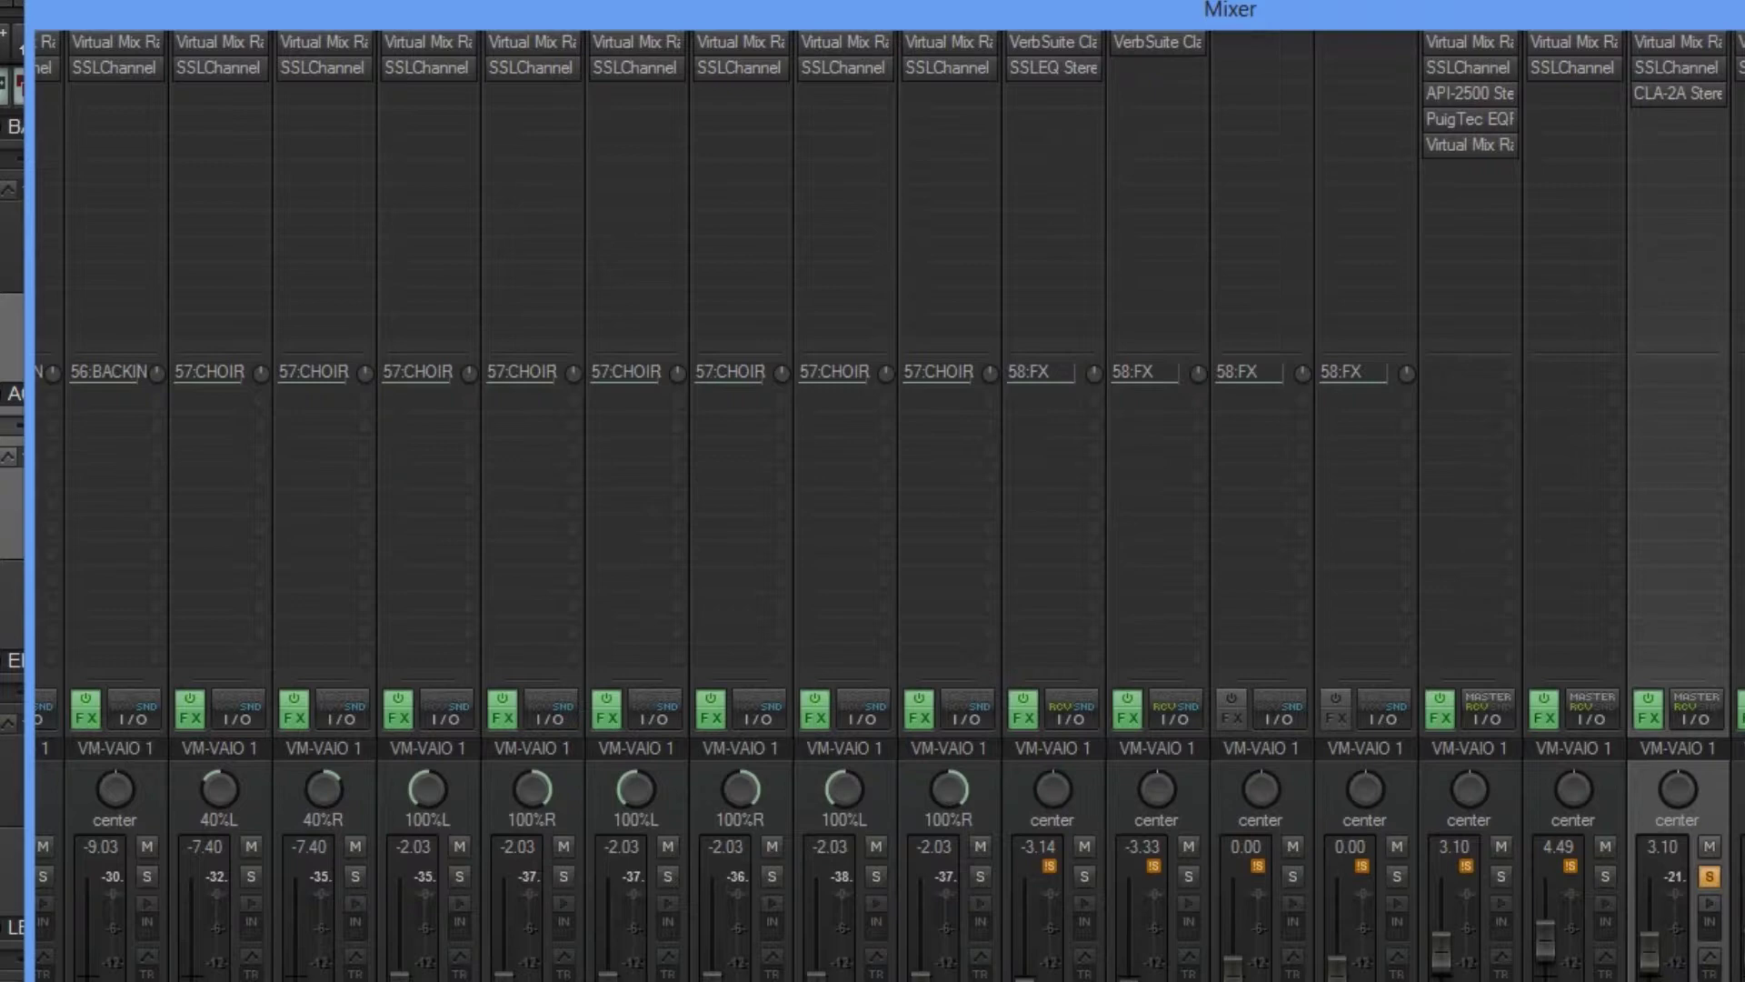
key(Right)
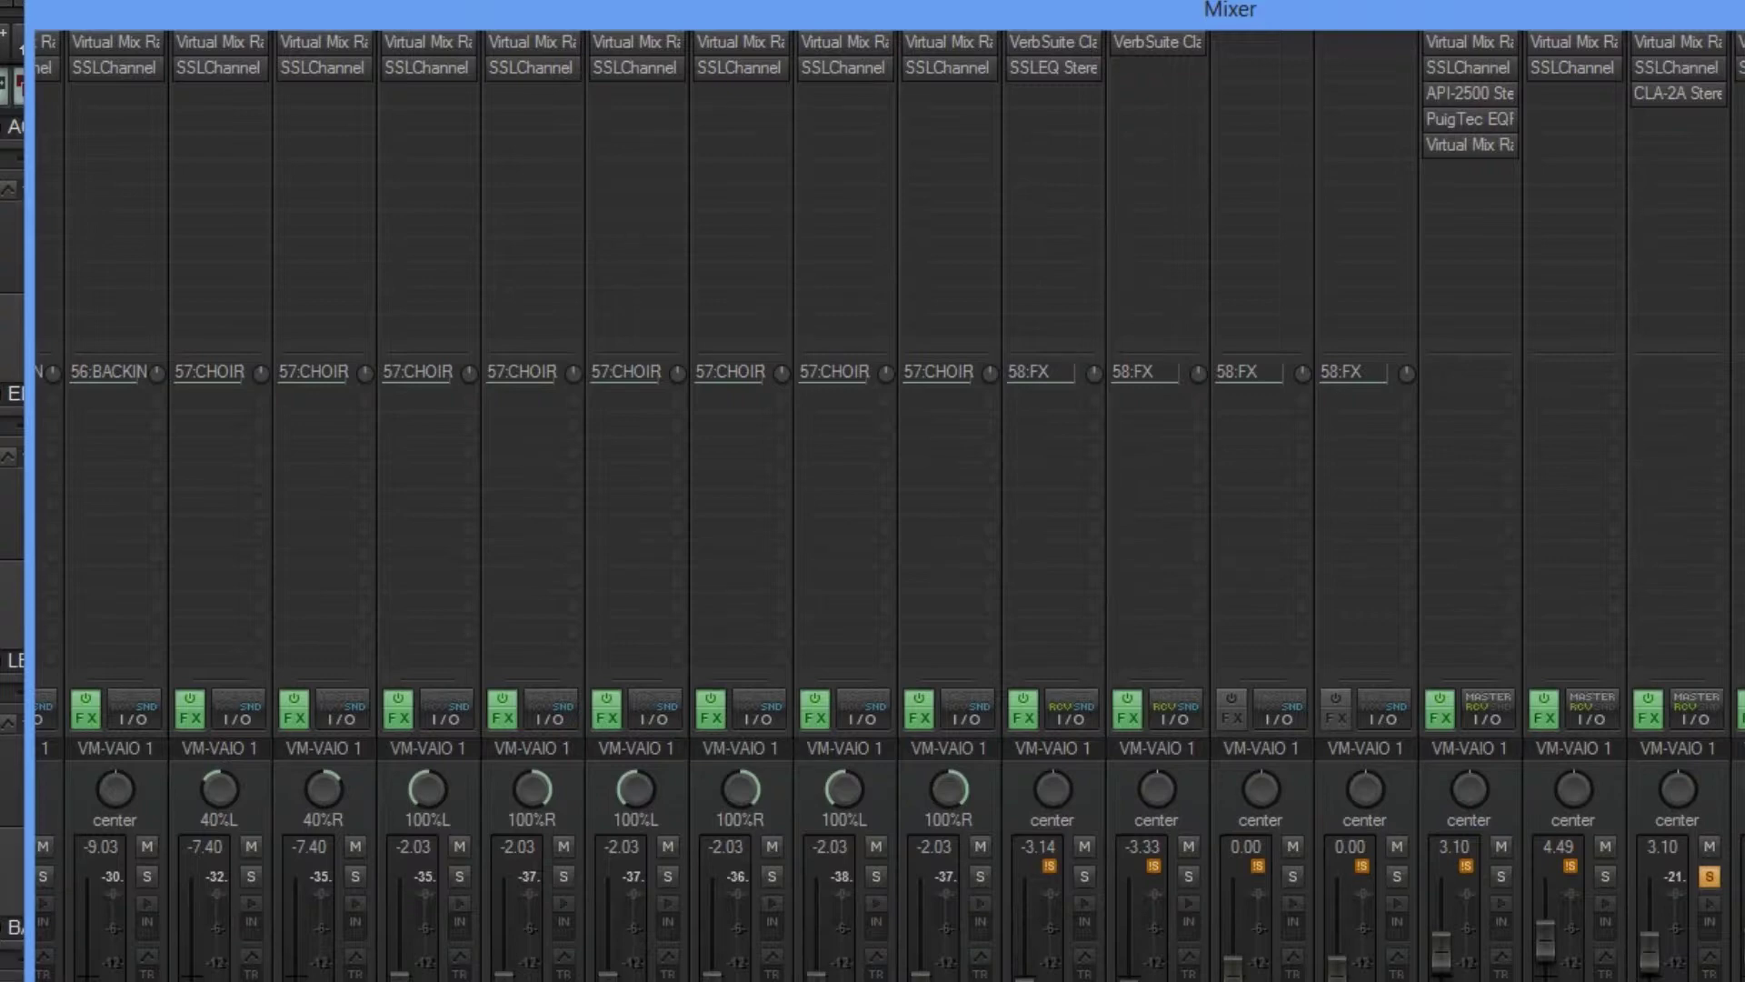
click(1708, 877)
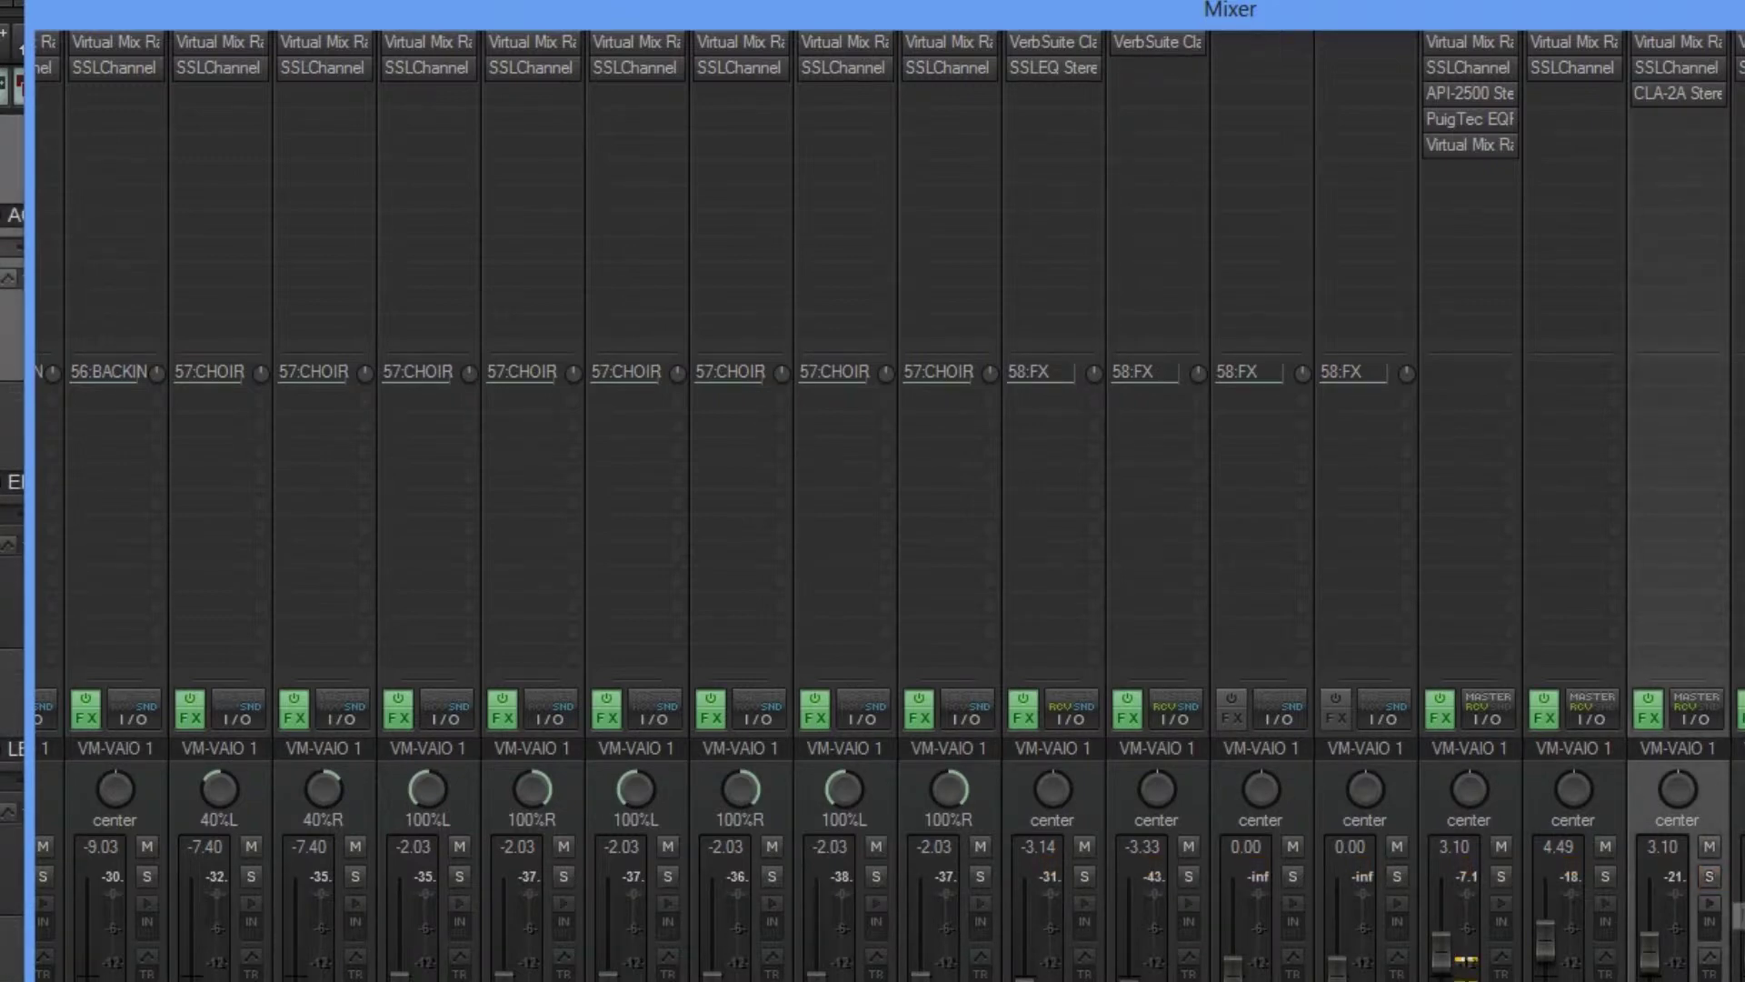
Solo Leadvoc with its send to the vocal reverb and lower the reverb track's fader to -7.51 dB.
click(12, 695)
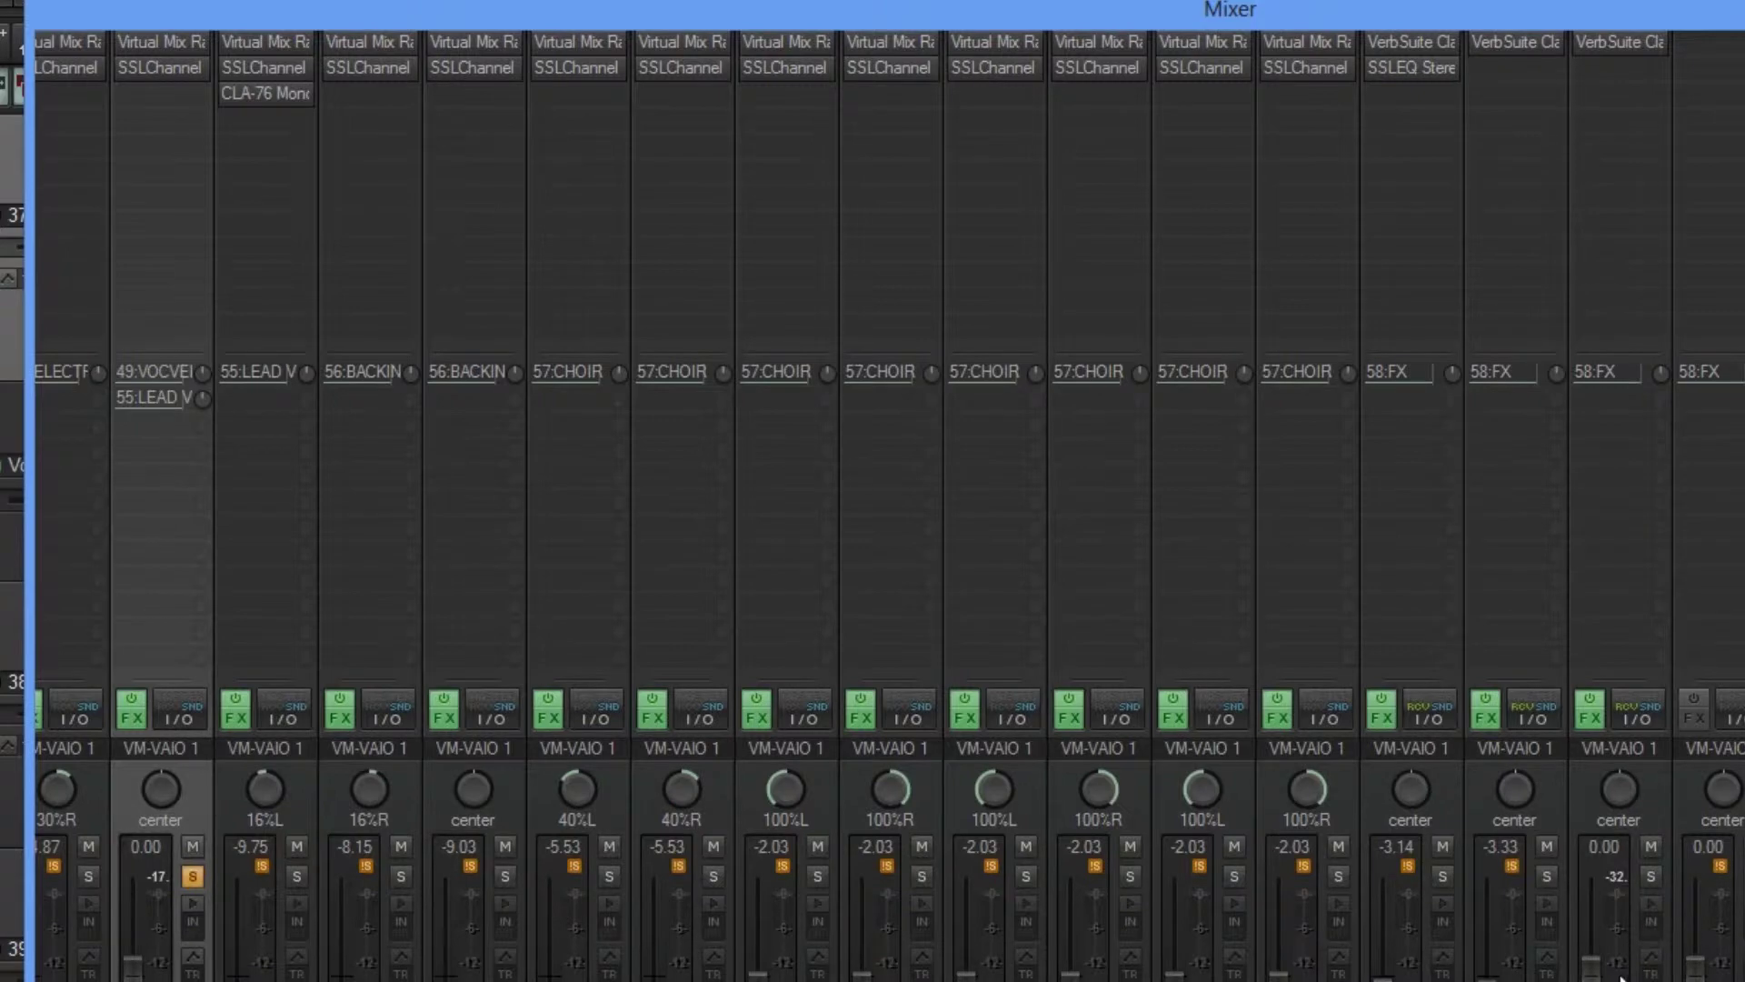
drag(1600, 976, 1600, 980)
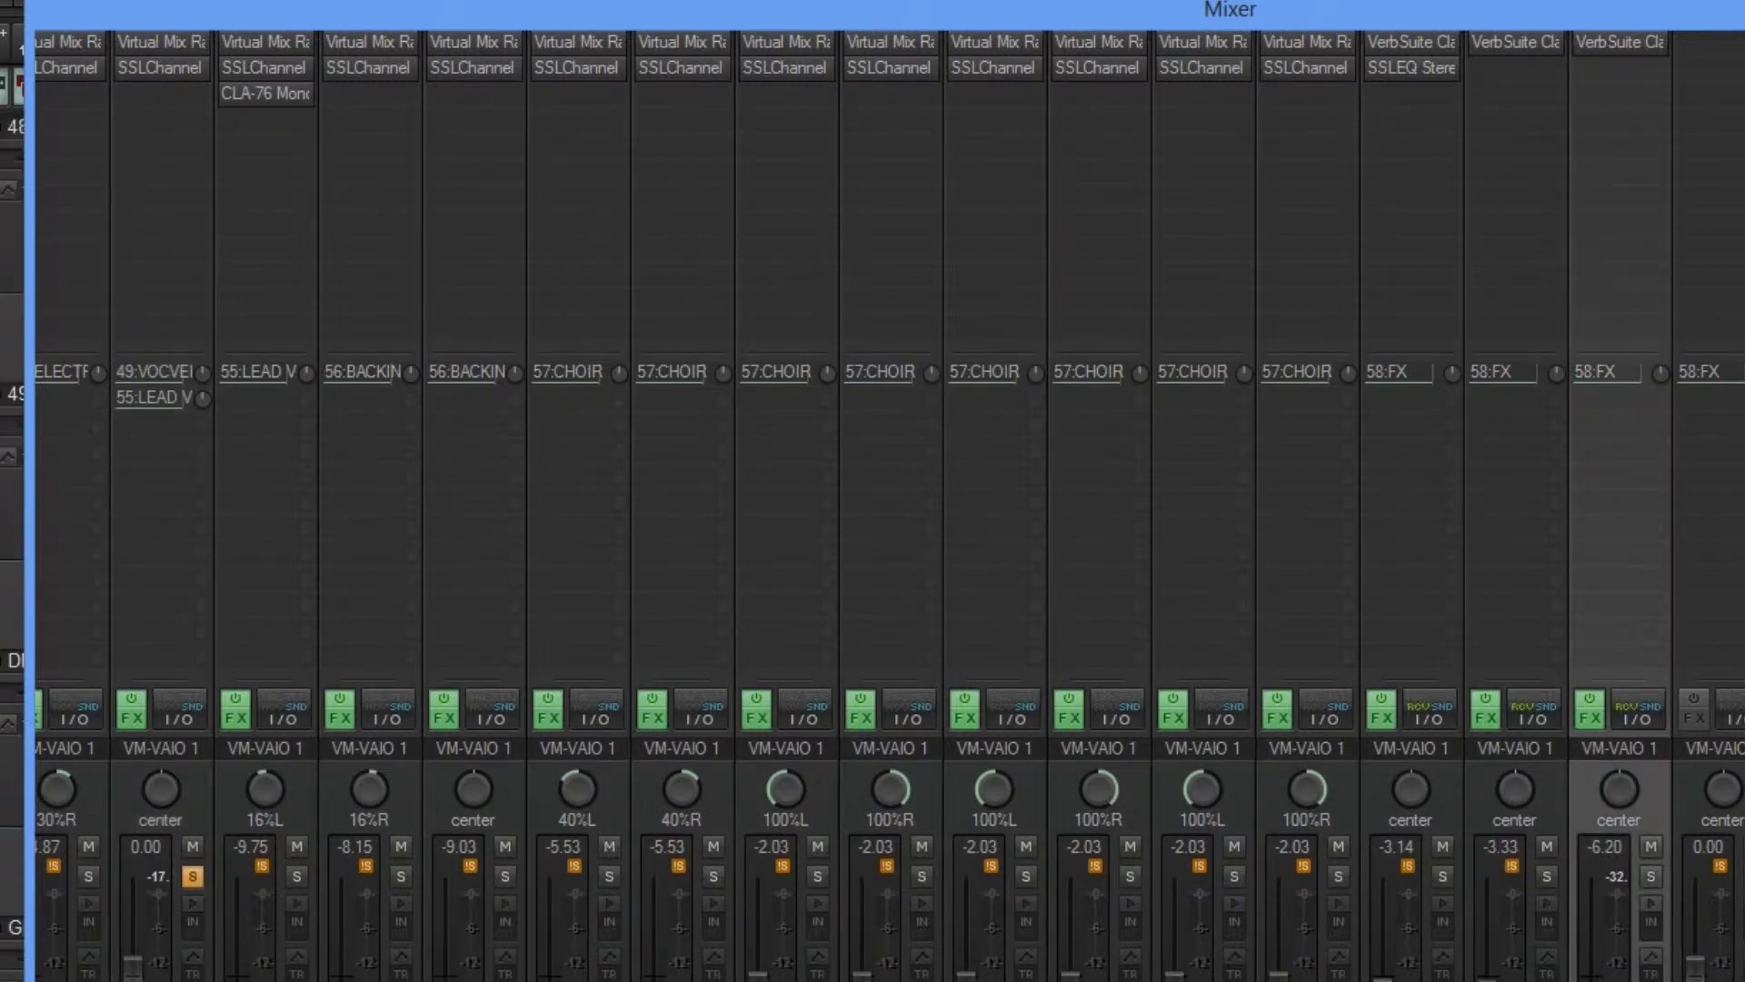
drag(1599, 979, 1600, 980)
Load the FG-BM7 Plates1 Vocal Plate B reverb in VerbSuite Classics on the VOCVERB track.
double_click(1615, 45)
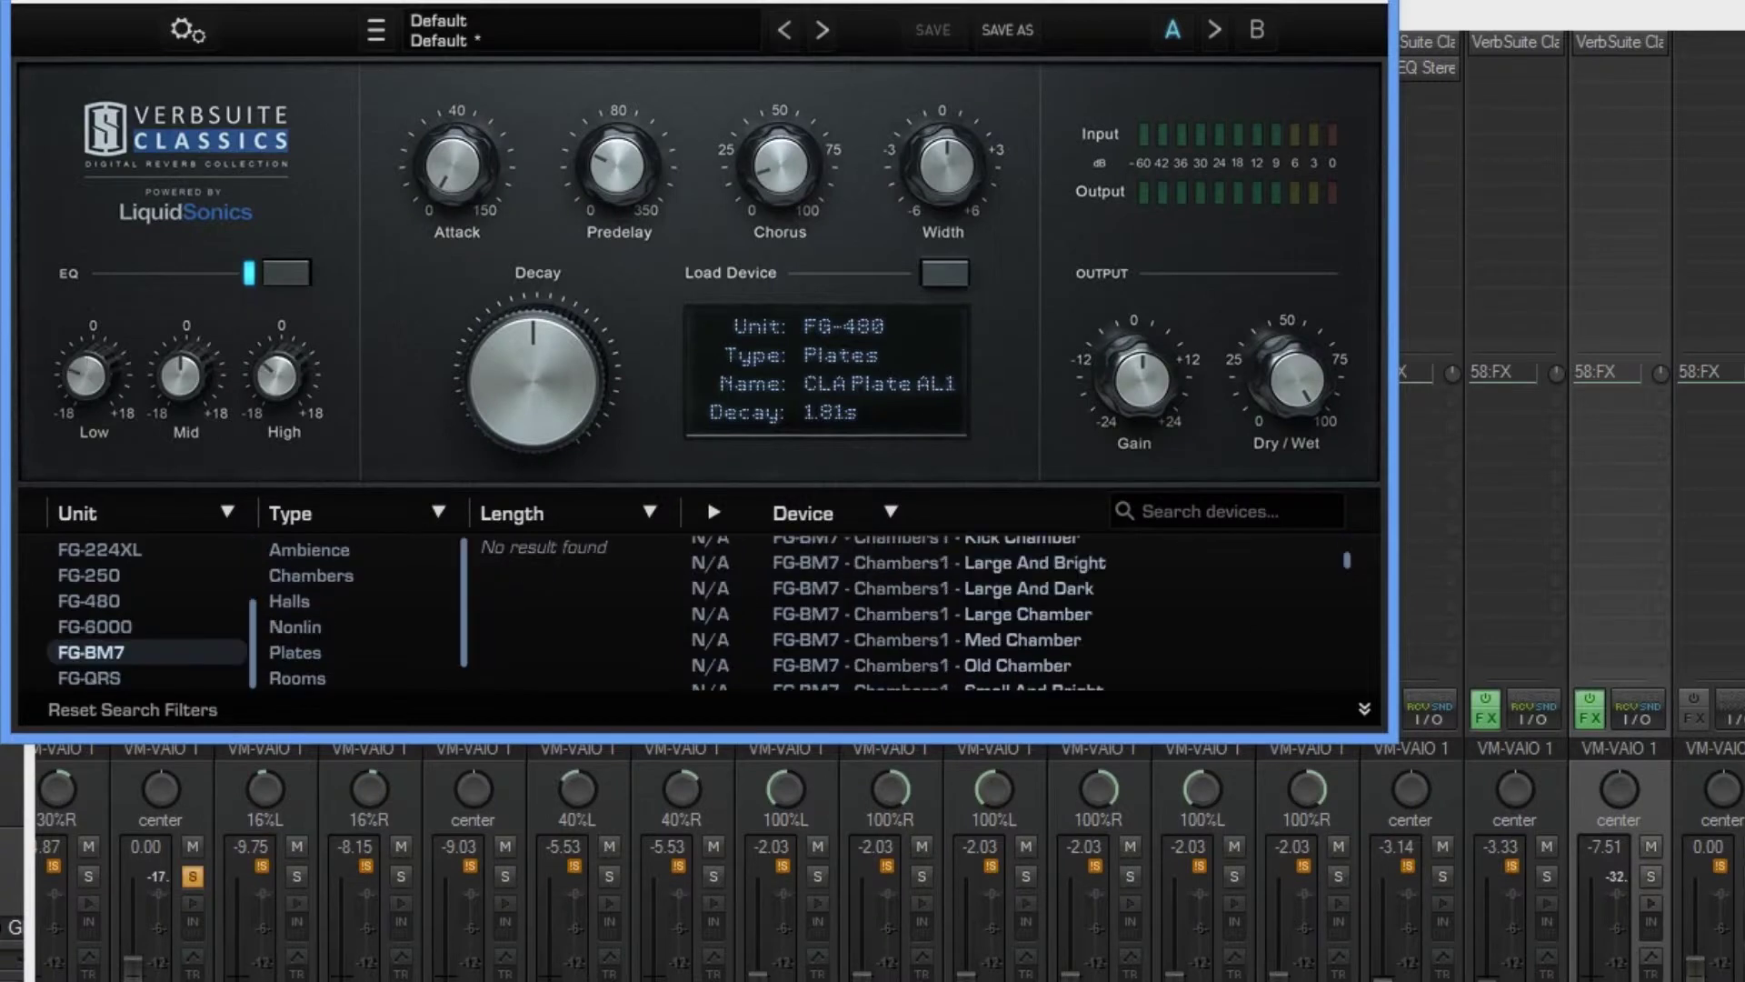
click(300, 654)
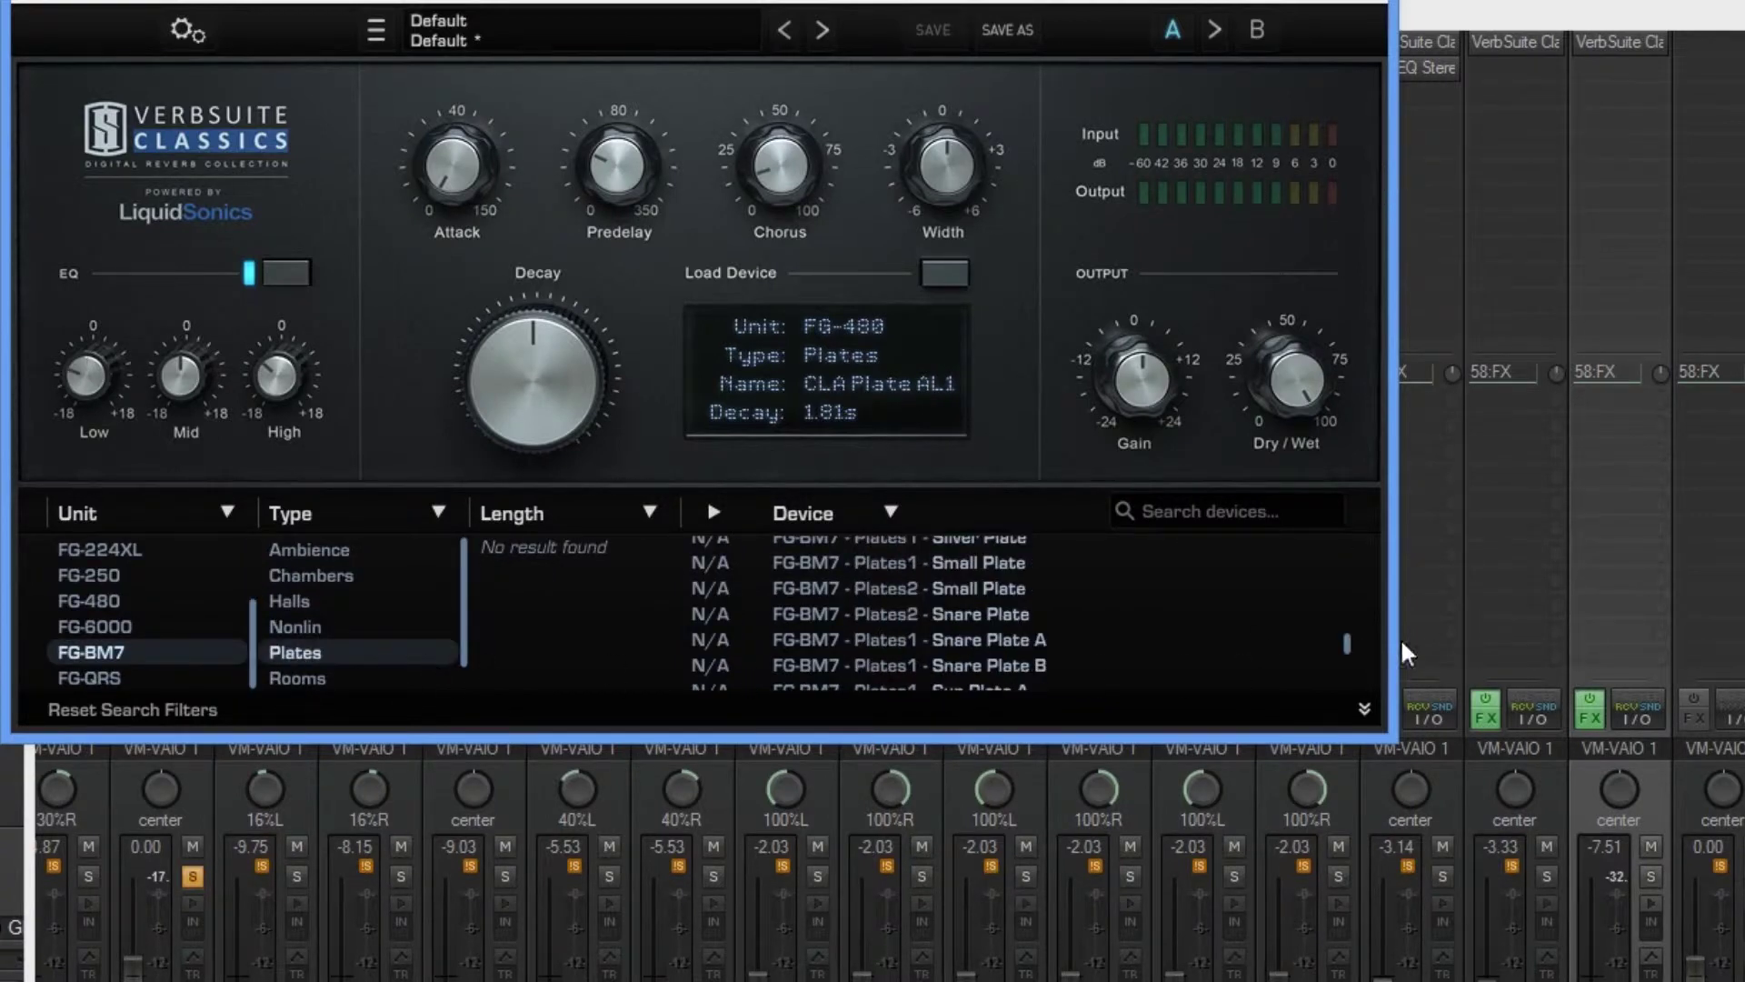
scroll(967, 630, down, 3)
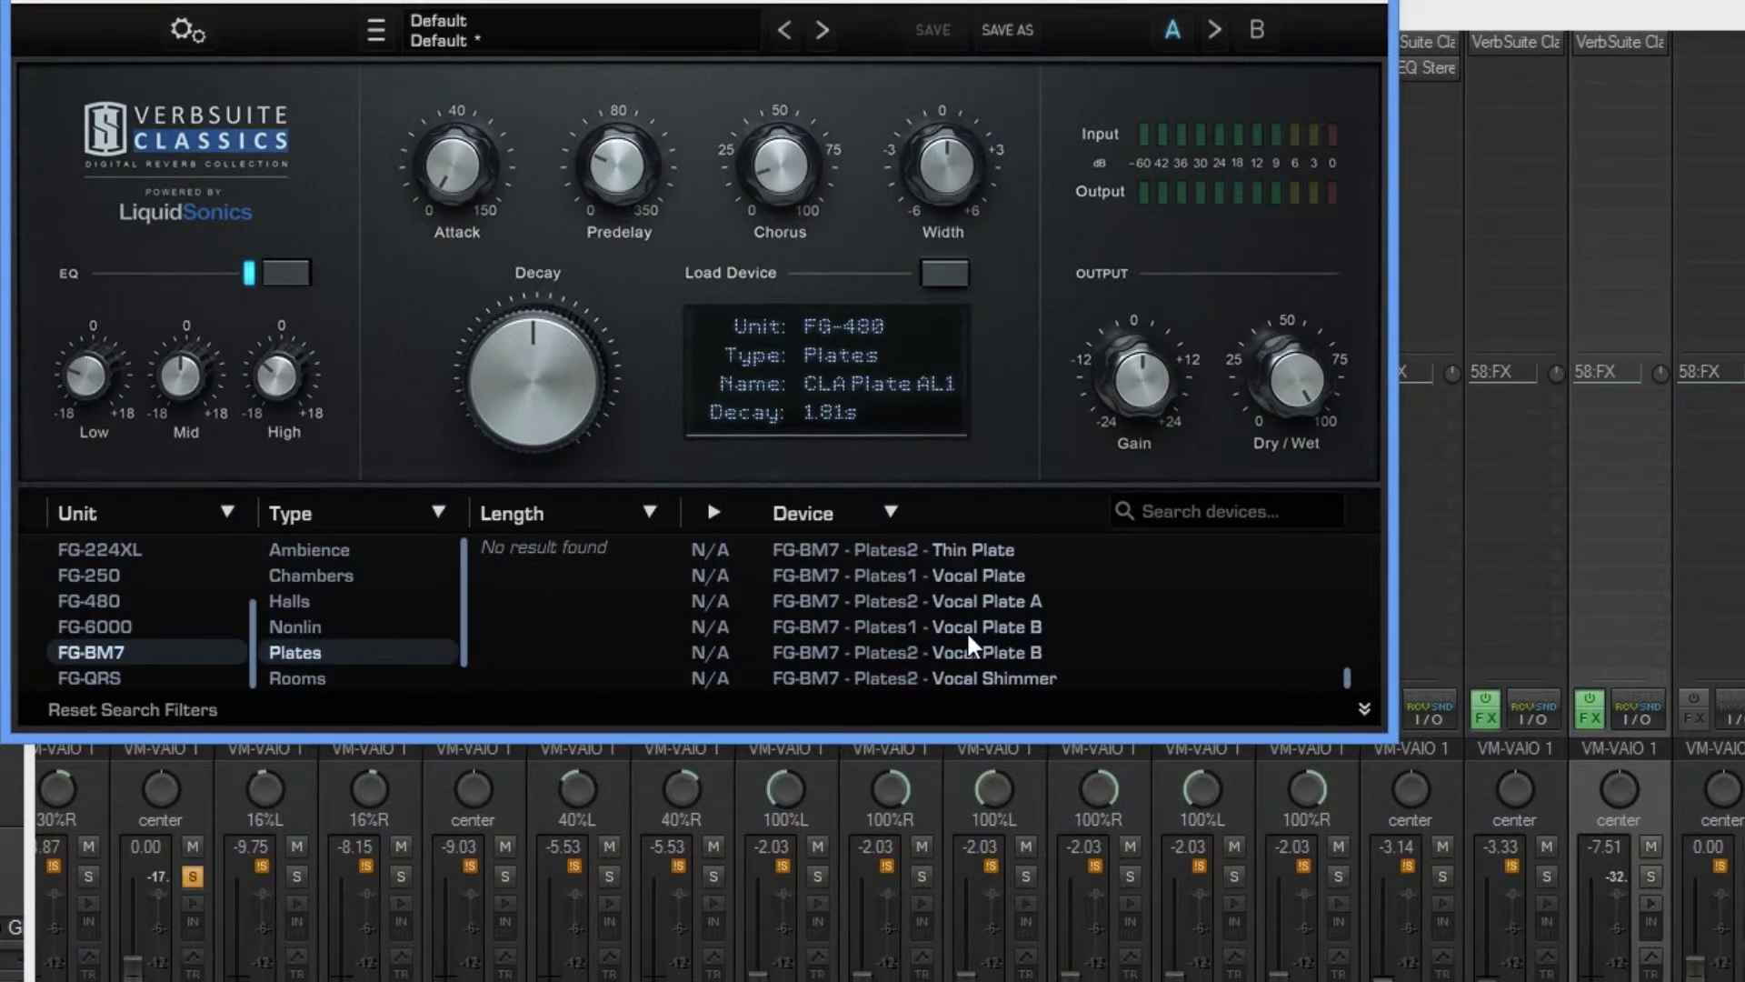
click(968, 630)
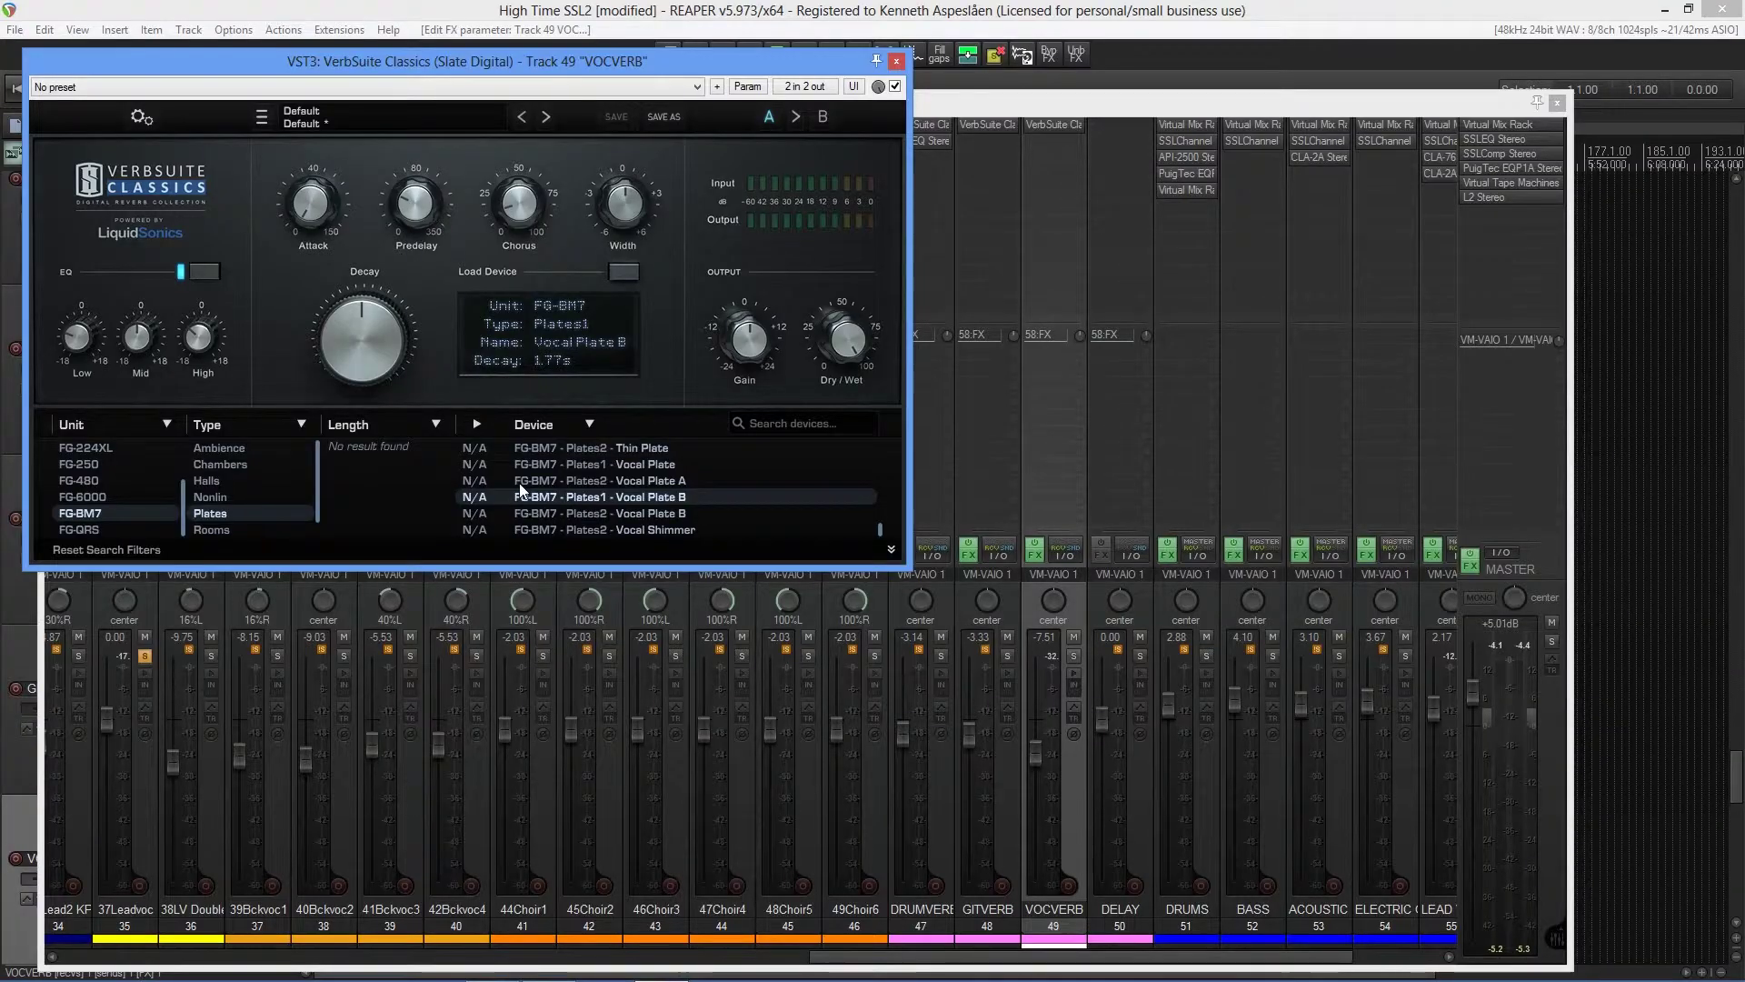
Play the song and lower the plate reverb's High EQ to about -2.2 dB.
key(space)
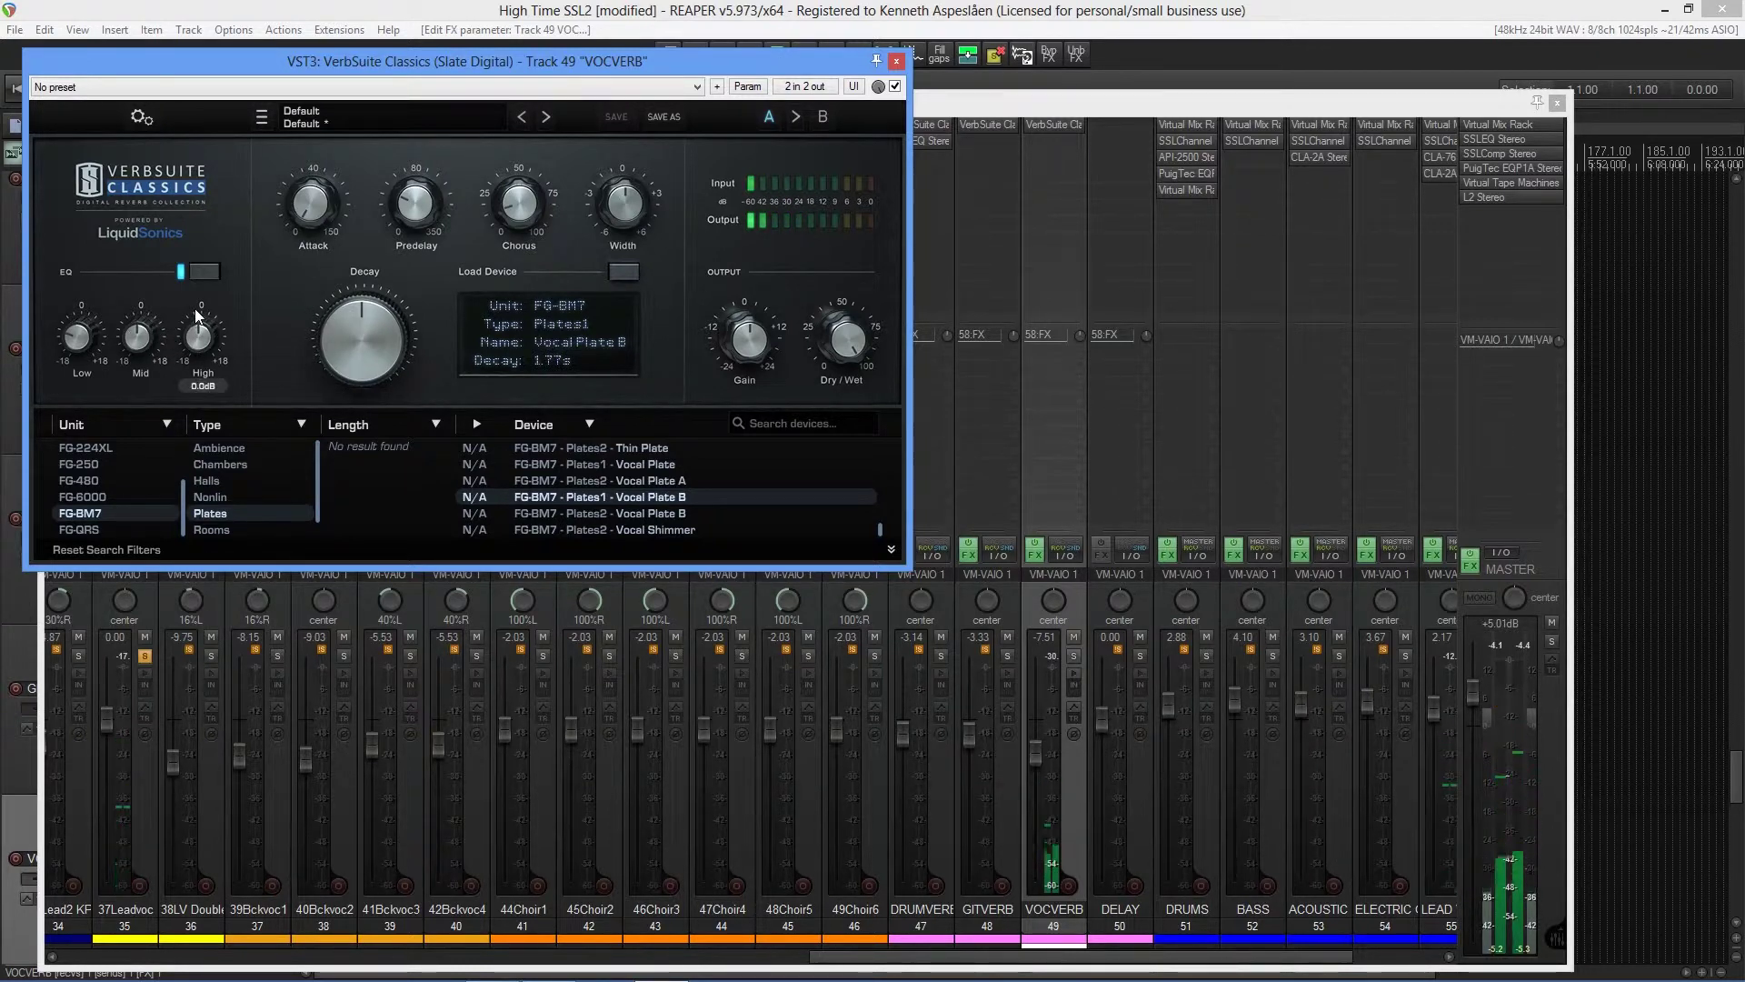
drag(196, 340, 196, 323)
scroll(196, 322, down, 2)
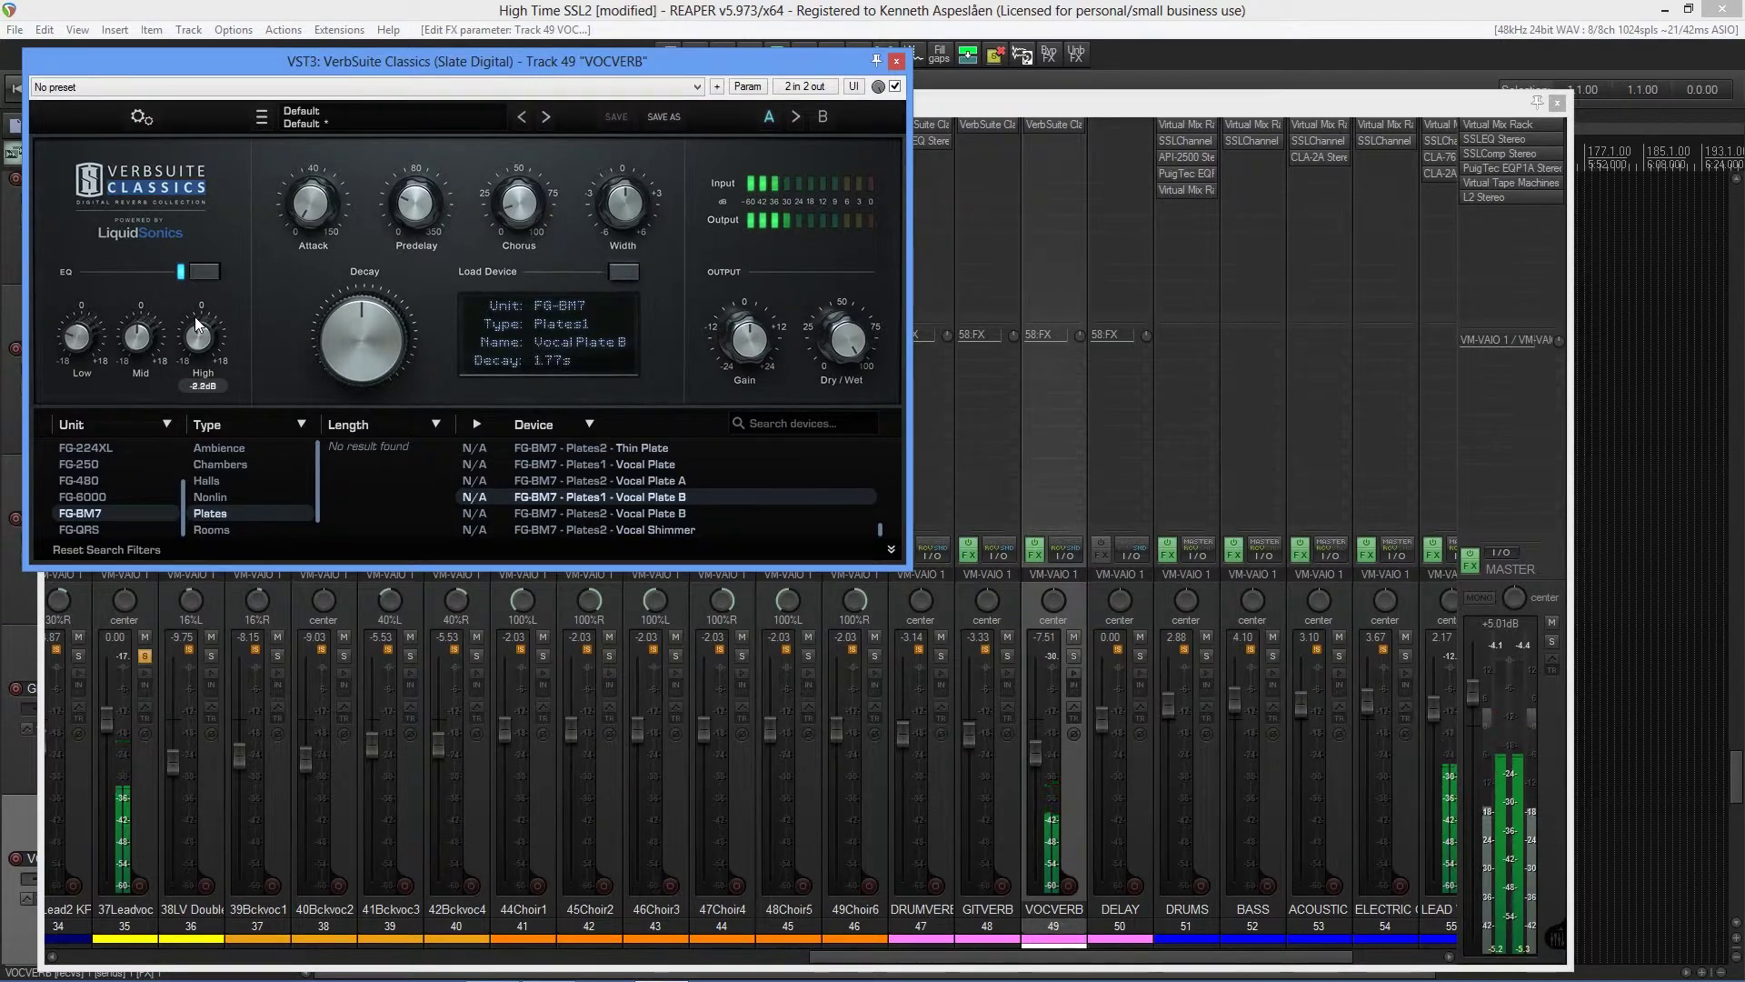
Raise the plate reverb's width slightly and shorten its decay to 1.73 s.
mouse_move(626, 230)
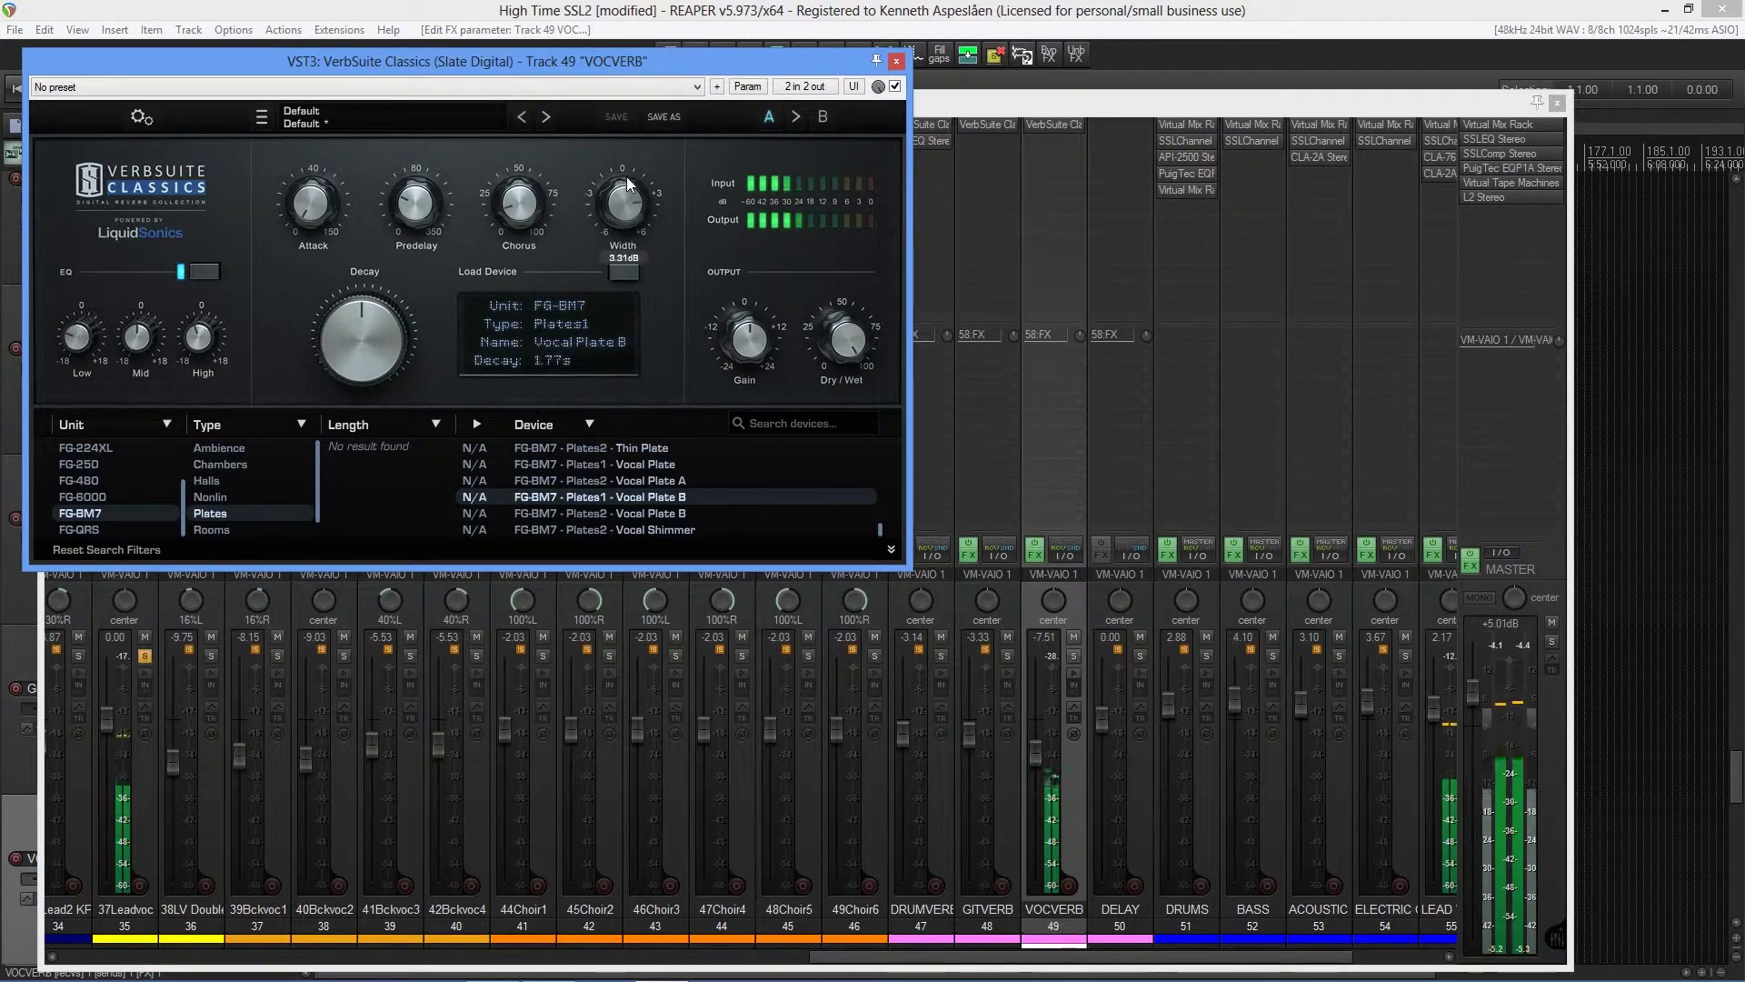
drag(625, 230, 630, 206)
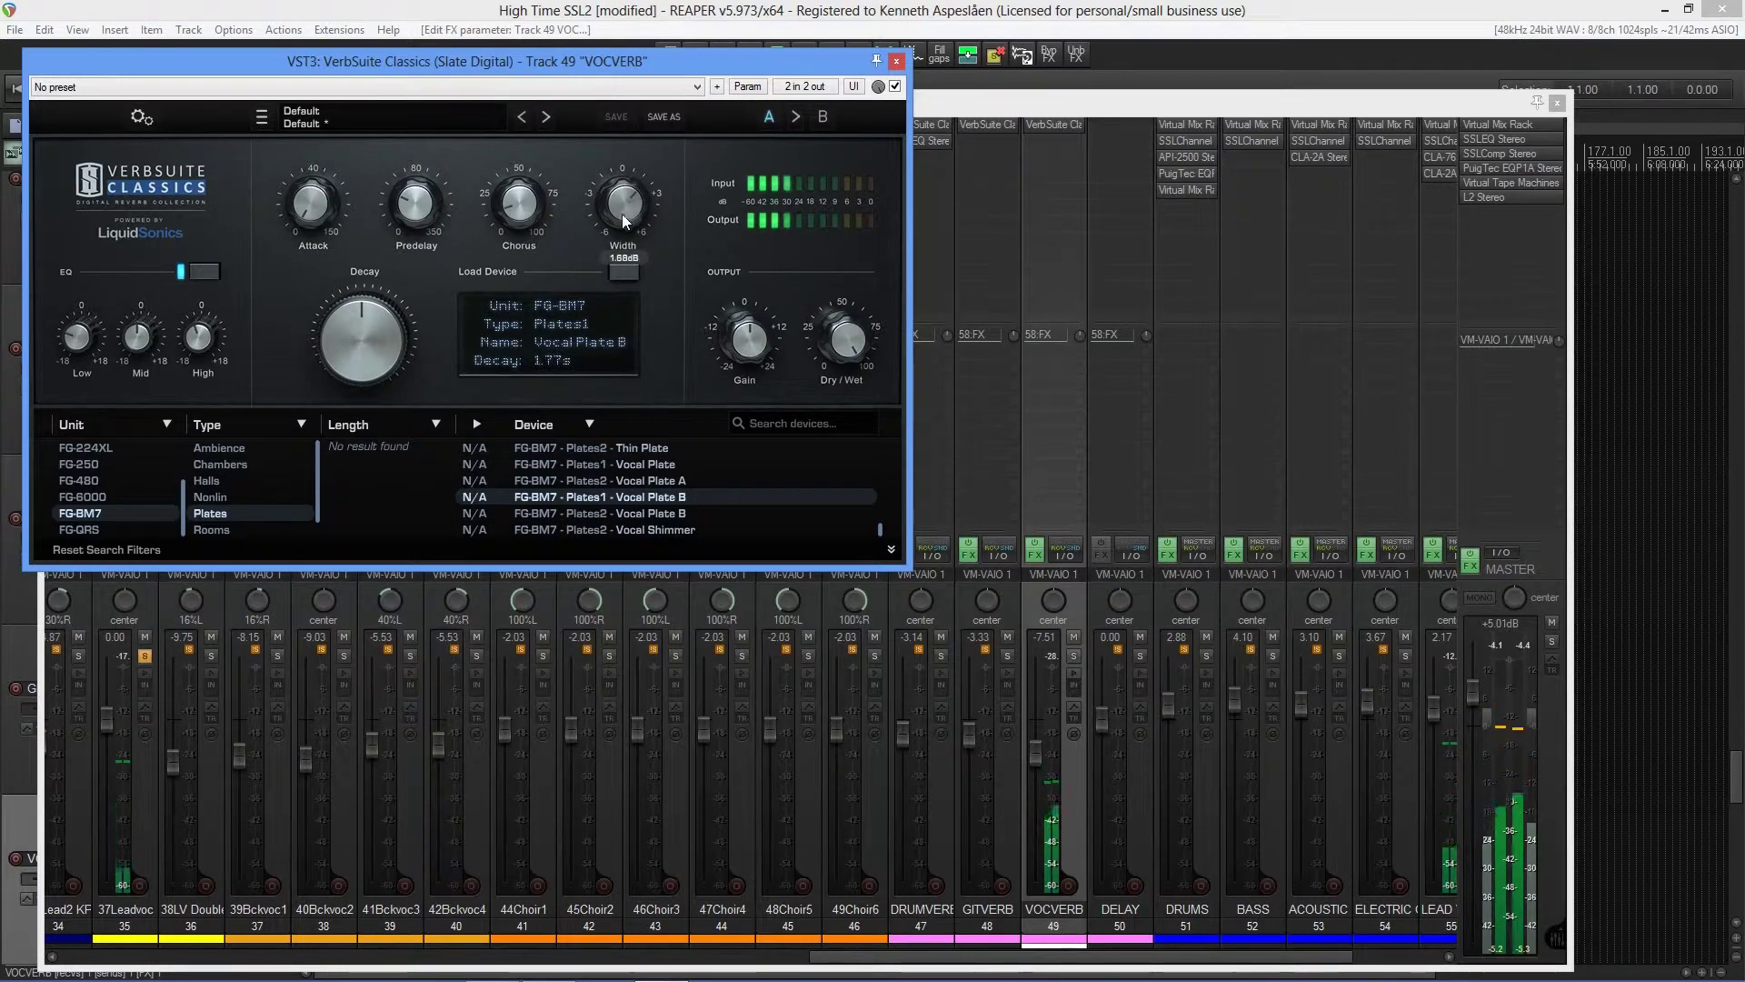
drag(384, 346, 388, 351)
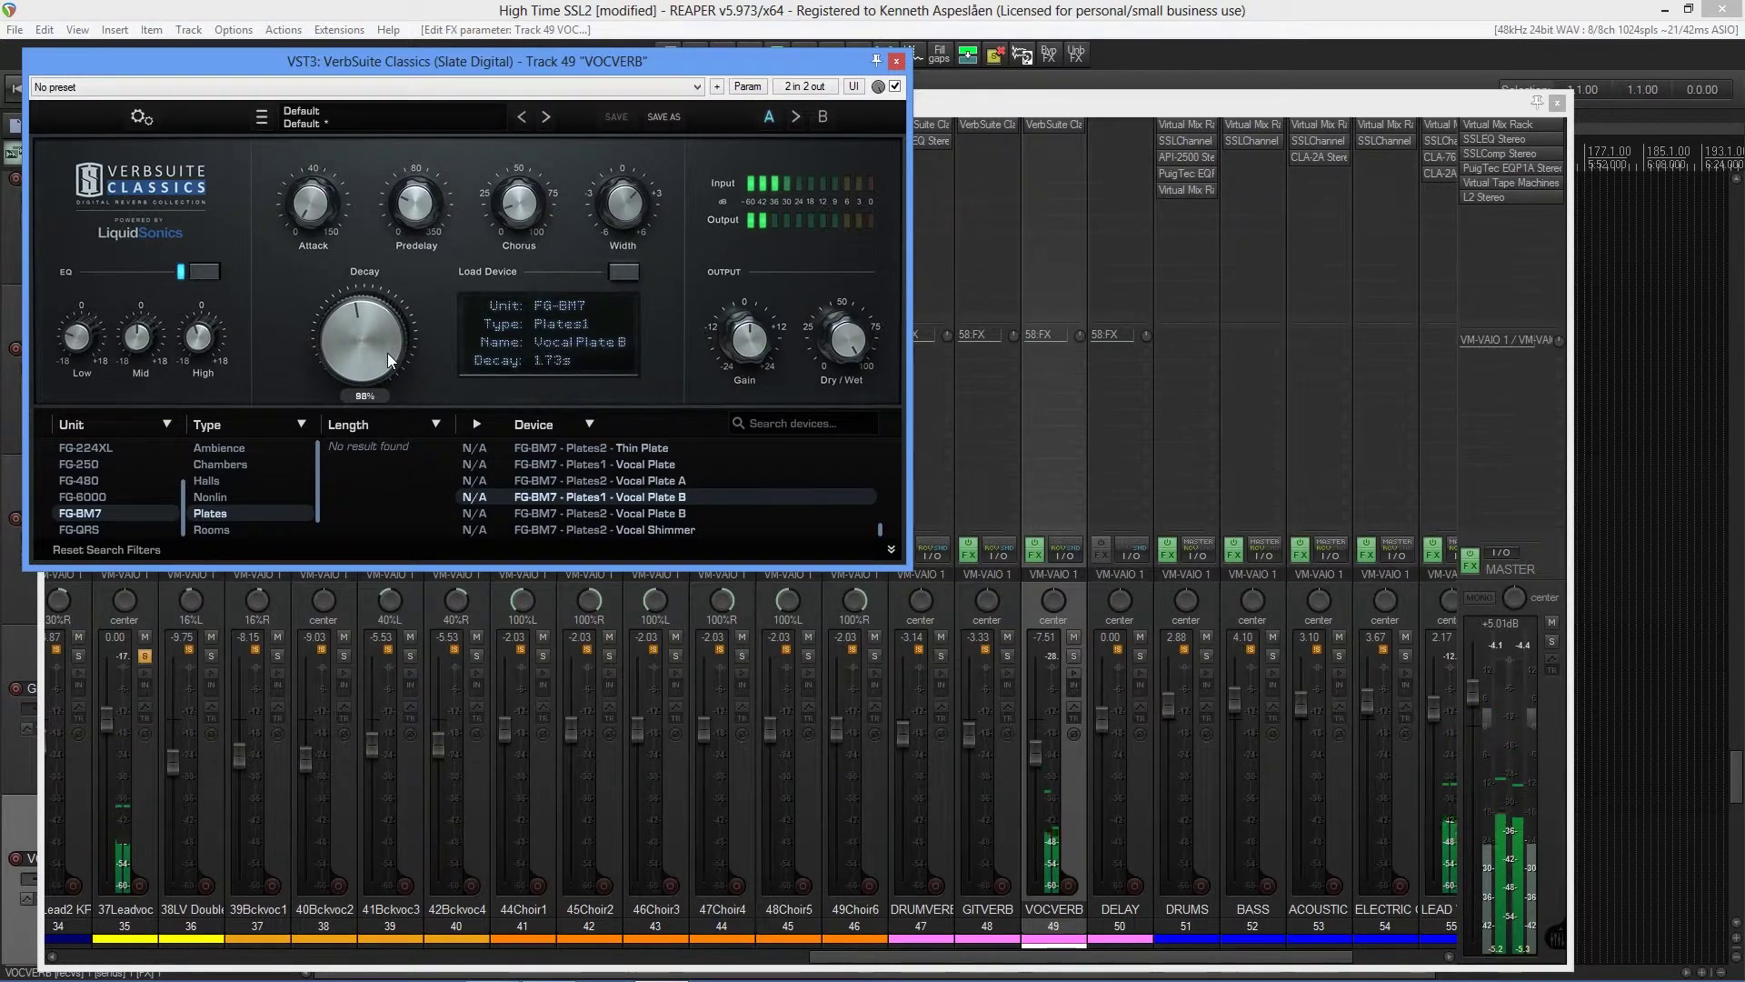
click(896, 61)
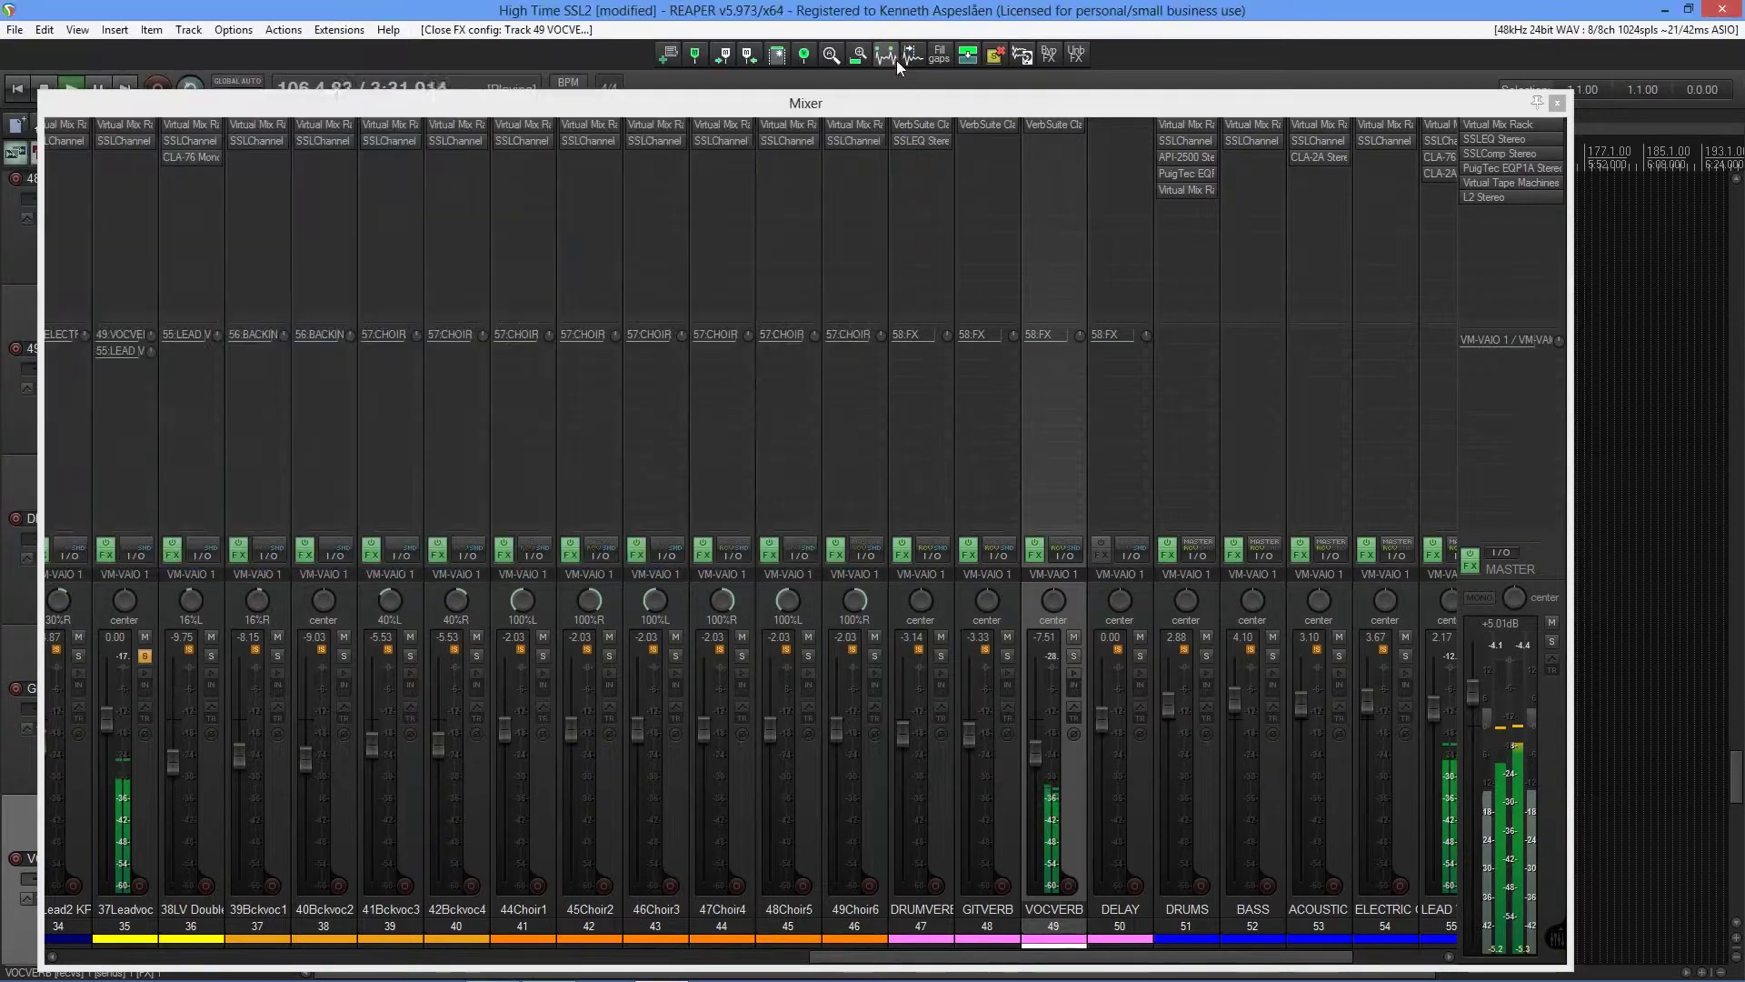
Lower VOCVERB's receives from 37Leadvoc to -11.18 dB, 38LV Double to -8.21 dB, 39Bckvoc1 to -10.03 dB and 40Bckvoc2 to -10.77 dB.
click(1066, 555)
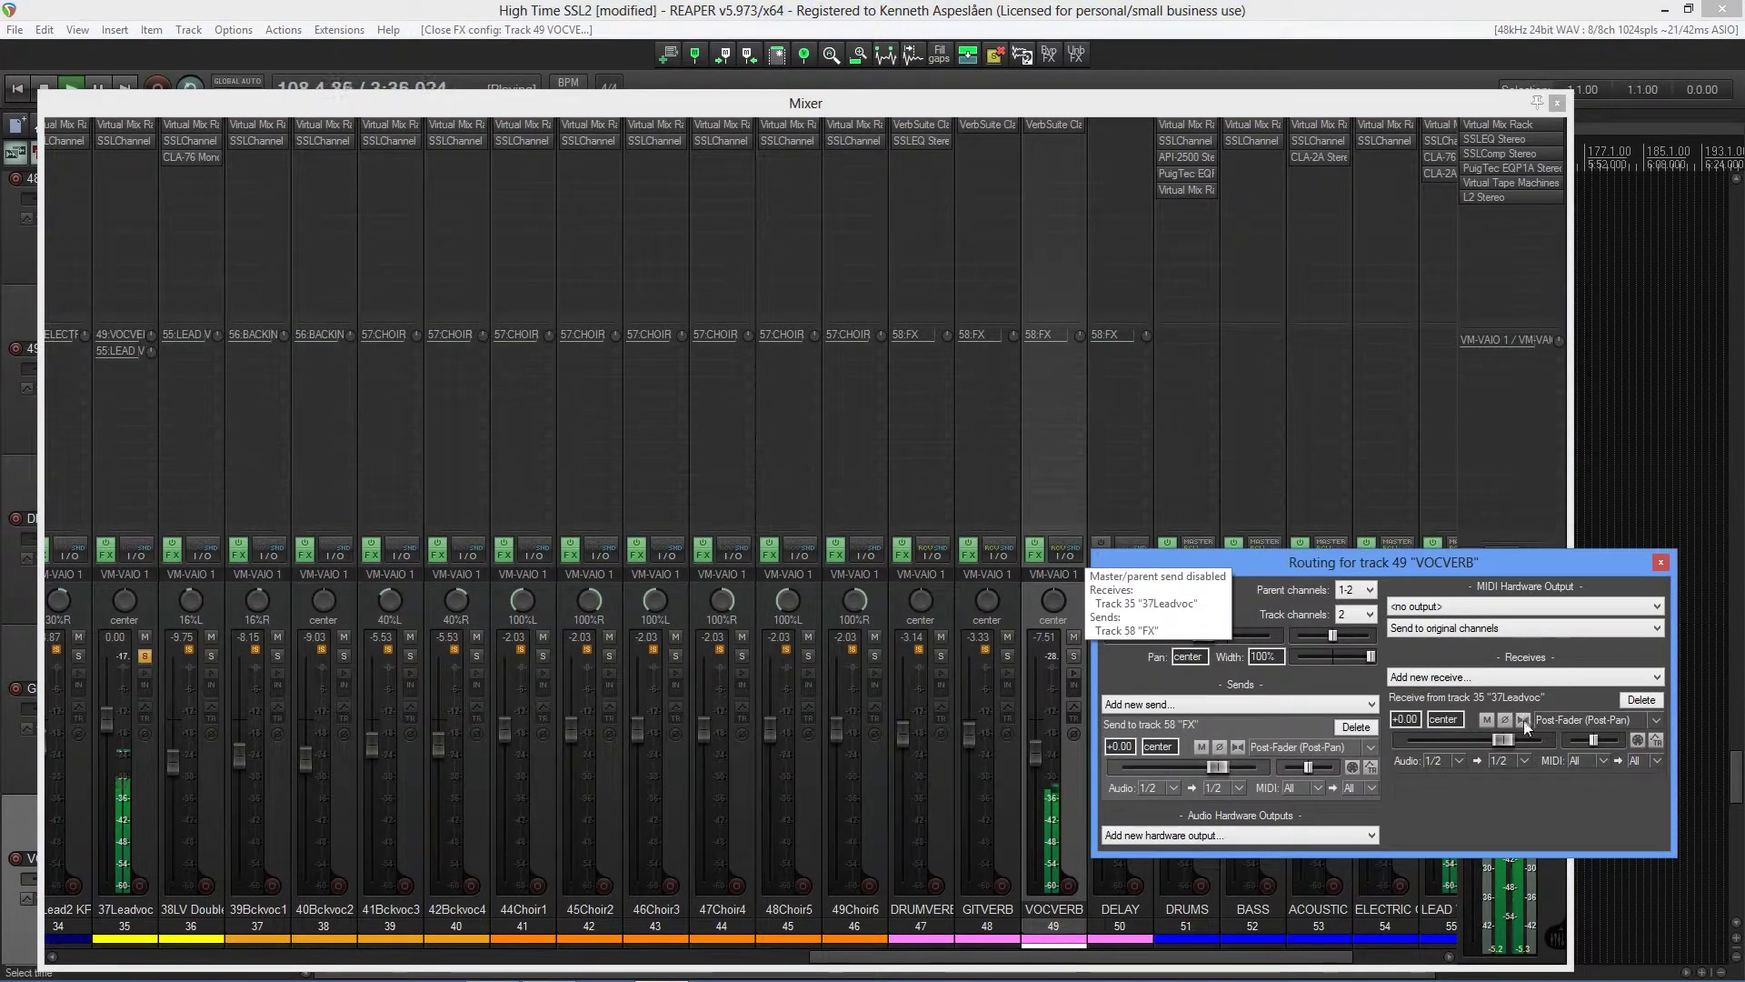
drag(1504, 744, 1471, 745)
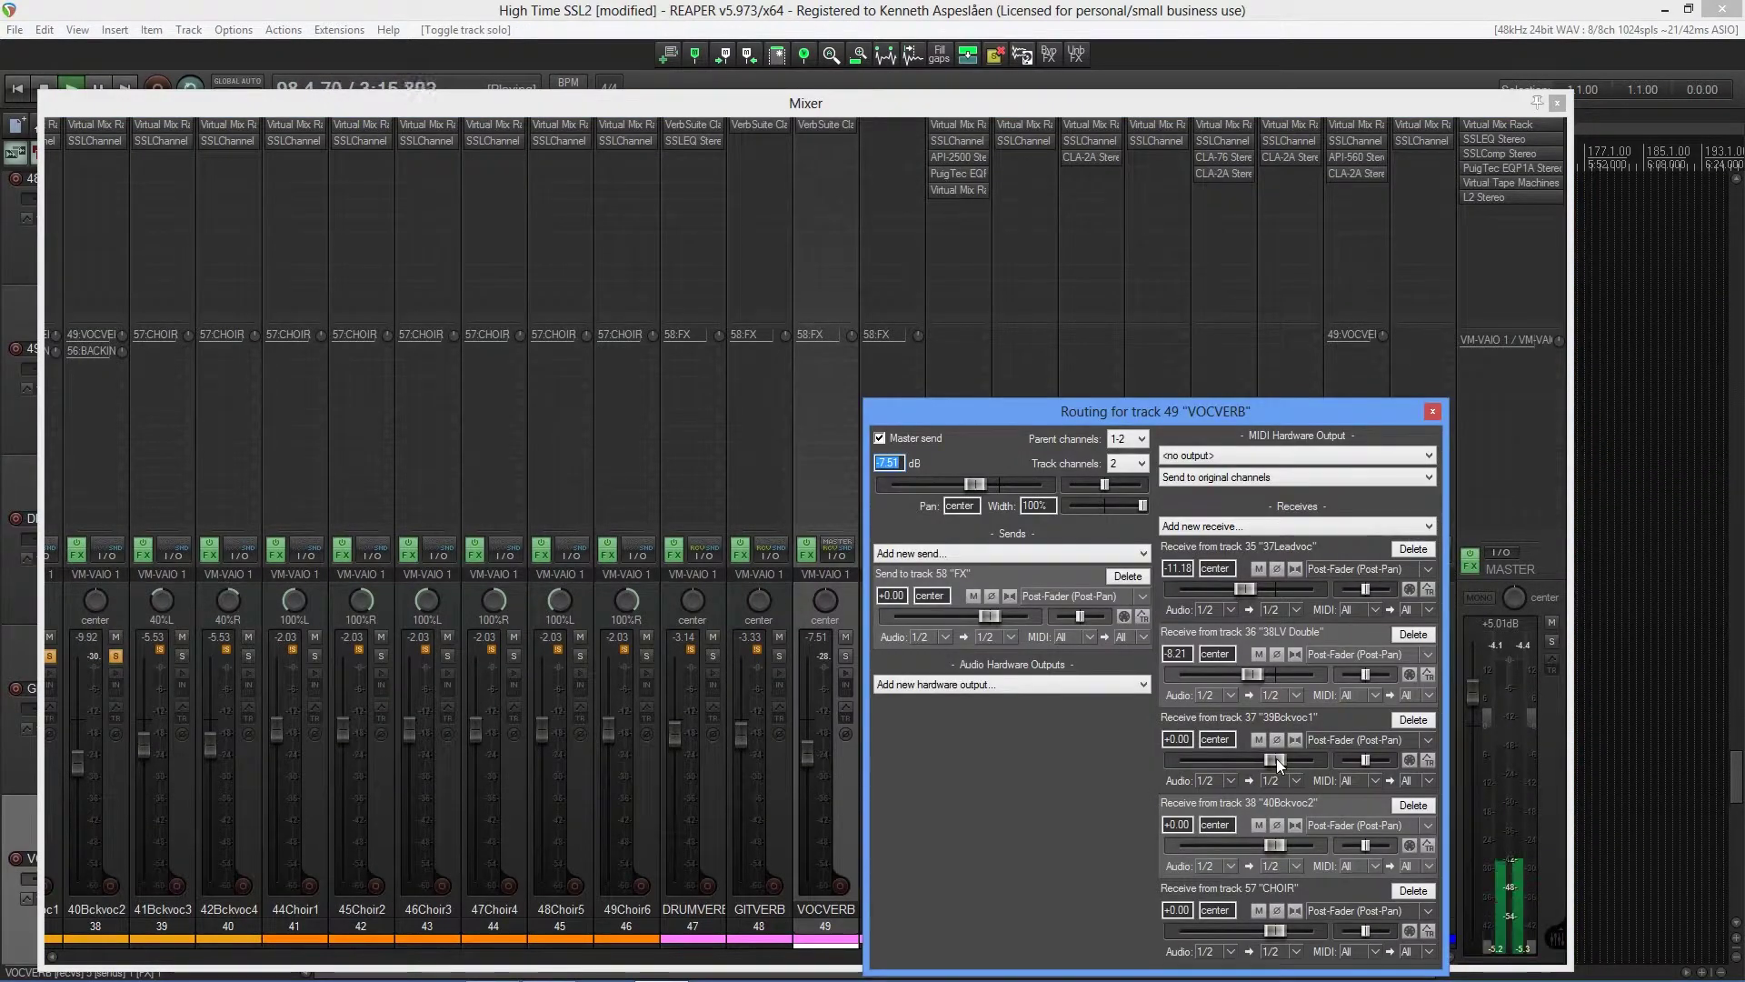
drag(1276, 758, 1252, 758)
drag(1273, 844, 1246, 840)
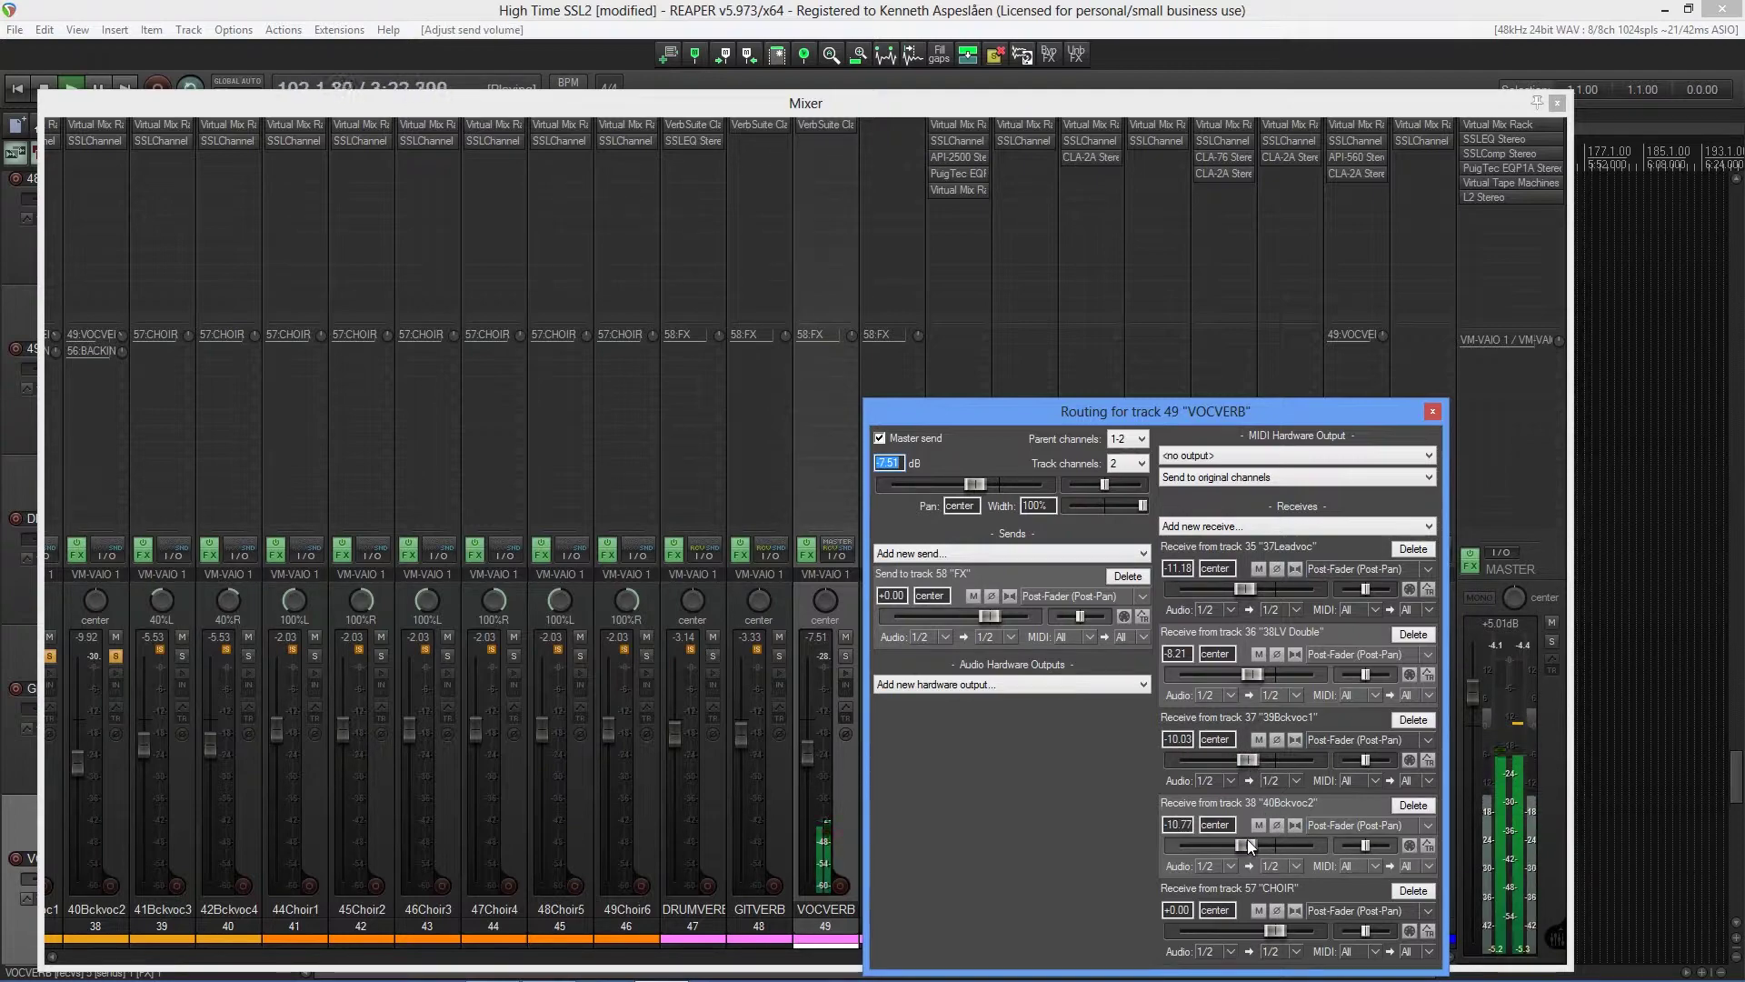
Solo the CHOIR bus and slightly lower the level VOCVERB receives from it.
drag(1195, 407, 754, 79)
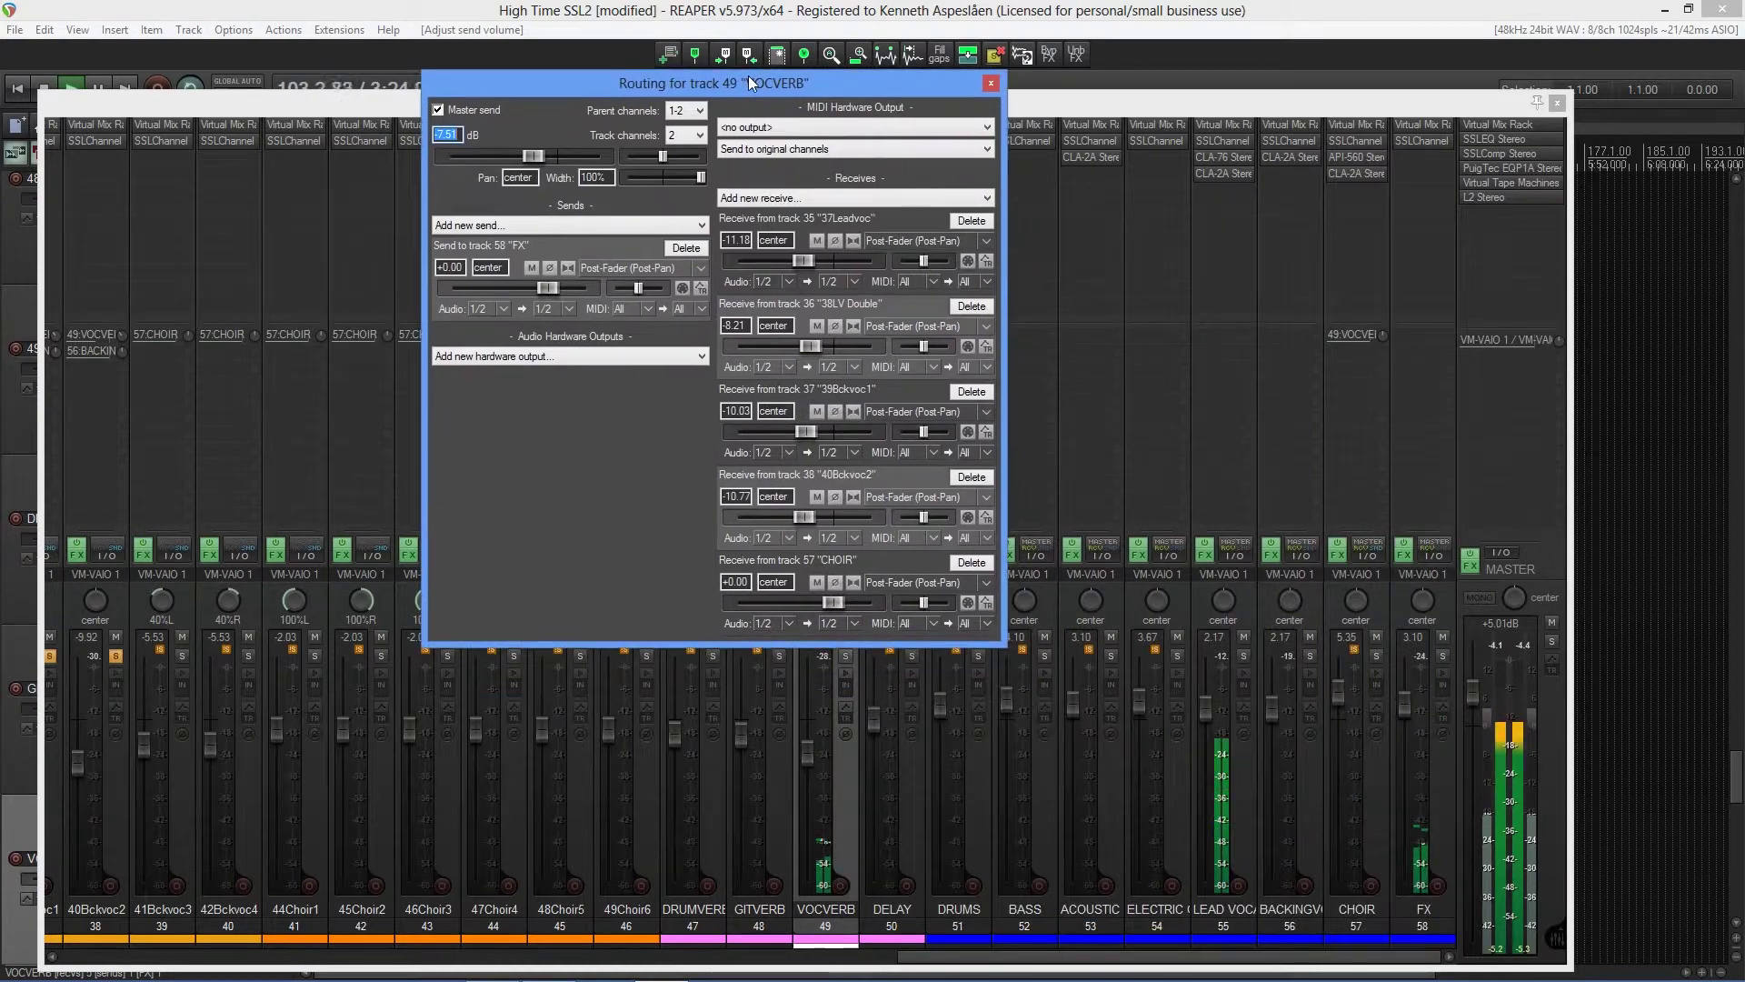
click(1378, 657)
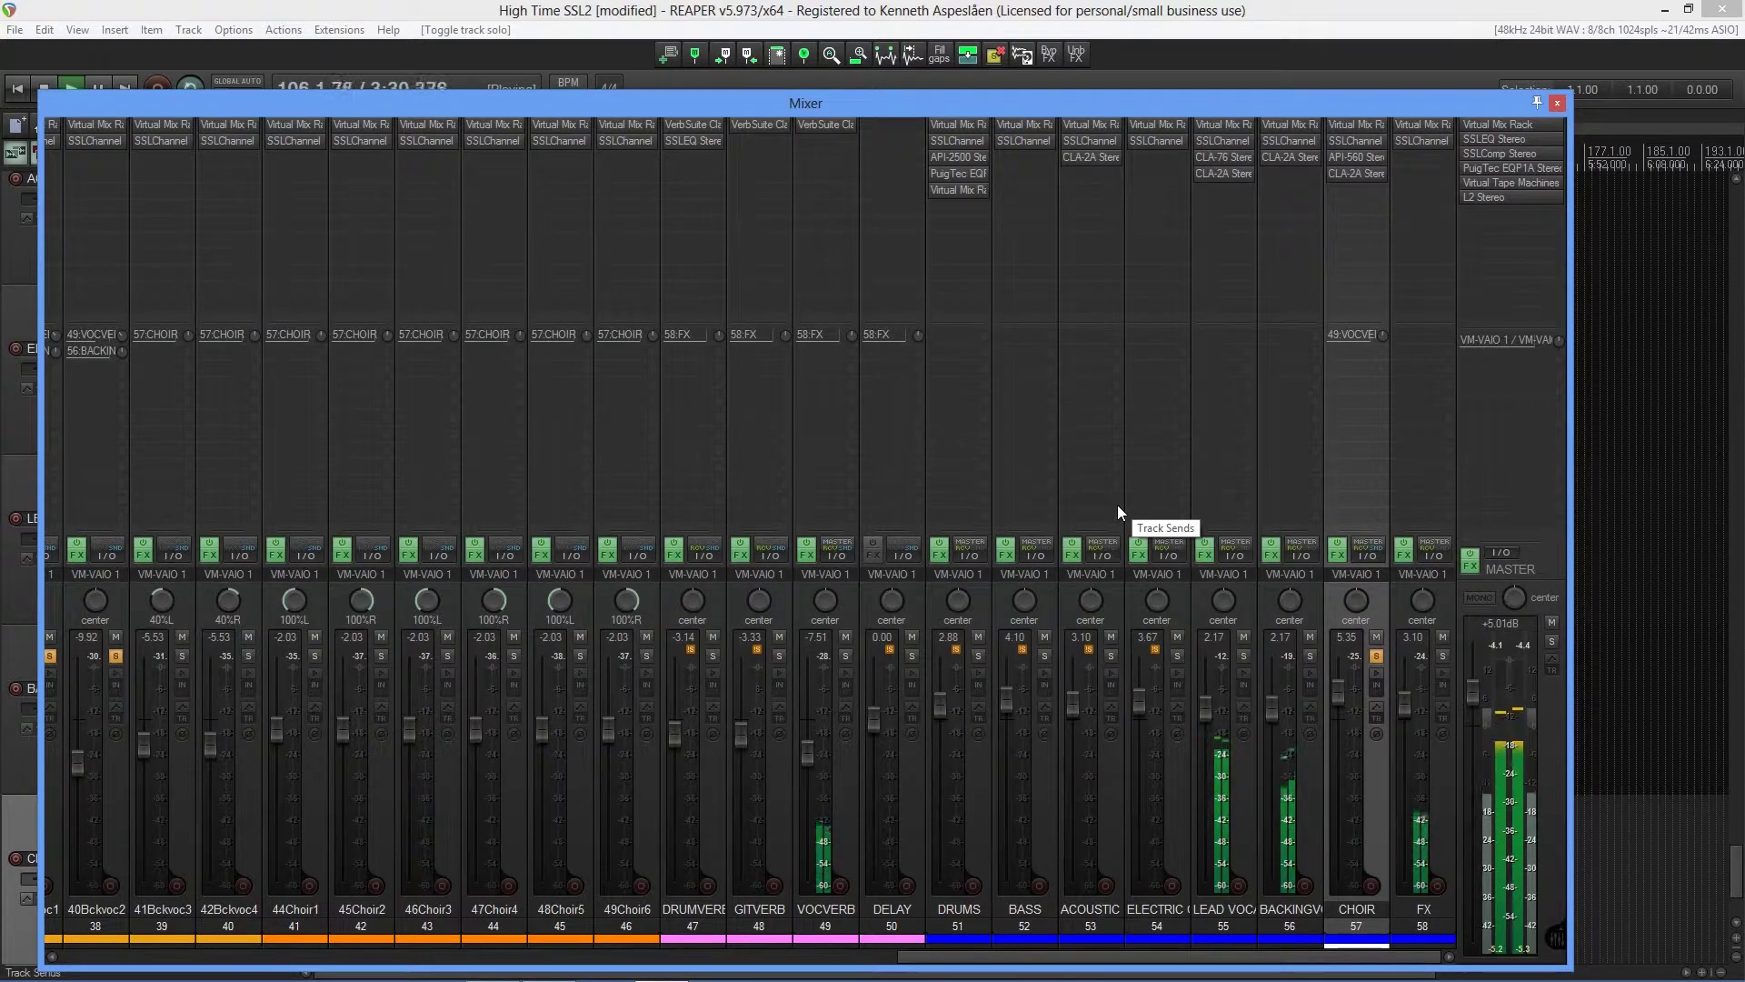
click(837, 555)
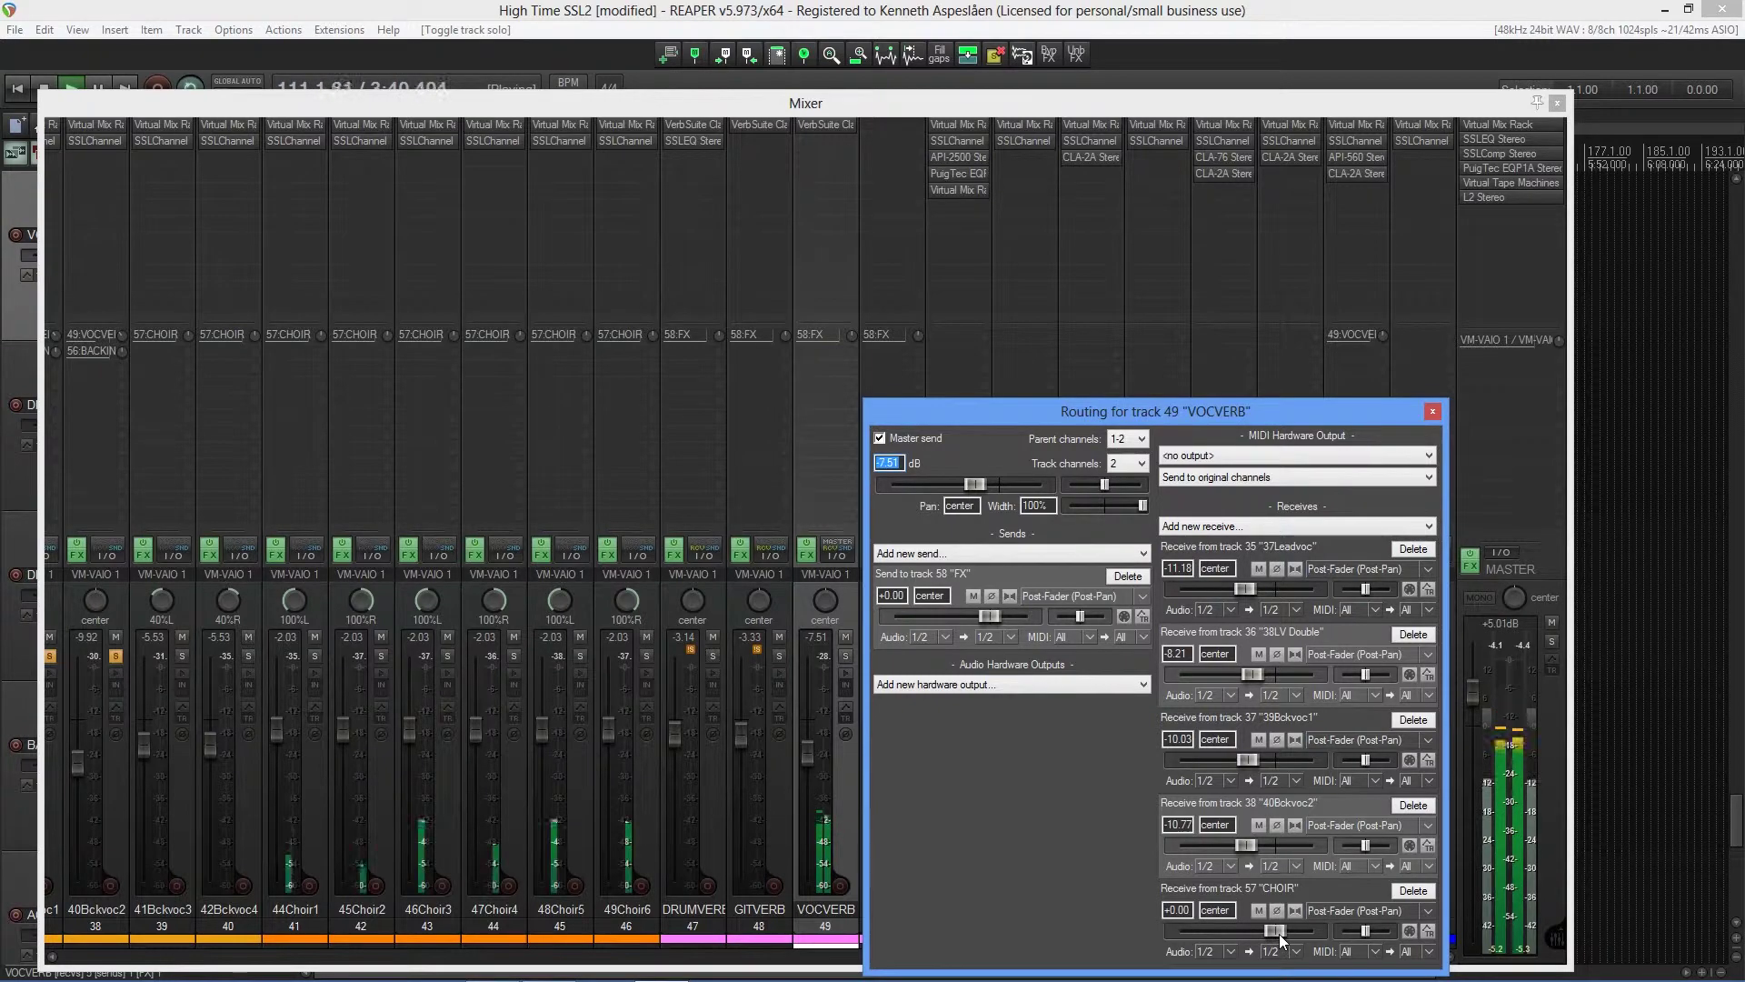
drag(1279, 935, 1256, 930)
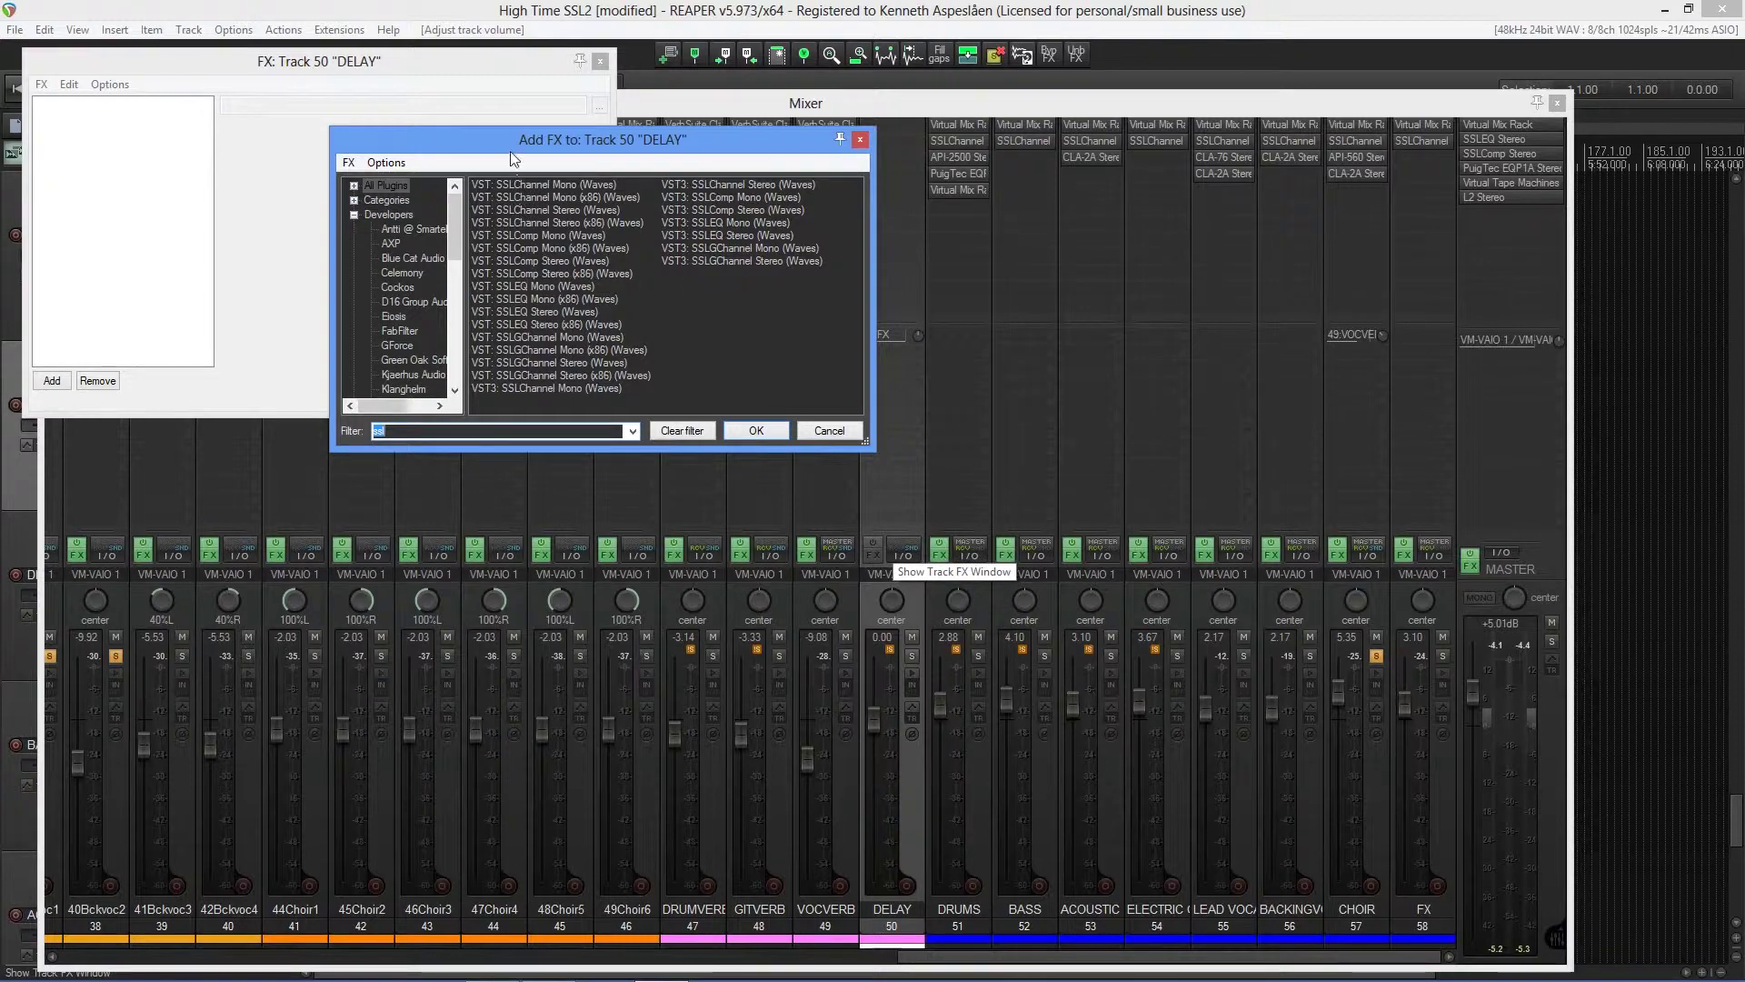
Add the D16 Repeater plug-in to the DELAY track and set its delay model to Tape Delay Modern.
drag(511, 140, 409, 152)
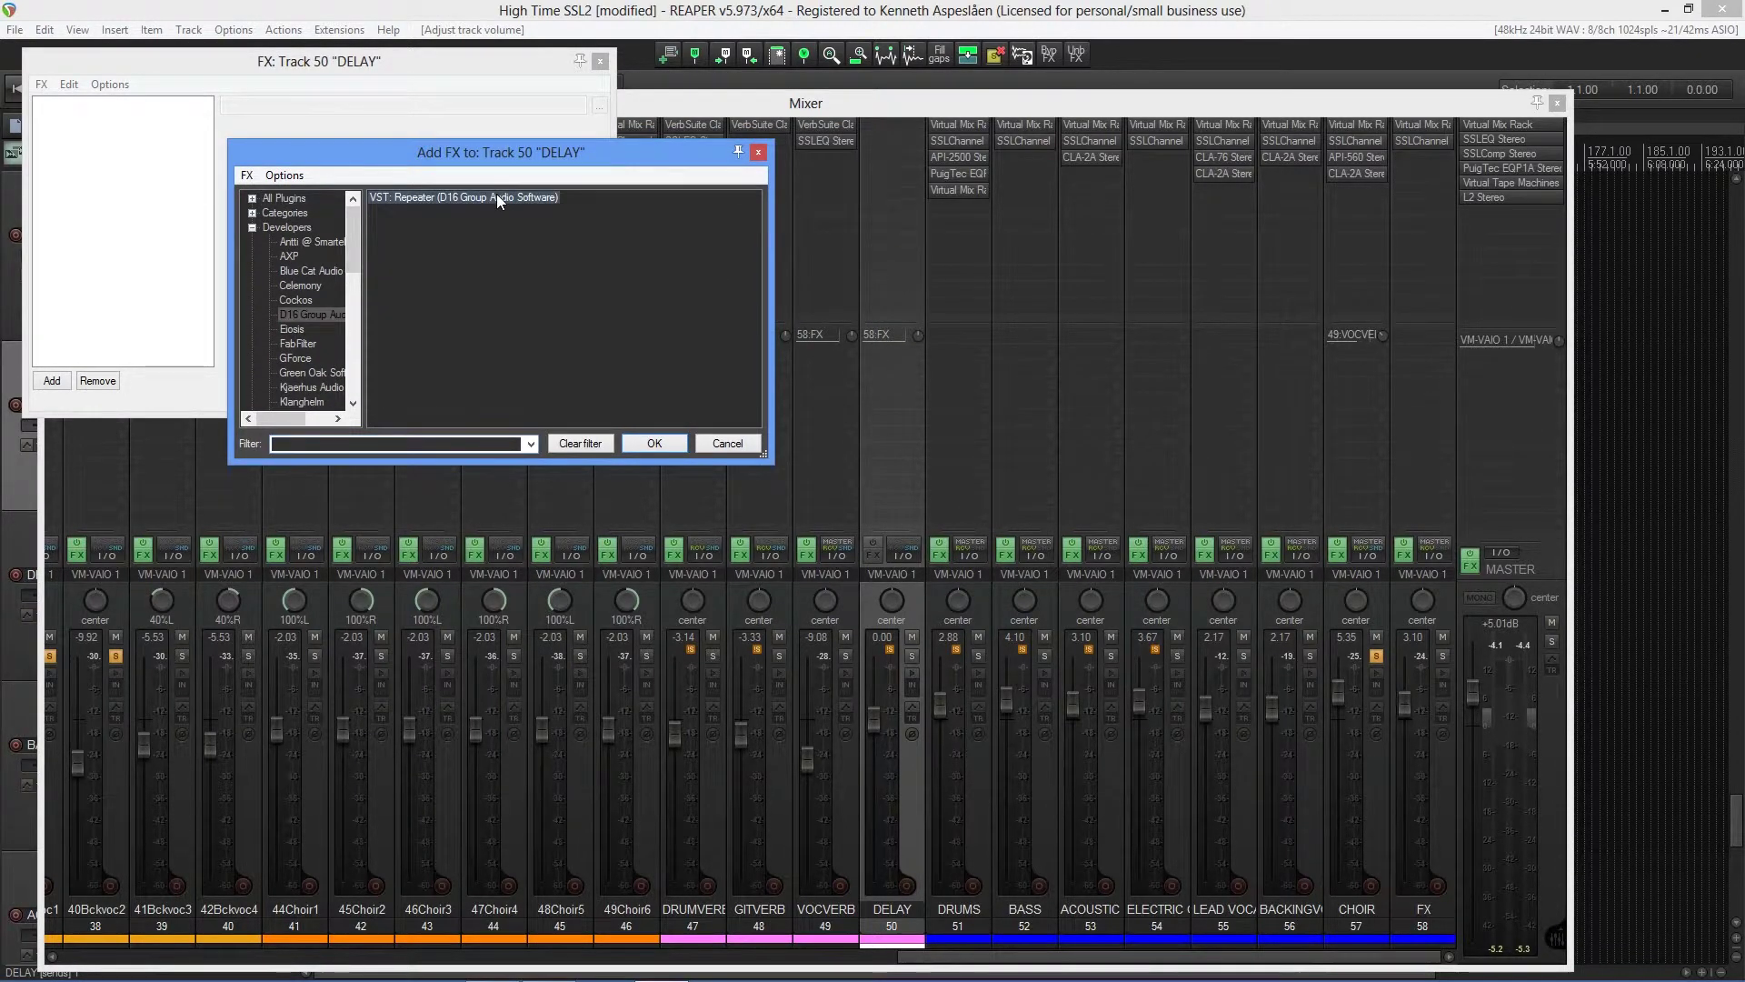
double_click(427, 193)
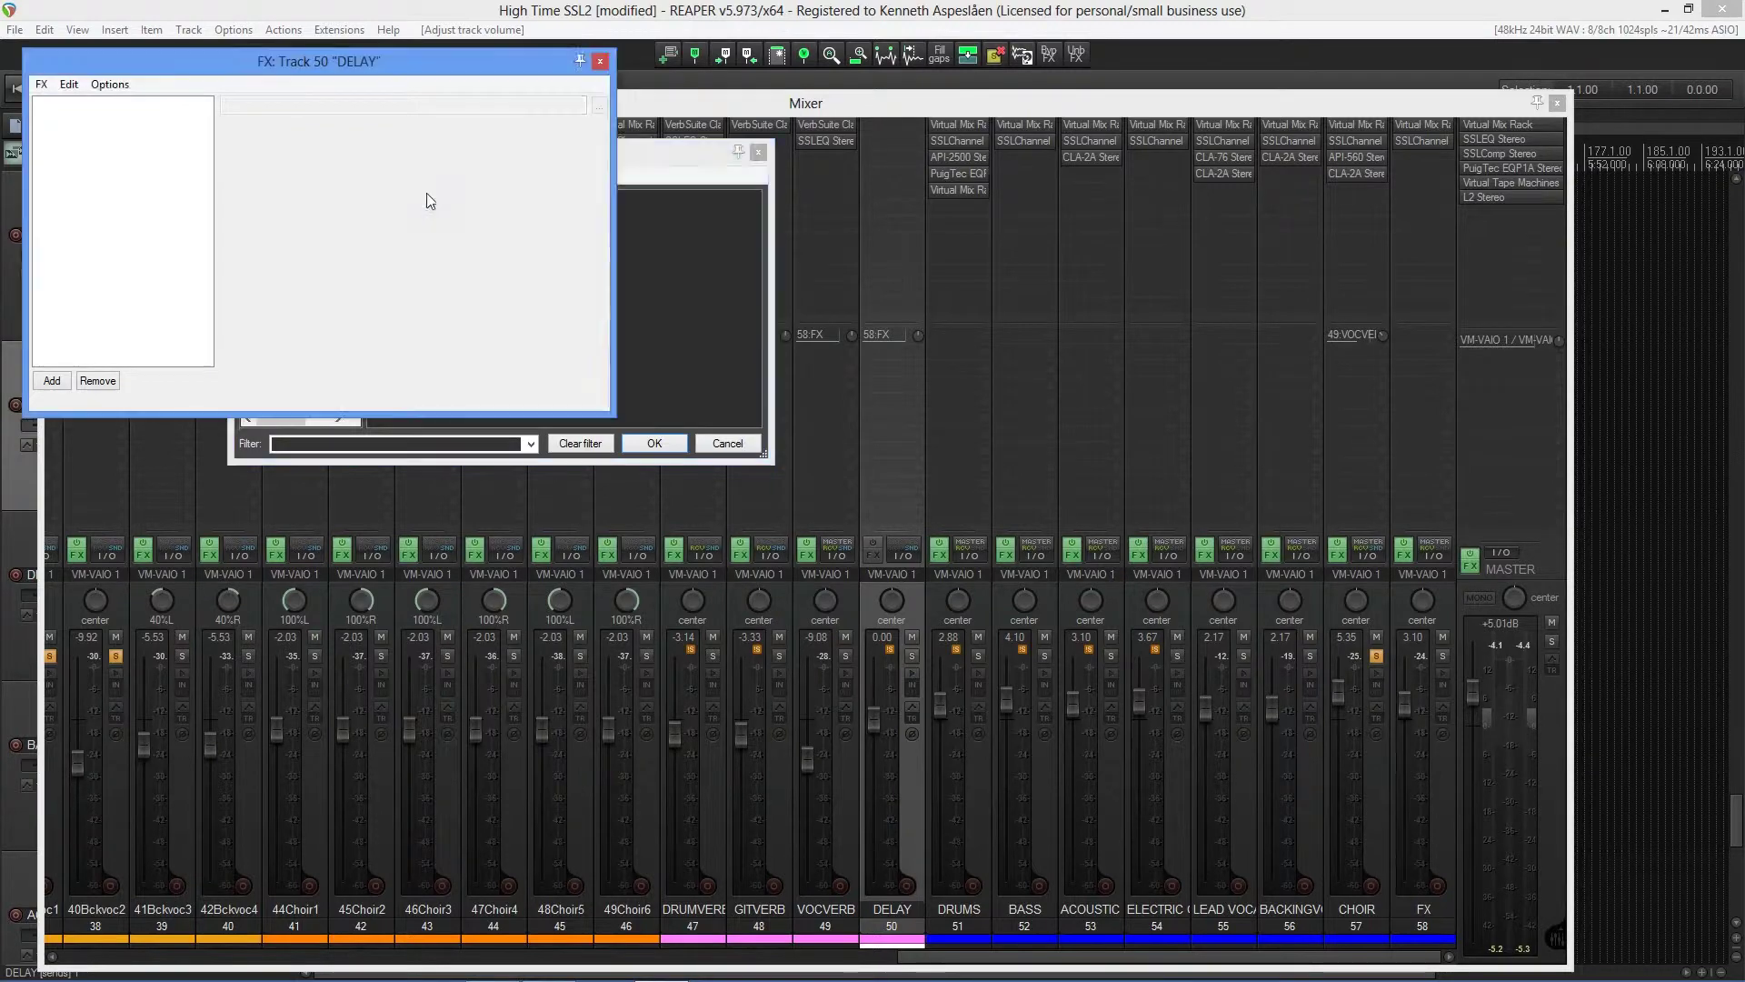
click(500, 189)
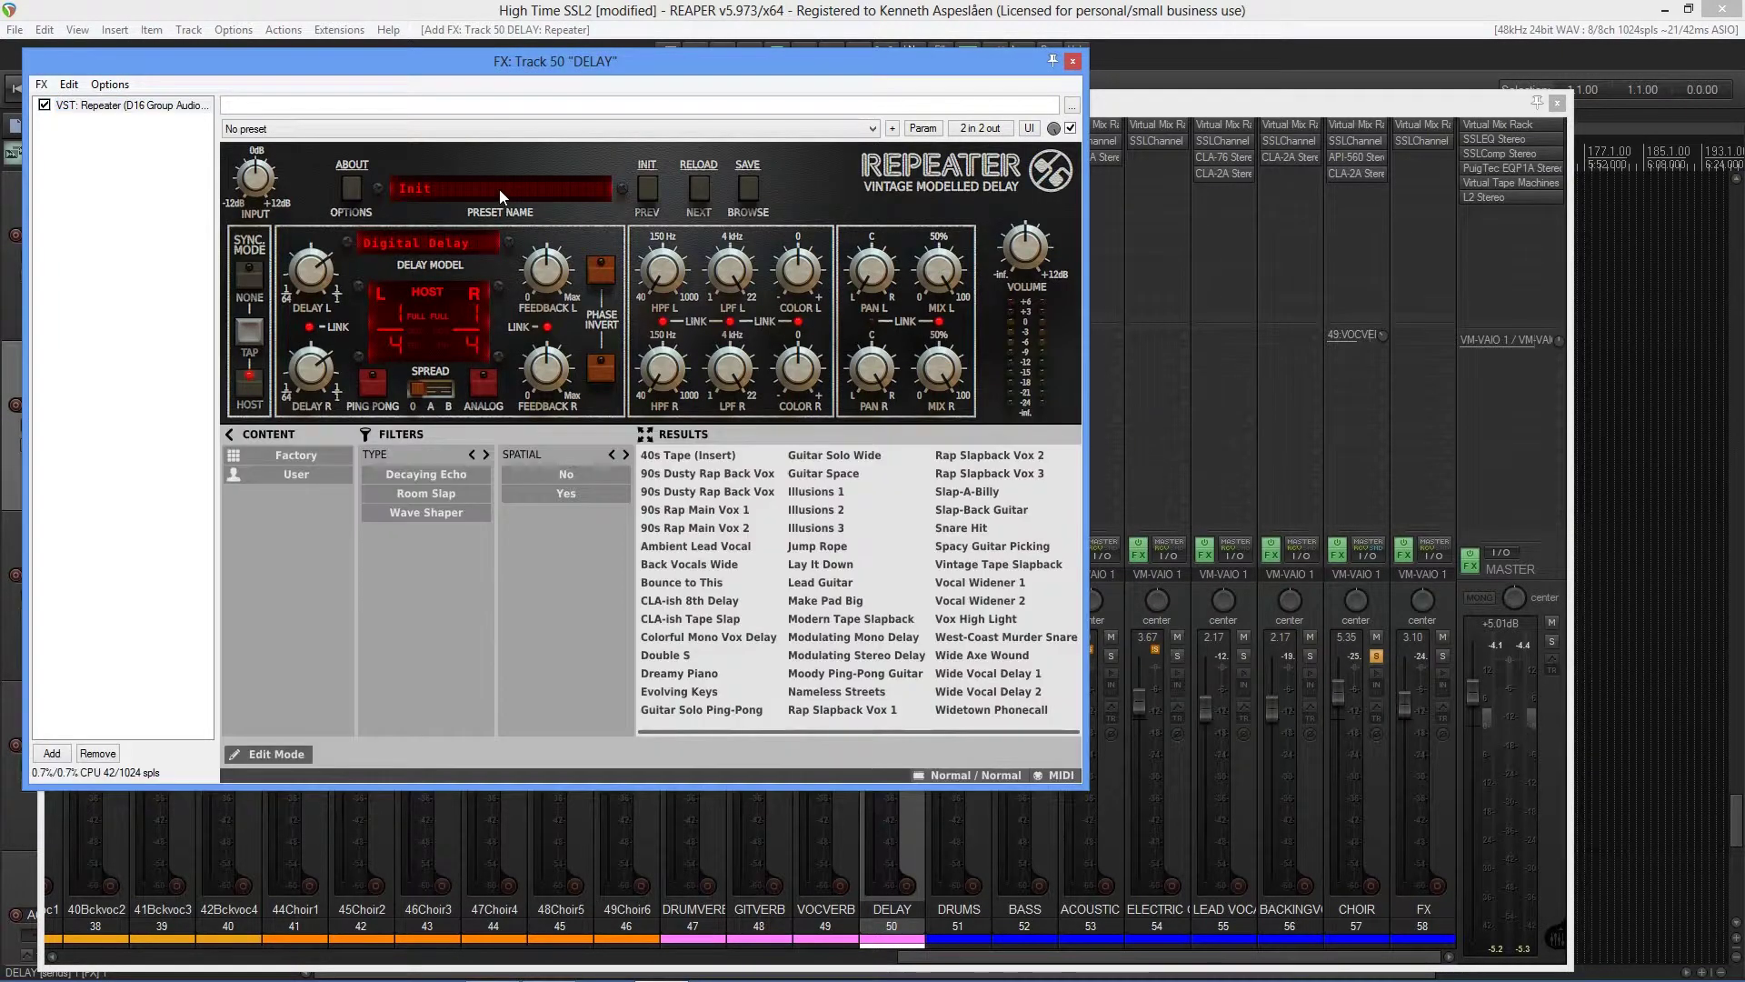
click(427, 243)
click(741, 293)
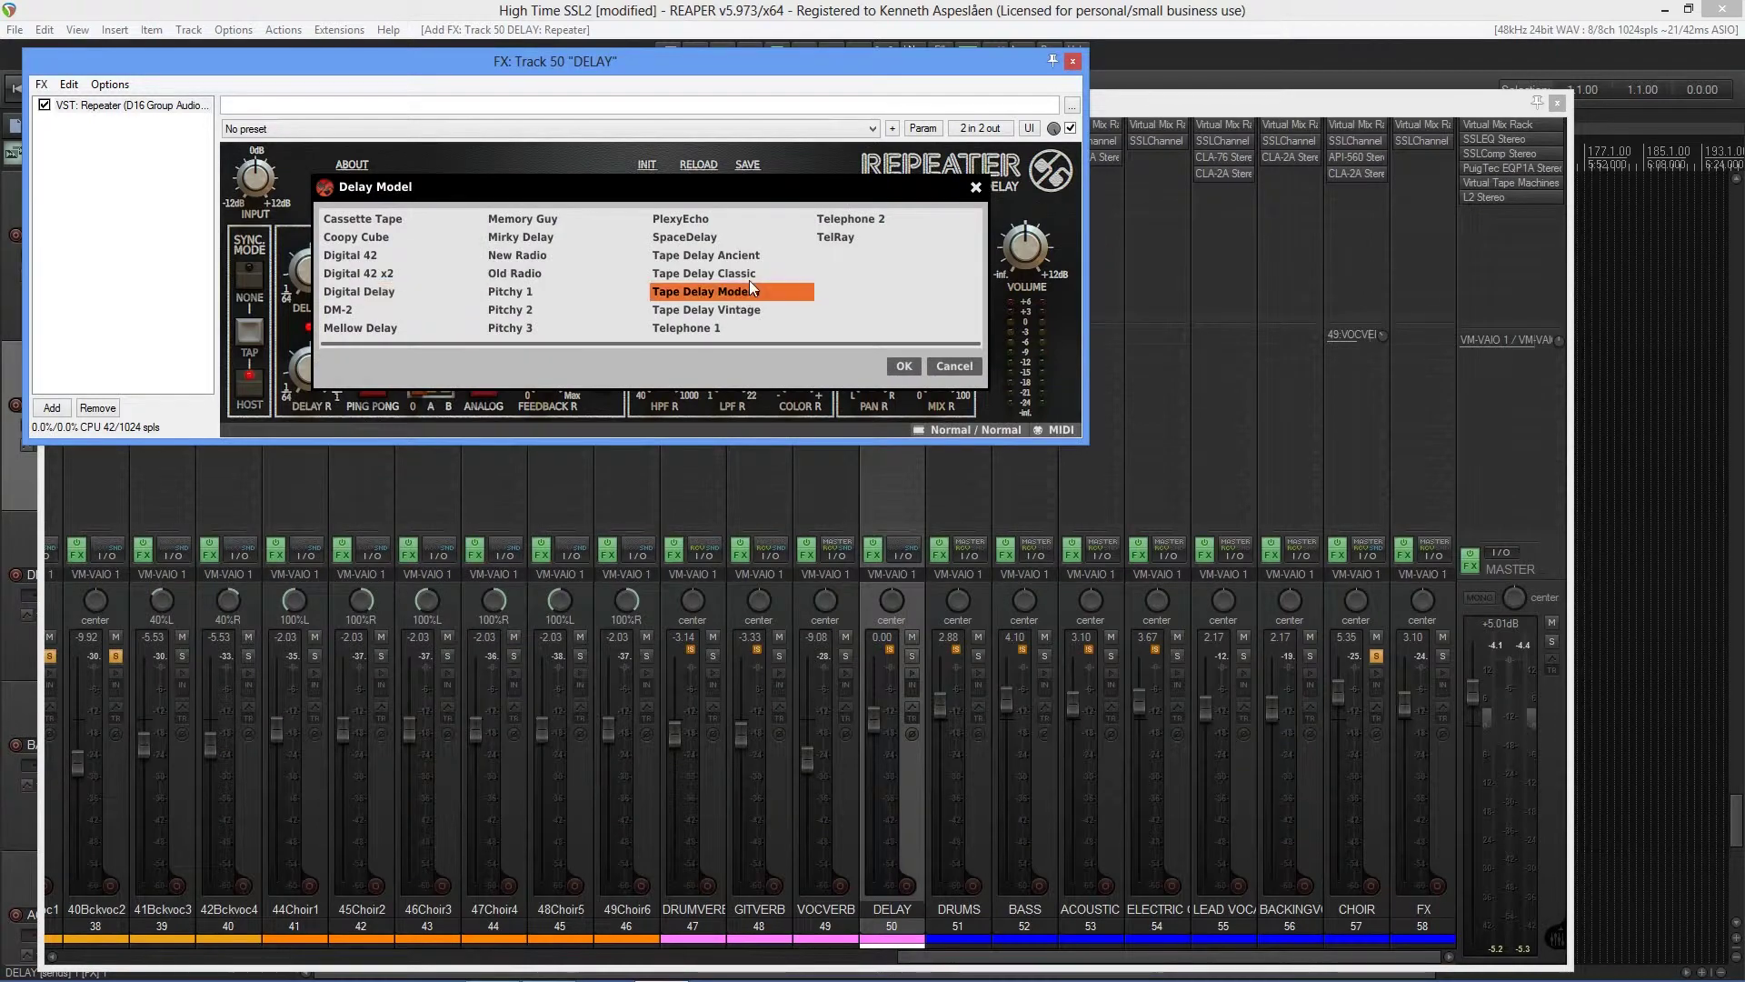
click(905, 366)
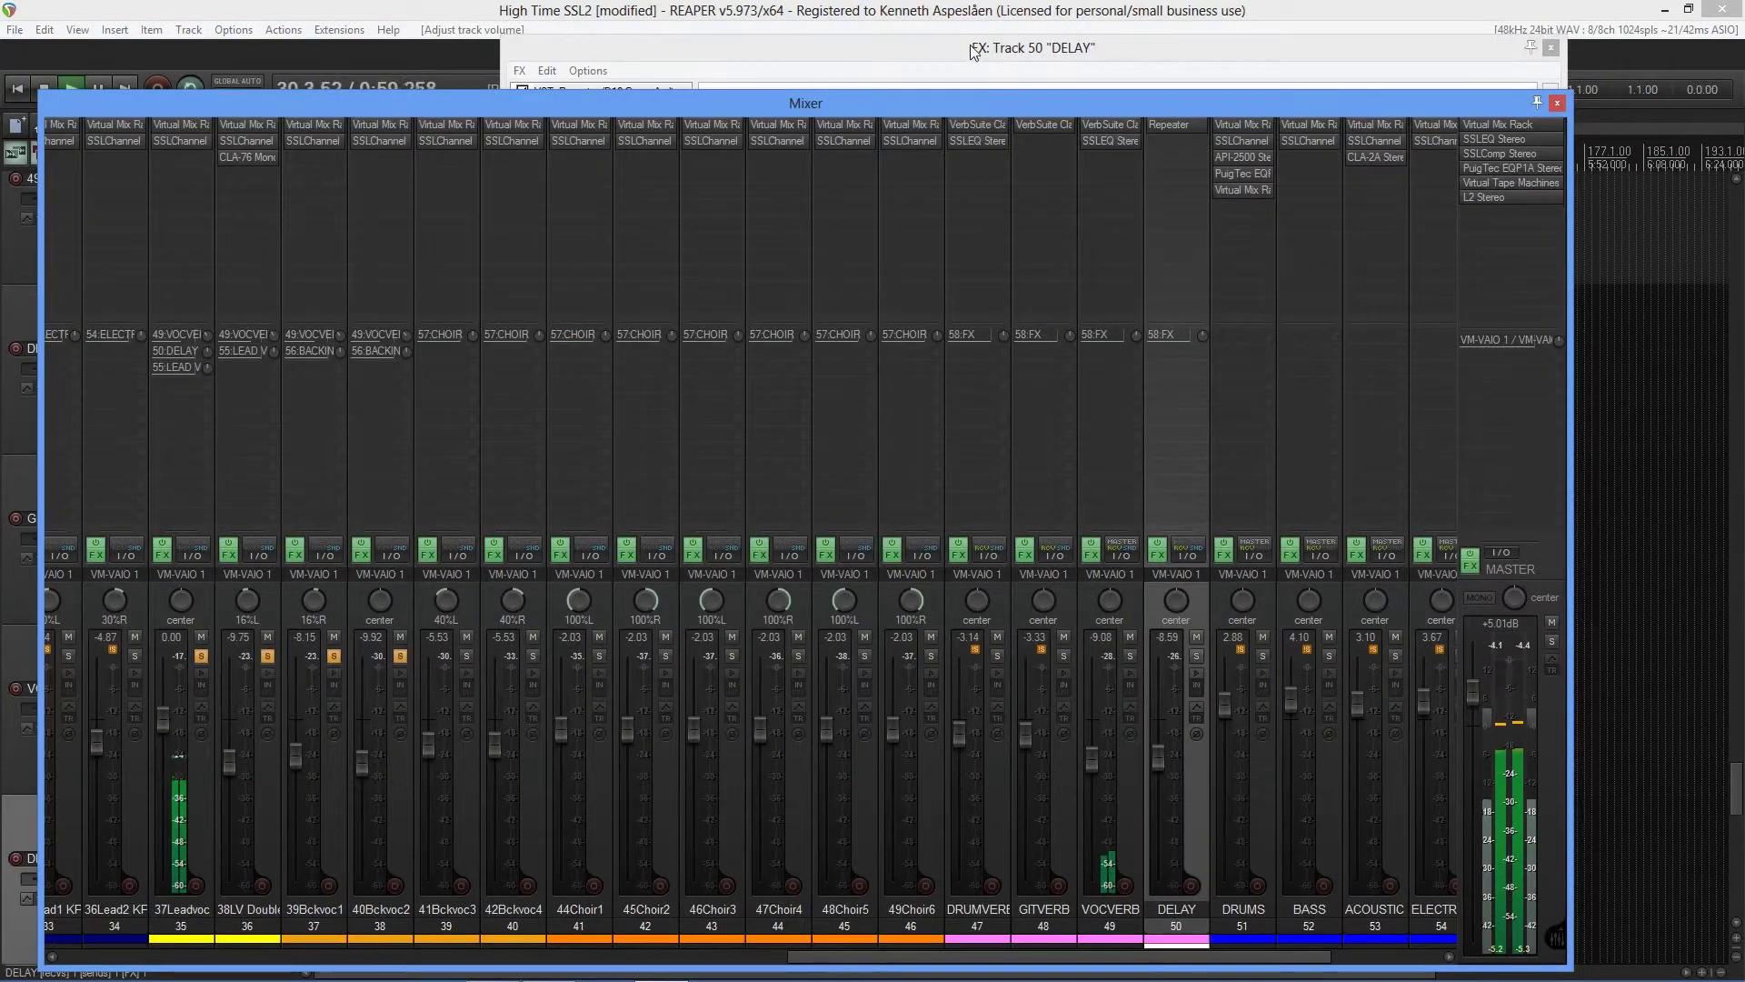
Set Repeater's feedback to 13% and high-pass filters to about 244 Hz, and lower its low-pass filters slightly.
click(969, 46)
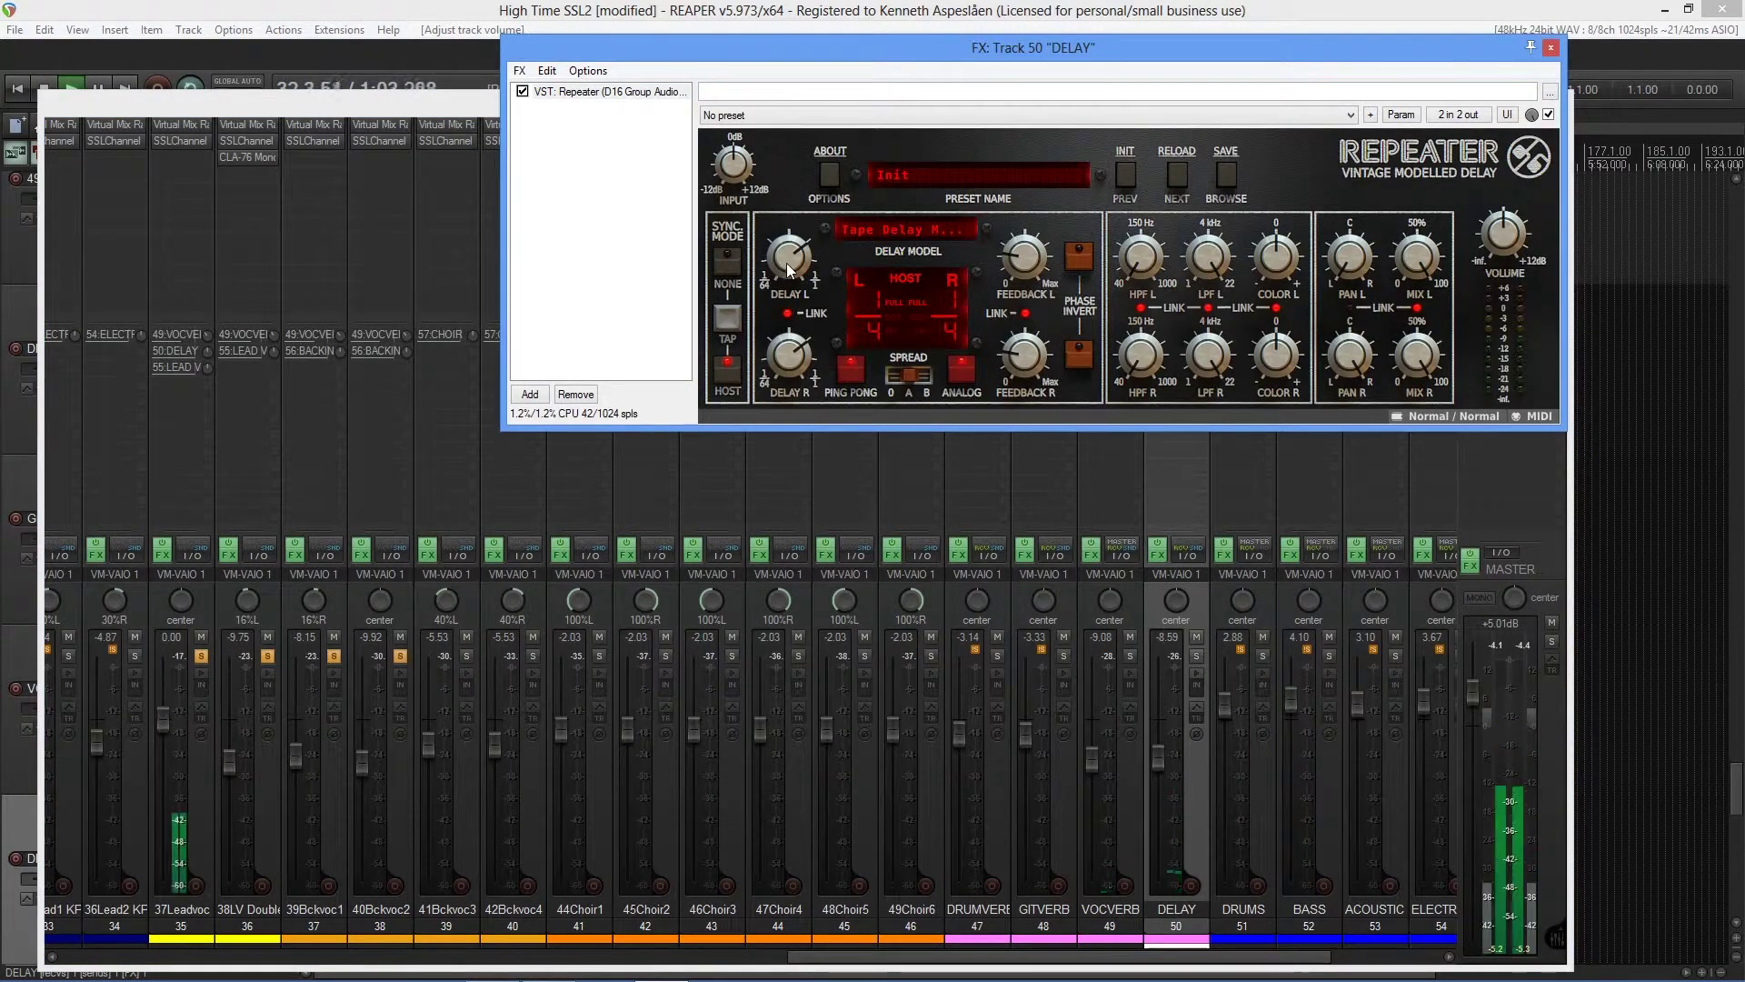
drag(1027, 262, 1027, 284)
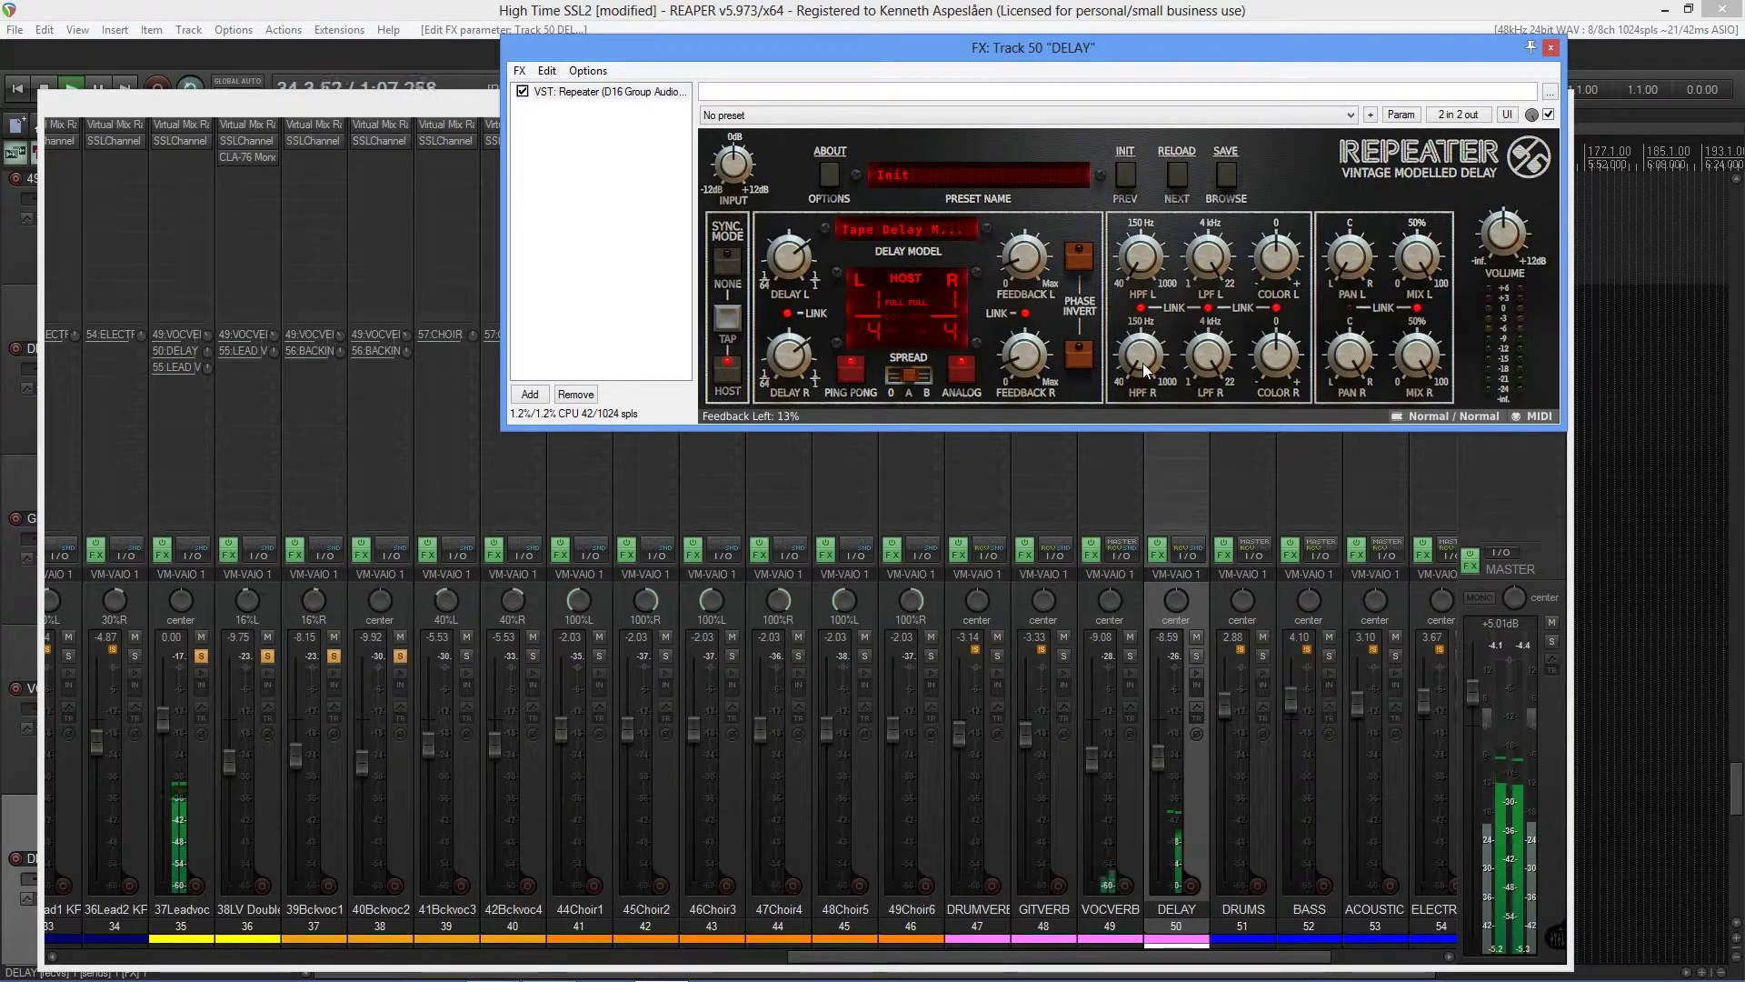
drag(1136, 275, 1137, 225)
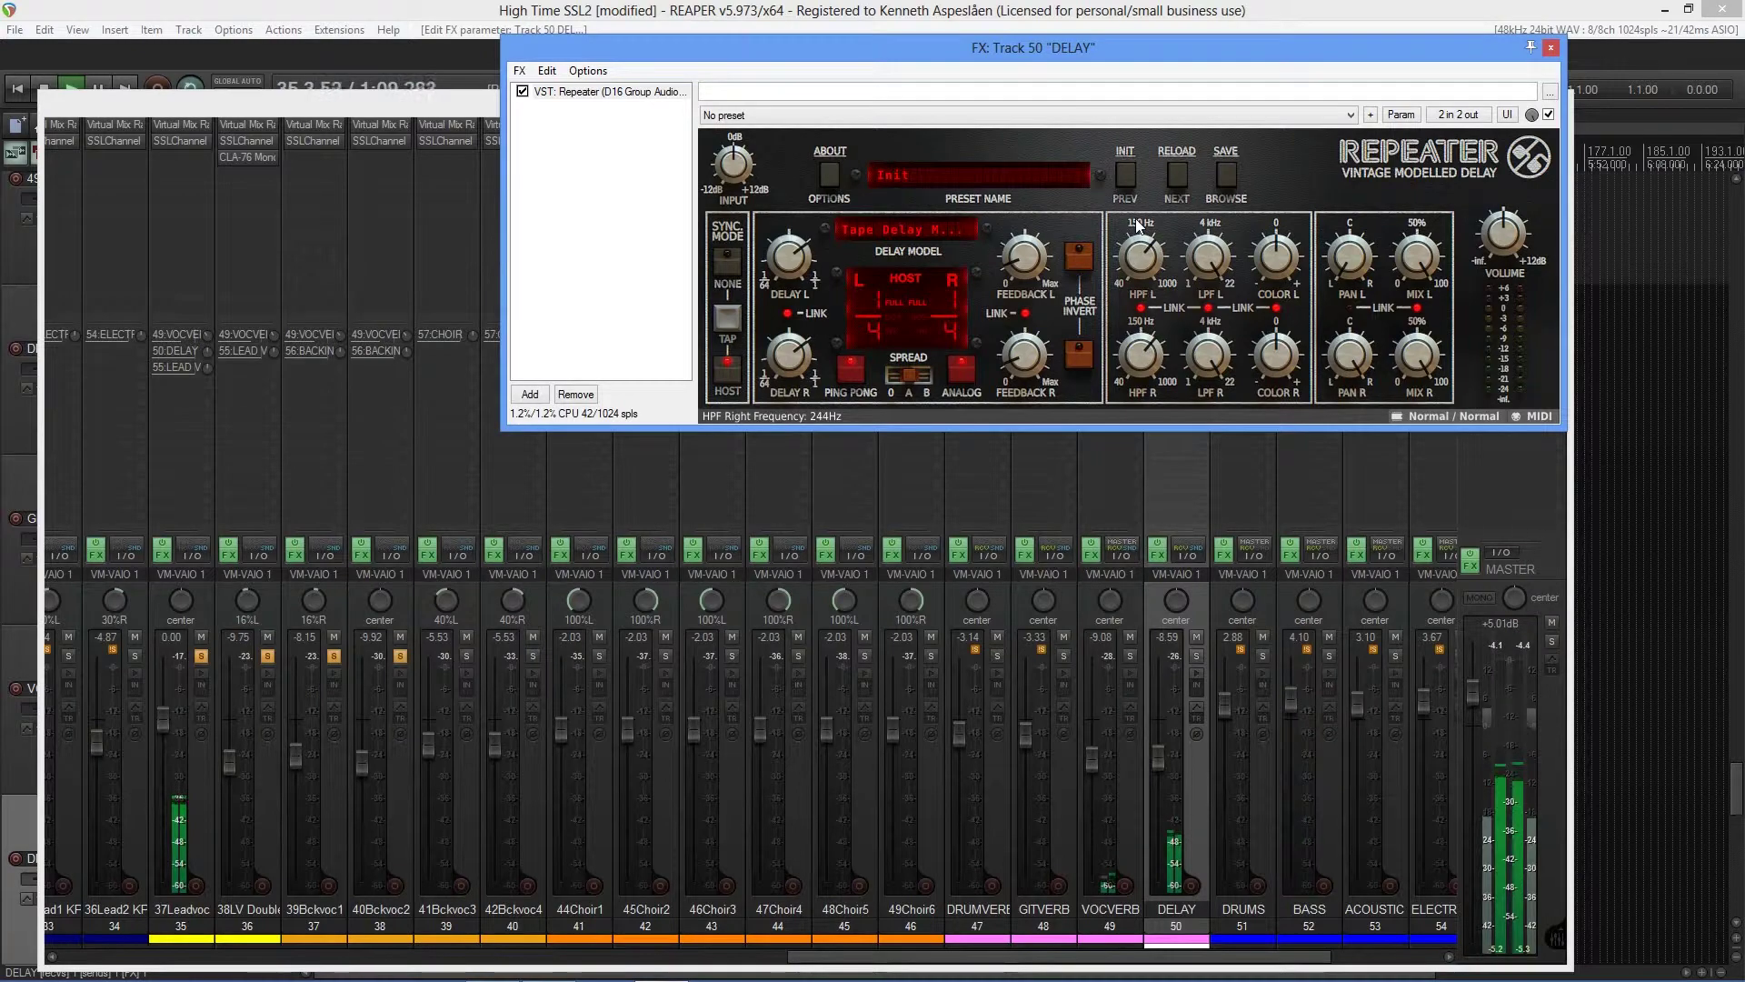
drag(1206, 251, 1212, 262)
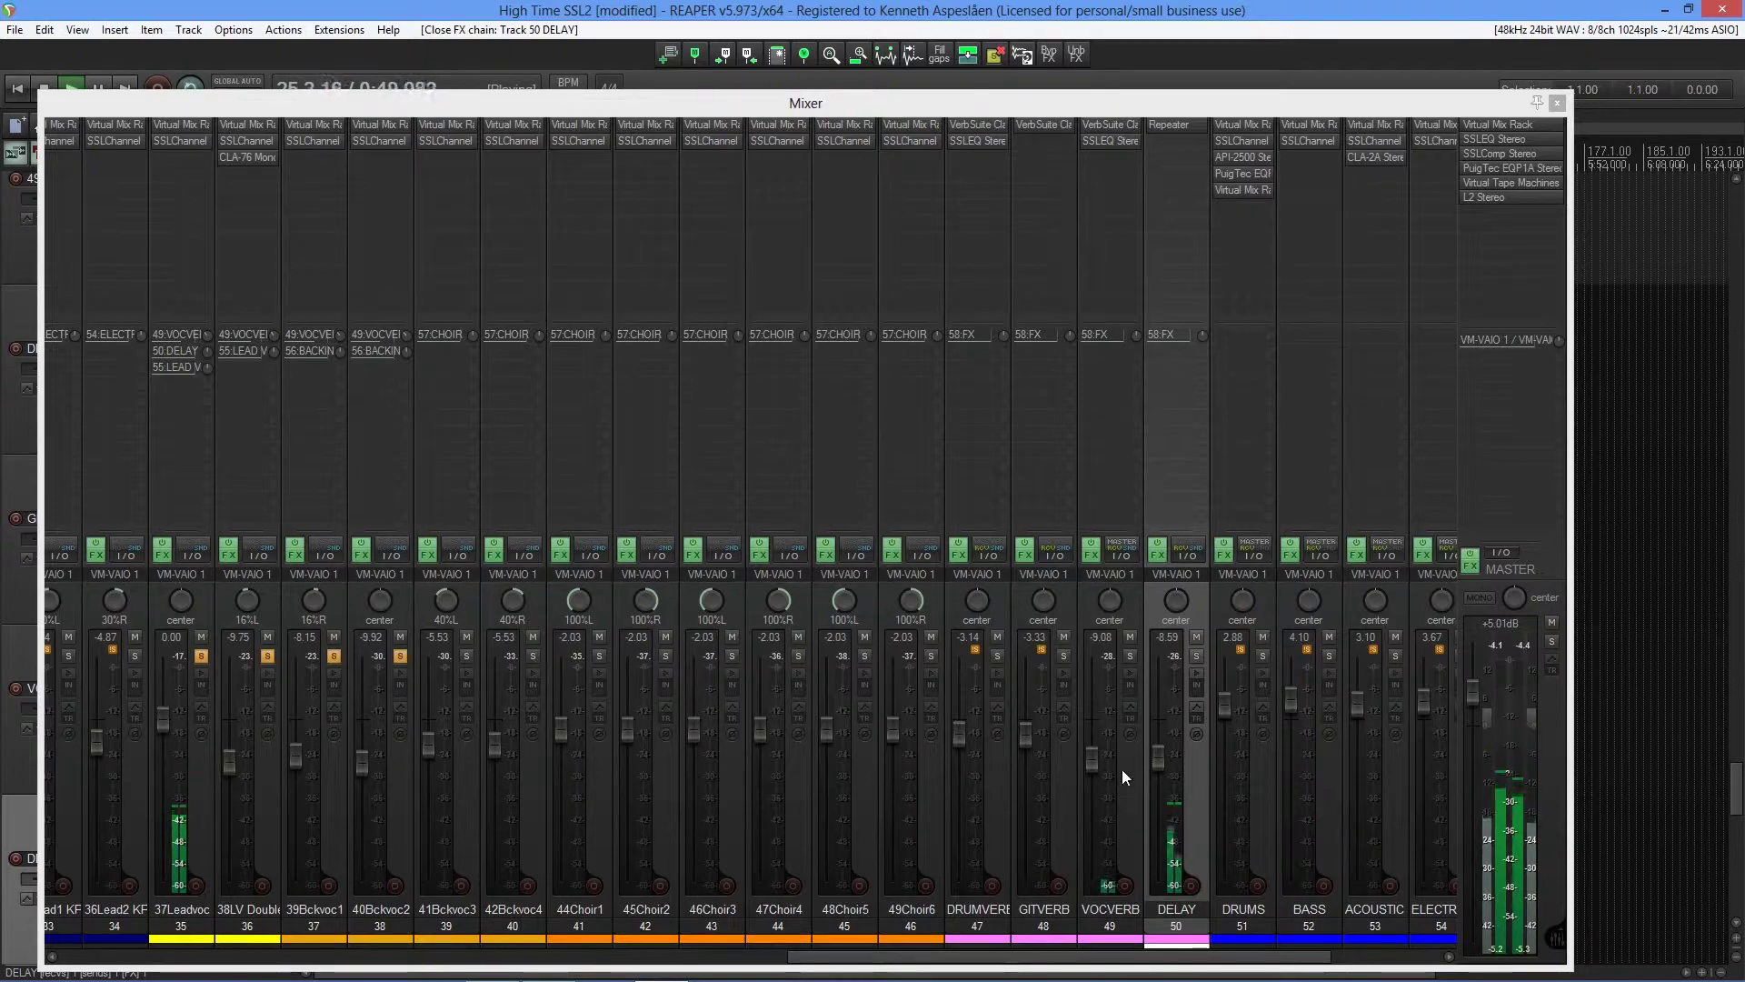
Lower the DELAY track's receive from 37Leadvoc to -10.37 dB.
click(1151, 575)
click(1156, 584)
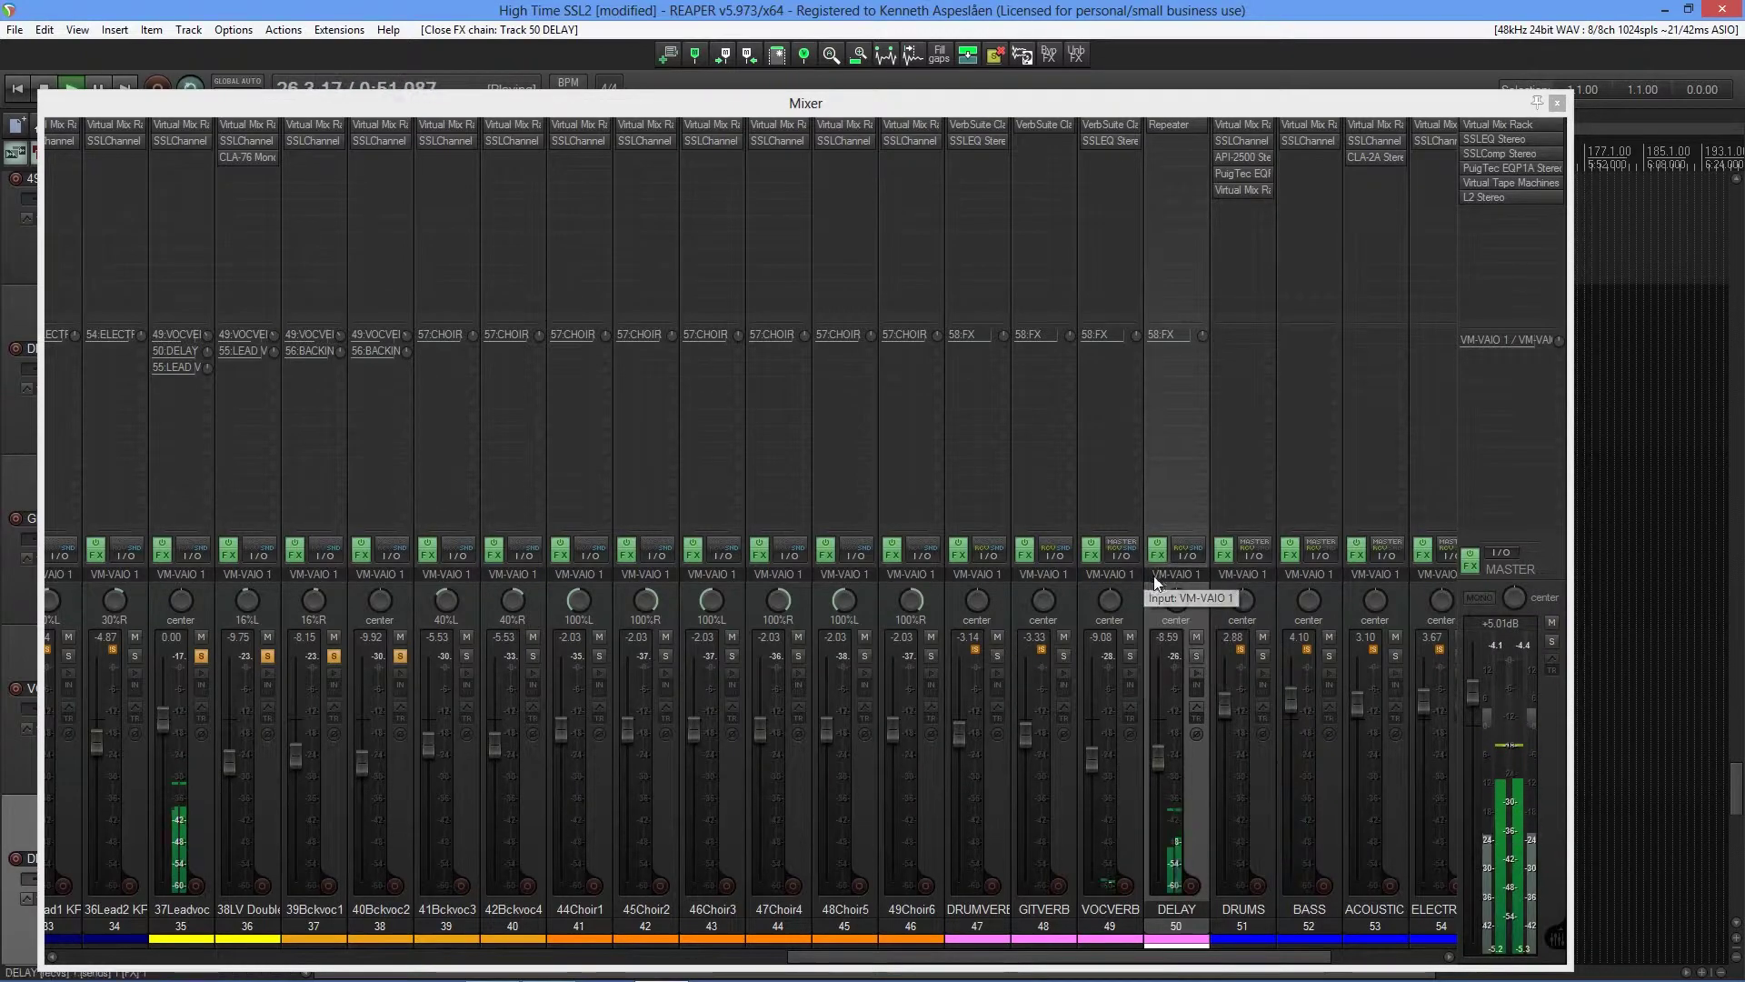
click(1186, 556)
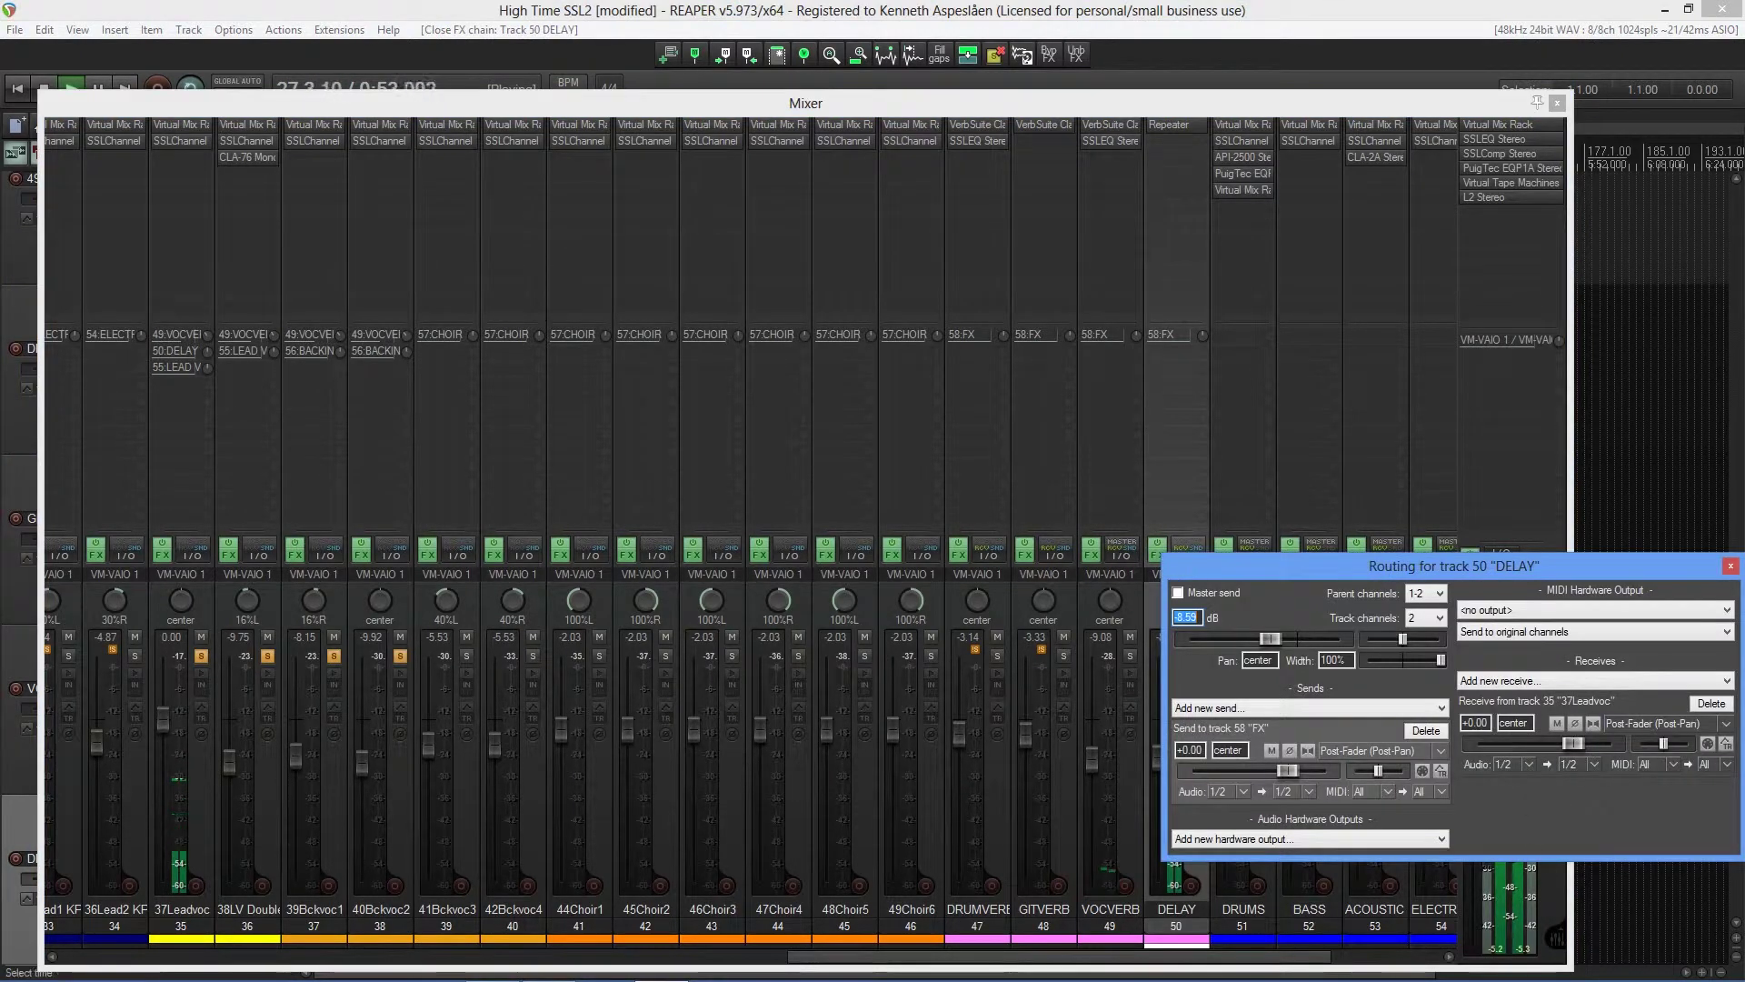
drag(1574, 744, 1548, 753)
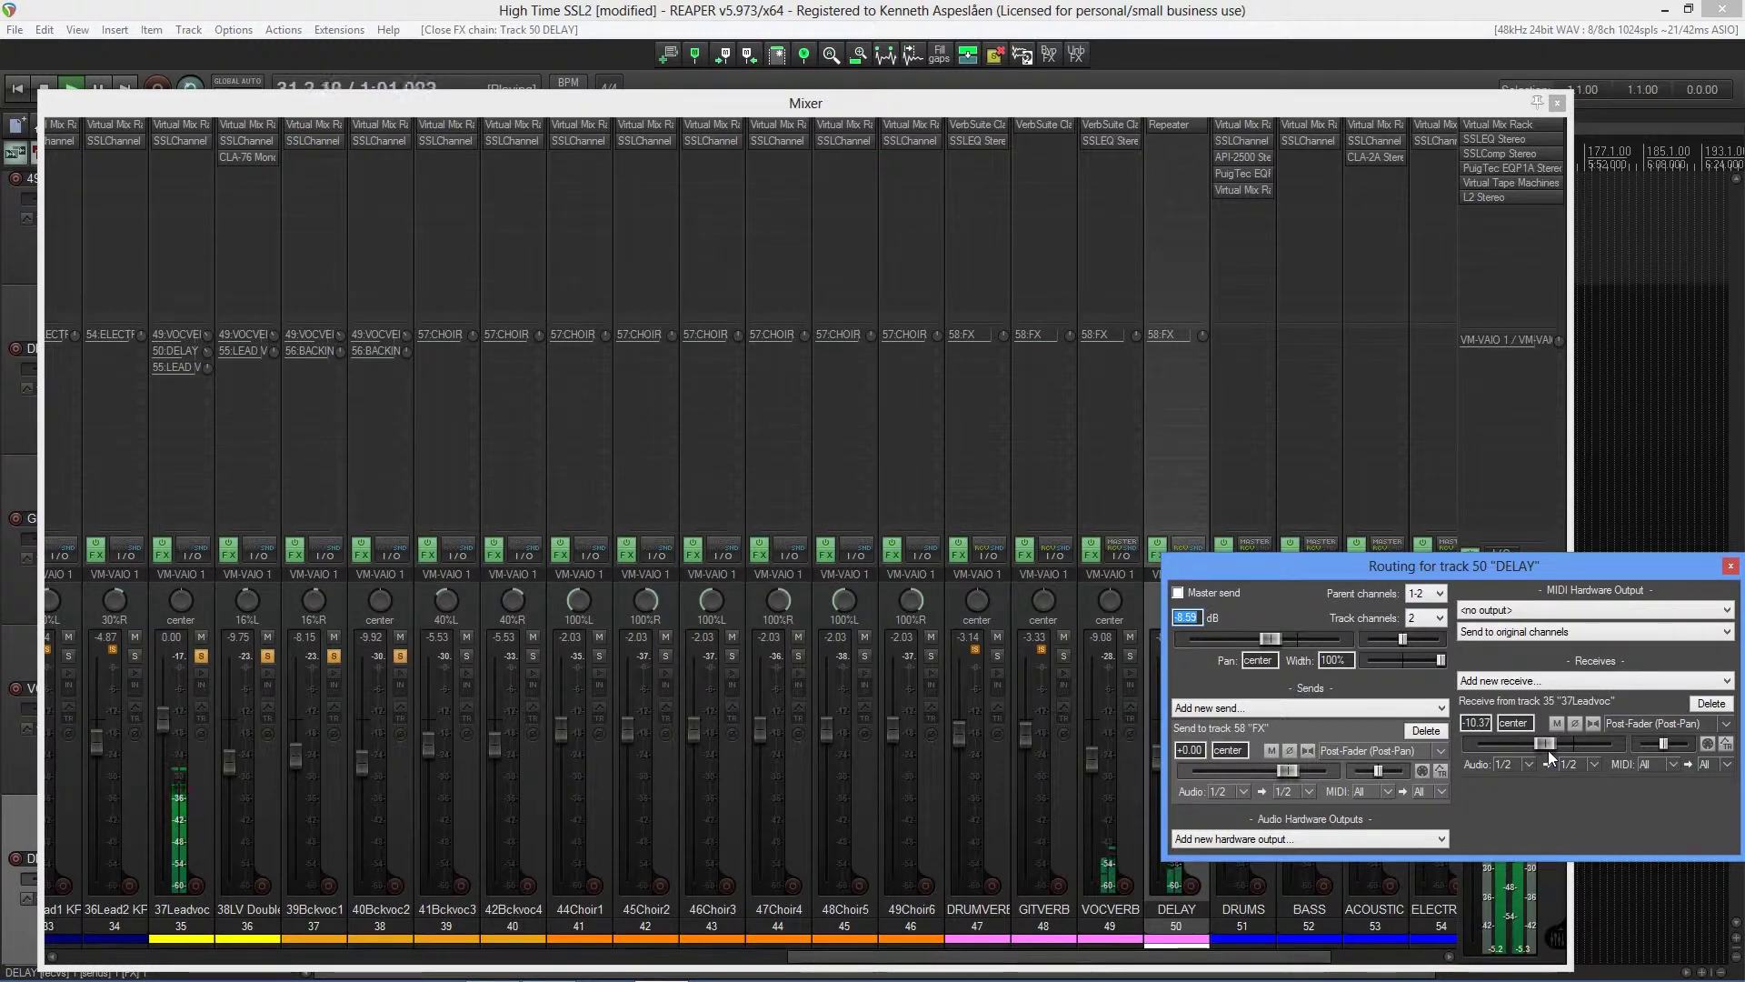
click(1547, 750)
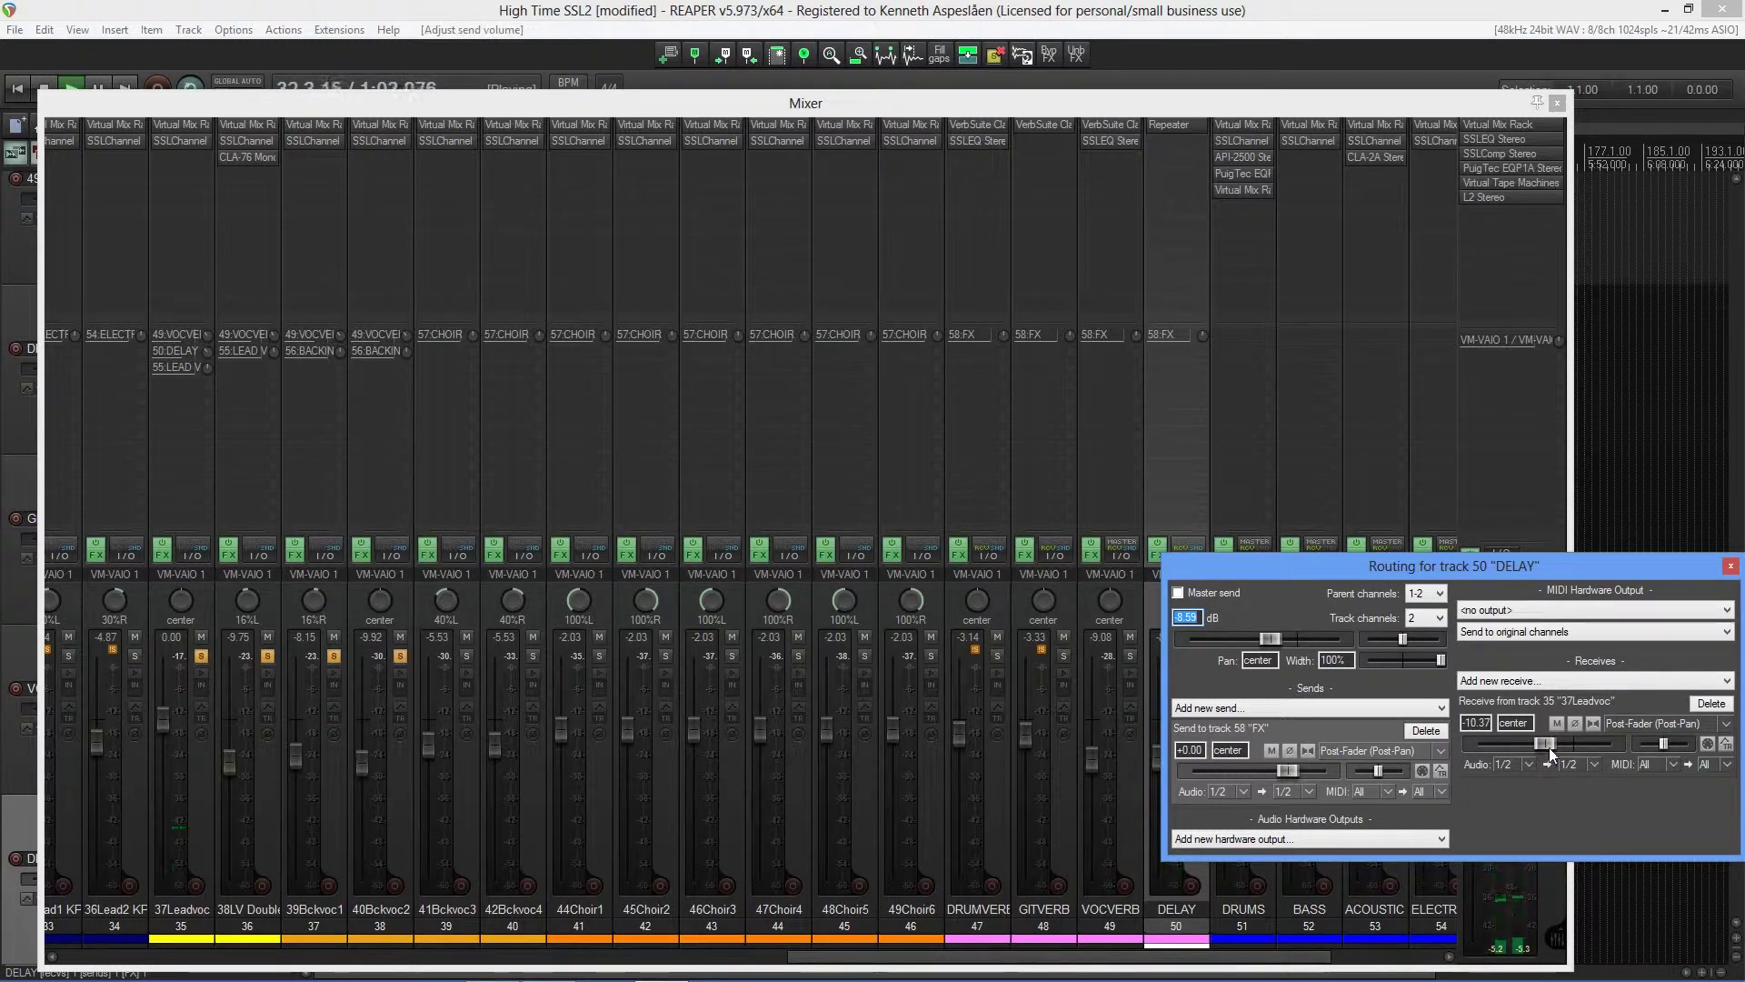
click(874, 814)
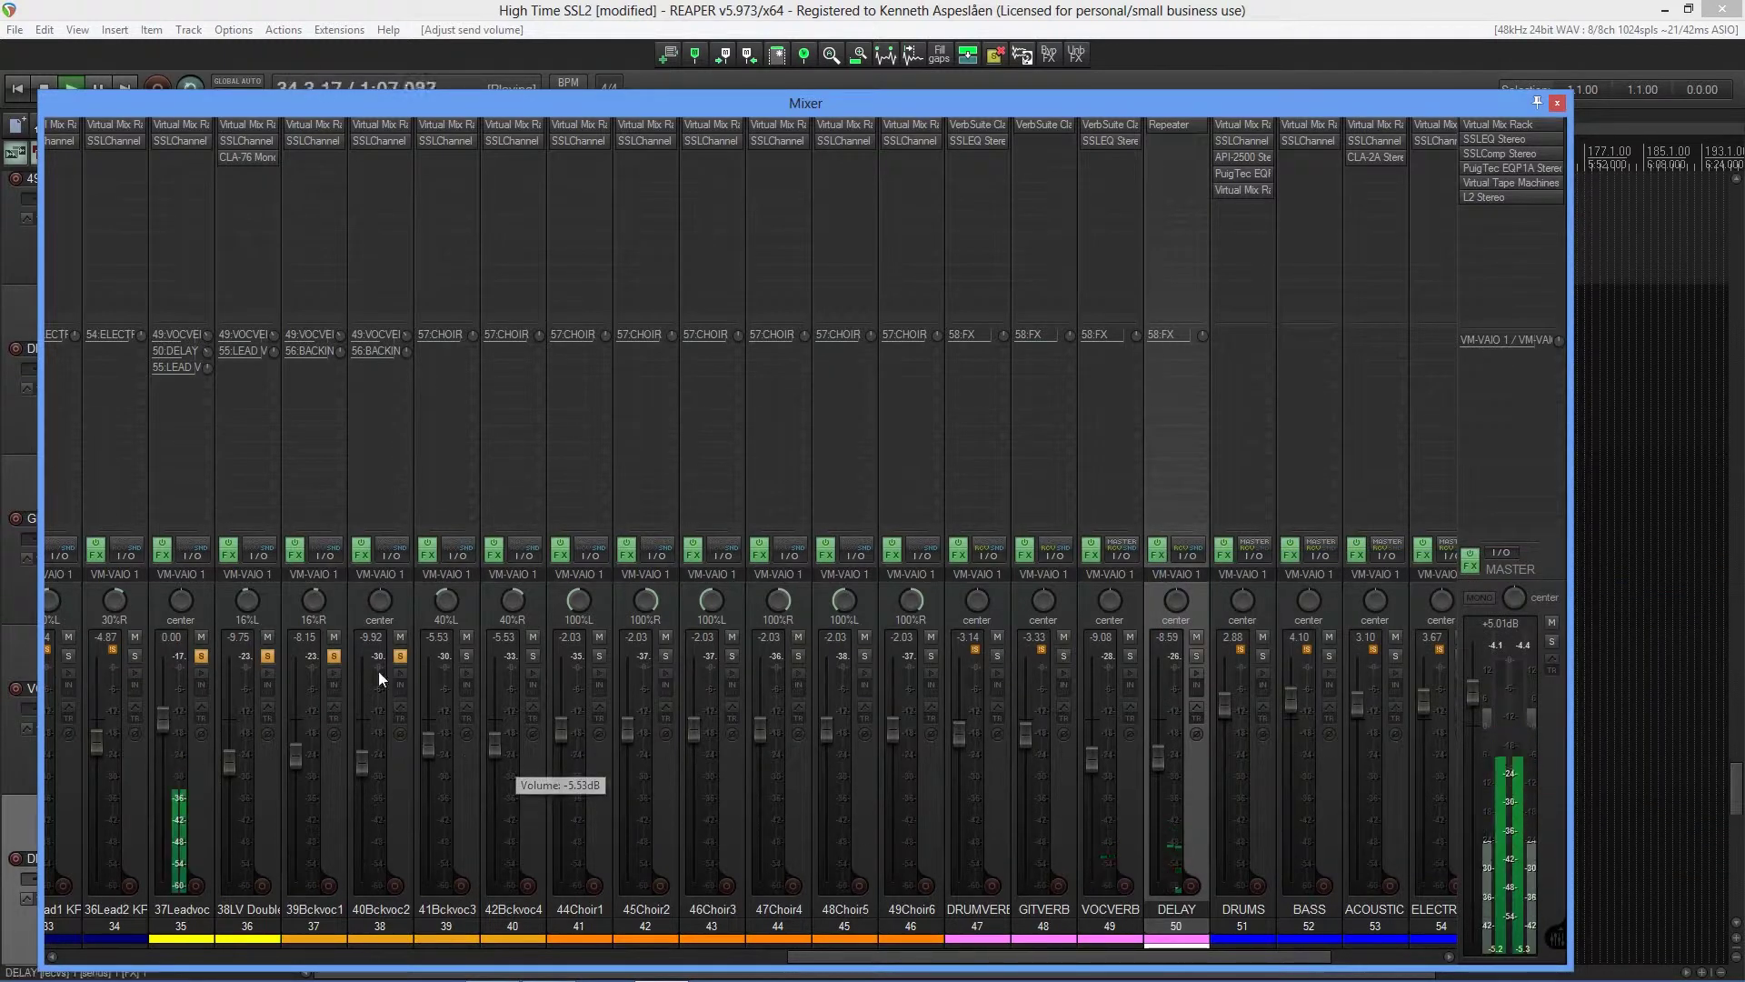
Unsolo all tracks and play the full mix from the Intro marker.
click(315, 555)
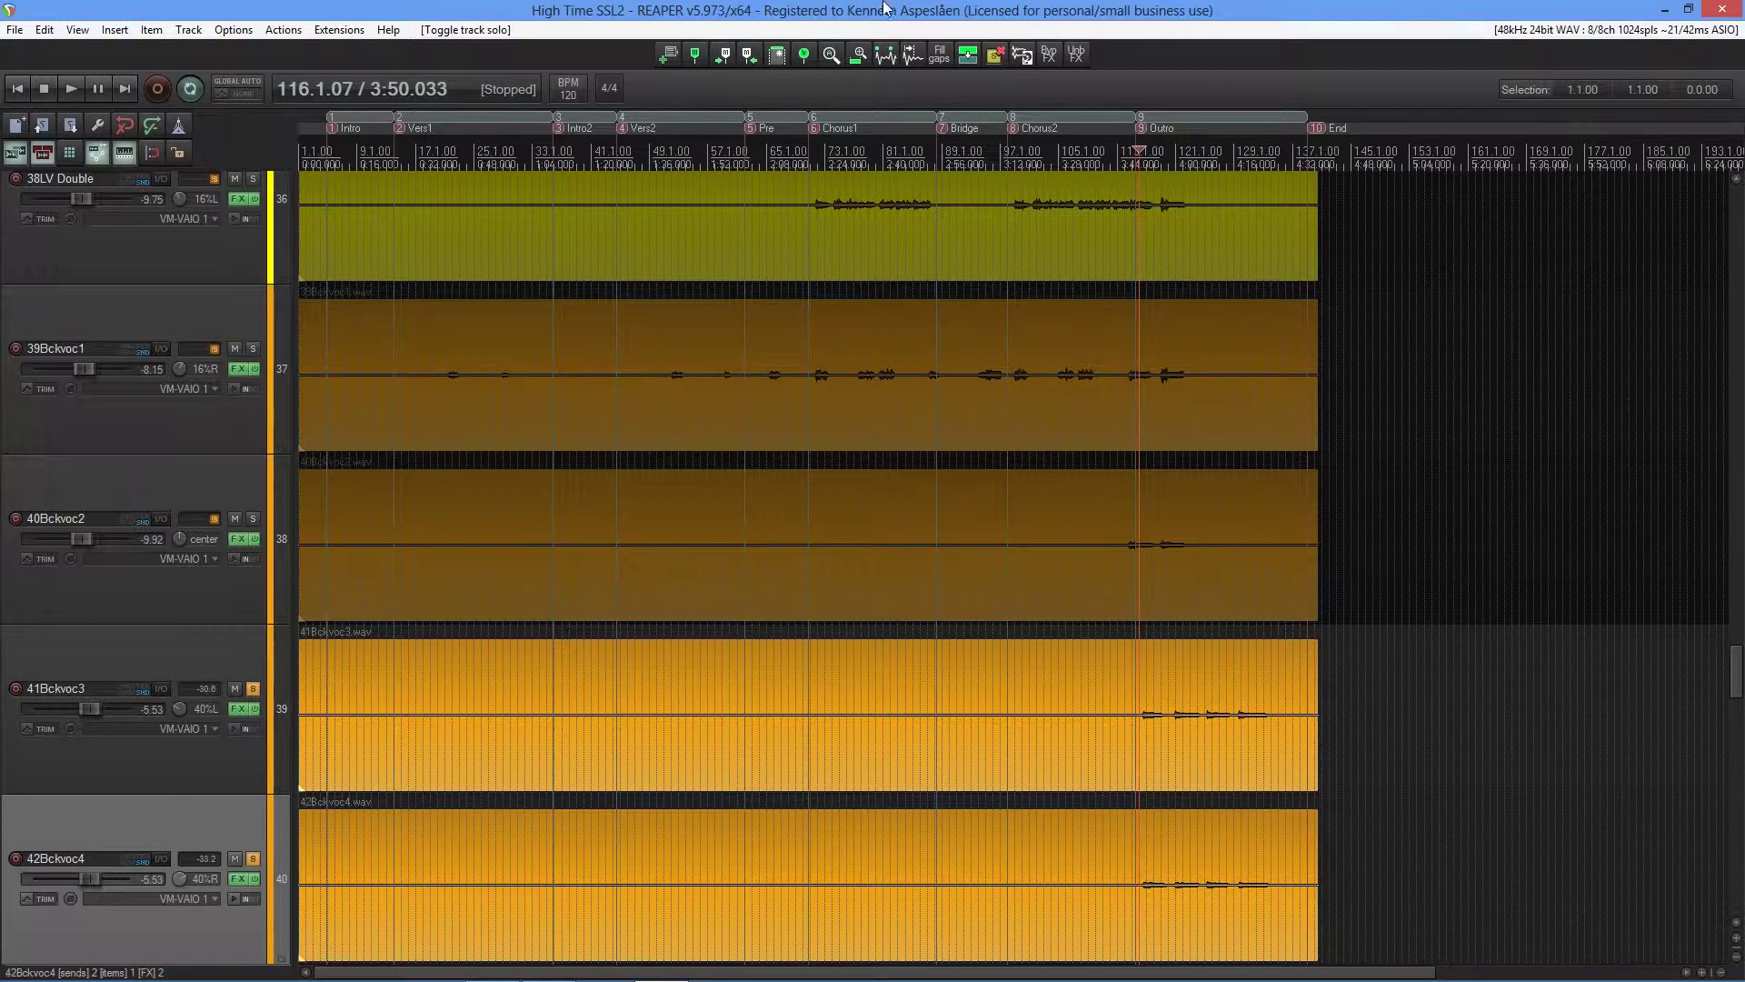
click(988, 56)
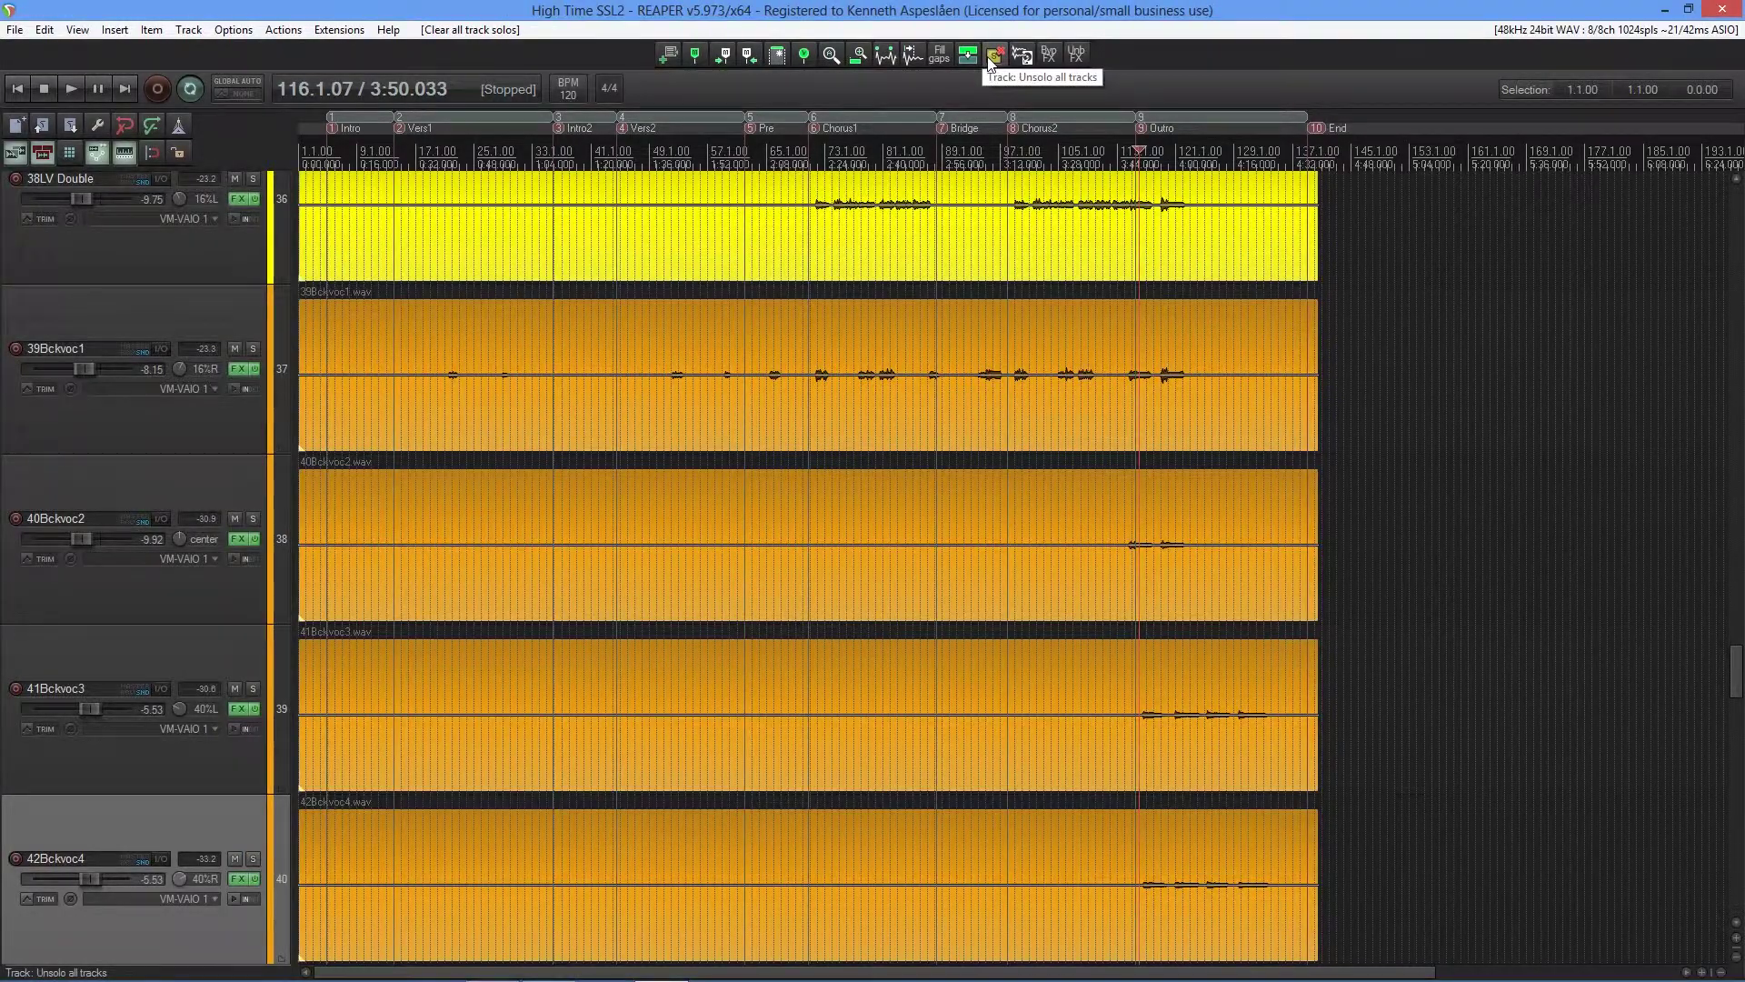
key(1)
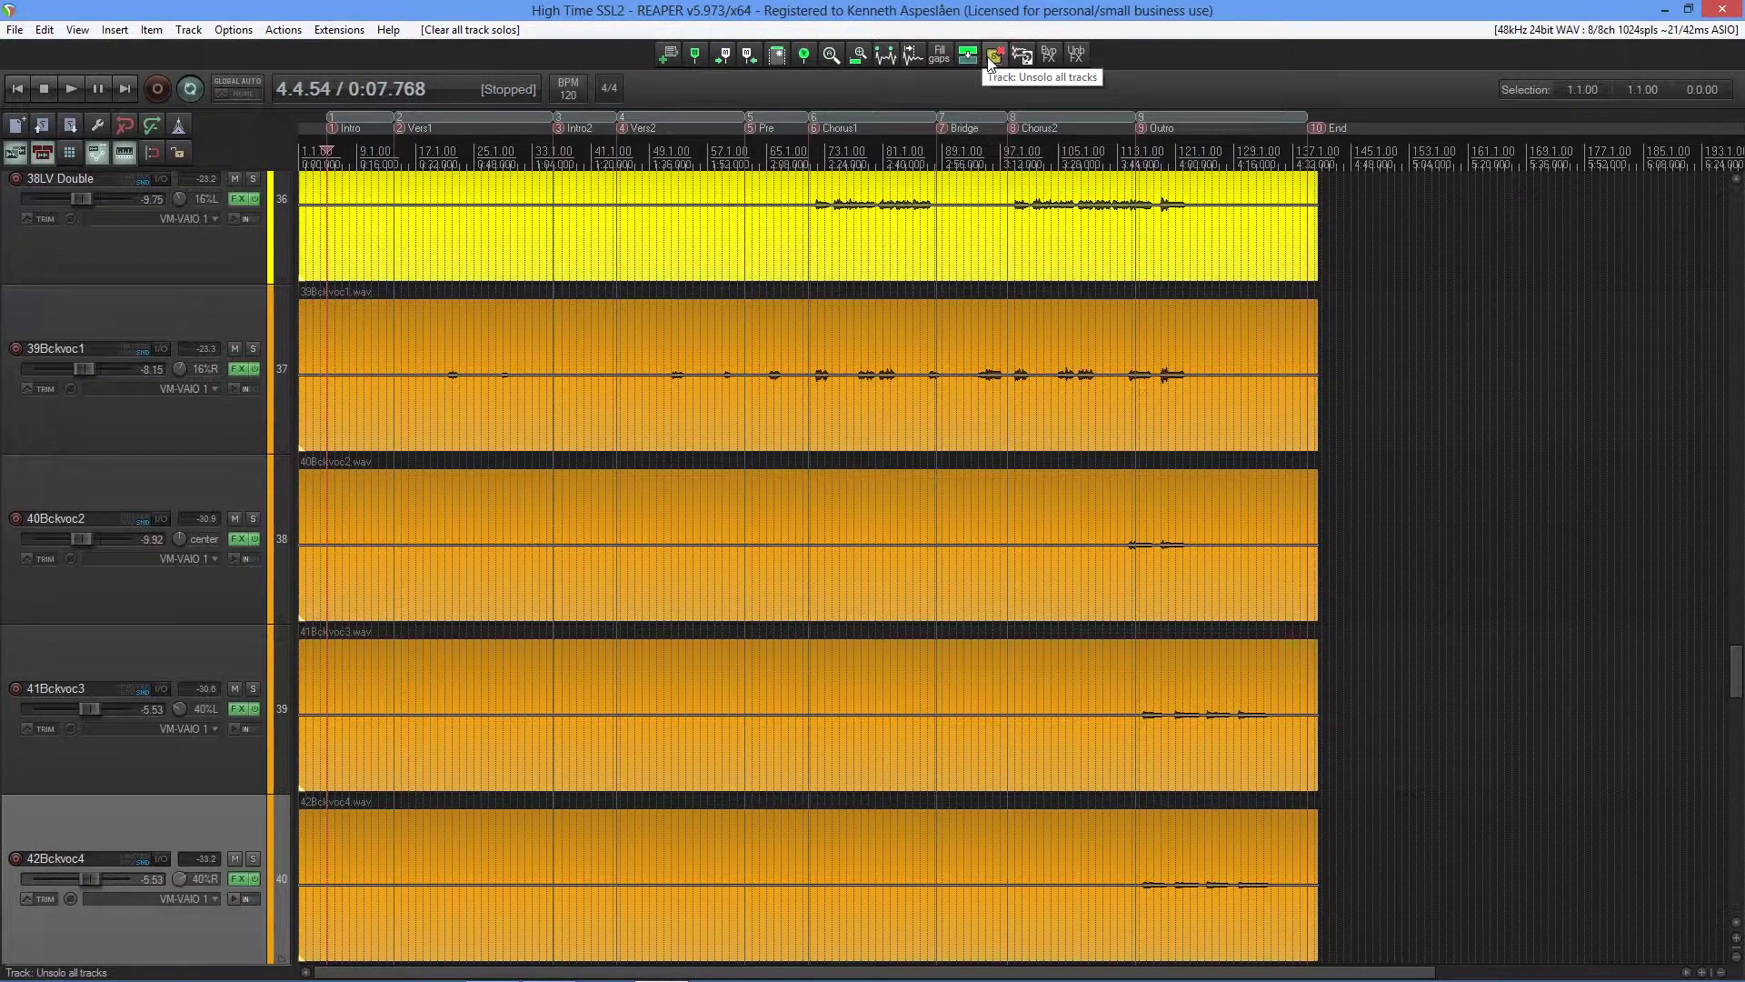
key(space)
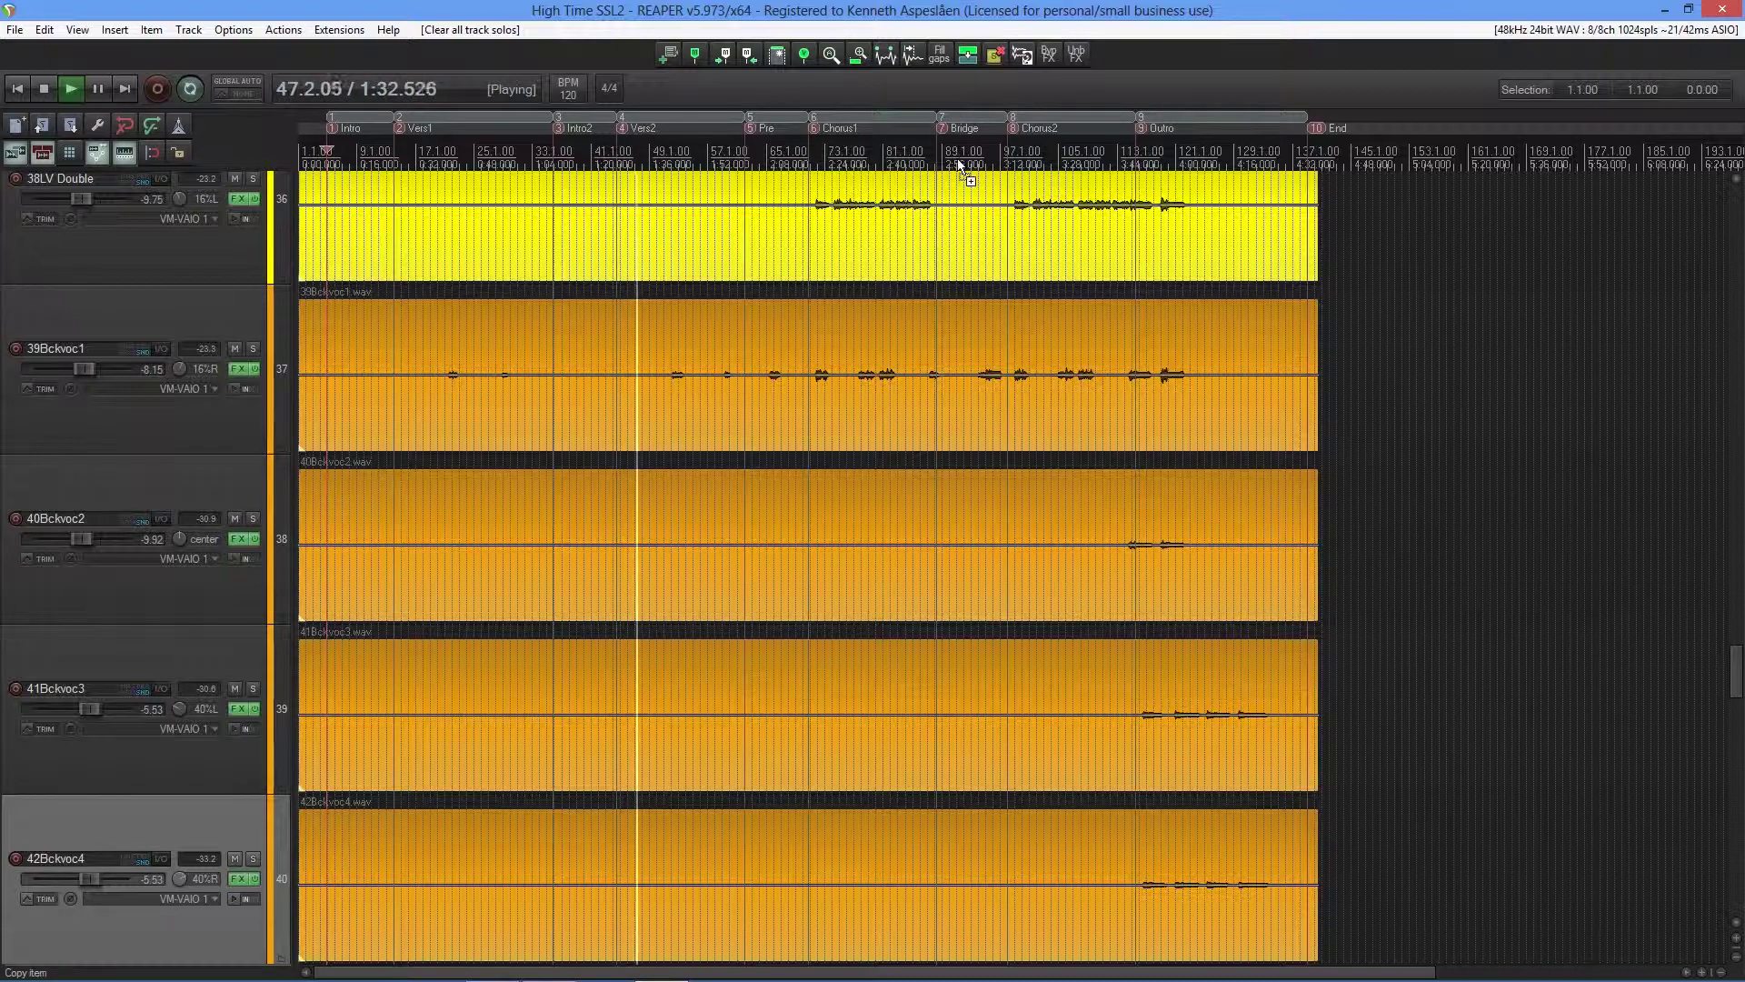
Add the Waves PuigTec EQP1A Stereo plug-in to the end of the LEAD VOCALS bus effects chain.
key(ctrl+m)
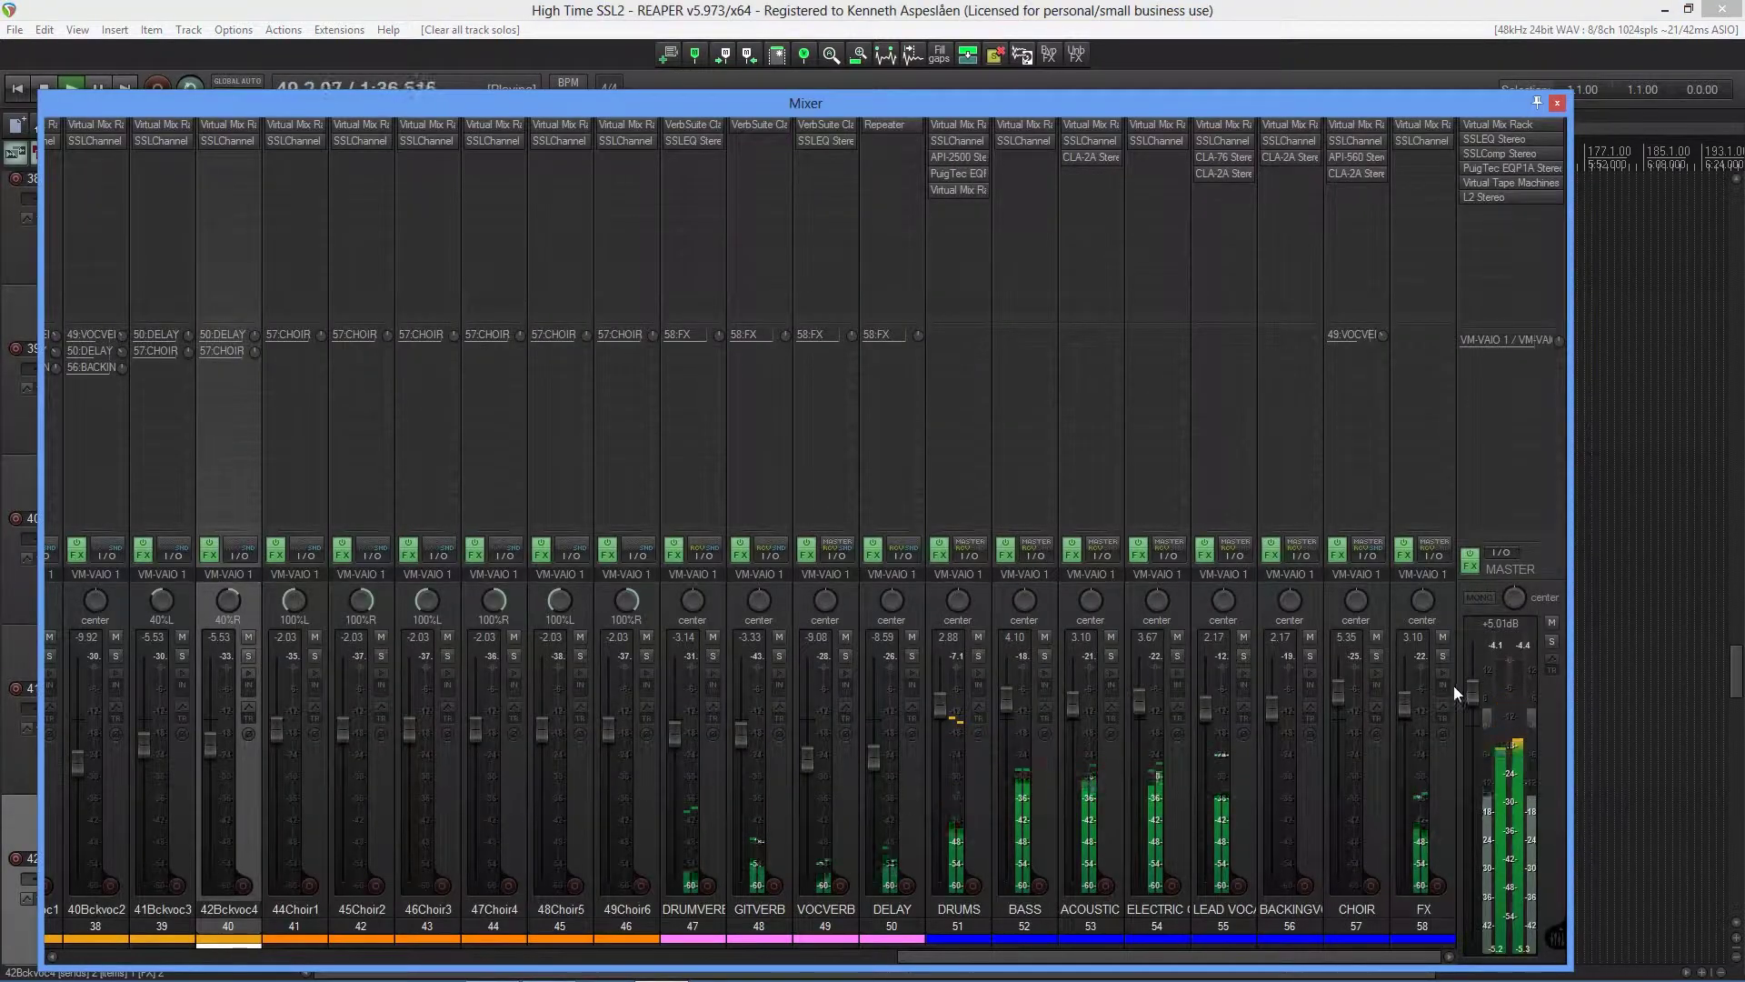
double_click(1233, 191)
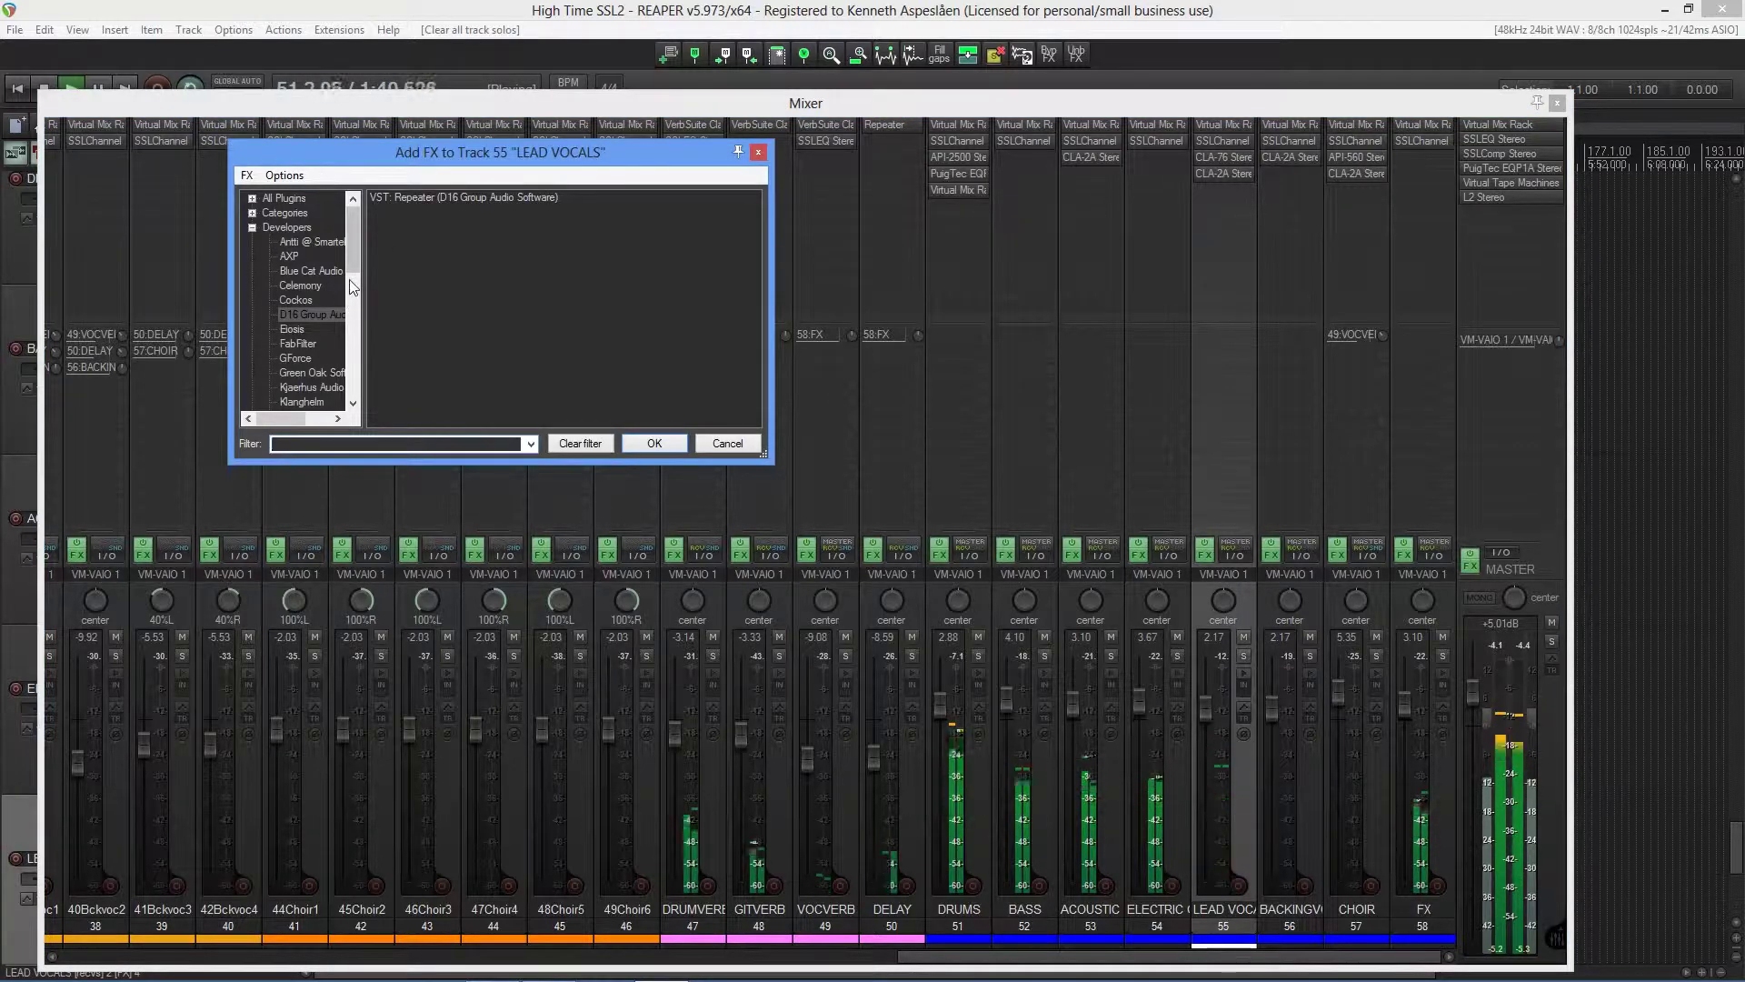
click(291, 198)
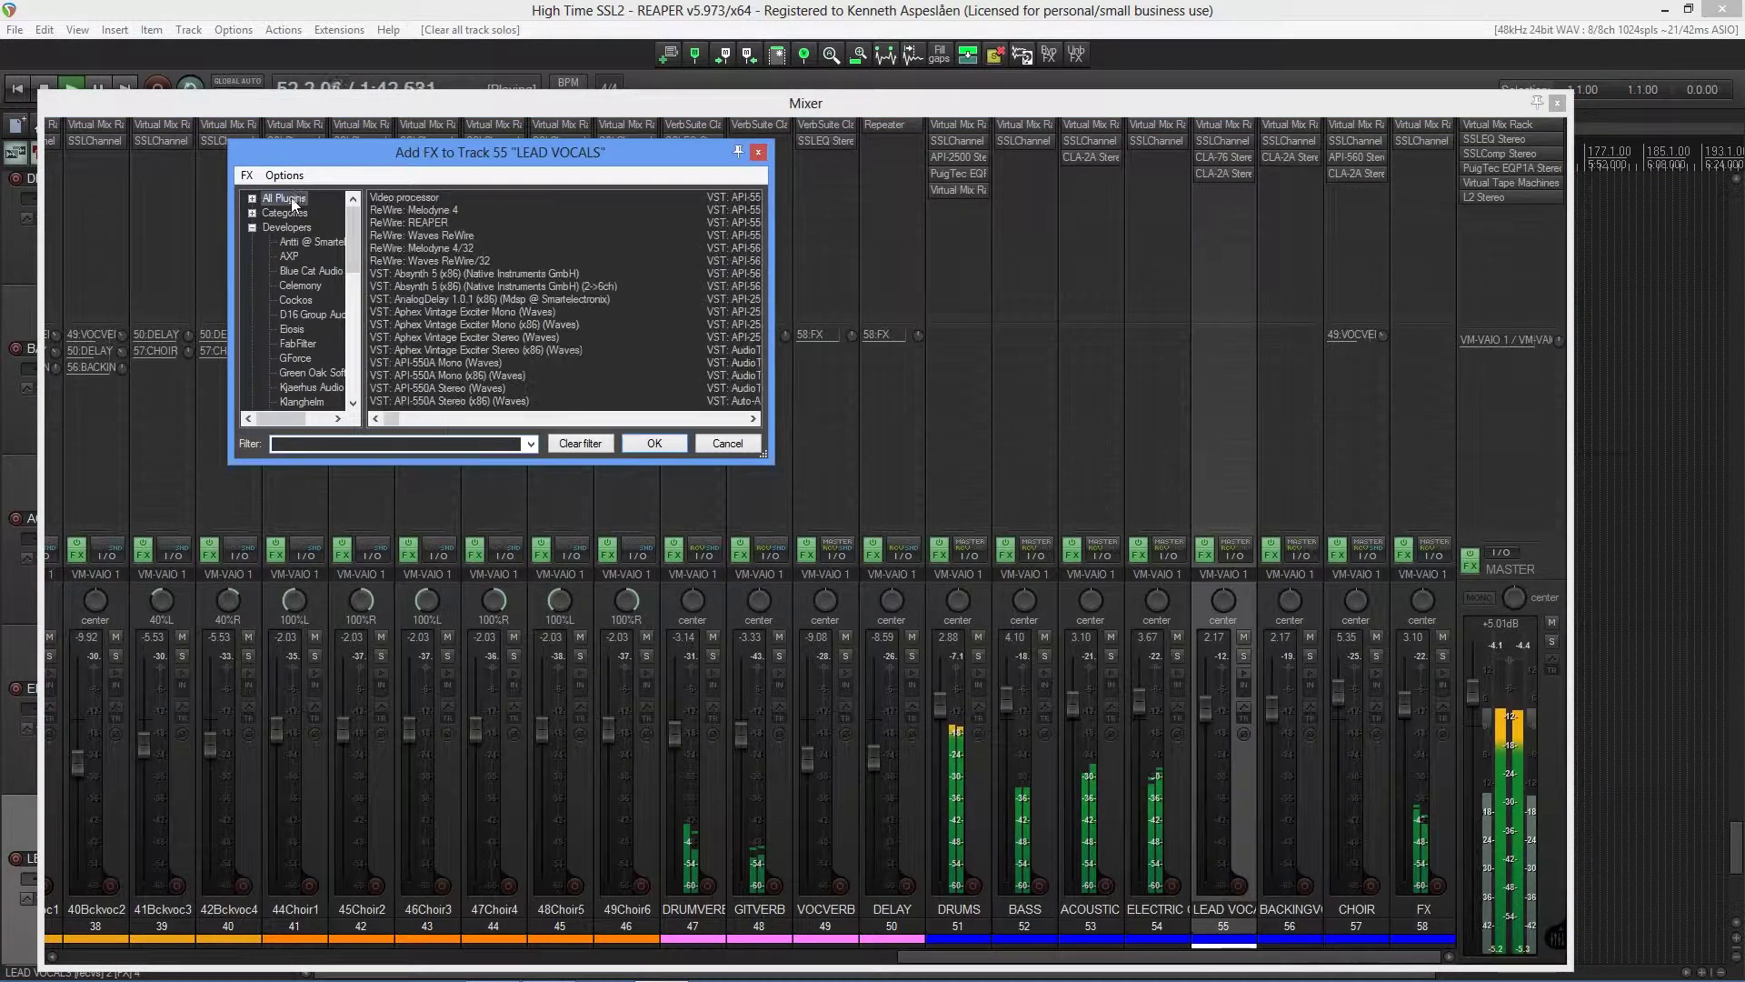
click(301, 441)
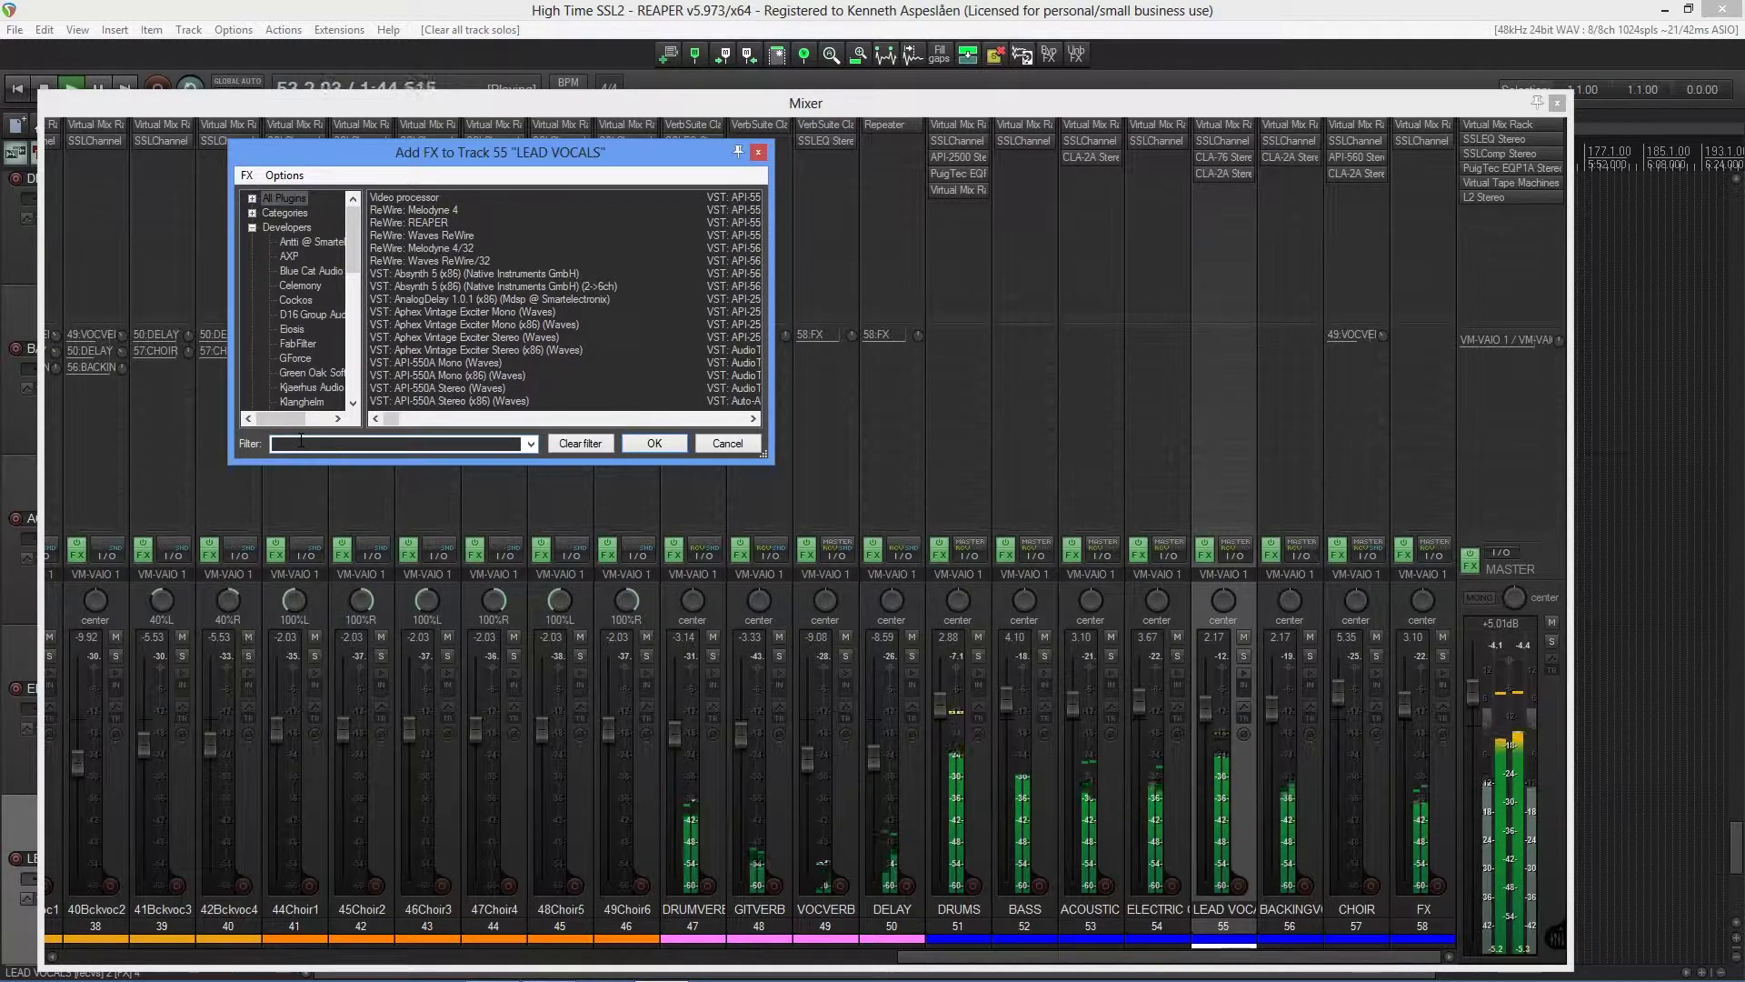
text(puig)
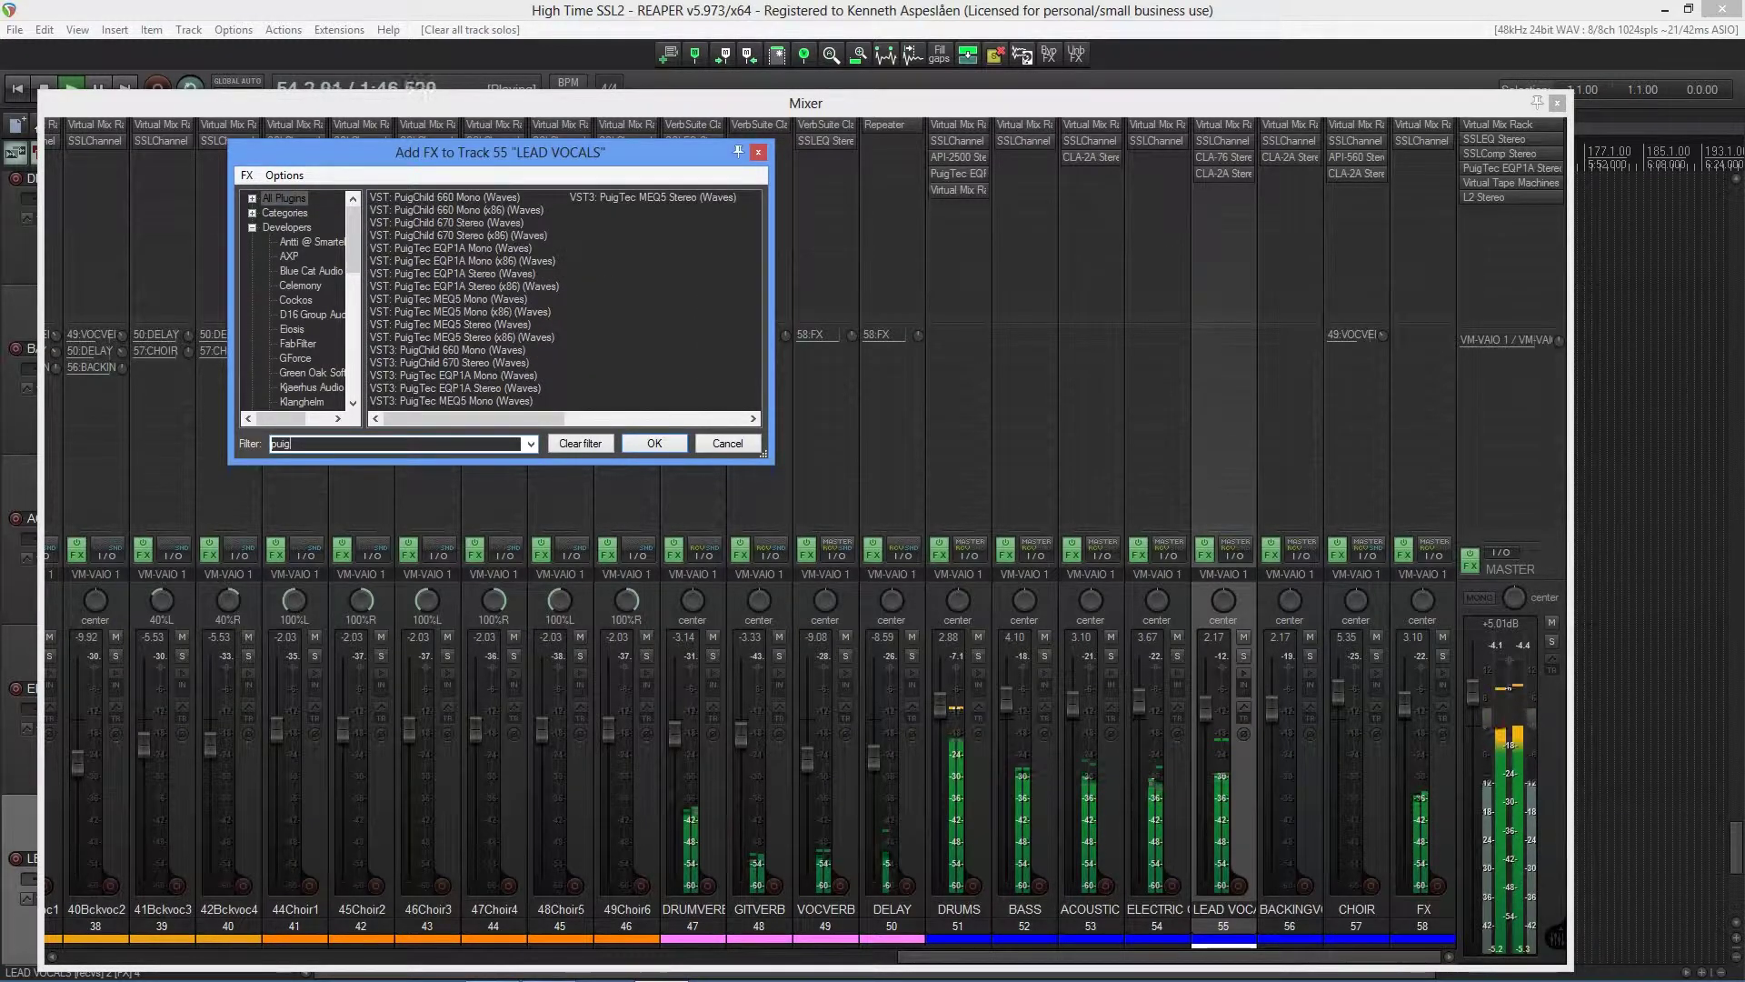
double_click(450, 387)
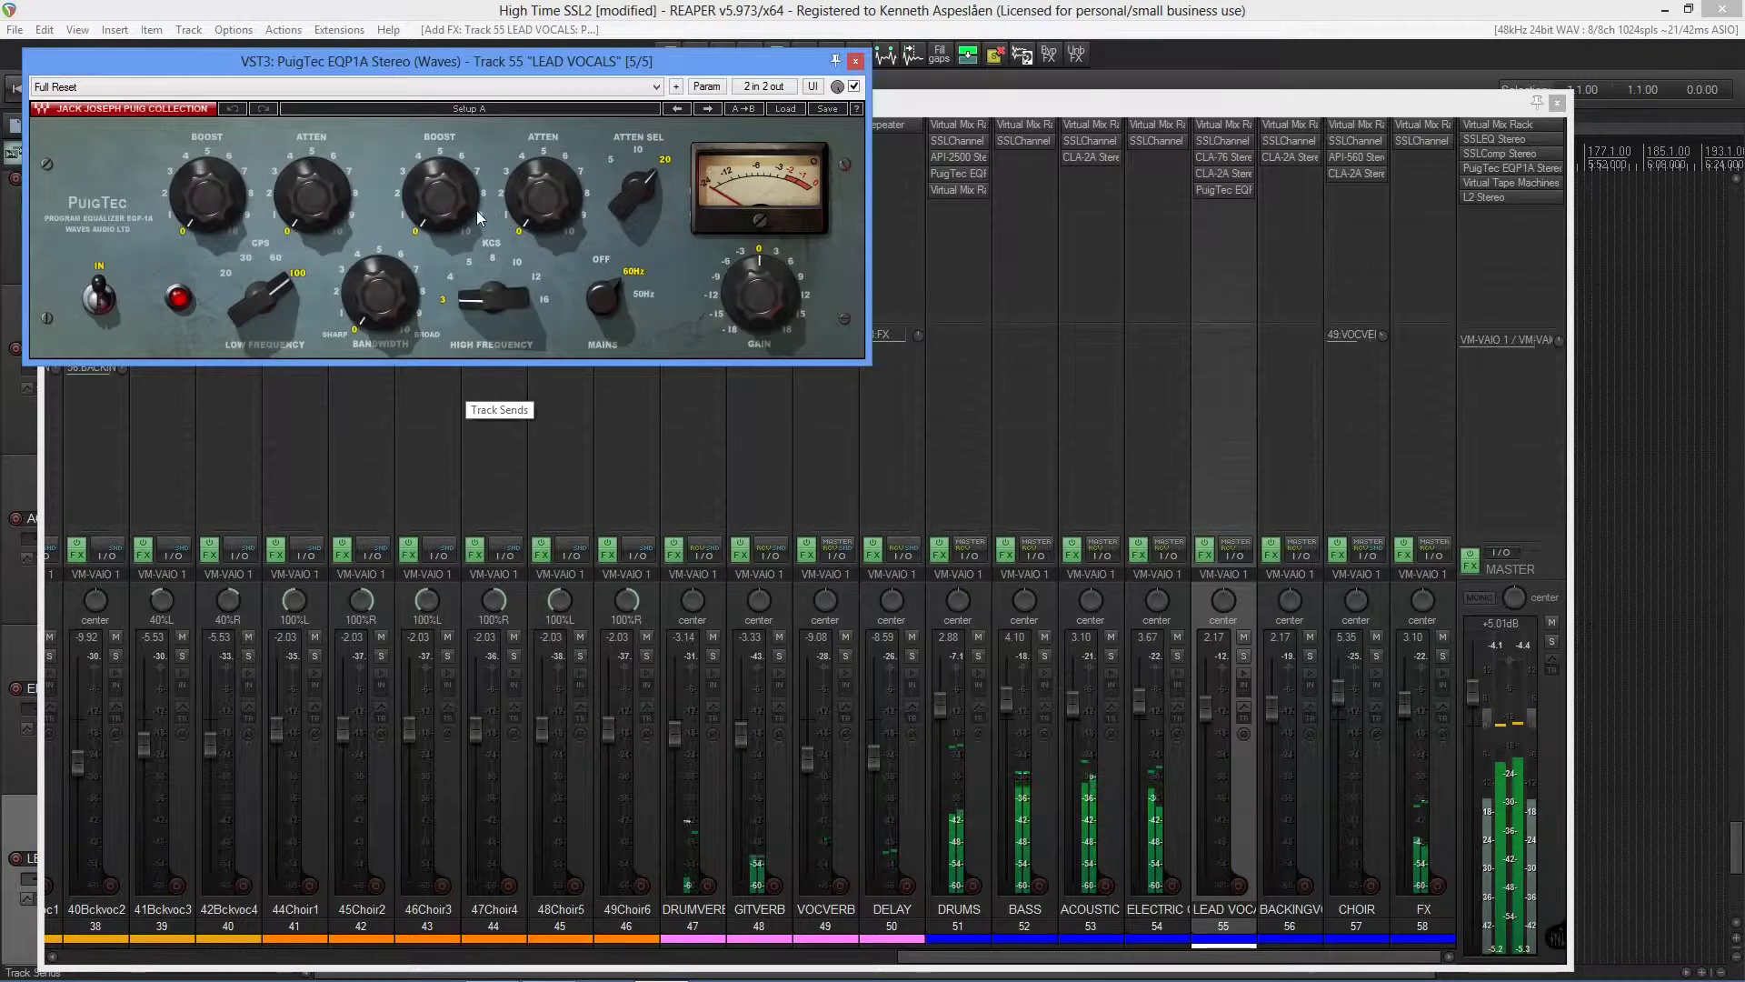
Set the PuigTec high frequency to 12 kHz with bandwidth about 4 and high boost about 3.
drag(487, 292, 493, 218)
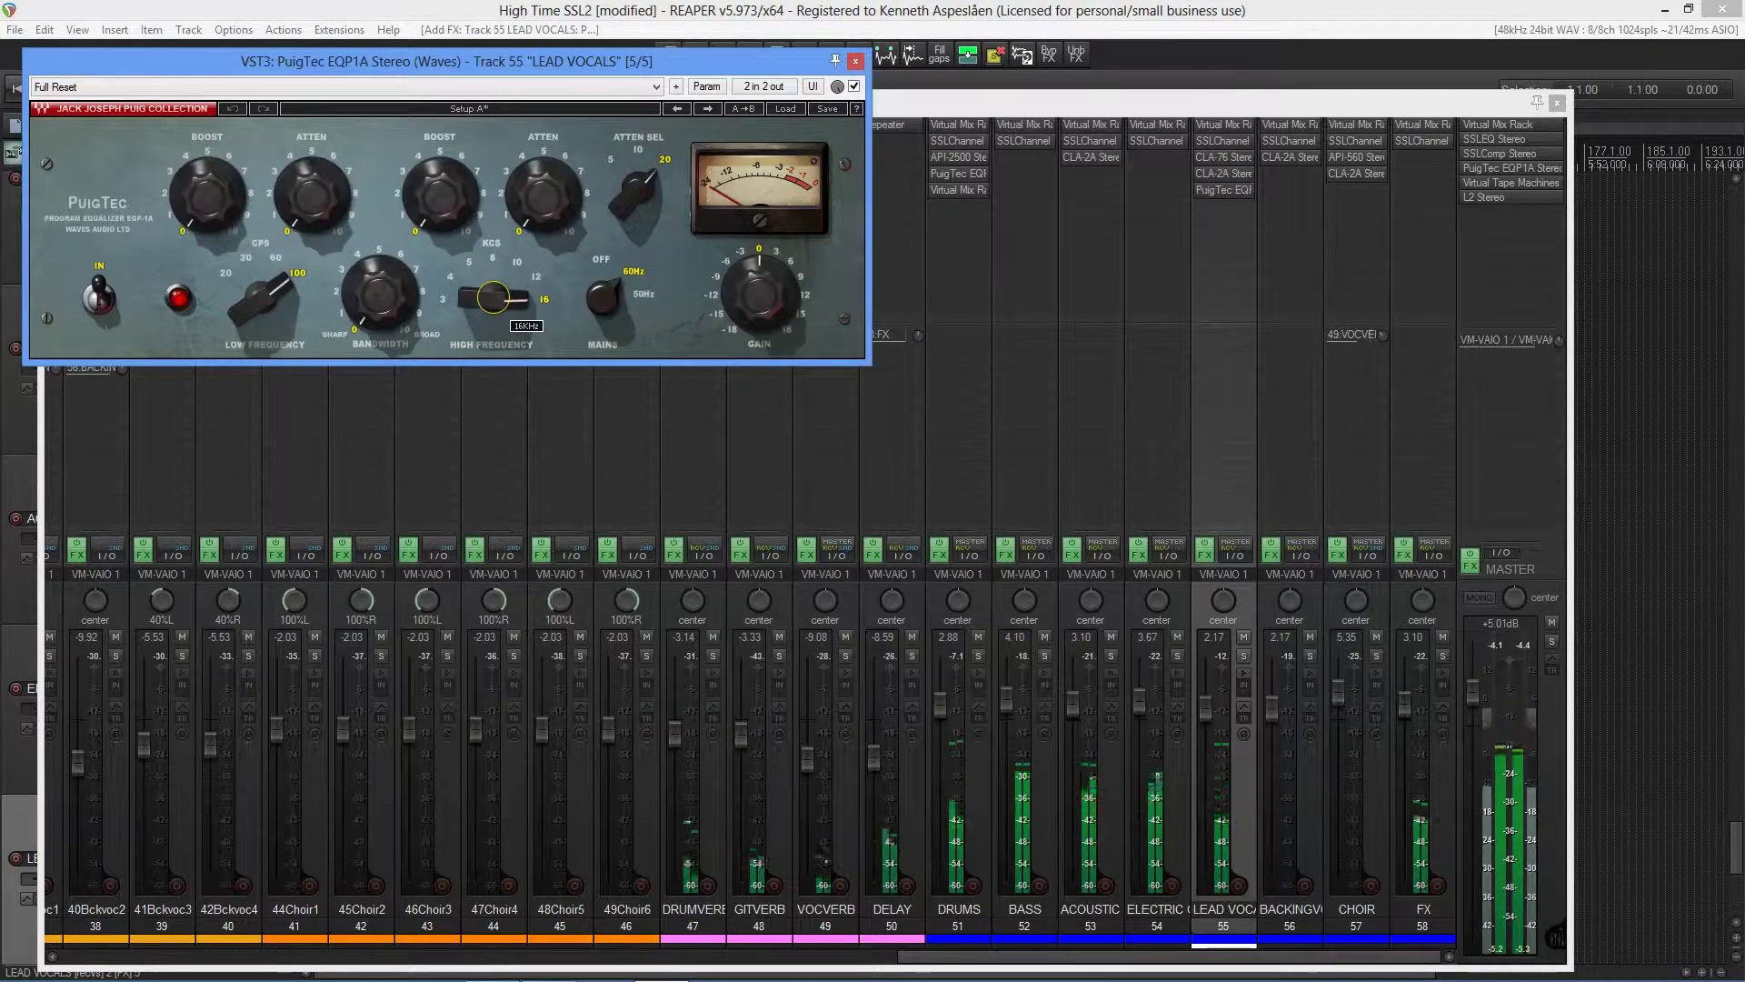
click(492, 296)
drag(414, 310, 413, 289)
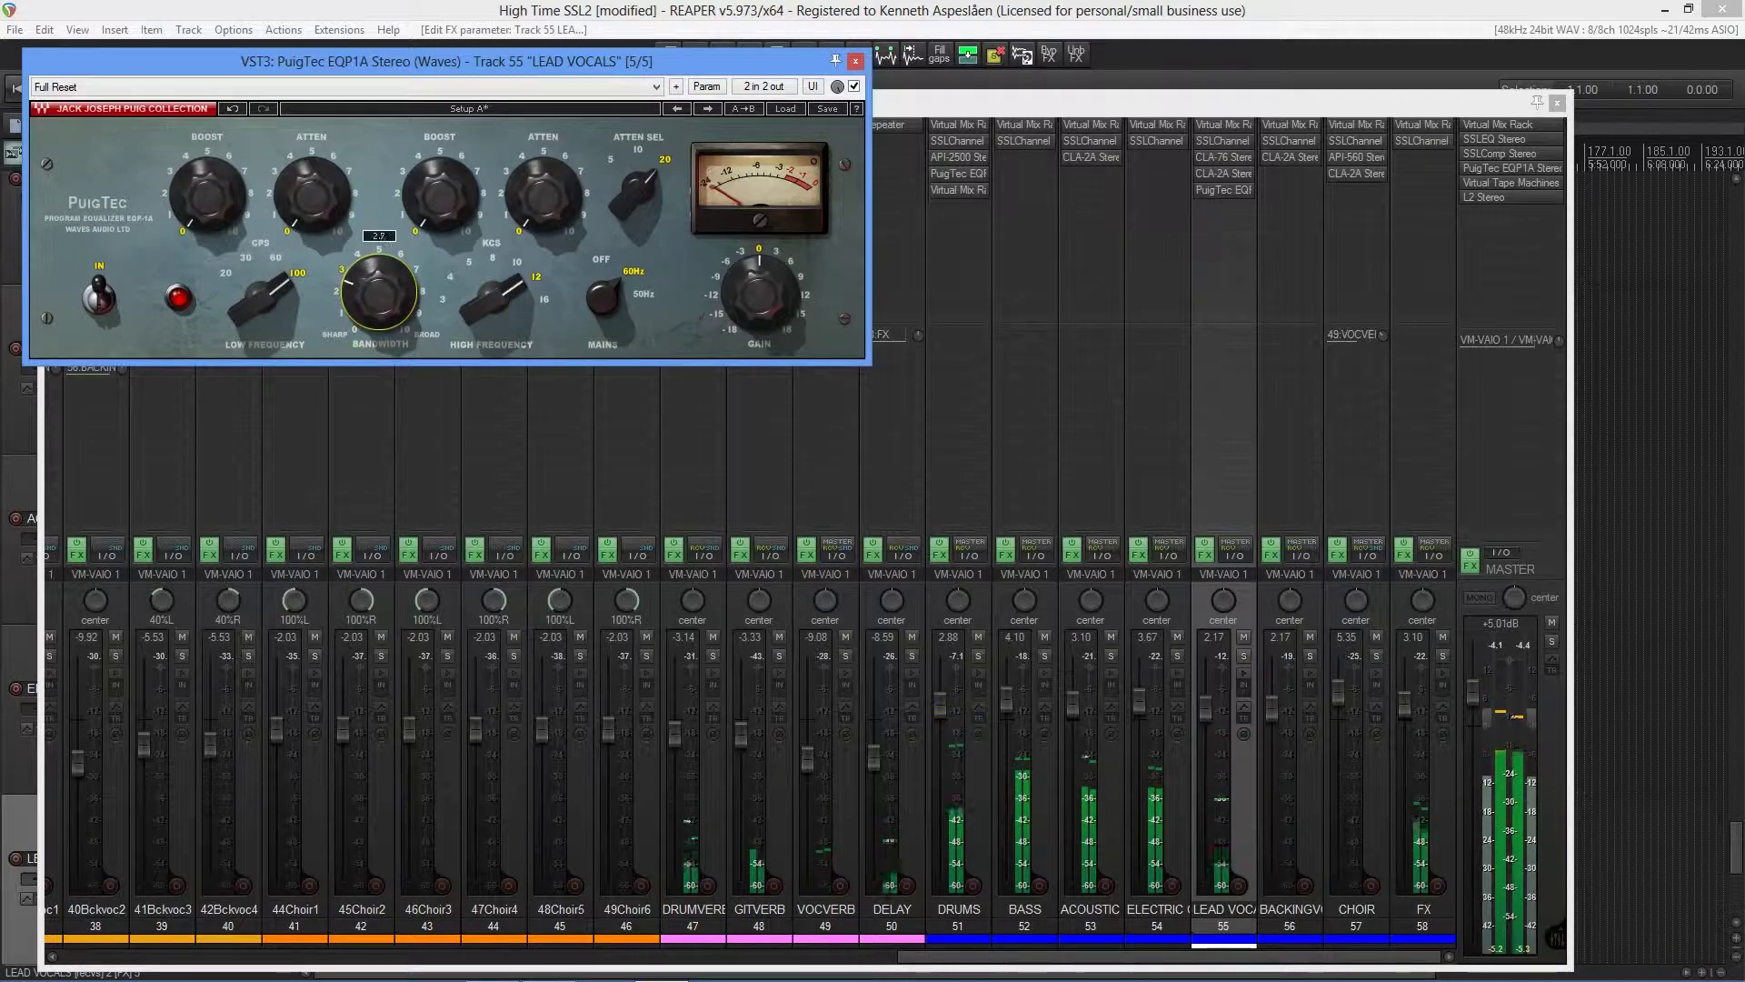
click(440, 192)
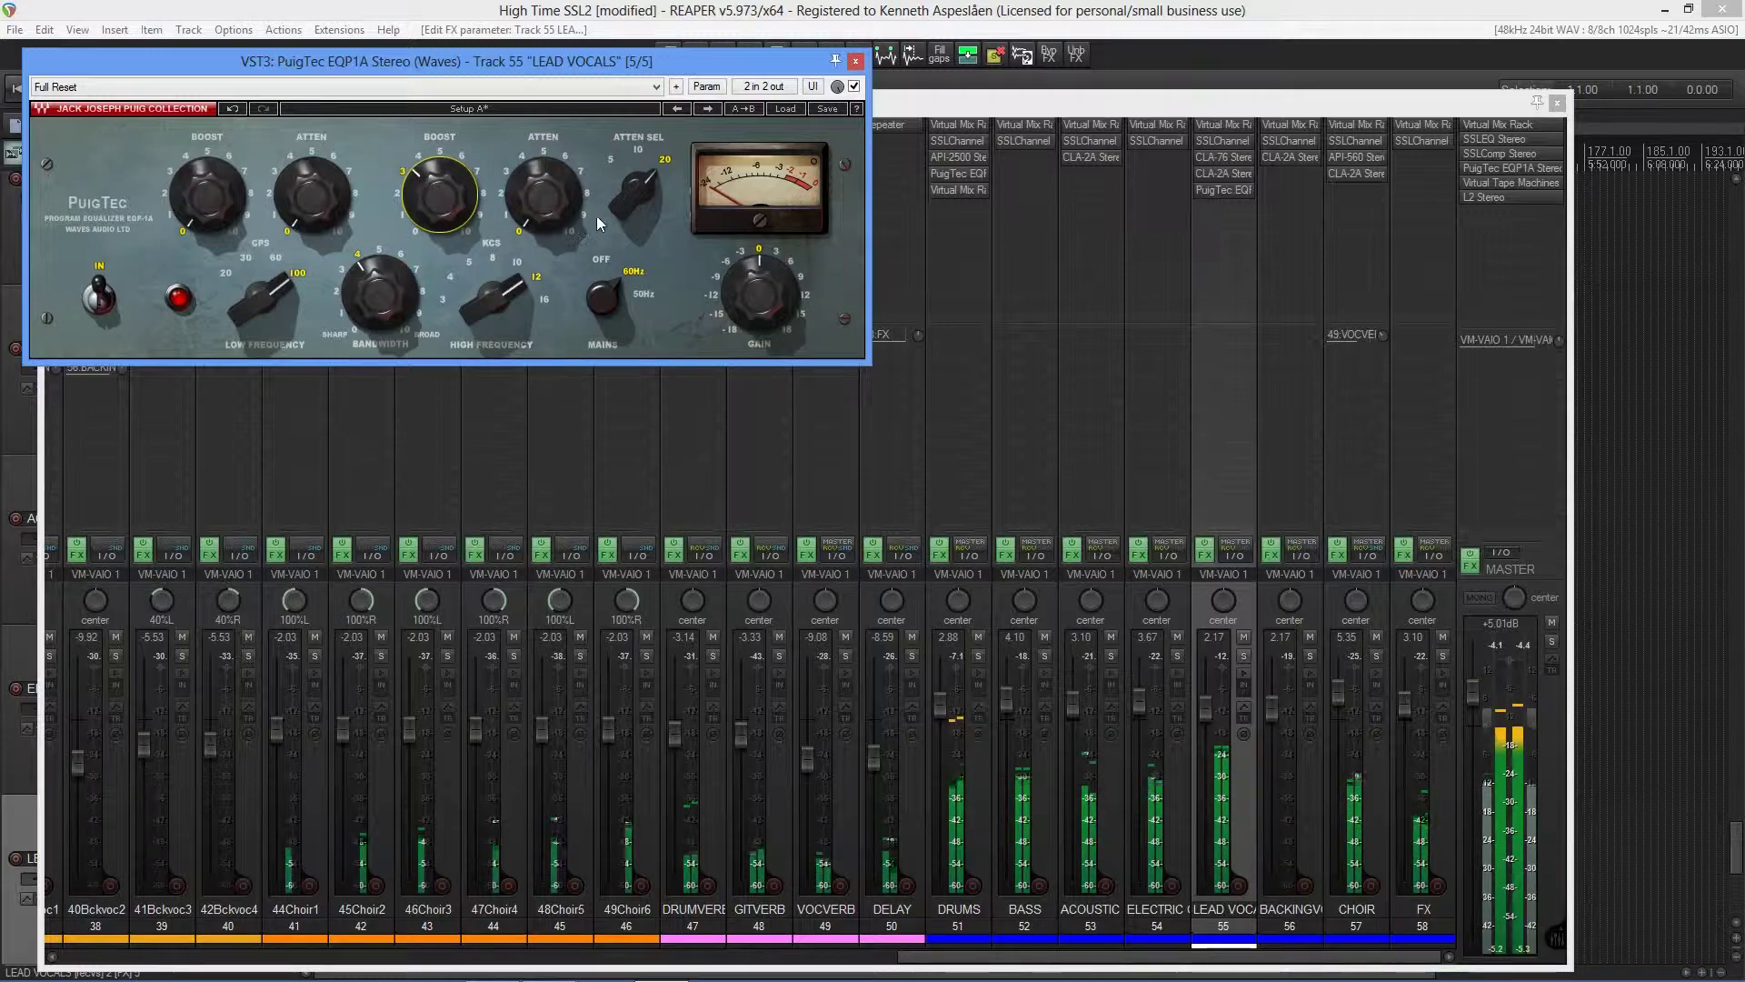
Set PuigTec's attenuation selector to 5, high attenuation to about 1, low boost about 1, low attenuation about 2 and gain about -3, then close it.
click(632, 192)
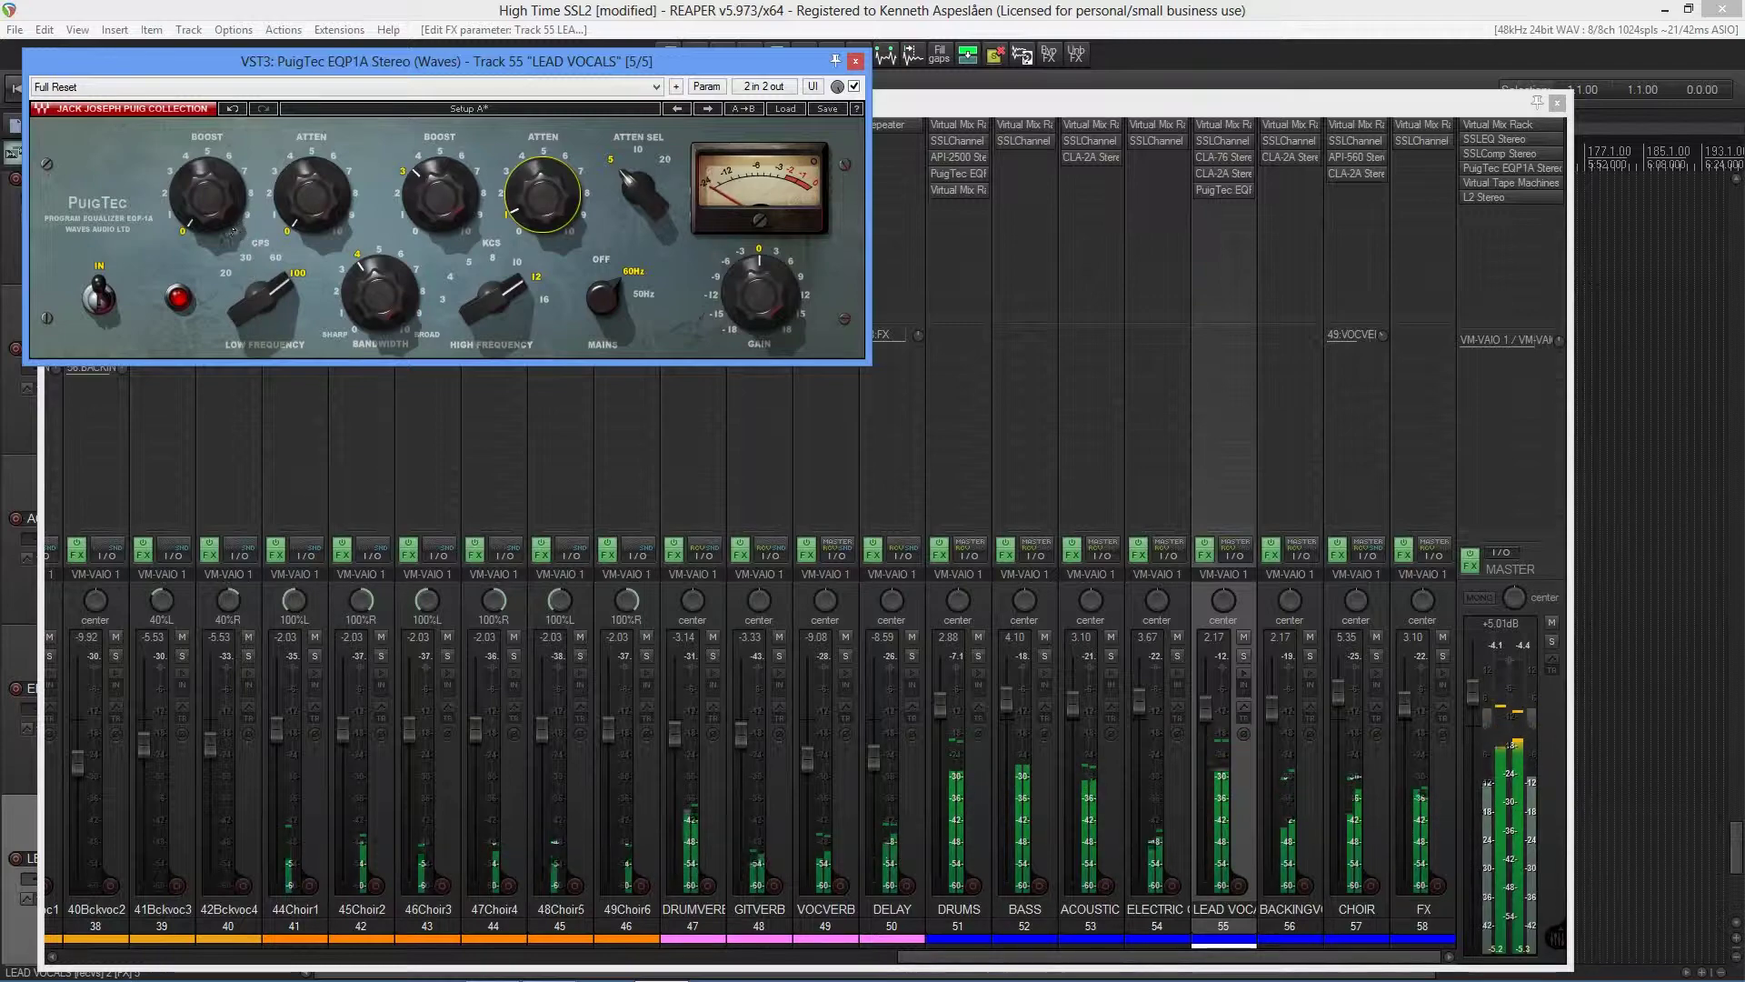
drag(227, 222, 311, 197)
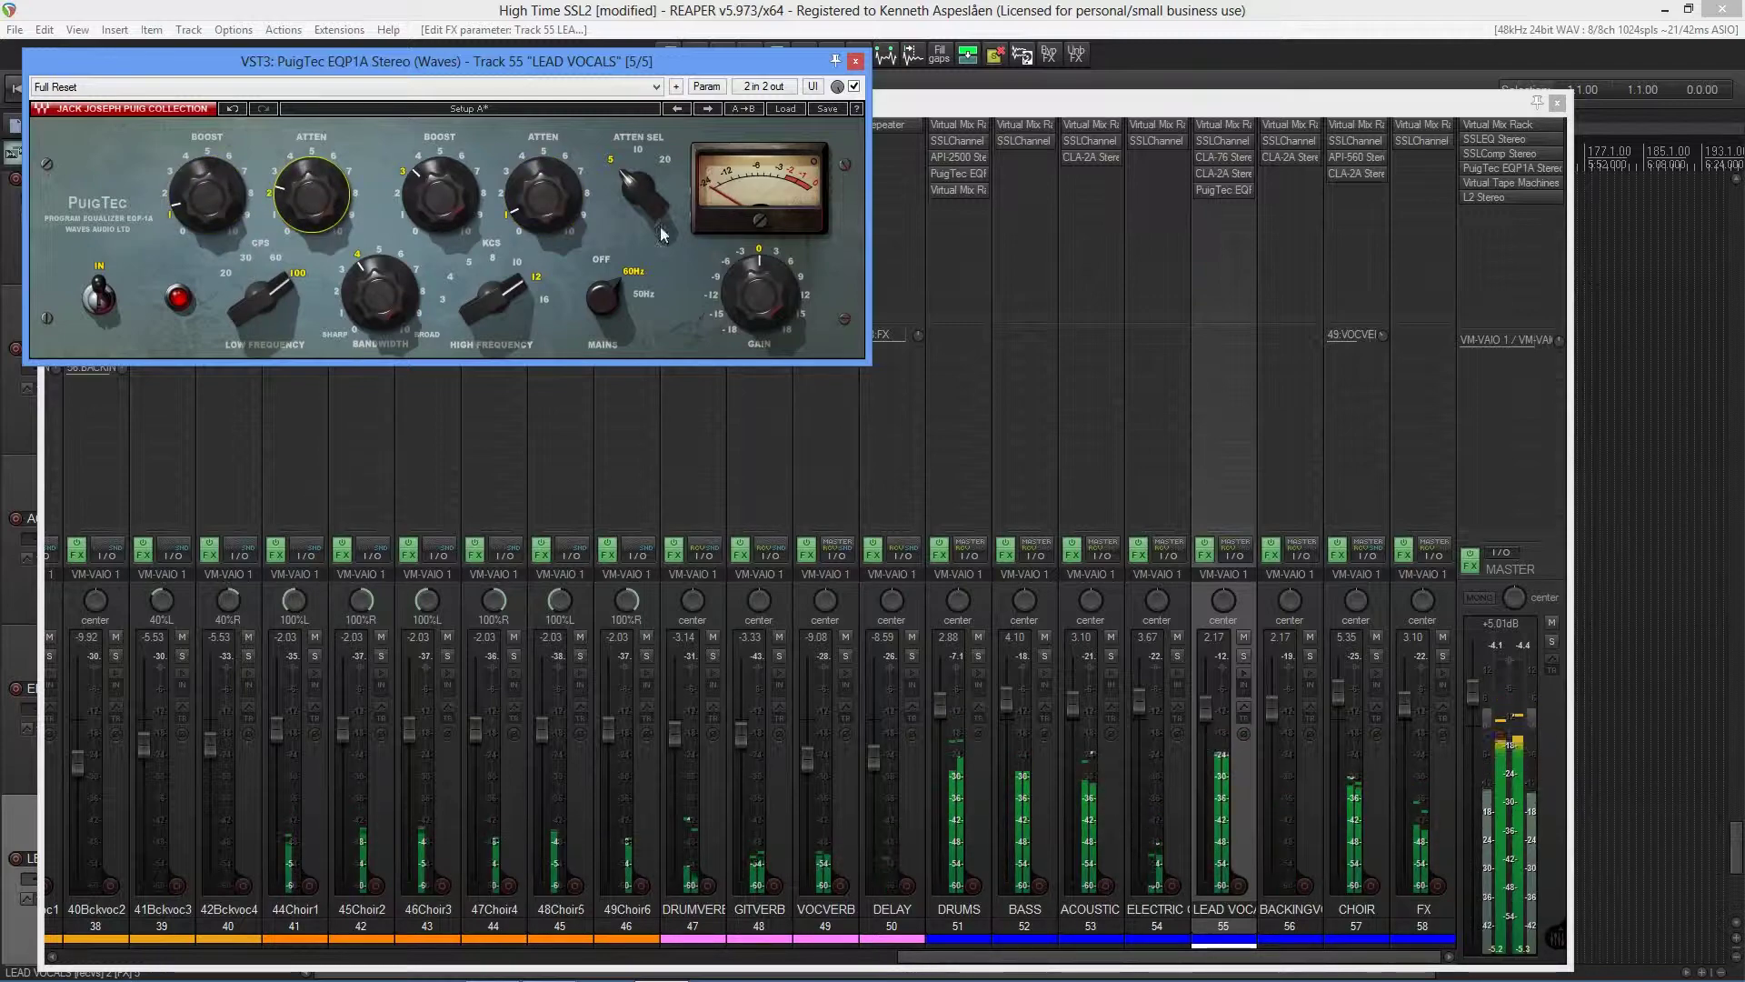
drag(759, 291, 759, 302)
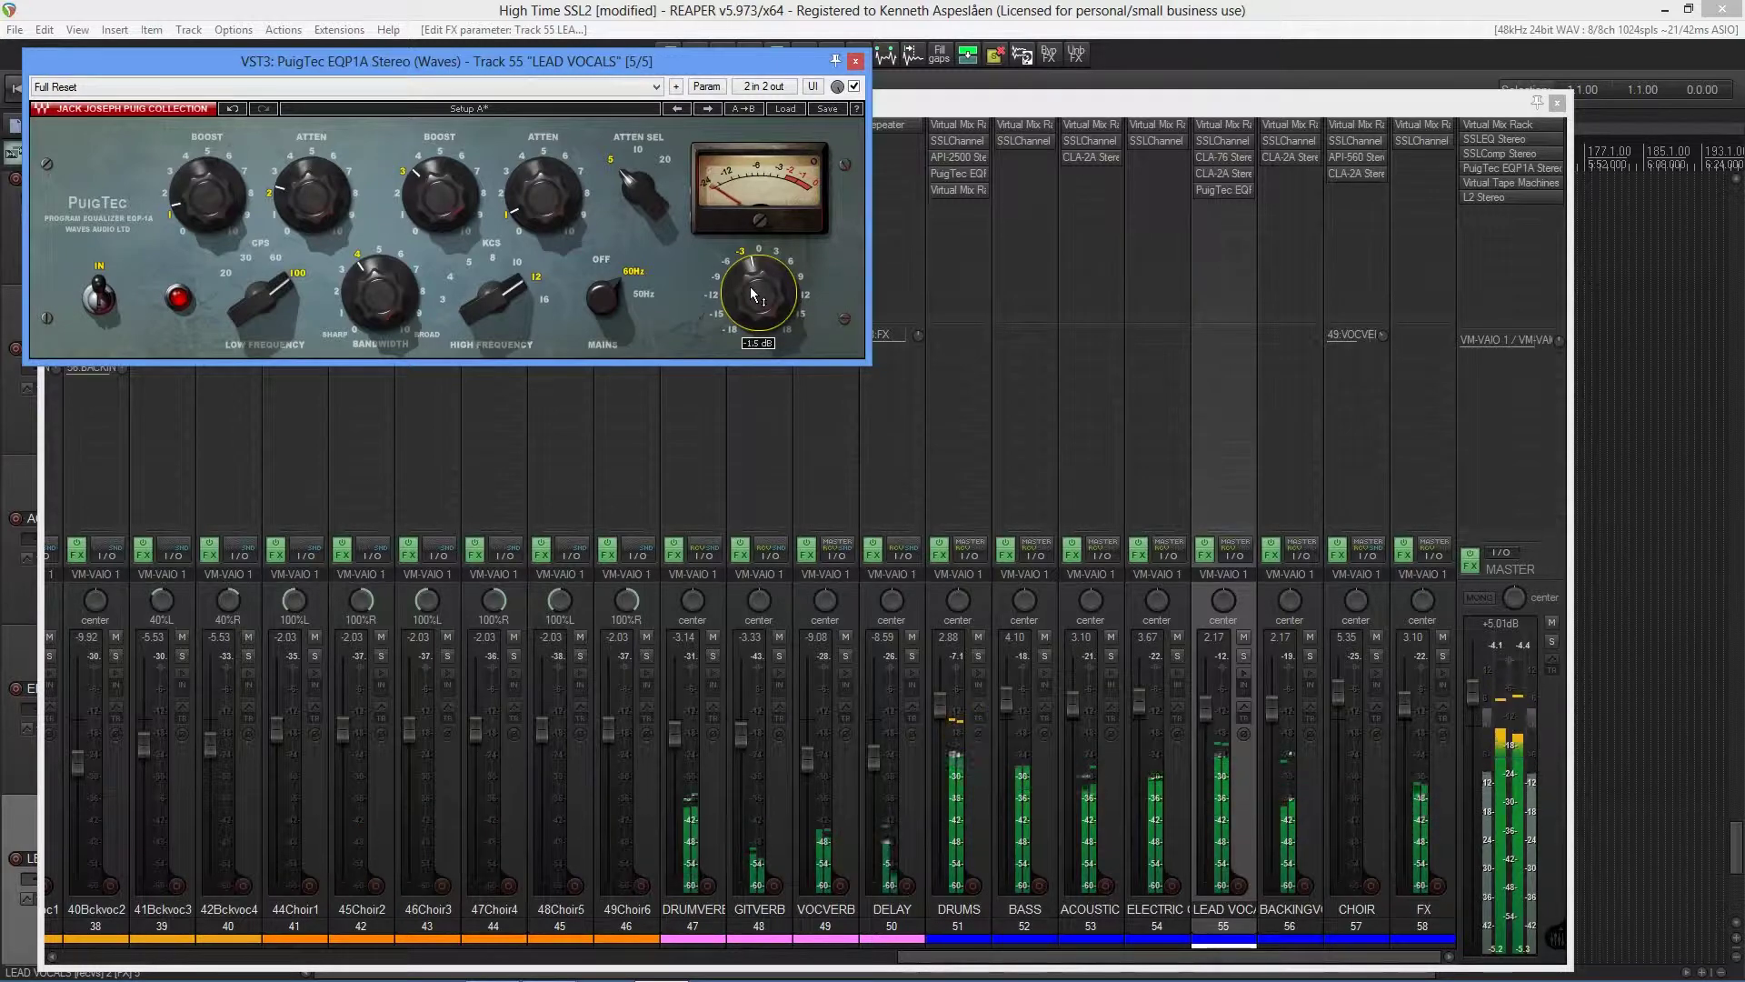
click(856, 61)
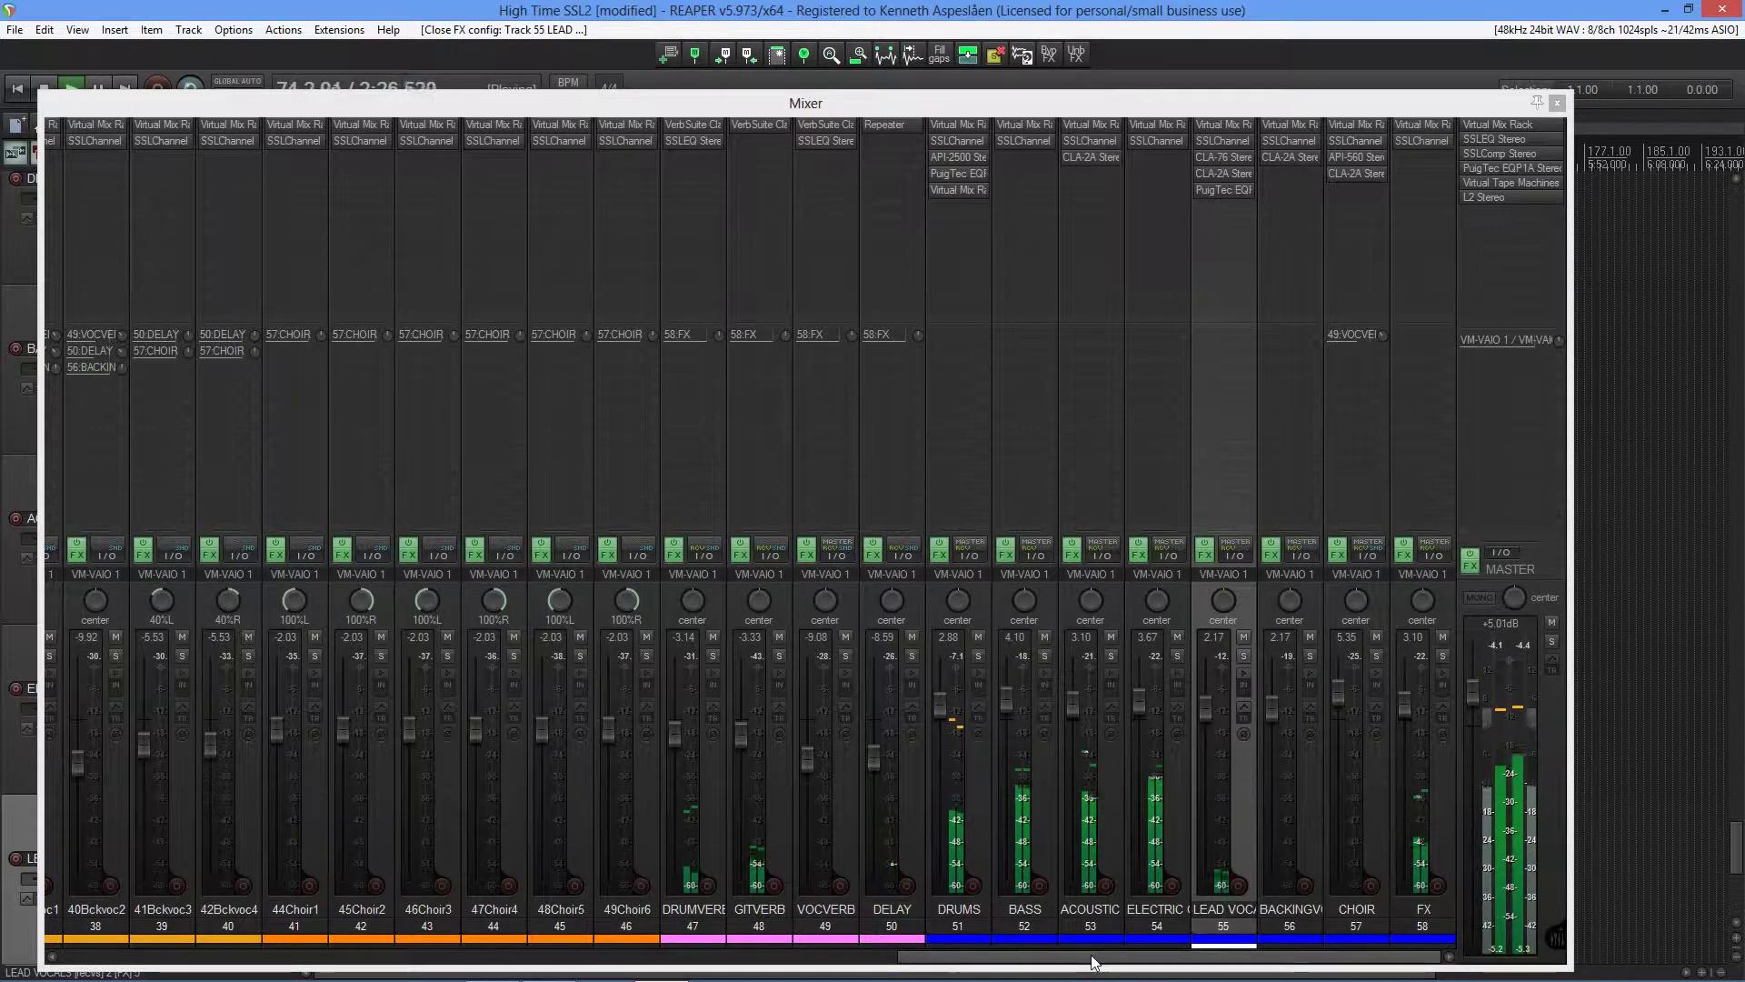
Set the bus volumes to +1.41 dB for the backing vocals, +2.48 dB for LEAD VOCALS and +3.80 dB for FX.
drag(1273, 716, 1273, 719)
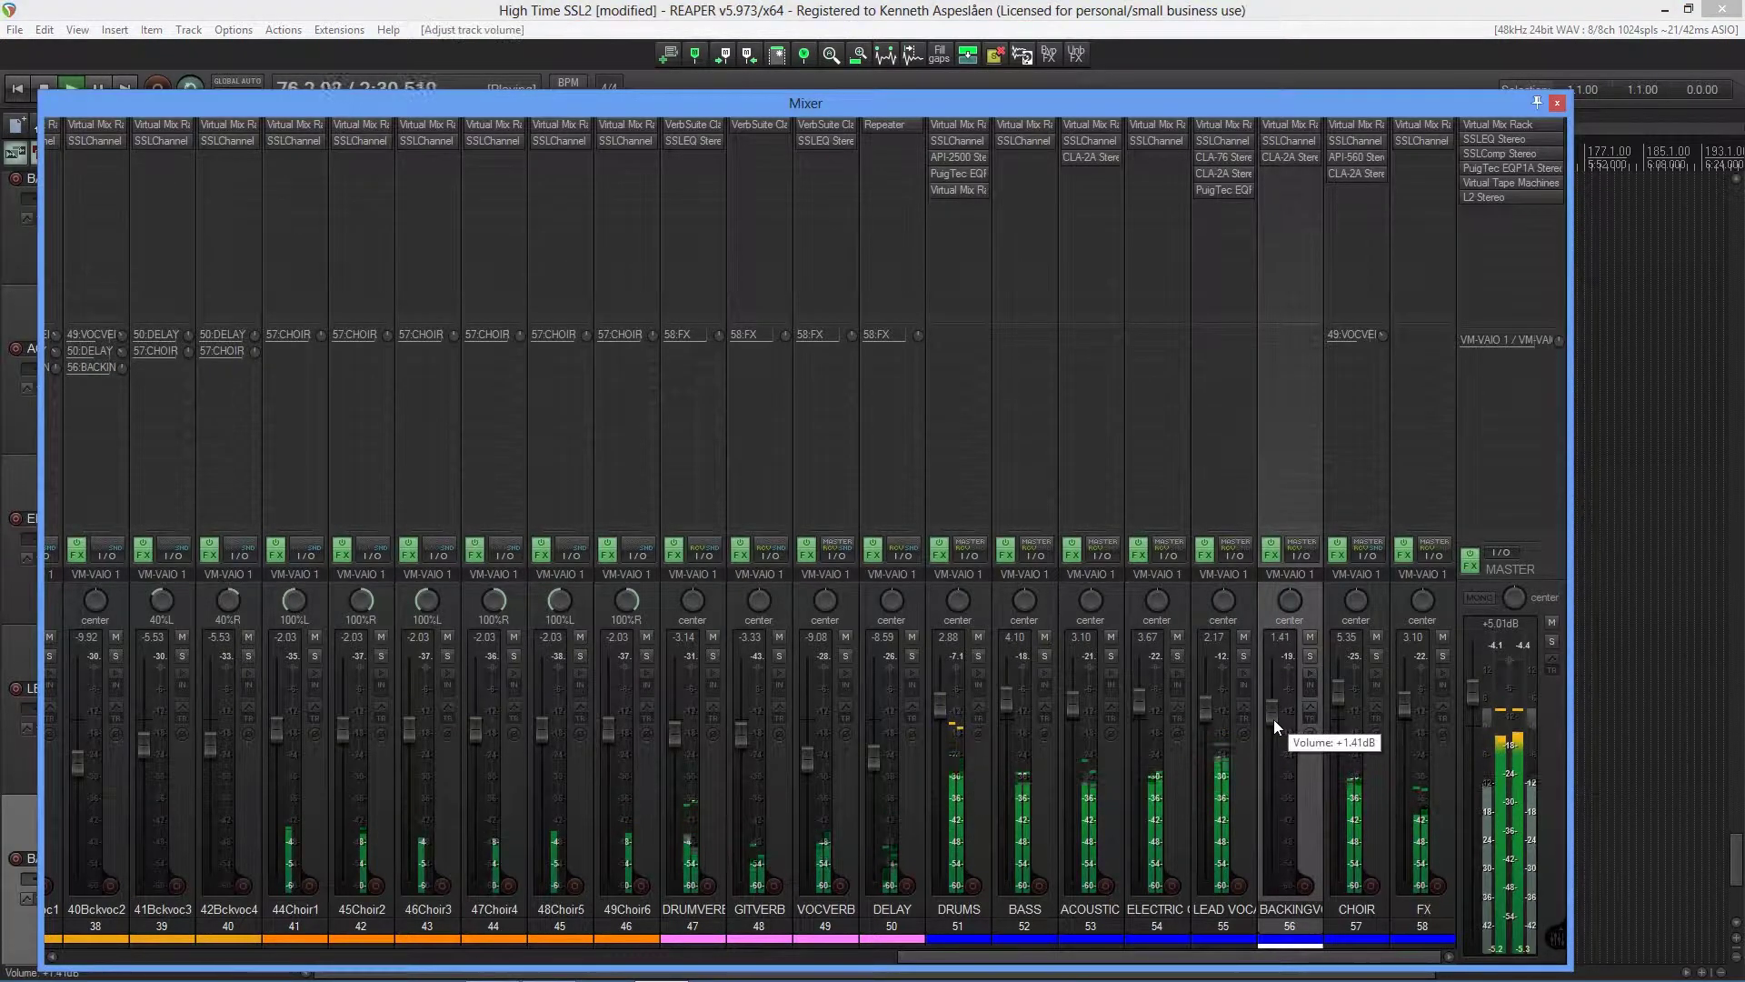
click(1205, 711)
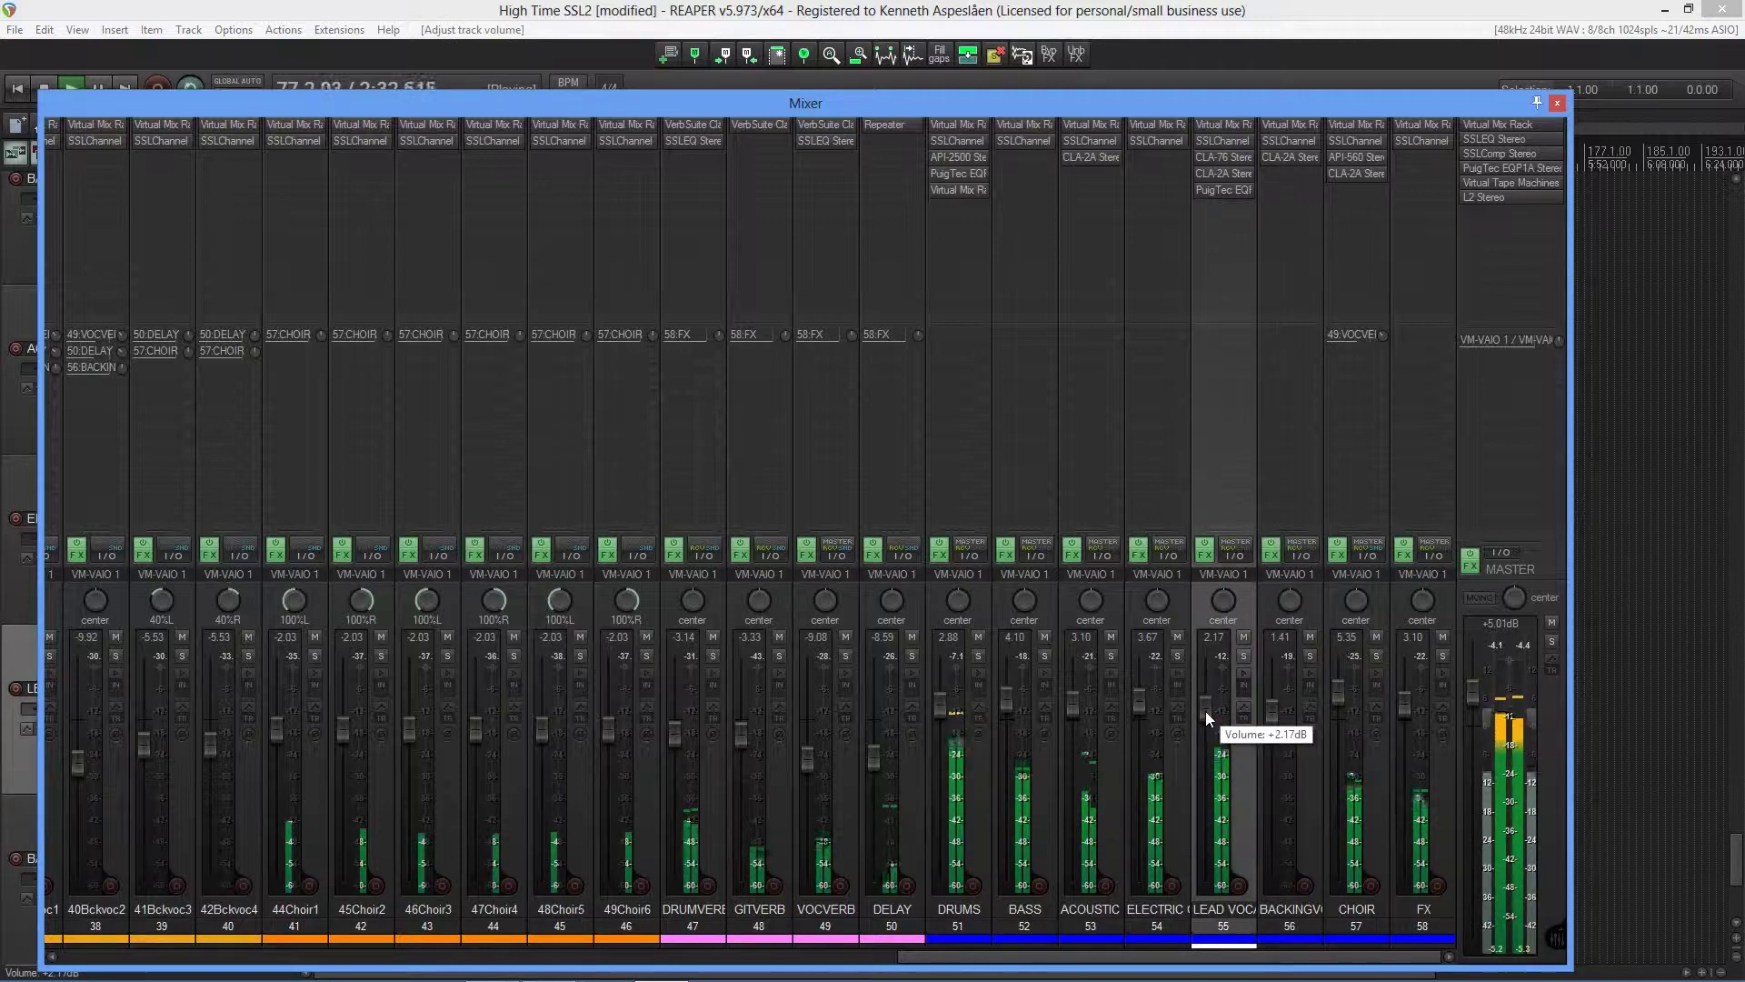
drag(1205, 710, 1205, 711)
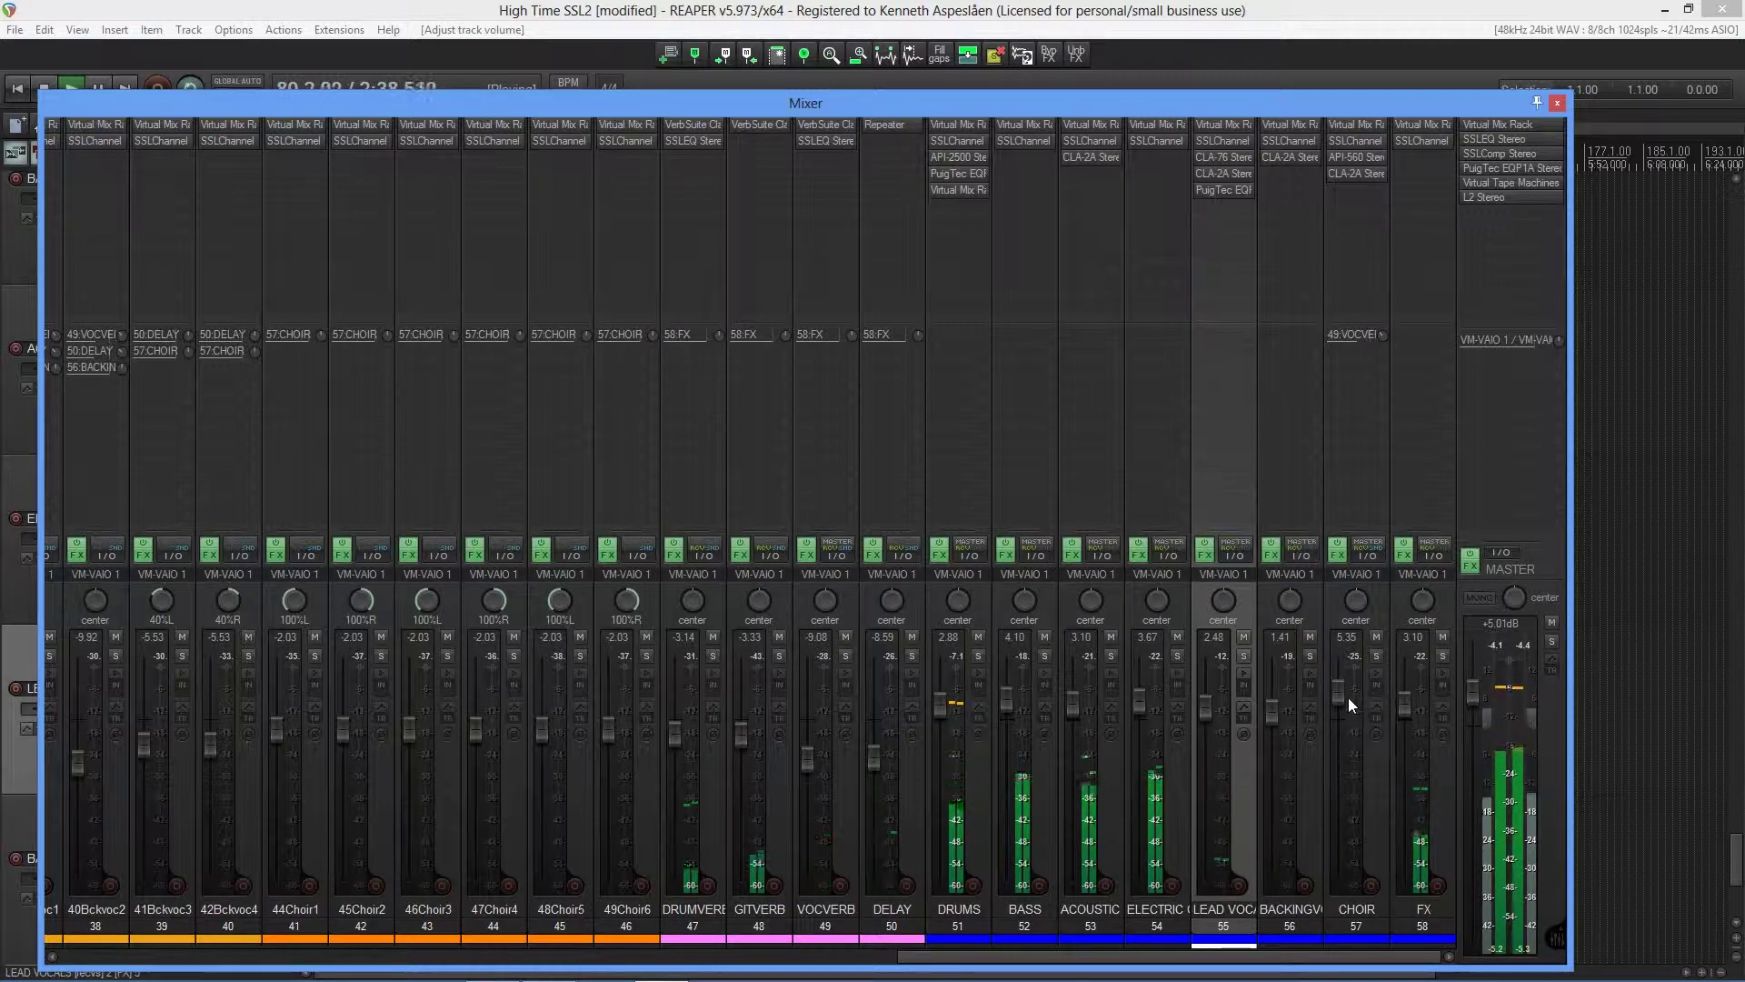
mouse_move(1340, 696)
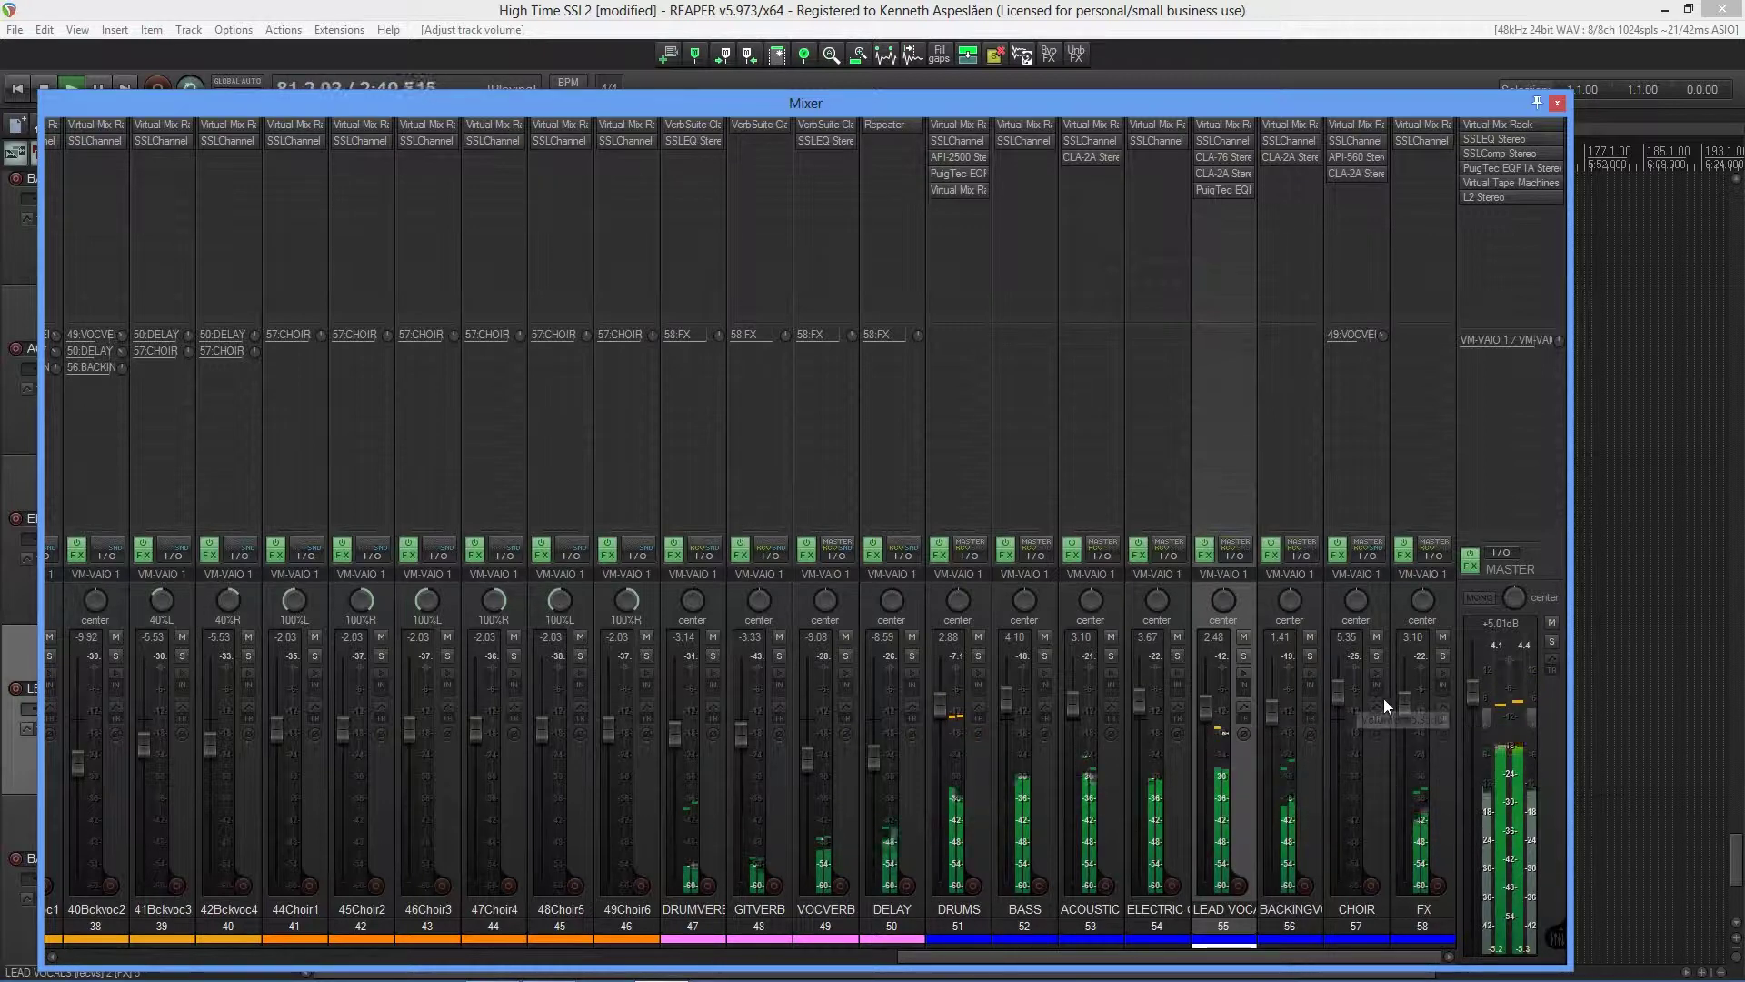
drag(1411, 720, 1405, 707)
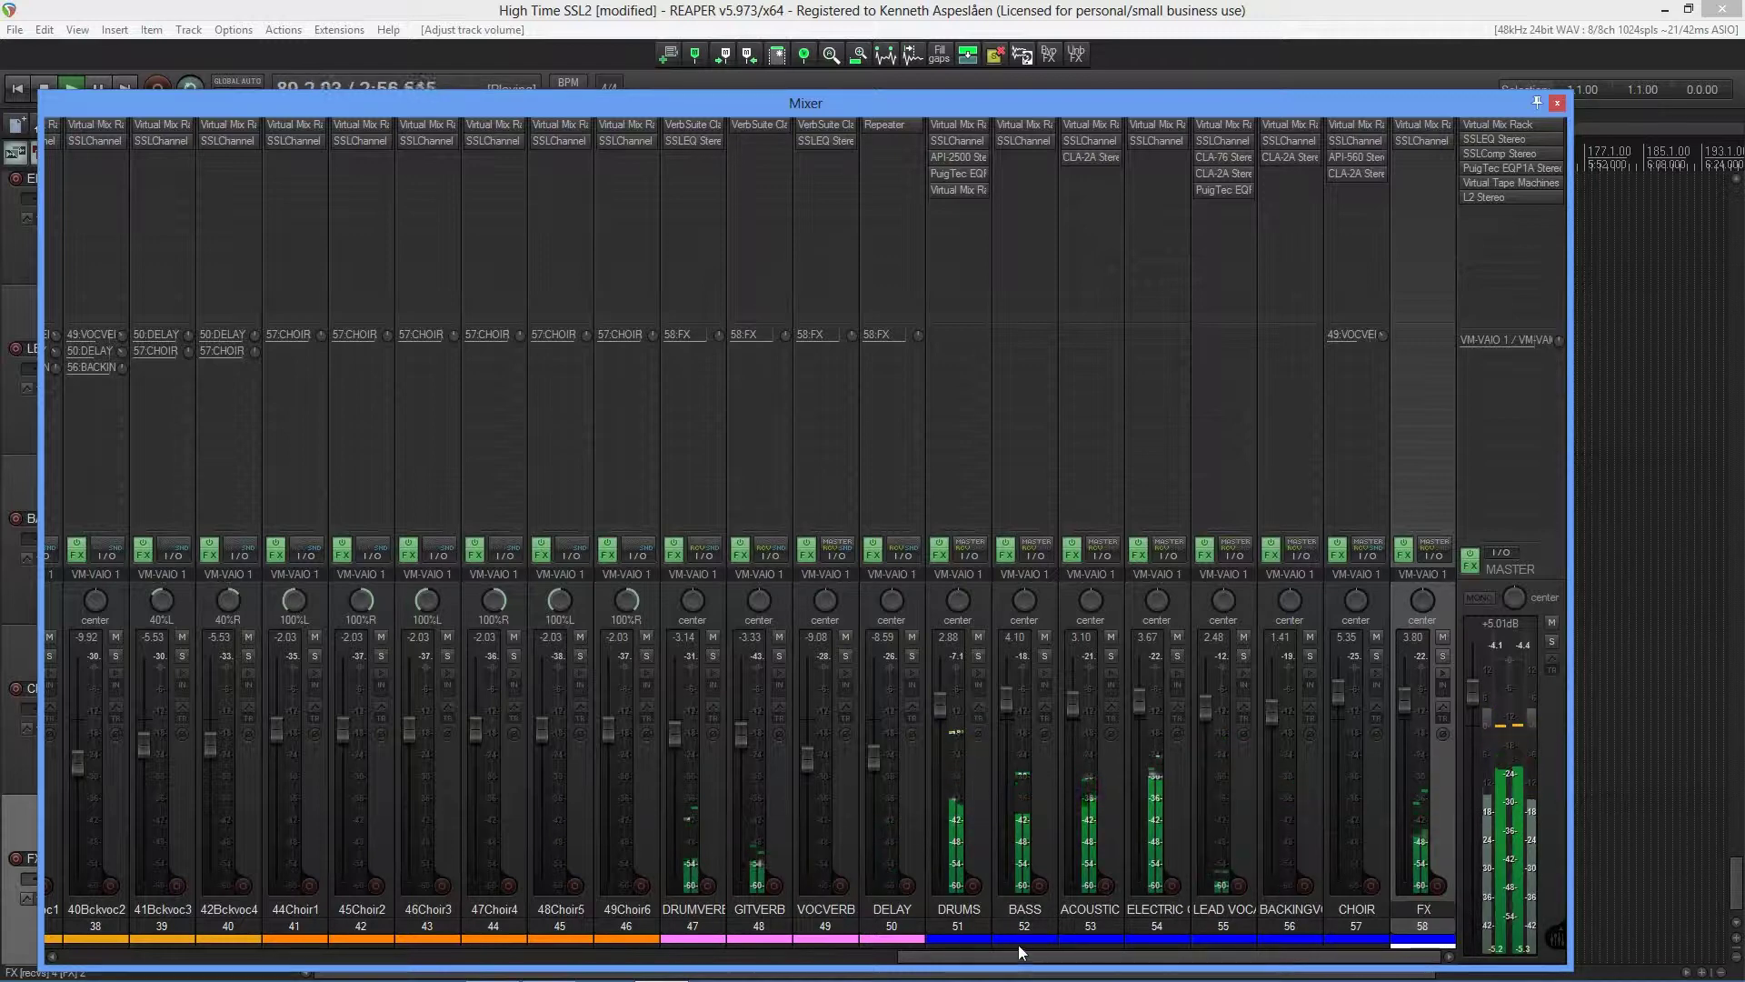
Lower the three snare tracks together, to -6.40 dB for Snare Top, -15.1 dB for Snare Btm and -12.2 dB for Snare Sample.
drag(1016, 955, 180, 871)
click(253, 745)
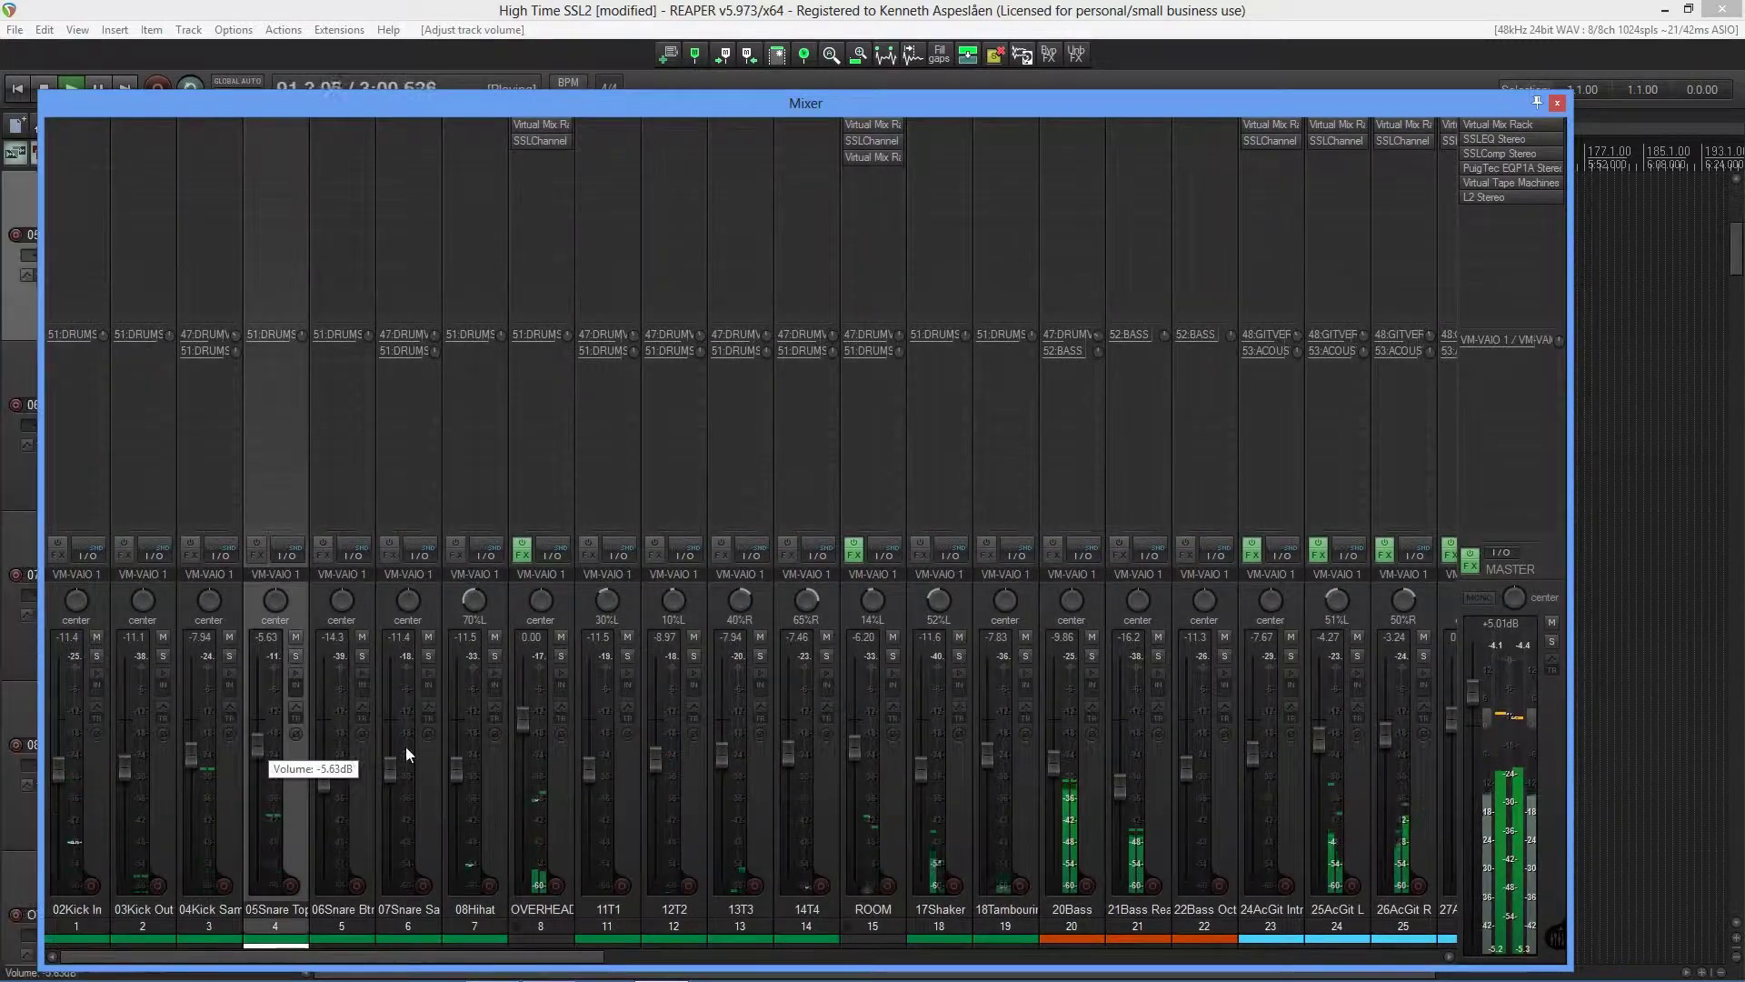
shift+click(386, 758)
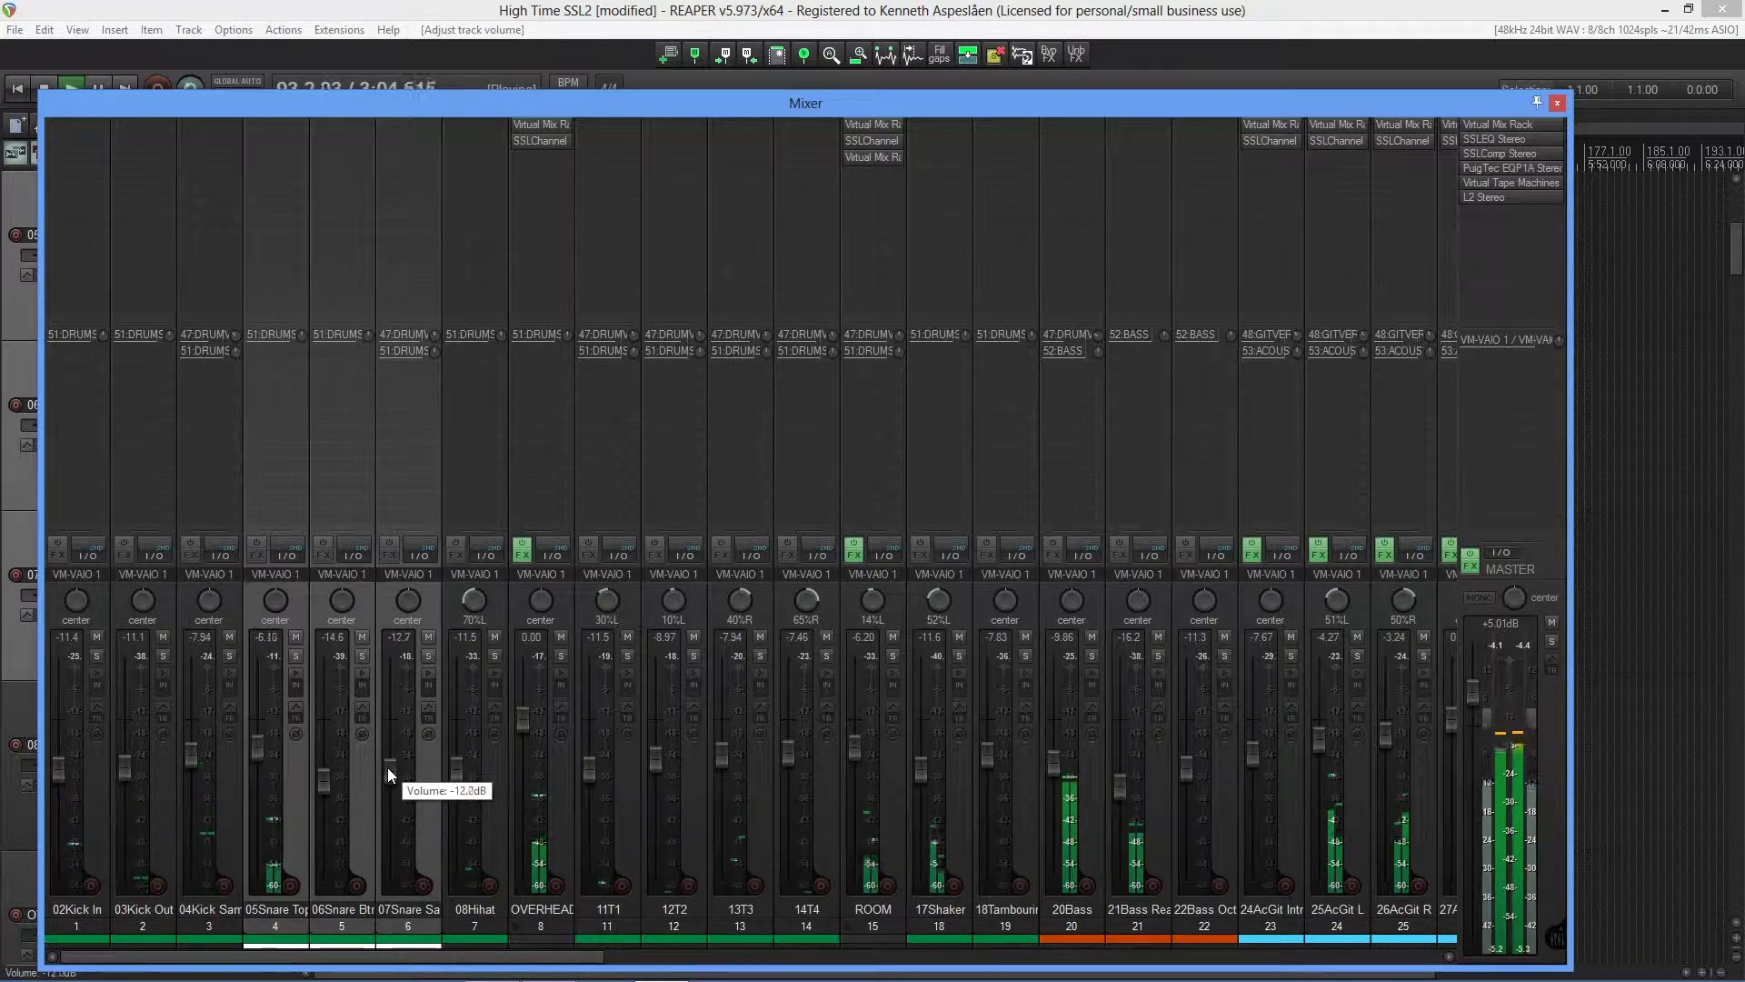
scroll(387, 767, down, 1)
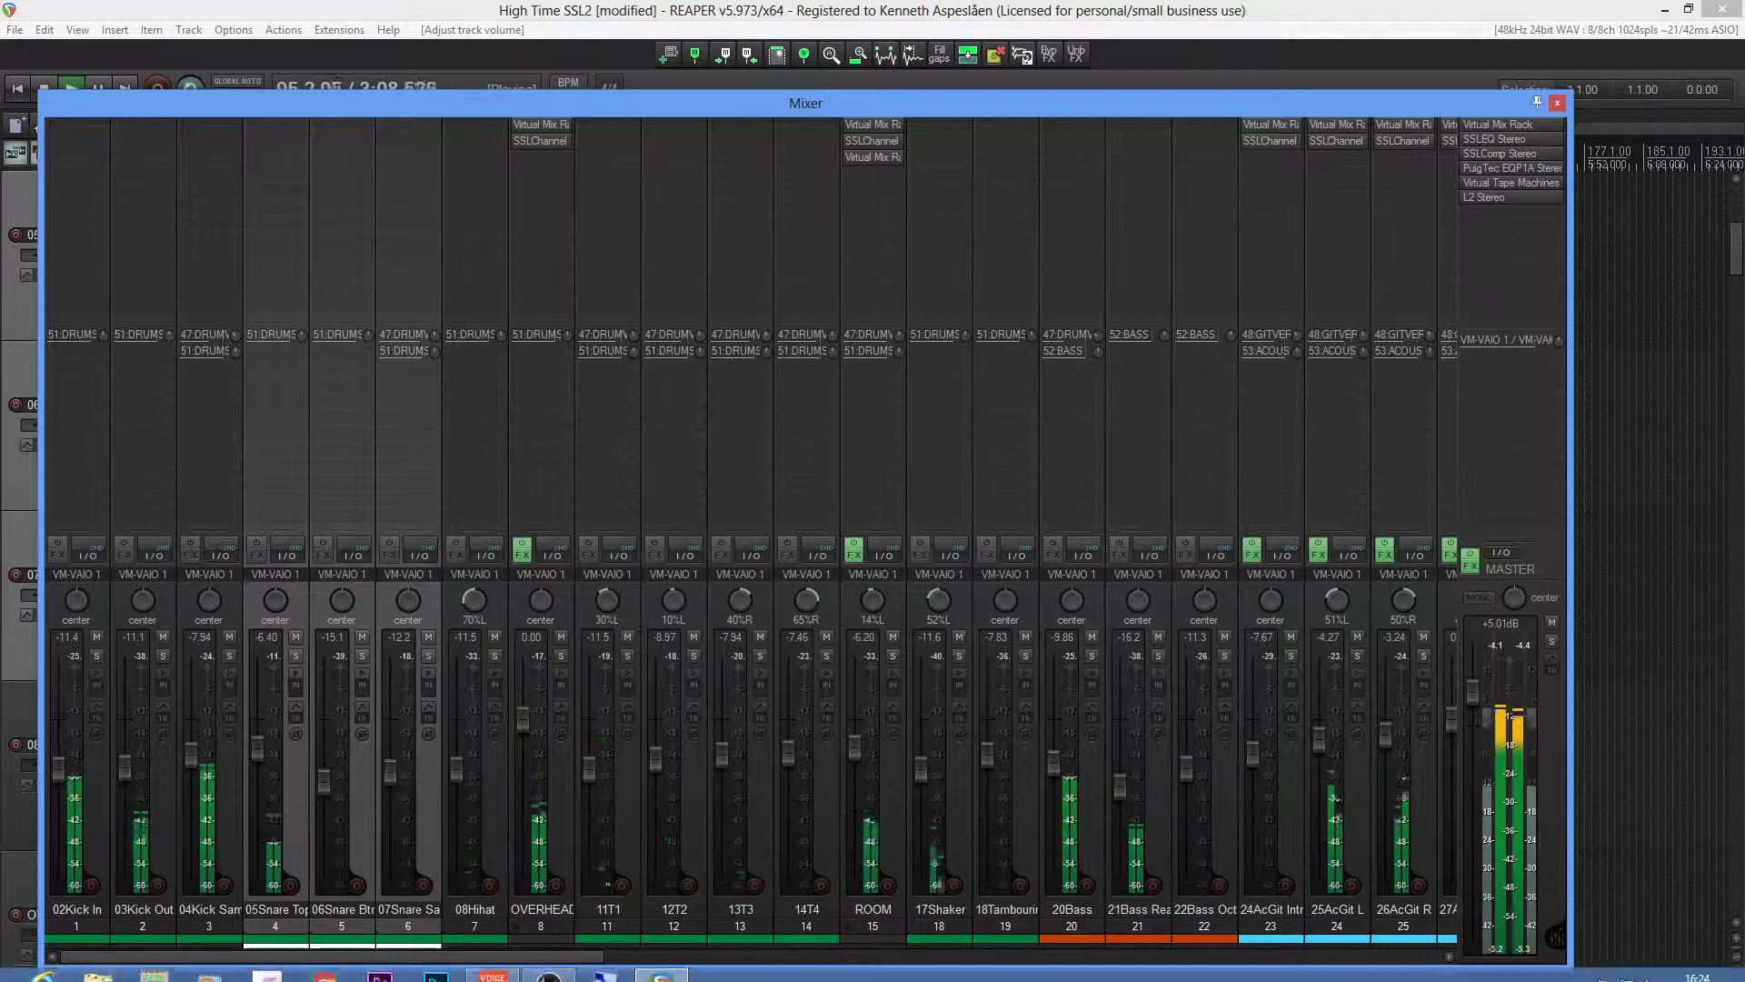
Raise the buses to +3.80 dB for ACOUSTIC GTR, +4.36 dB for ELECTRIC GTR, +2.79 dB for LEAD VOCALS, +1.77 dB for backing vocals and +5.69 dB for CHOIR.
drag(473, 957, 1336, 962)
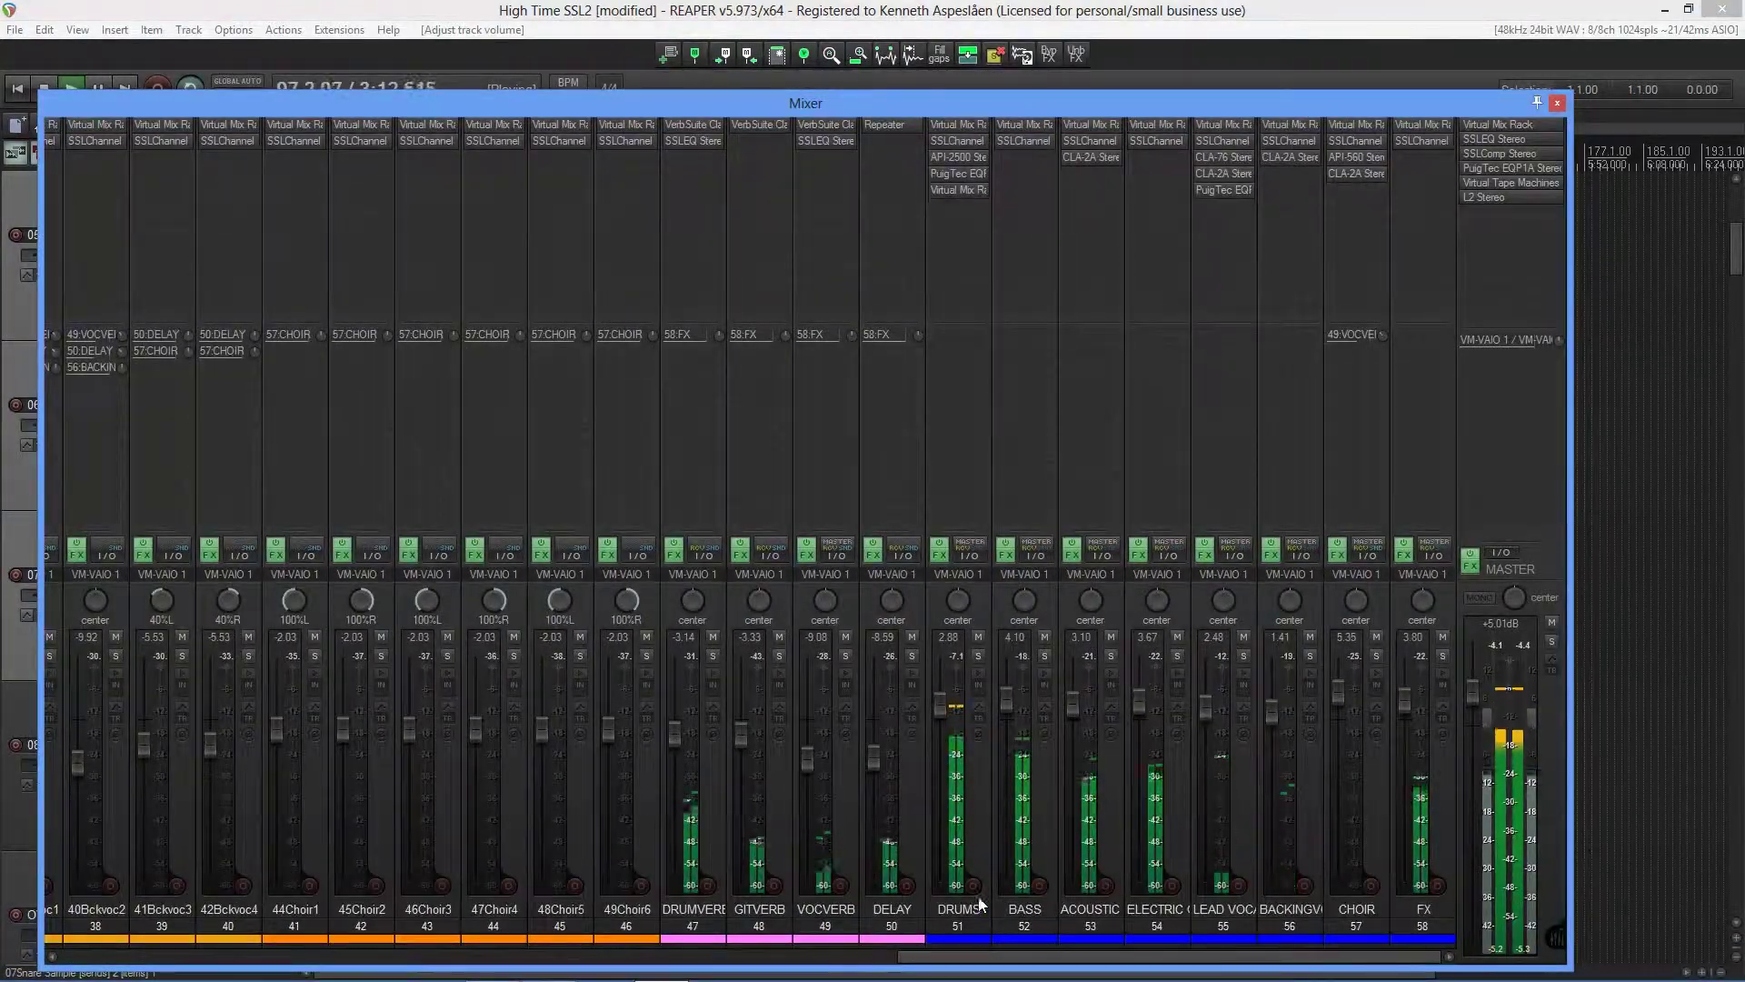
click(985, 856)
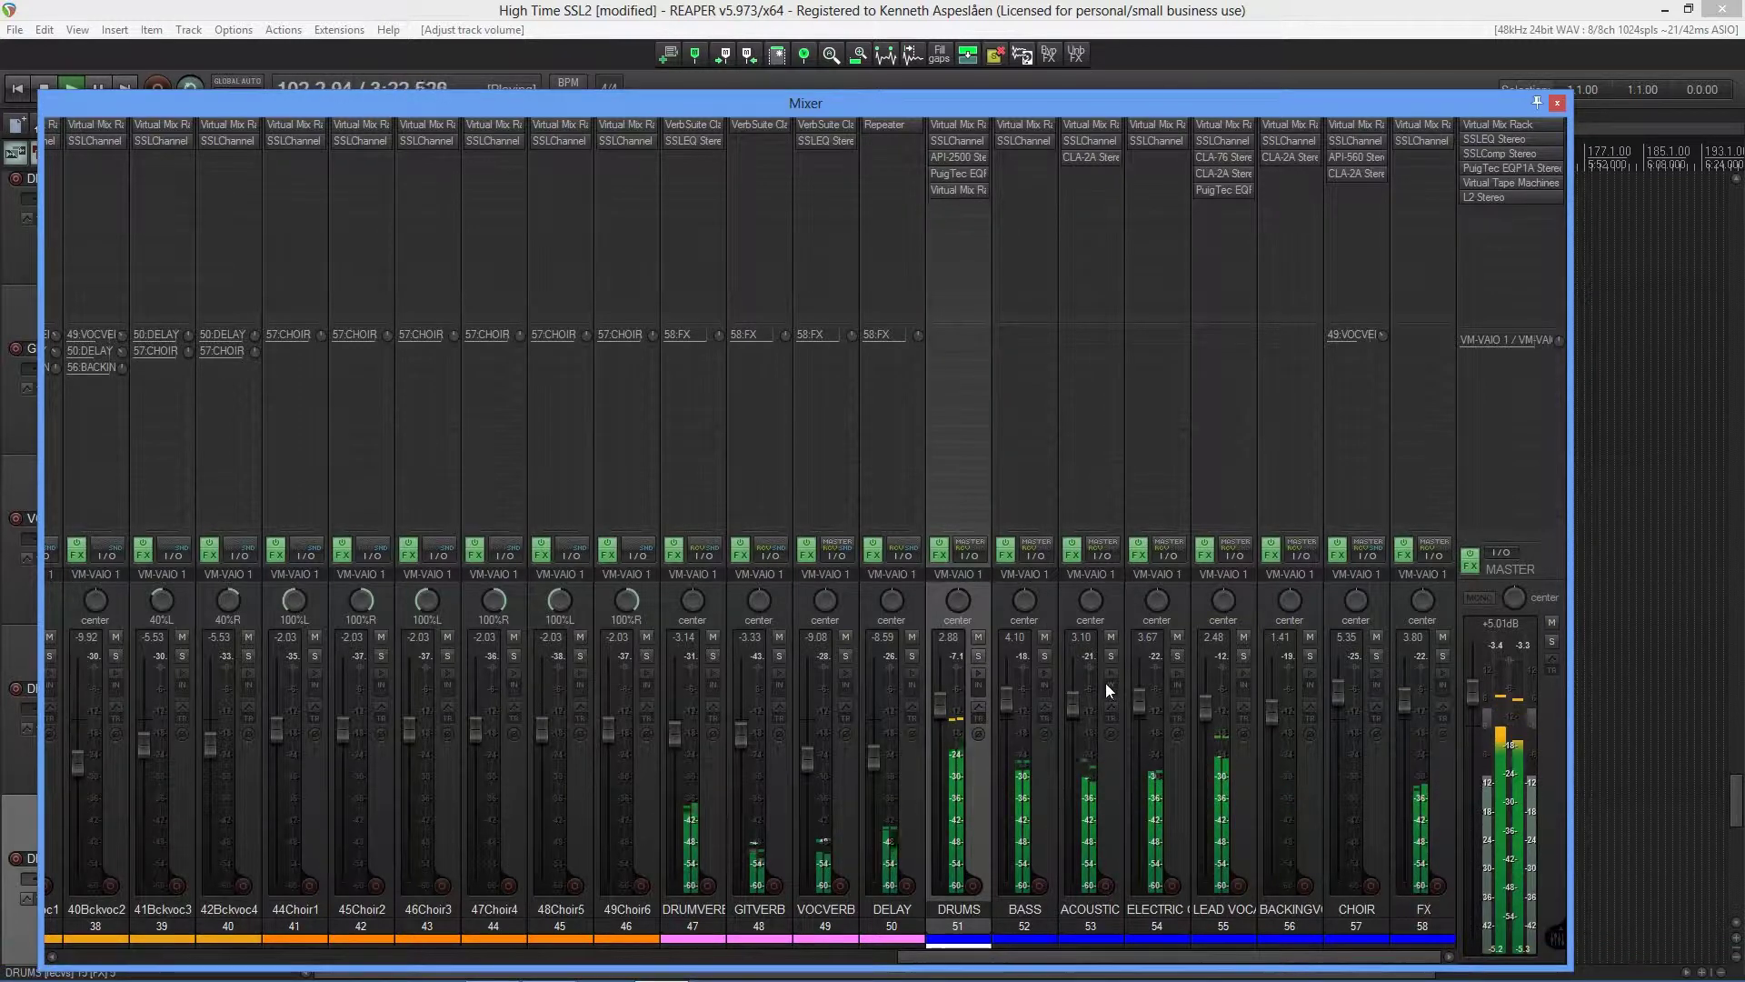
drag(1076, 697, 1337, 695)
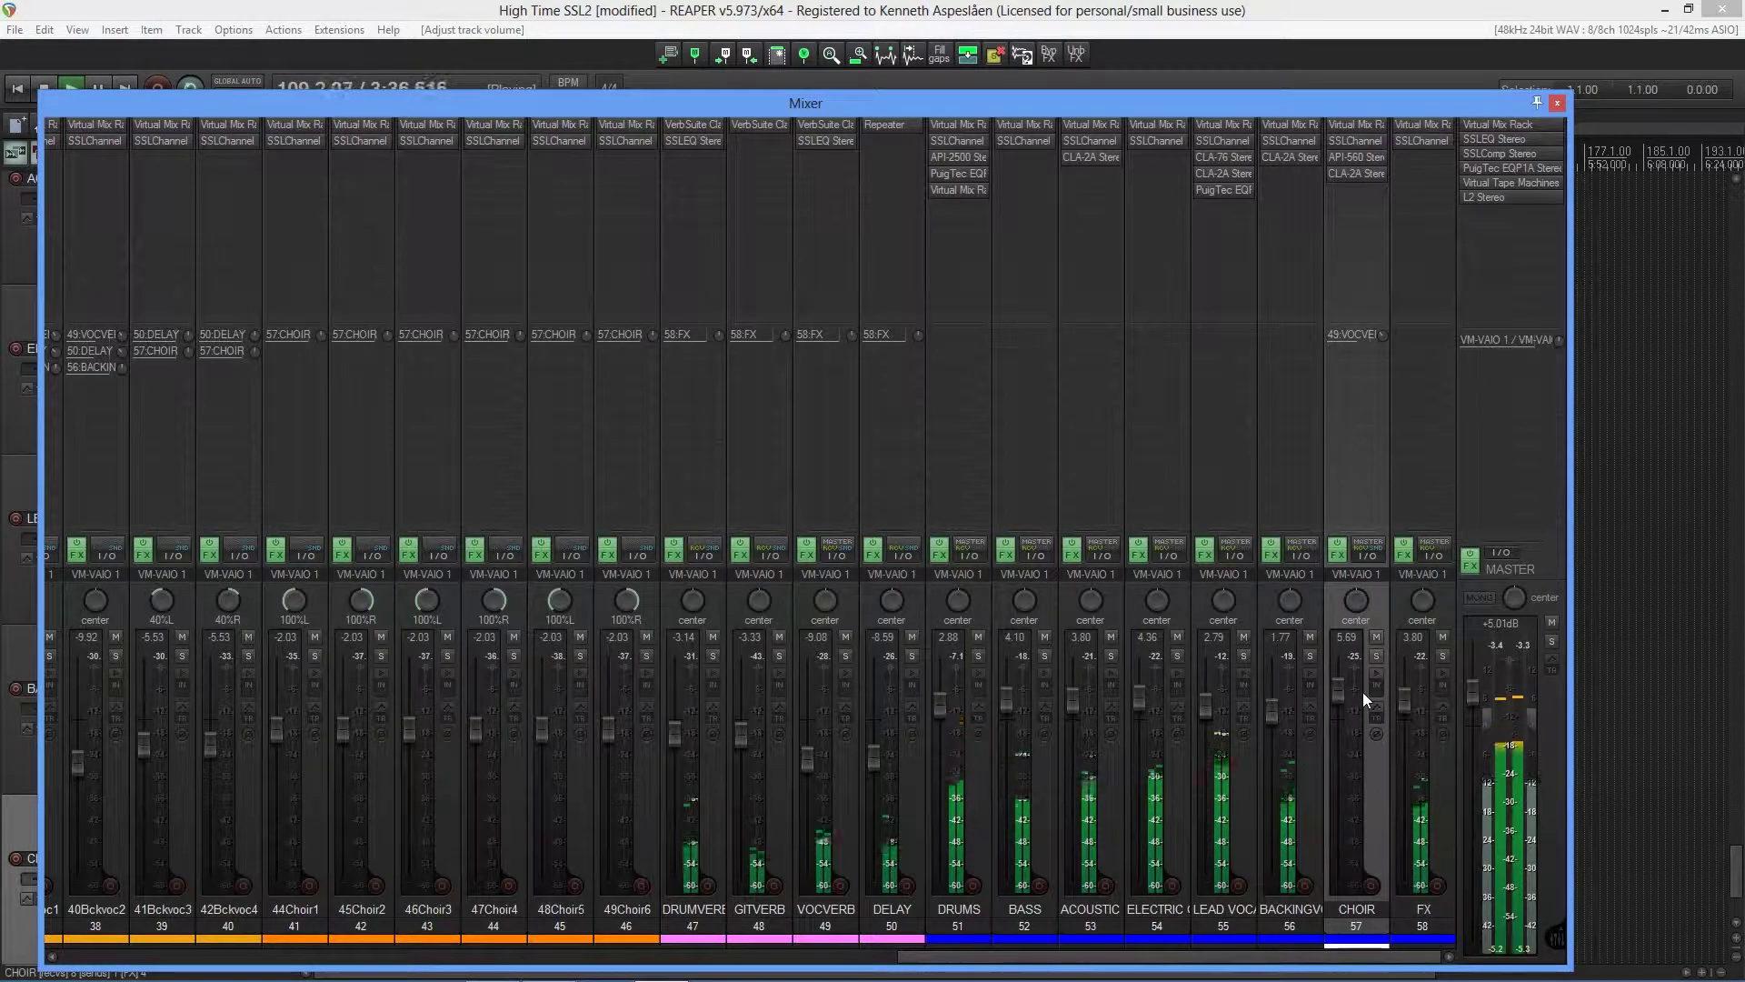
Lower the DRUMS bus to +2.66 dB and save the project.
mouse_move(942, 715)
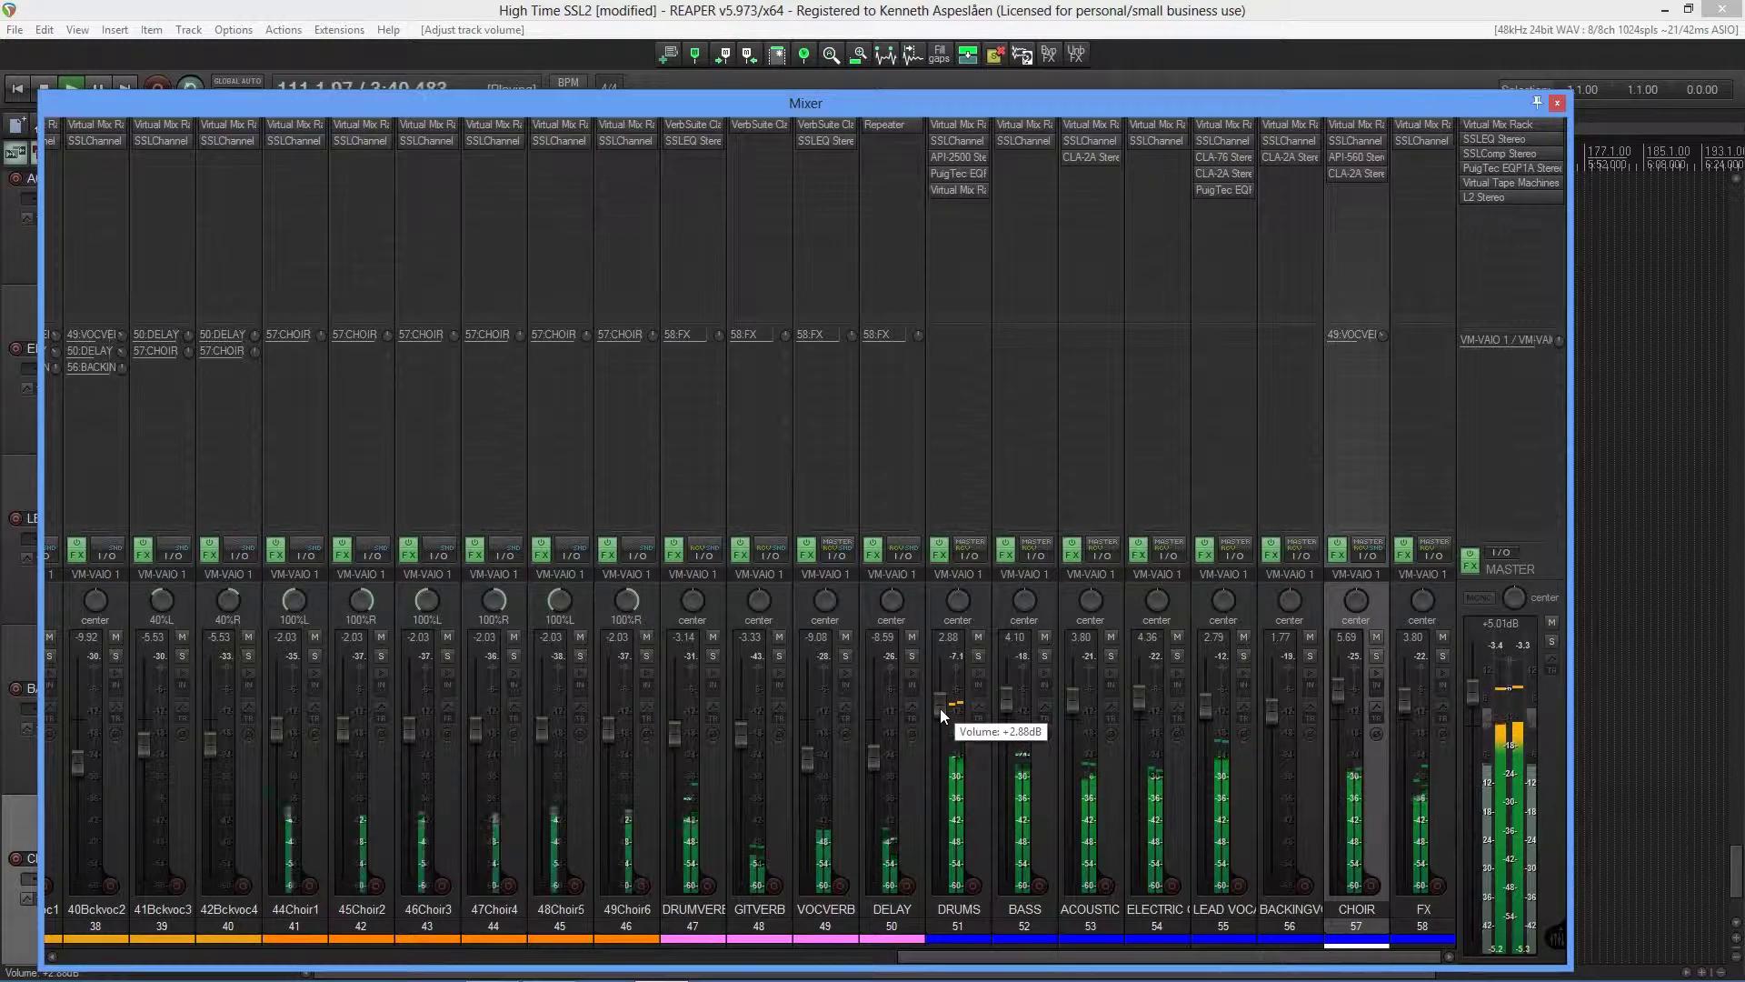
click(941, 715)
scroll(940, 709, down, 1)
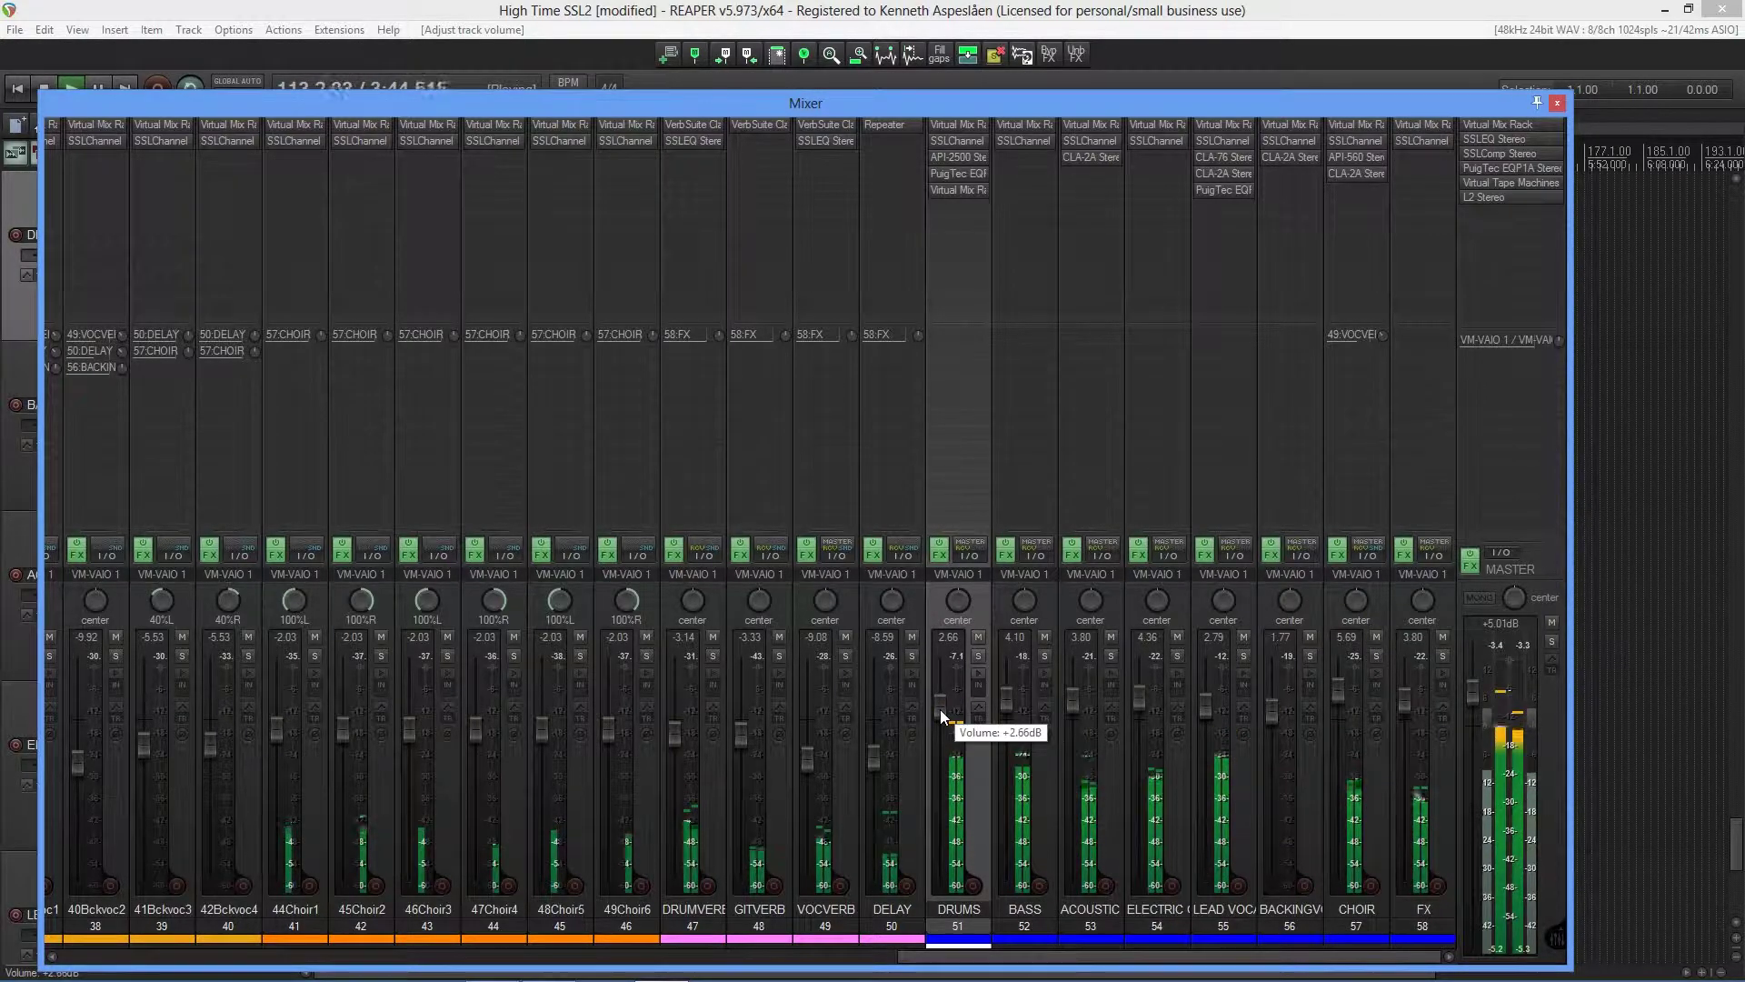
key(ctrl+m)
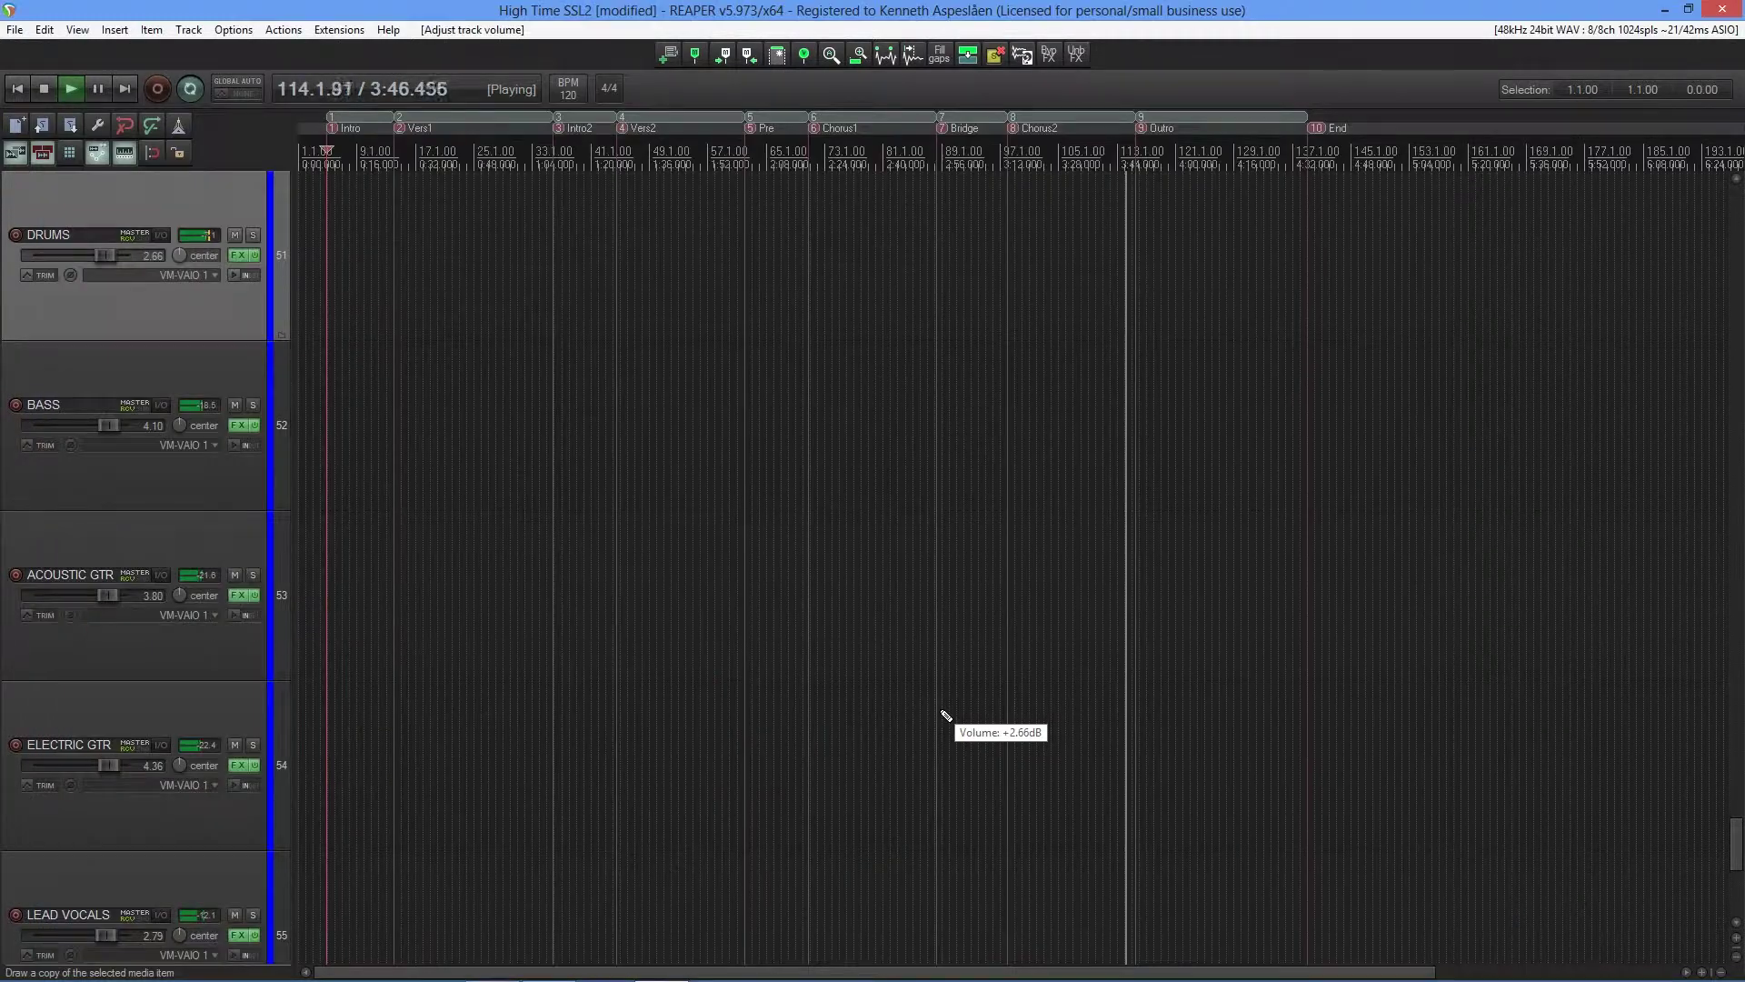
key(ctrl+s)
Watch the mixer levels while the mix plays to the end of the song, and stop playback.
key(ctrl+m)
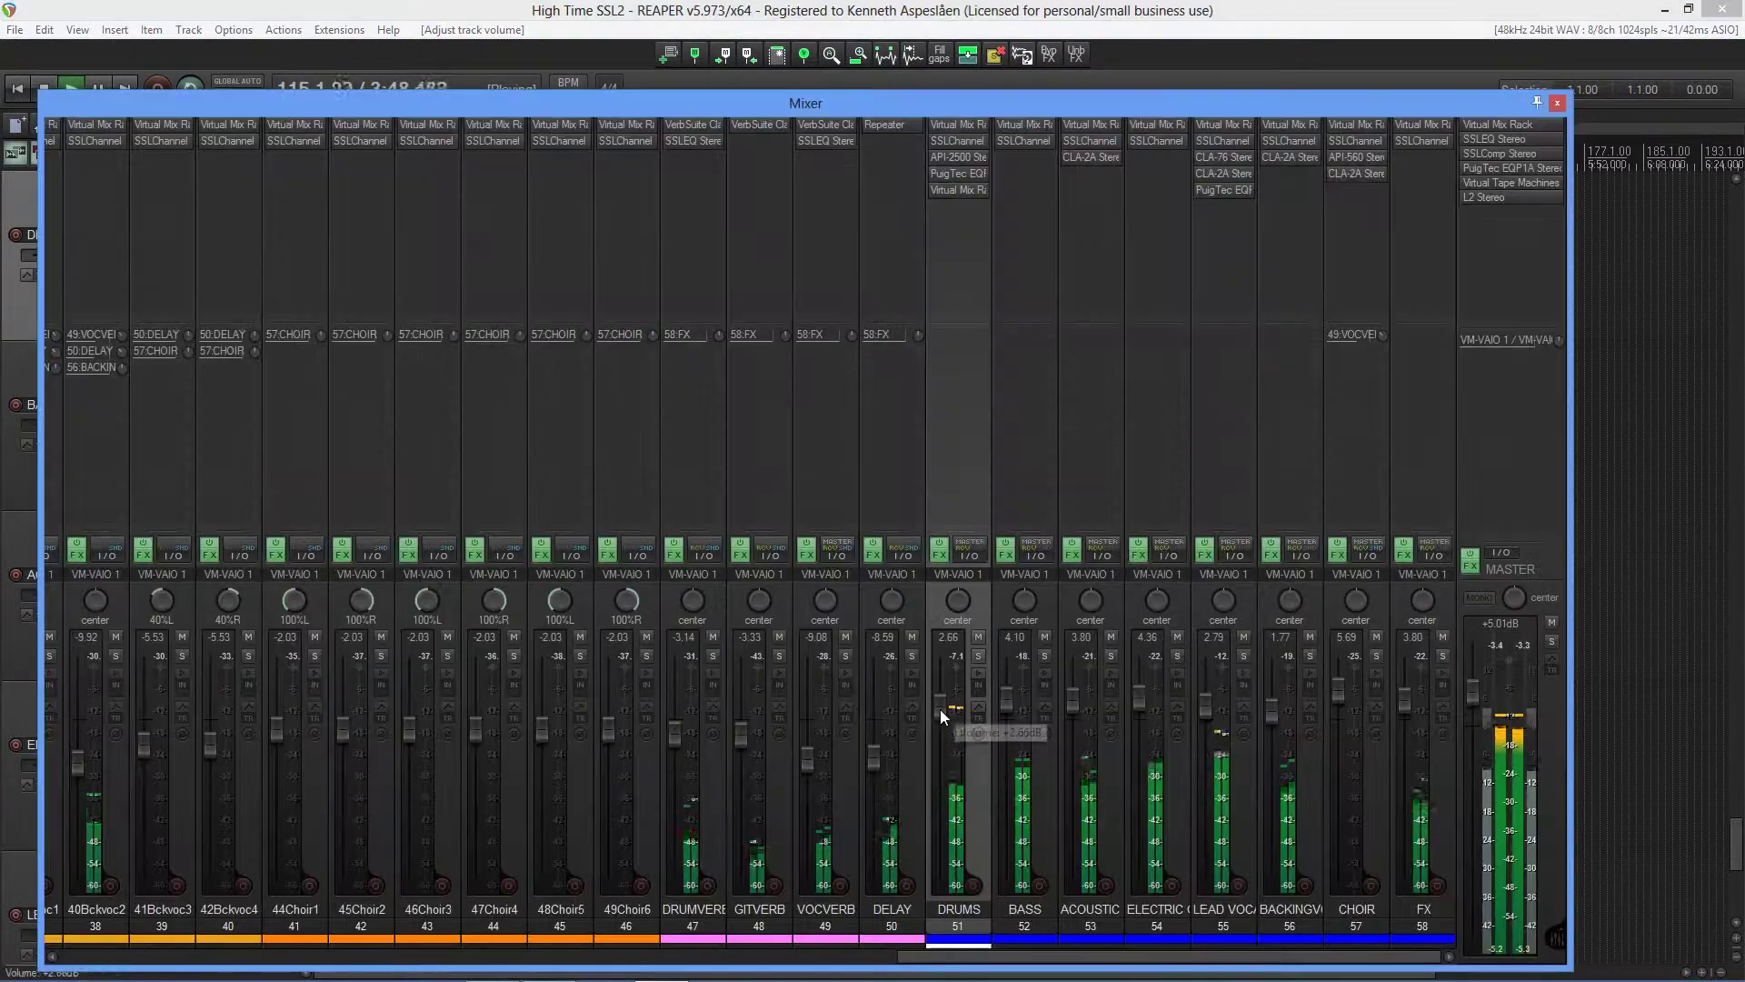
mouse_move(940, 709)
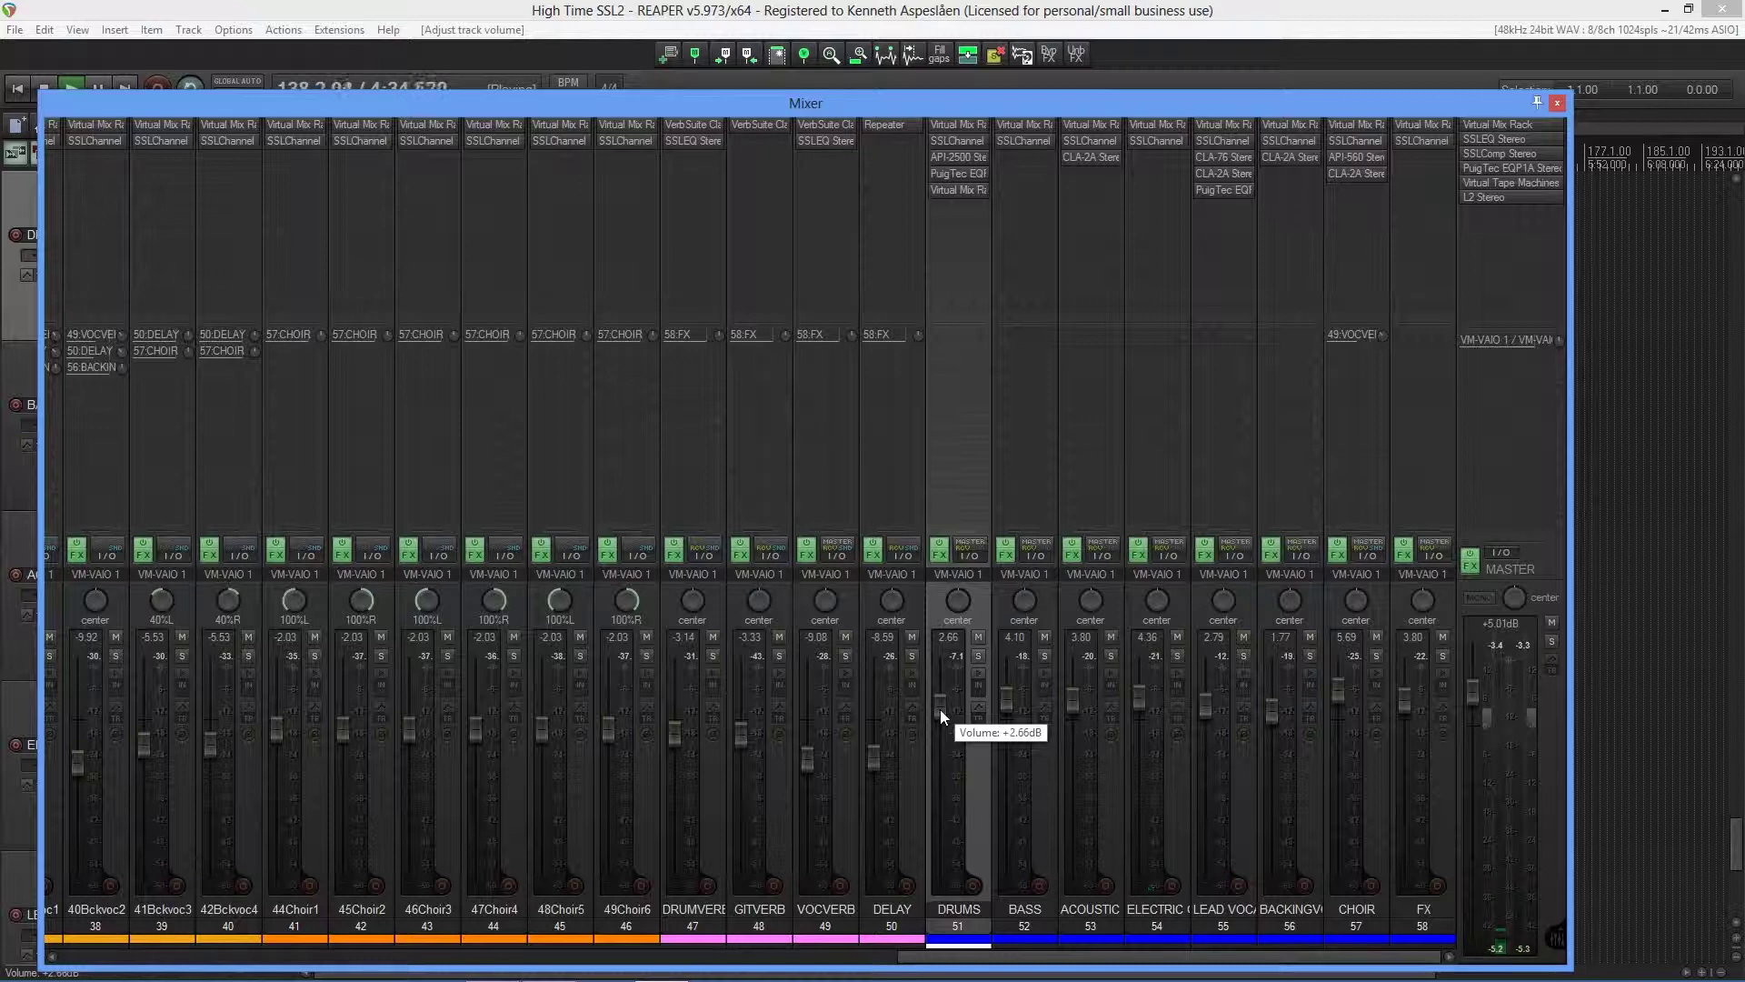
key(space)
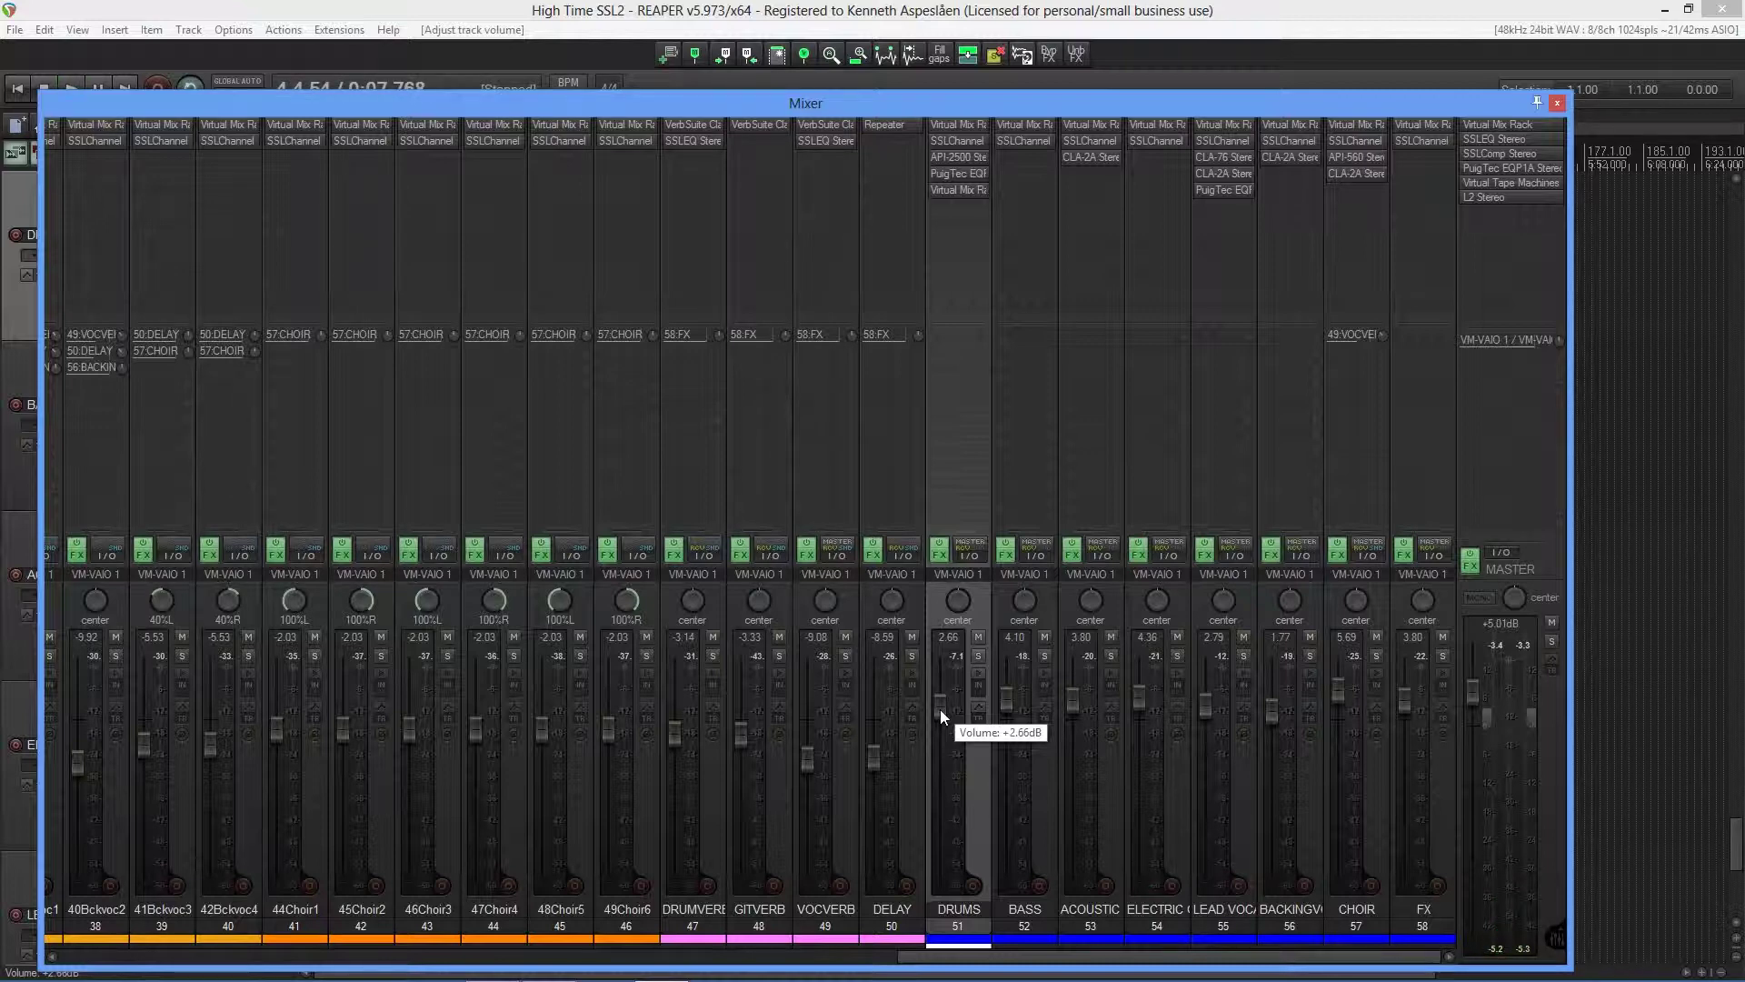